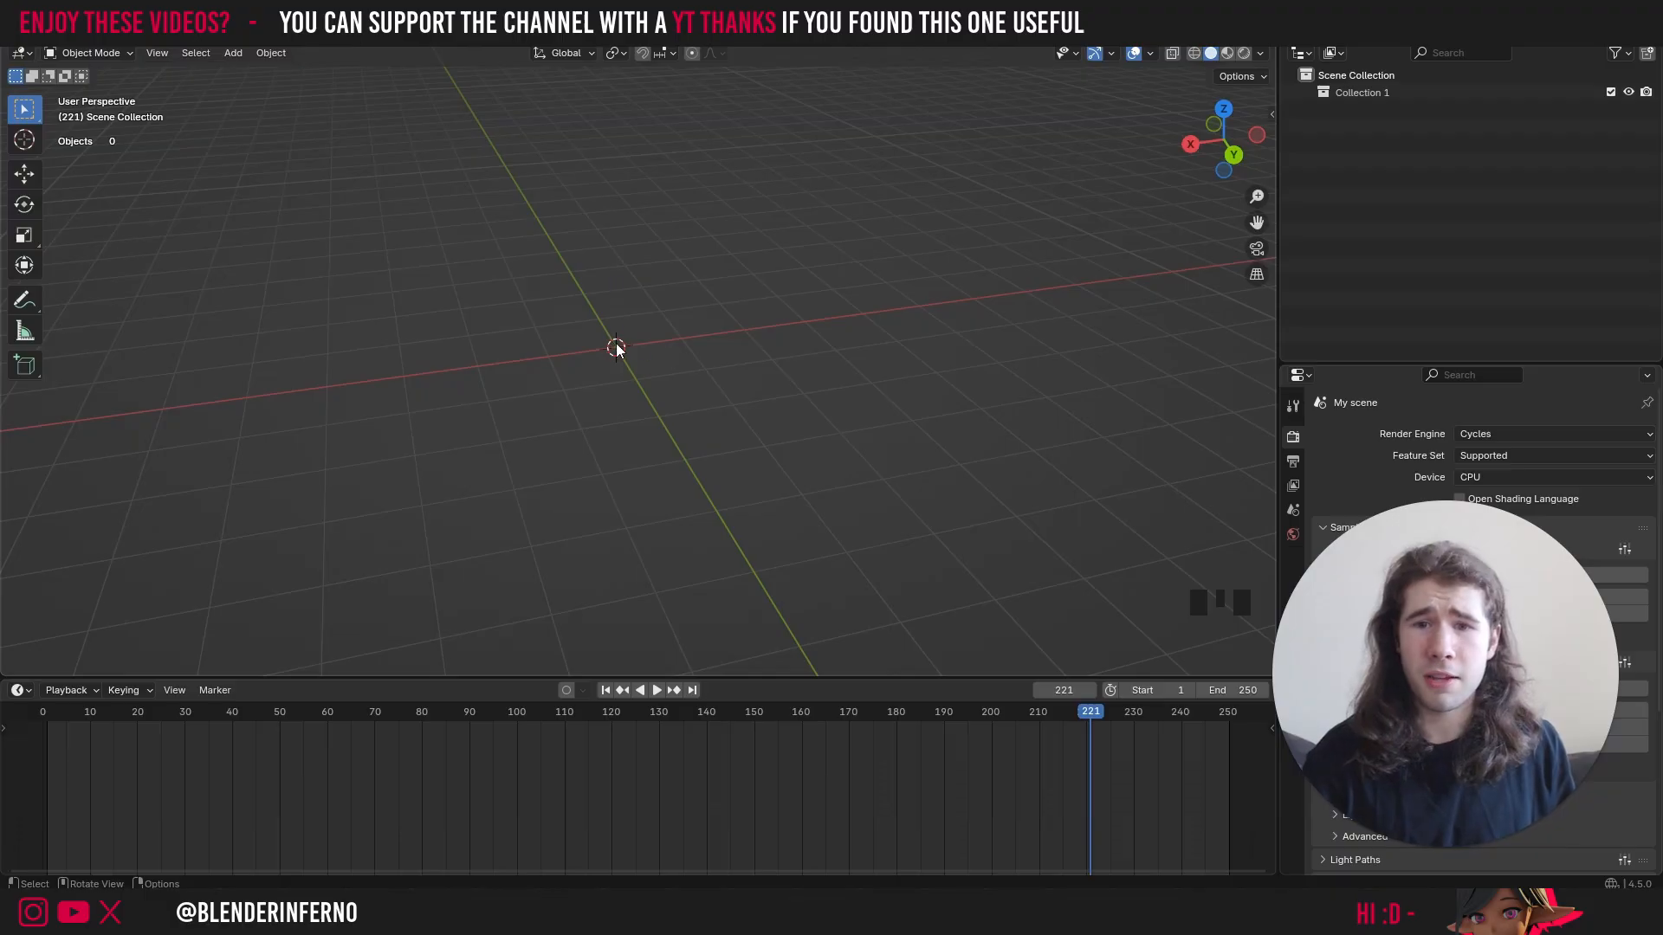
- Add a cube mesh at the world origin and switch the 3D viewport to Material Preview shading
click(639, 349)
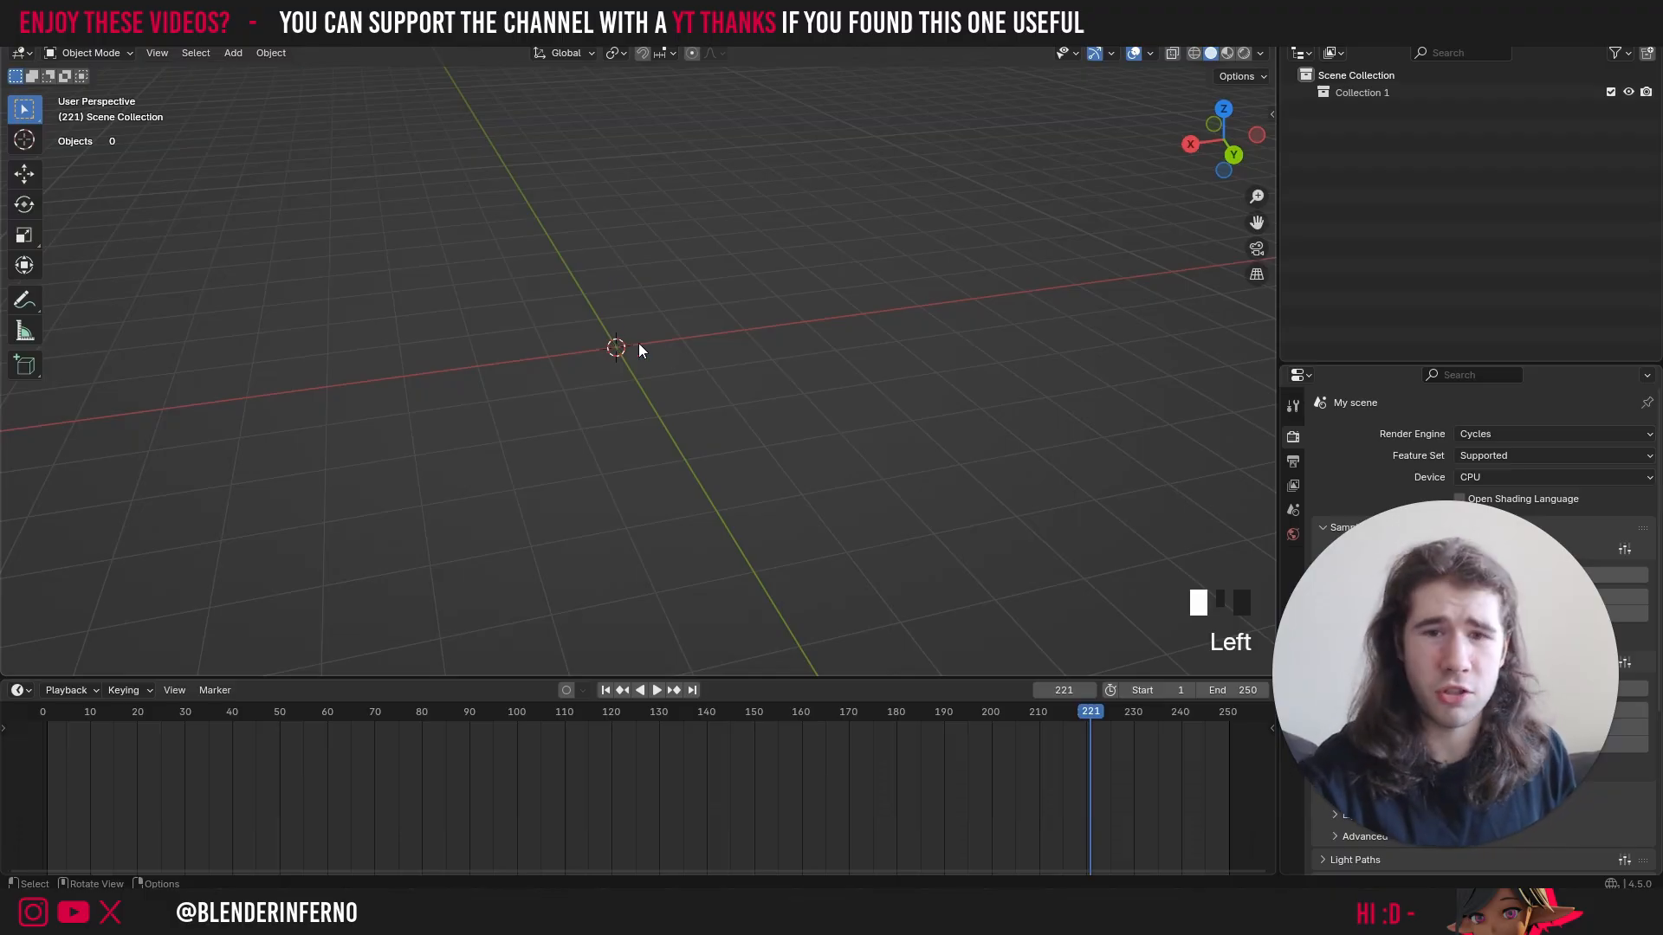
key(shift+a)
key(shift+a)
key(shift+a)
mouse_move(684, 277)
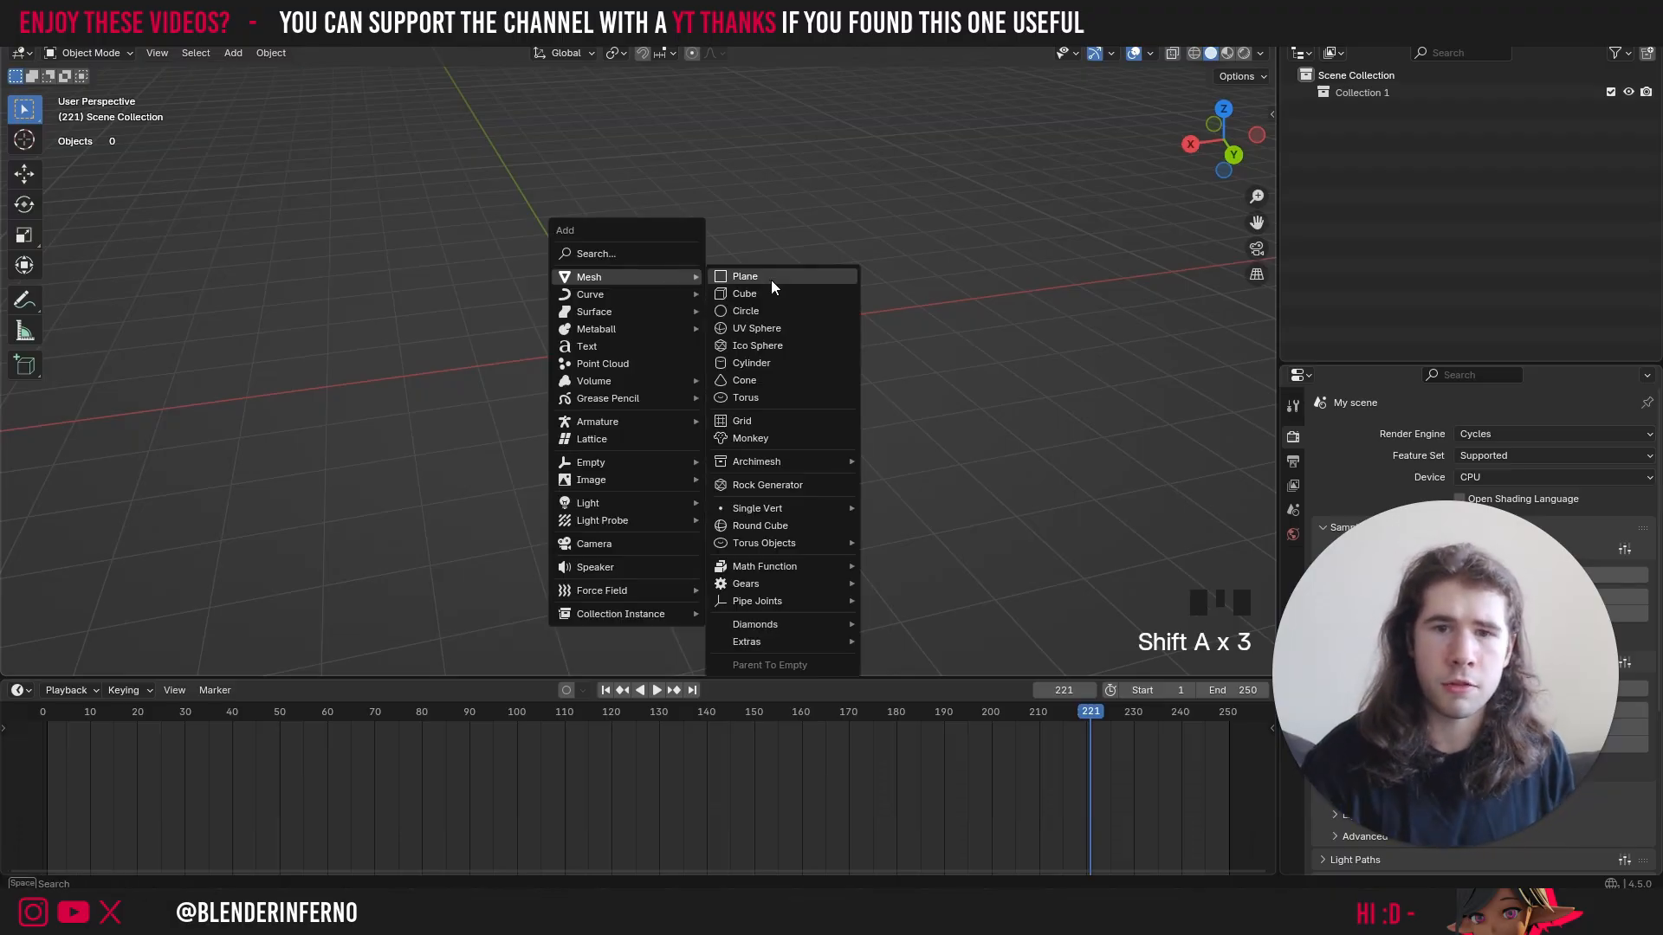
click(771, 293)
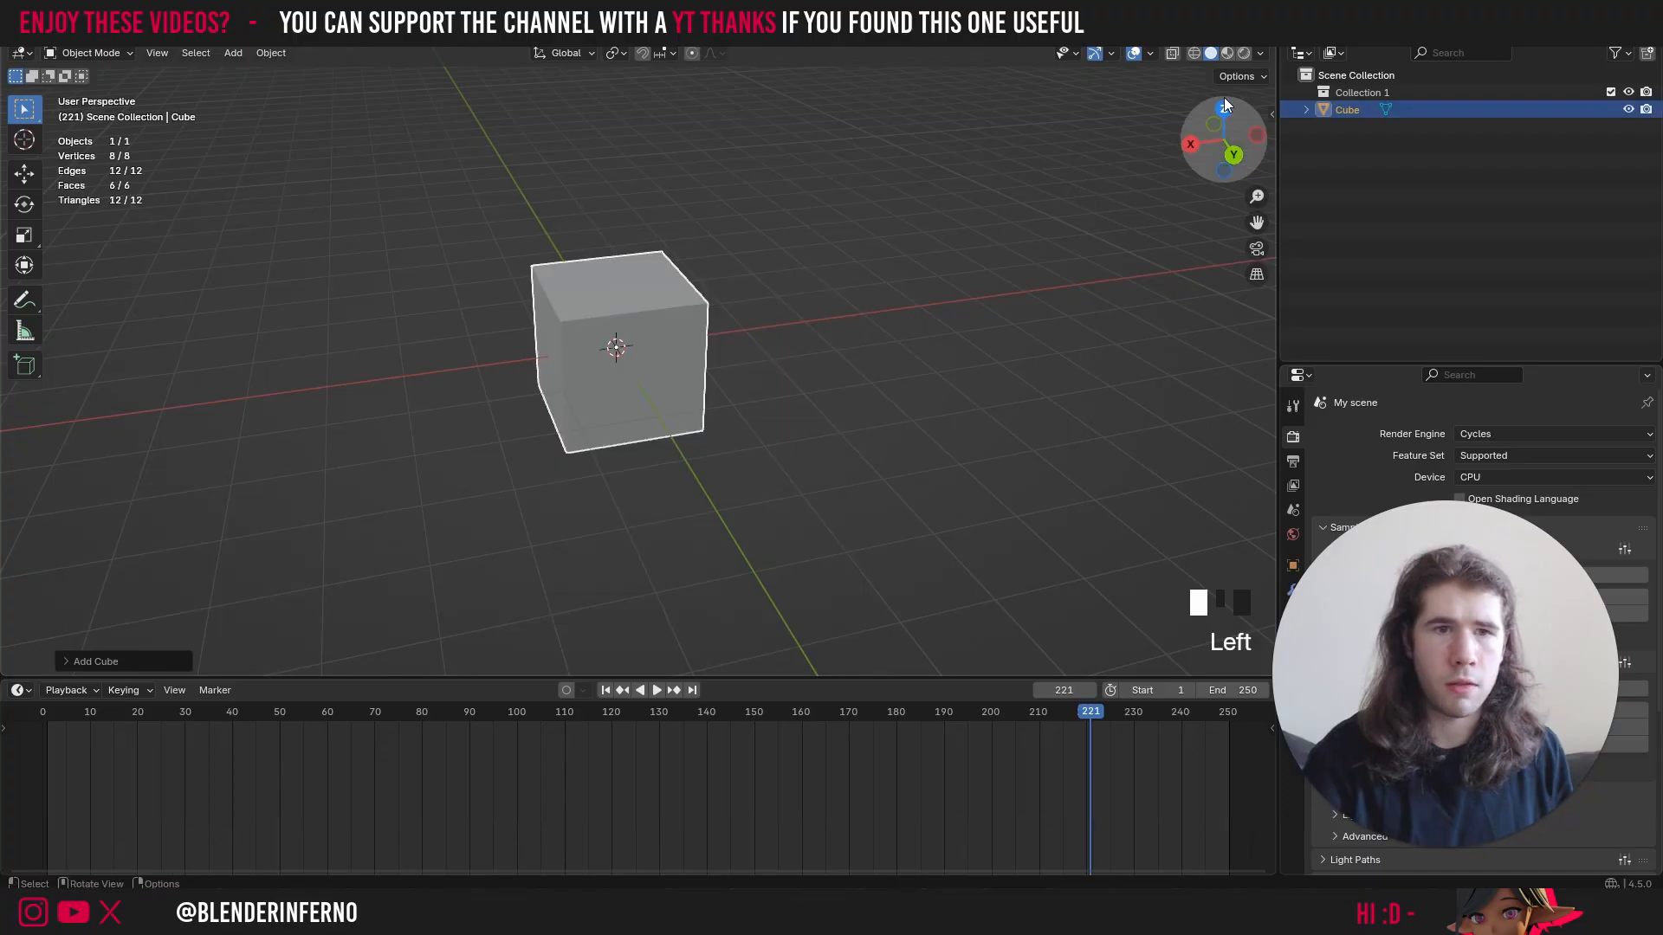
click(1227, 54)
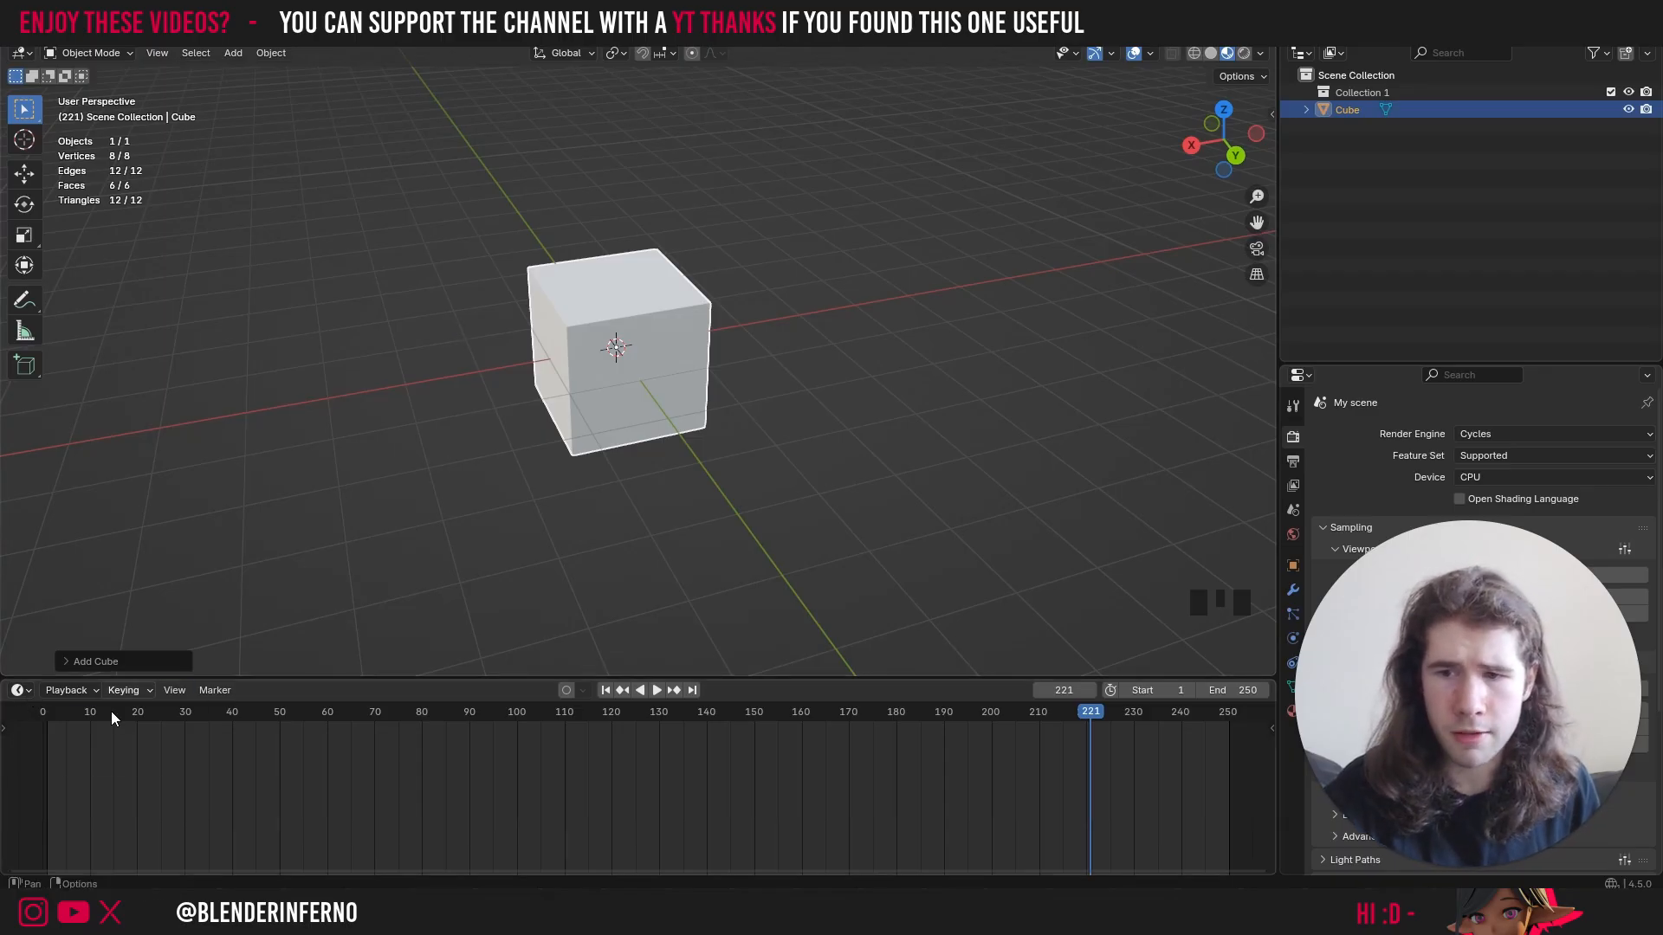
- Turn the Timeline area into a Shader Editor and set its shader type to Object
click(24, 691)
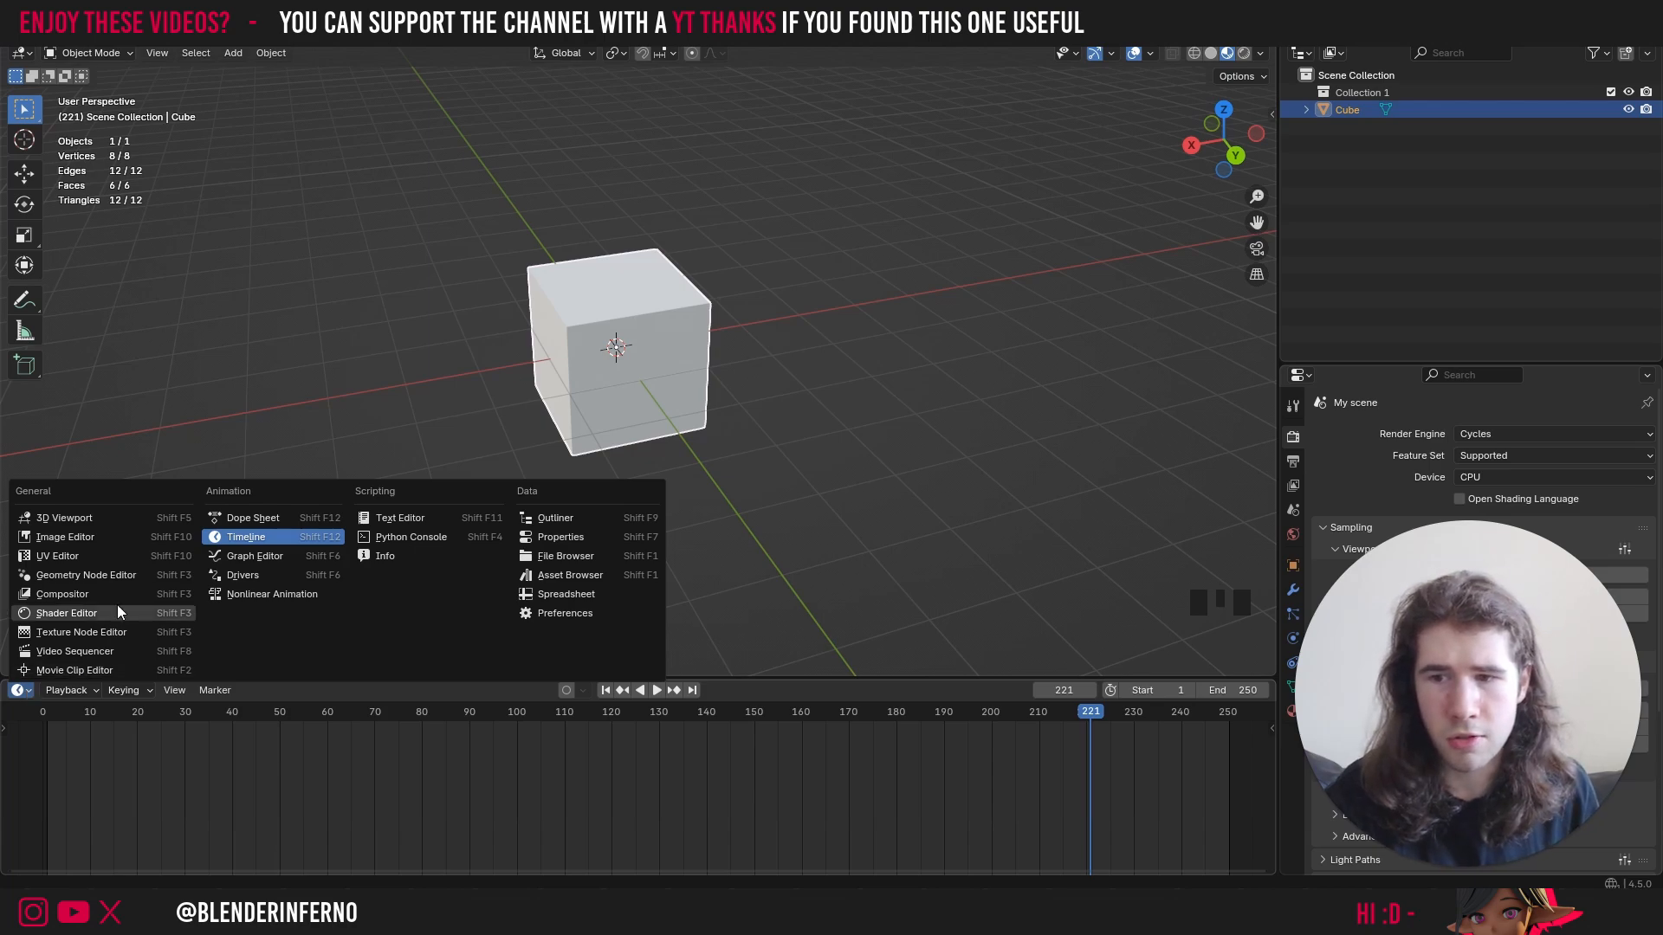
click(148, 518)
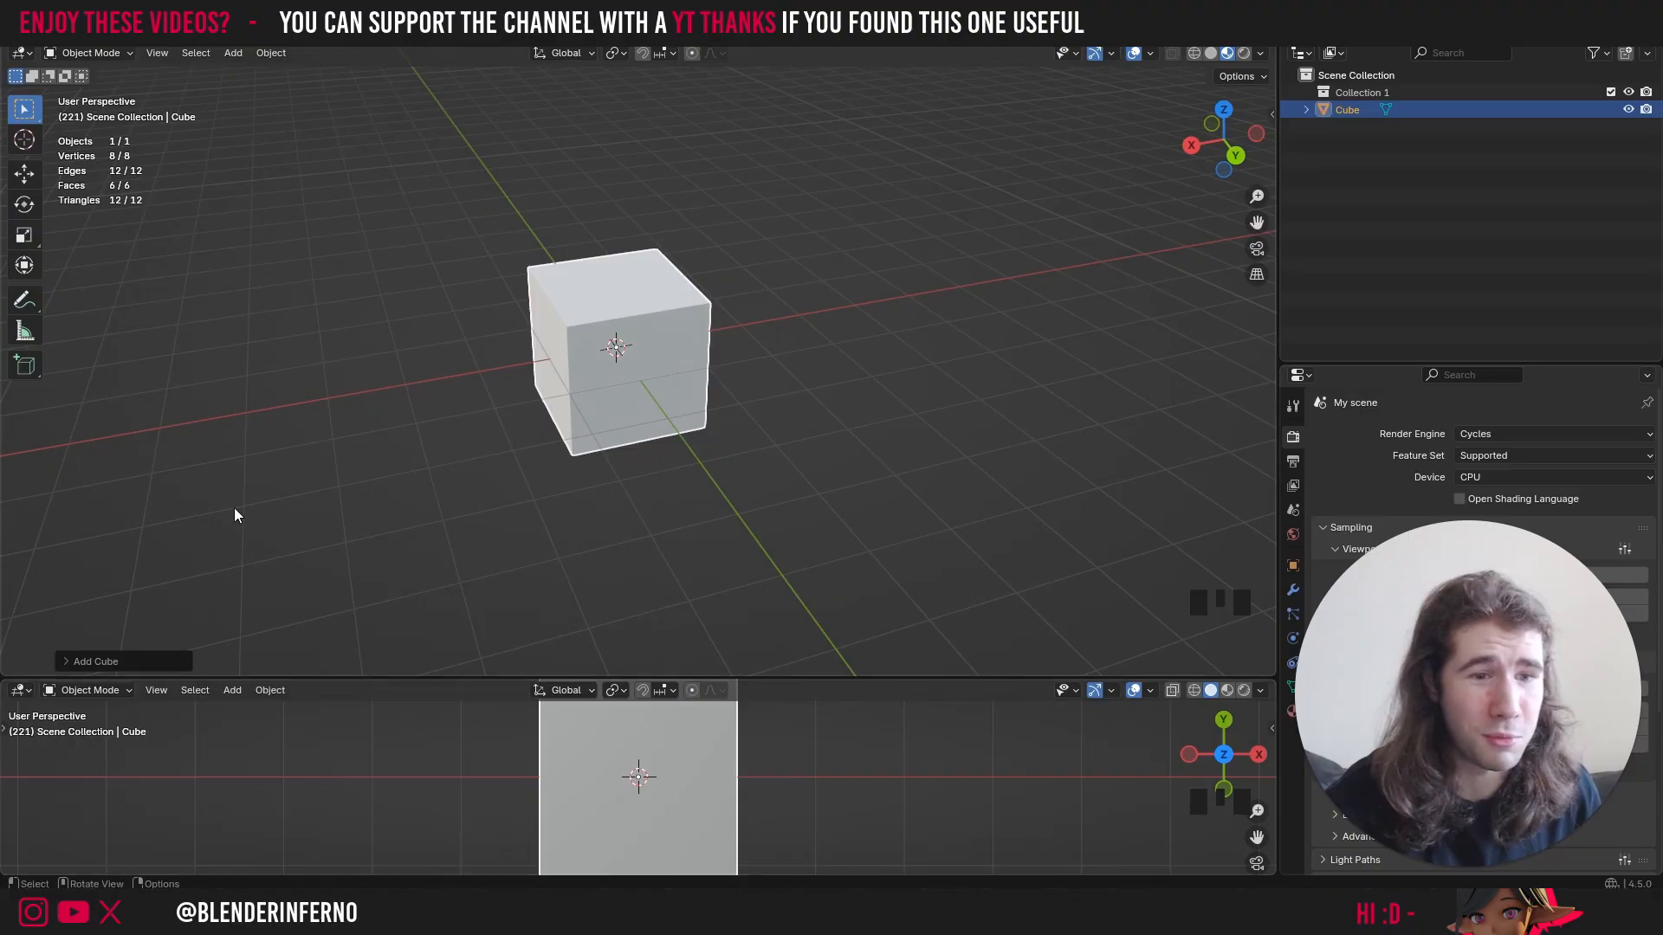
click(21, 690)
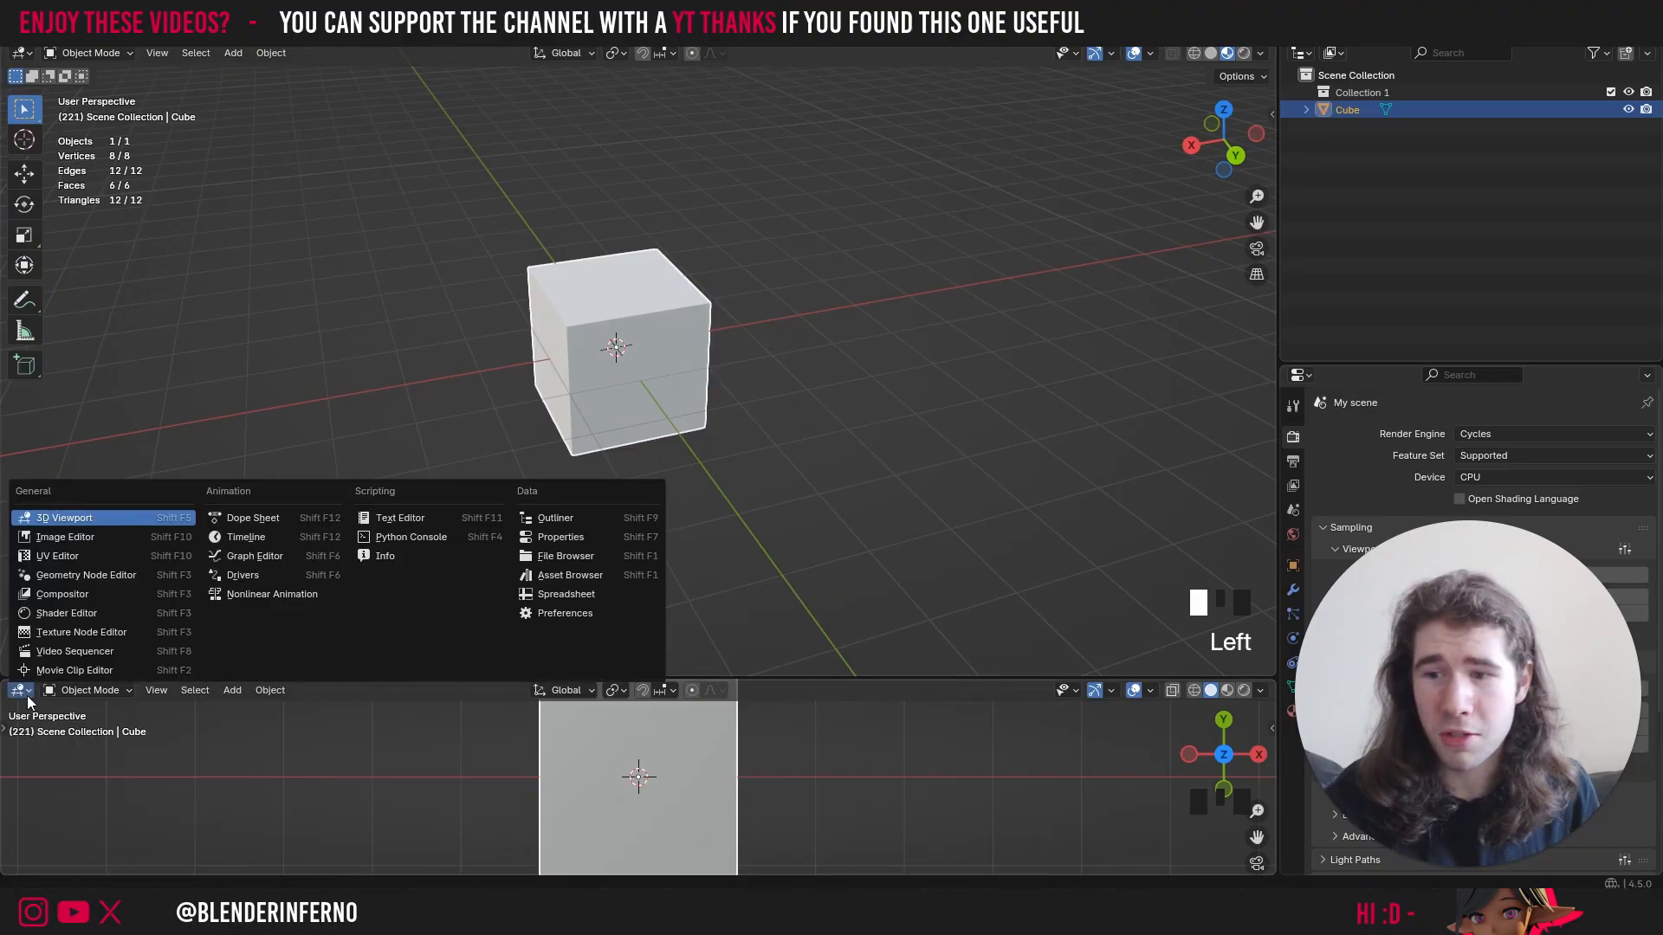
click(65, 613)
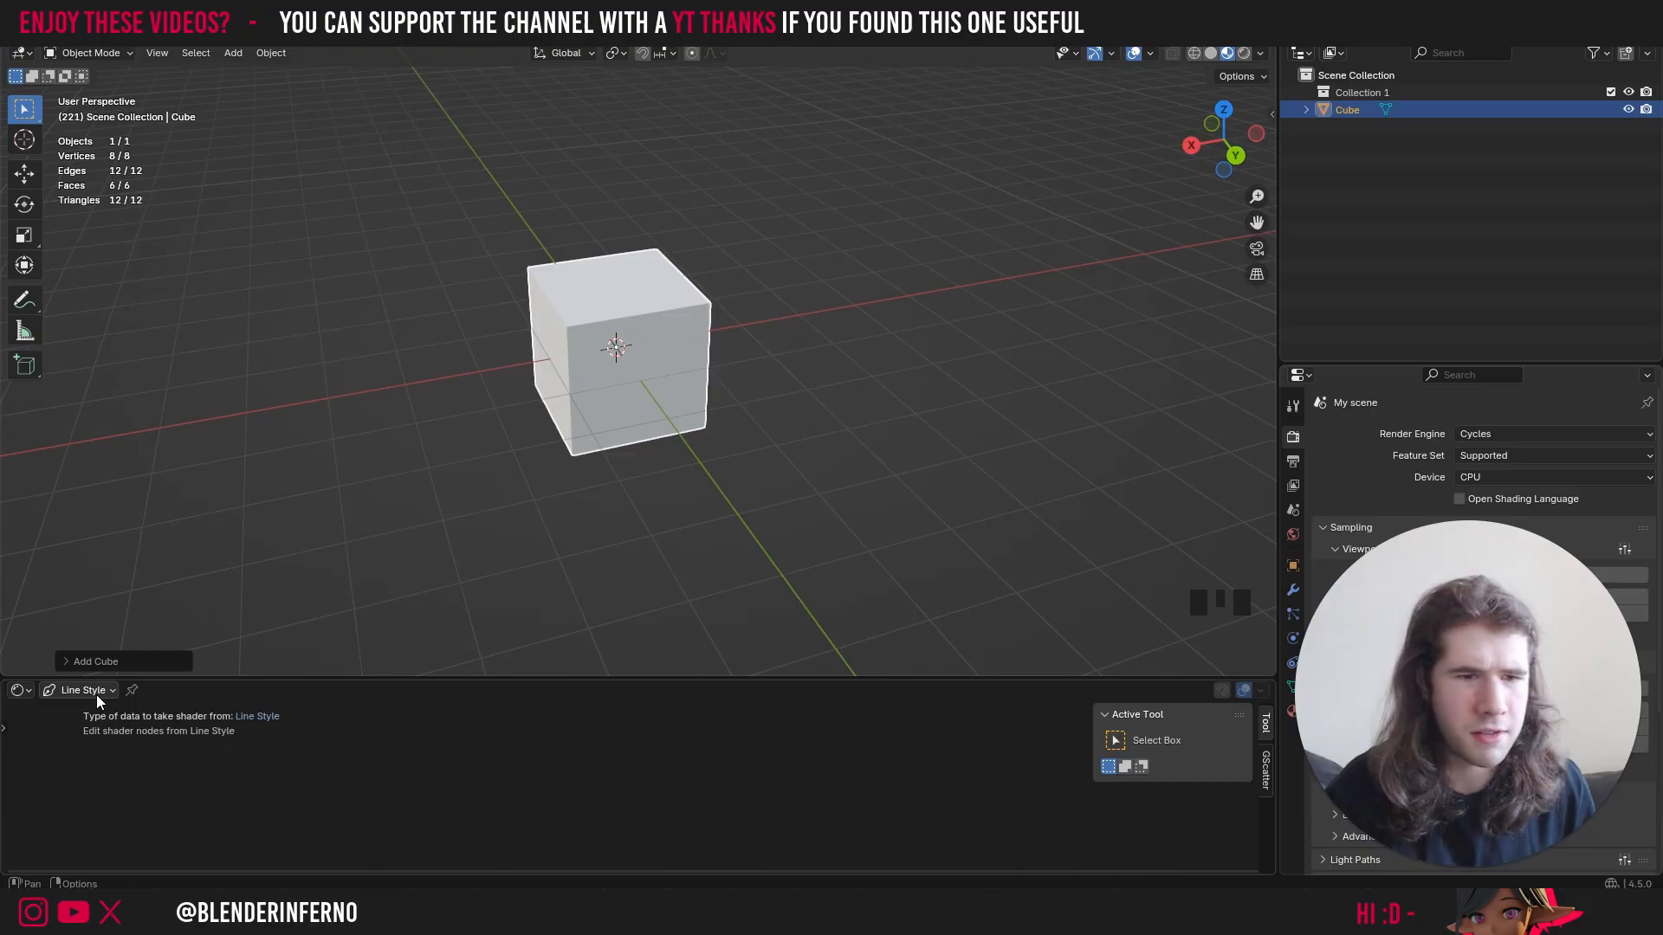
click(96, 695)
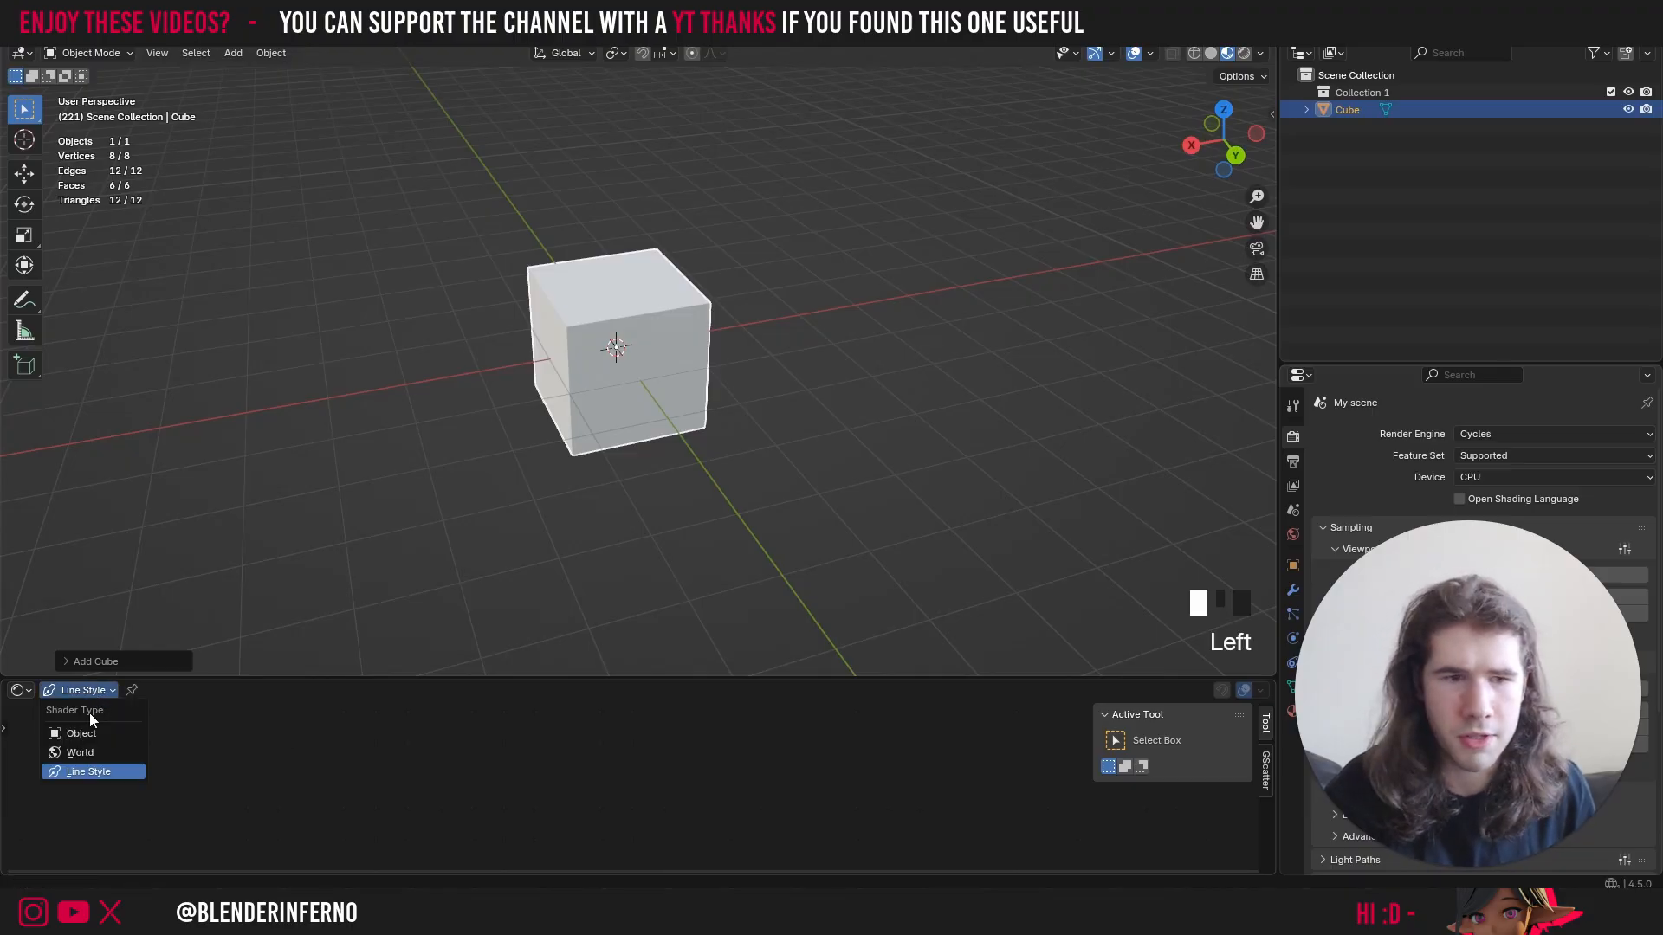
click(96, 735)
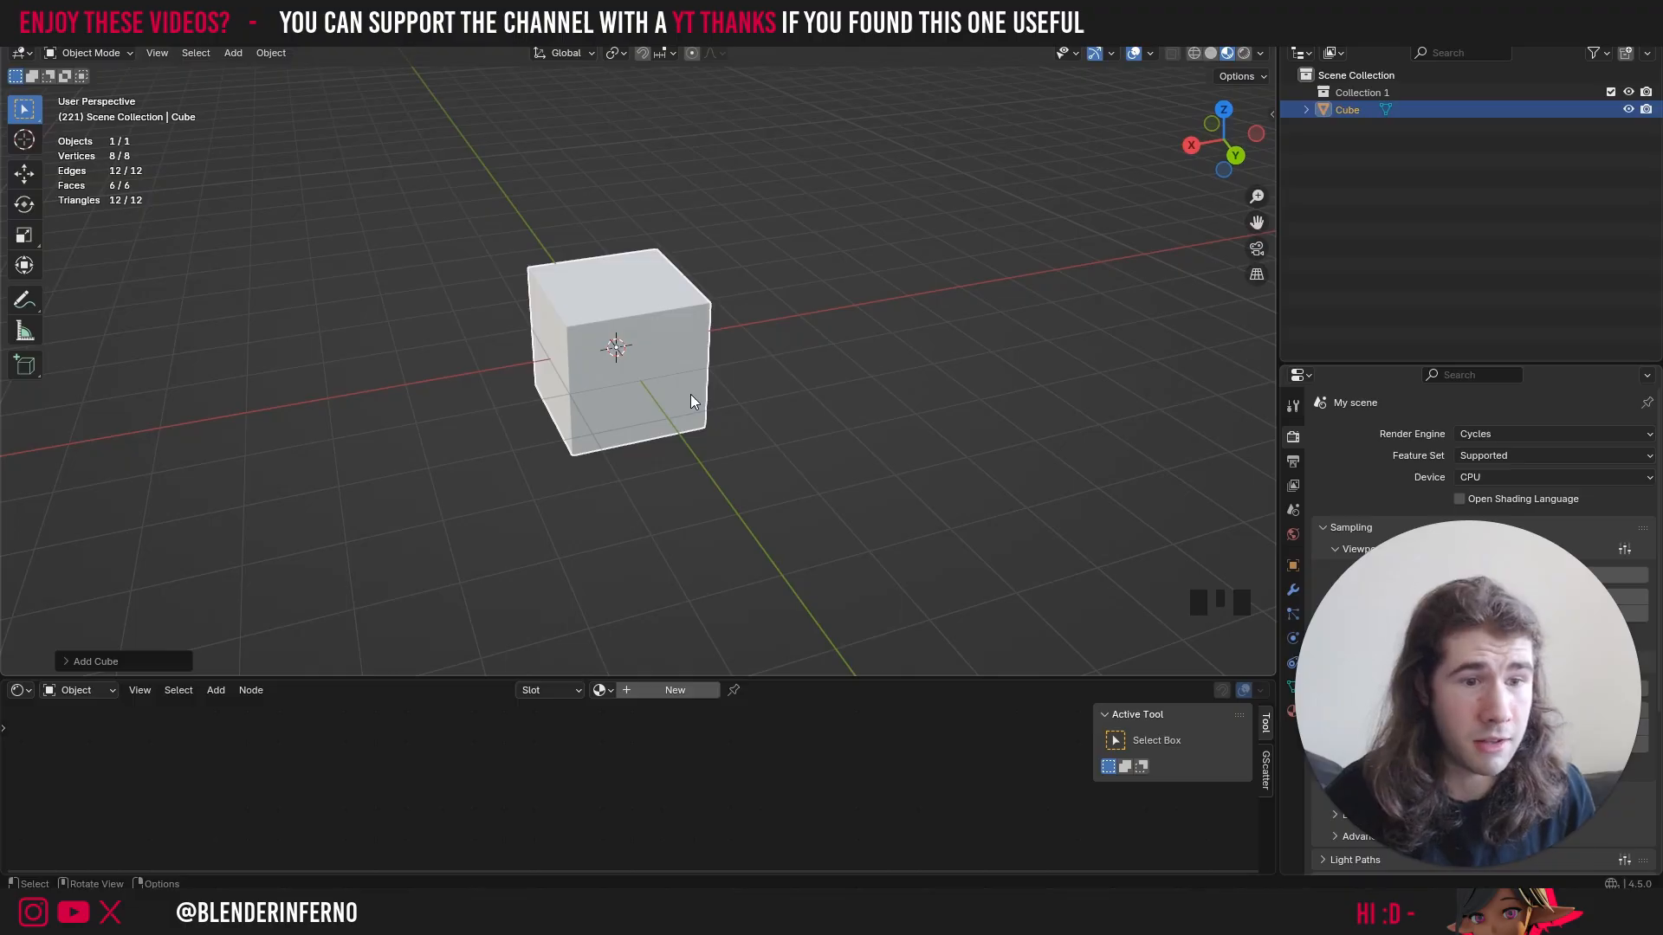
- Create a new material with shader nodes for the cube
click(651, 689)
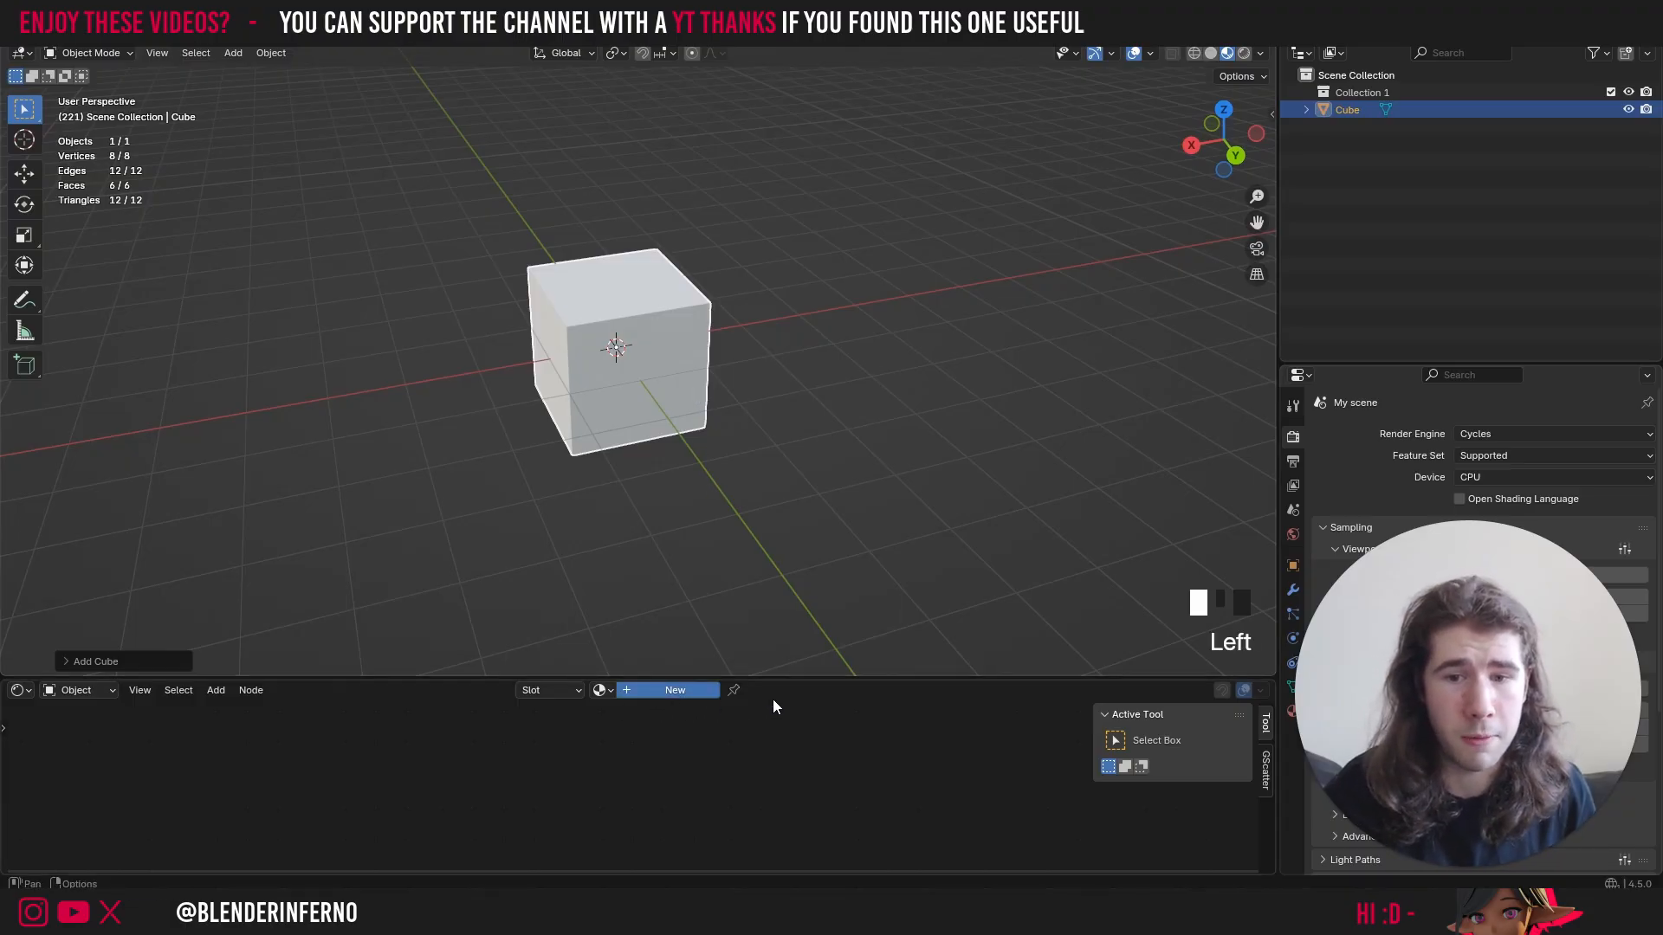
click(652, 690)
click(830, 798)
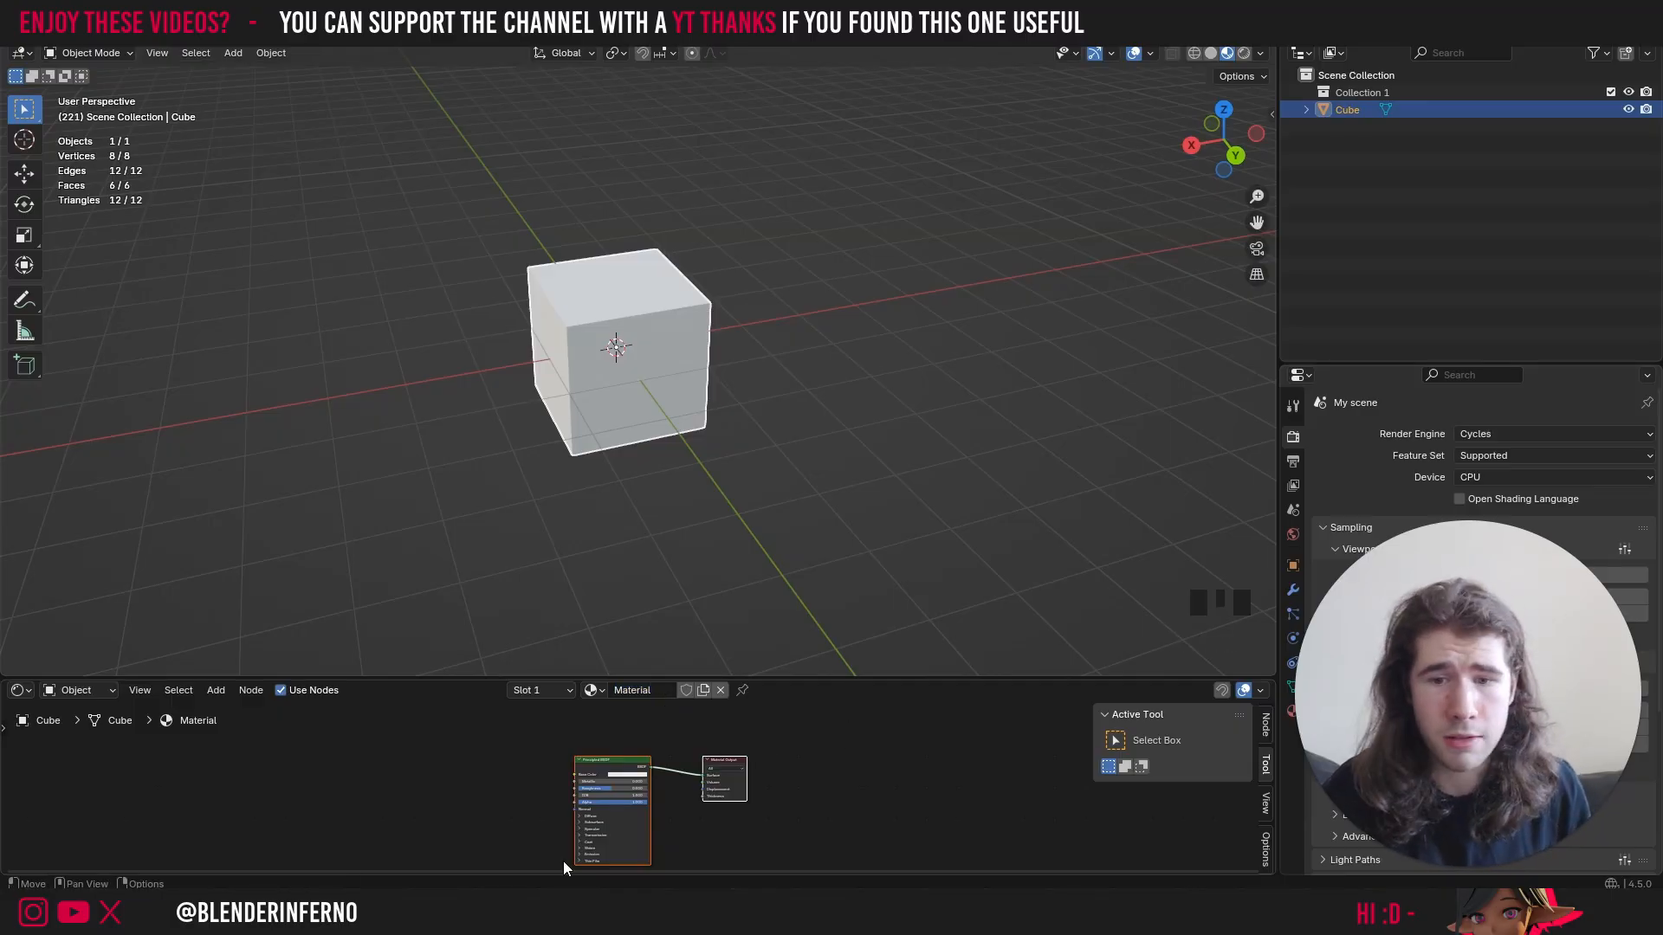
scroll(652, 796, up, 8)
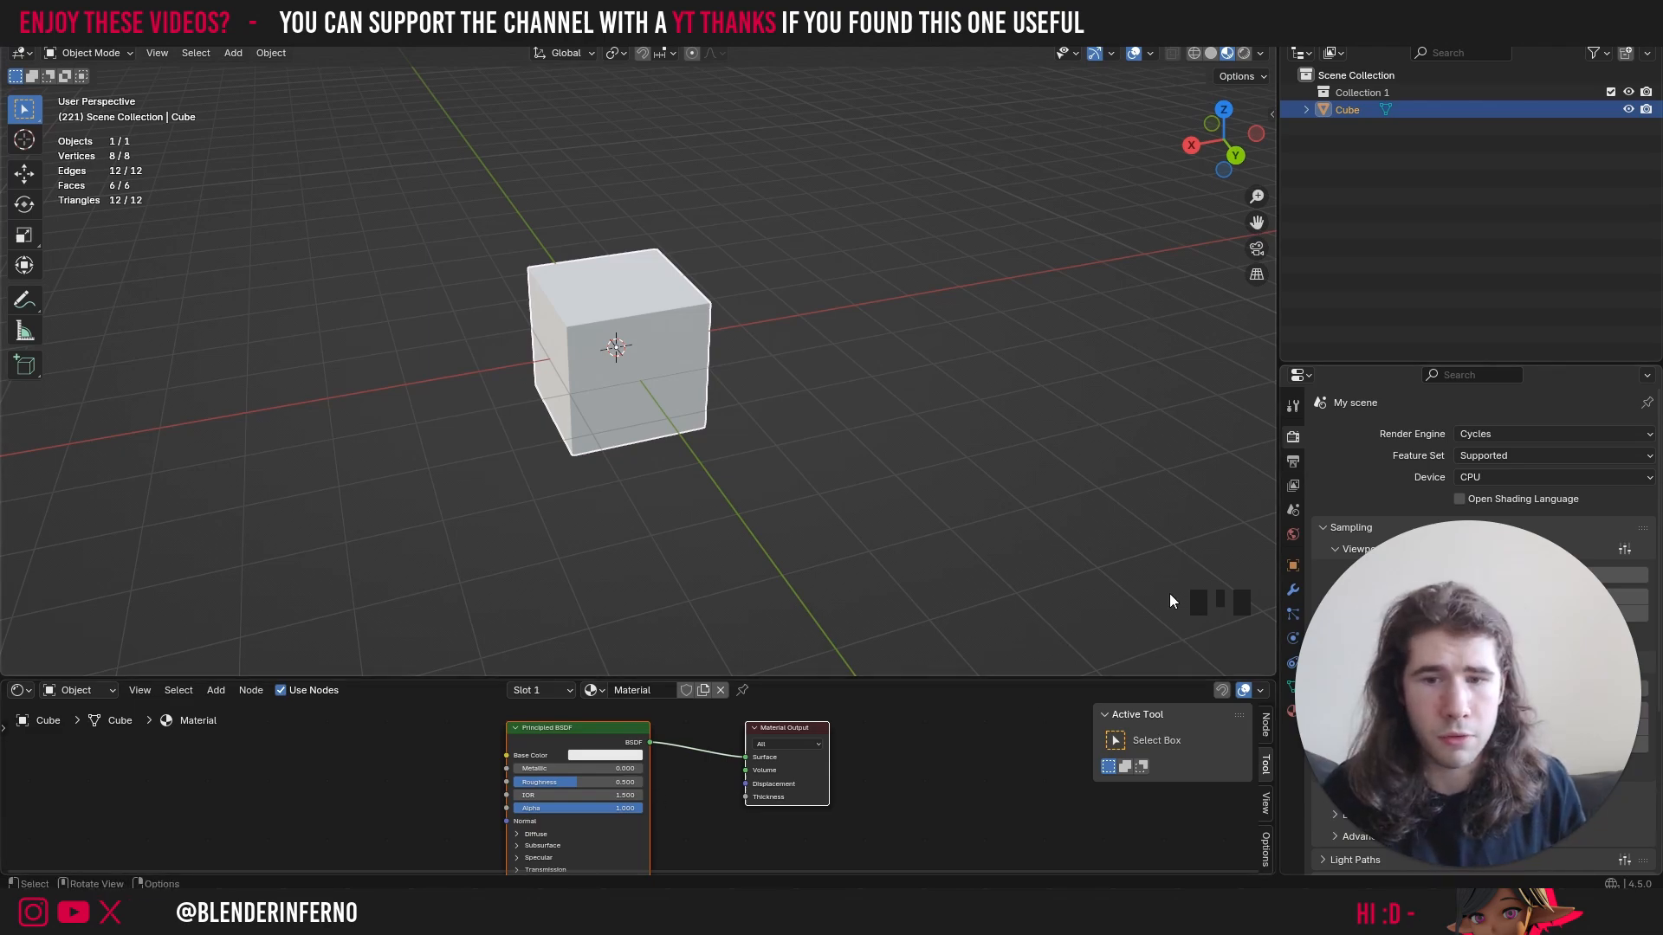
- Examine EEVEE's render settings, expanding the Raytracing, Denoising and Fast GI Approximation sections
scroll(1386, 441, down, 4)
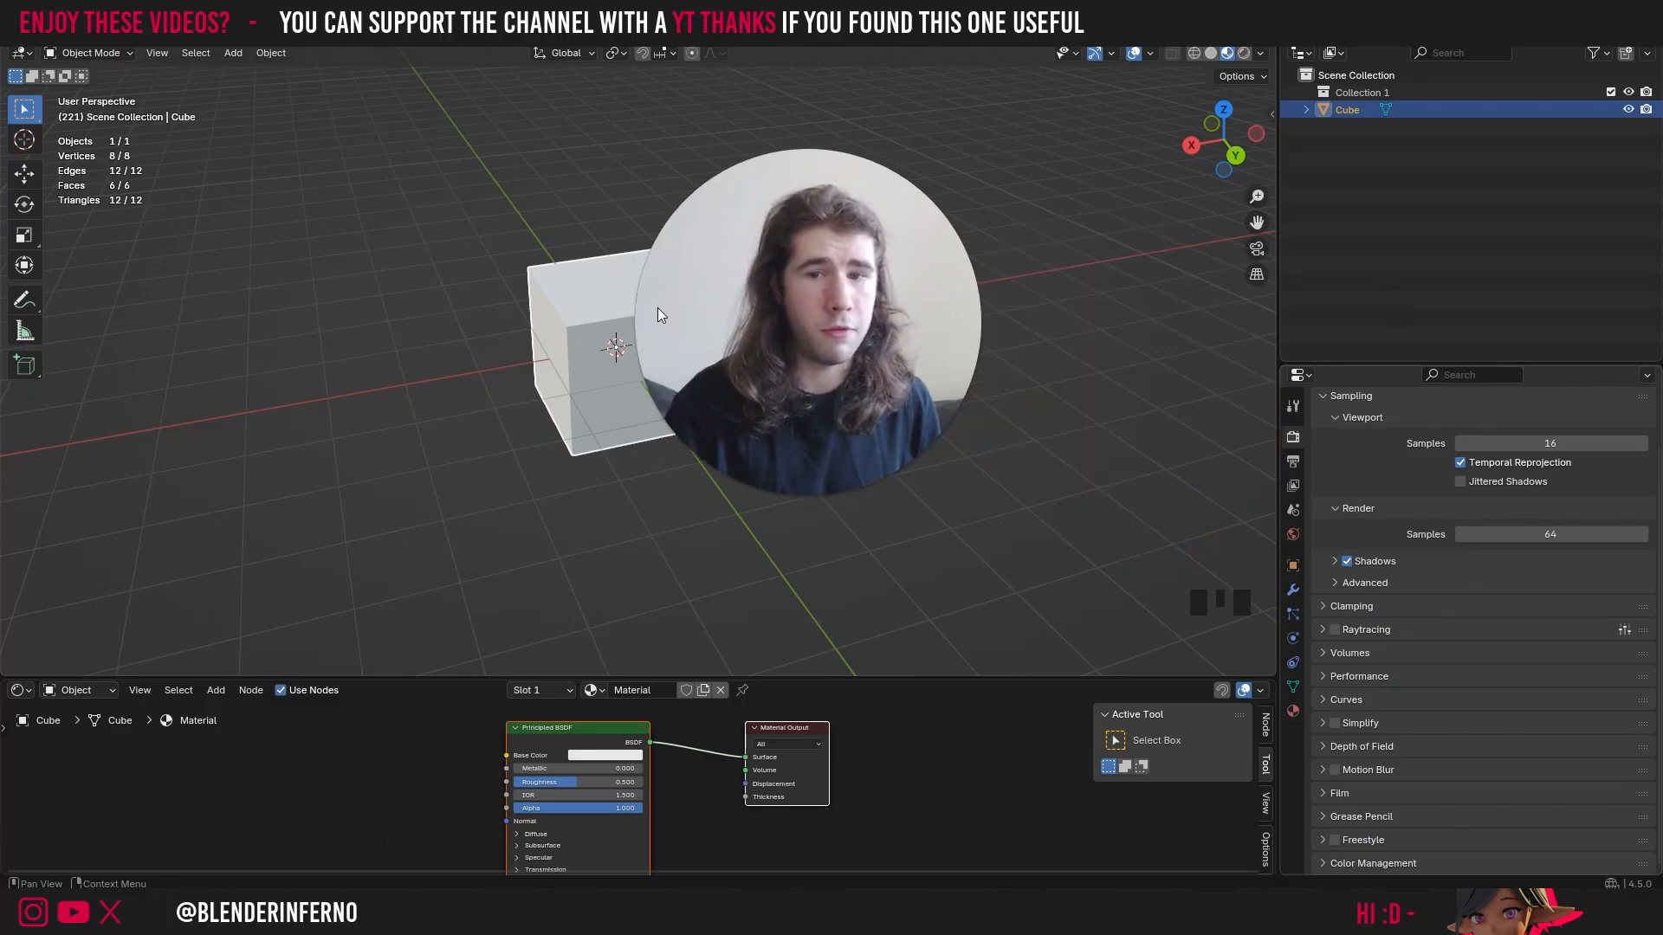
scroll(1439, 589, up, 5)
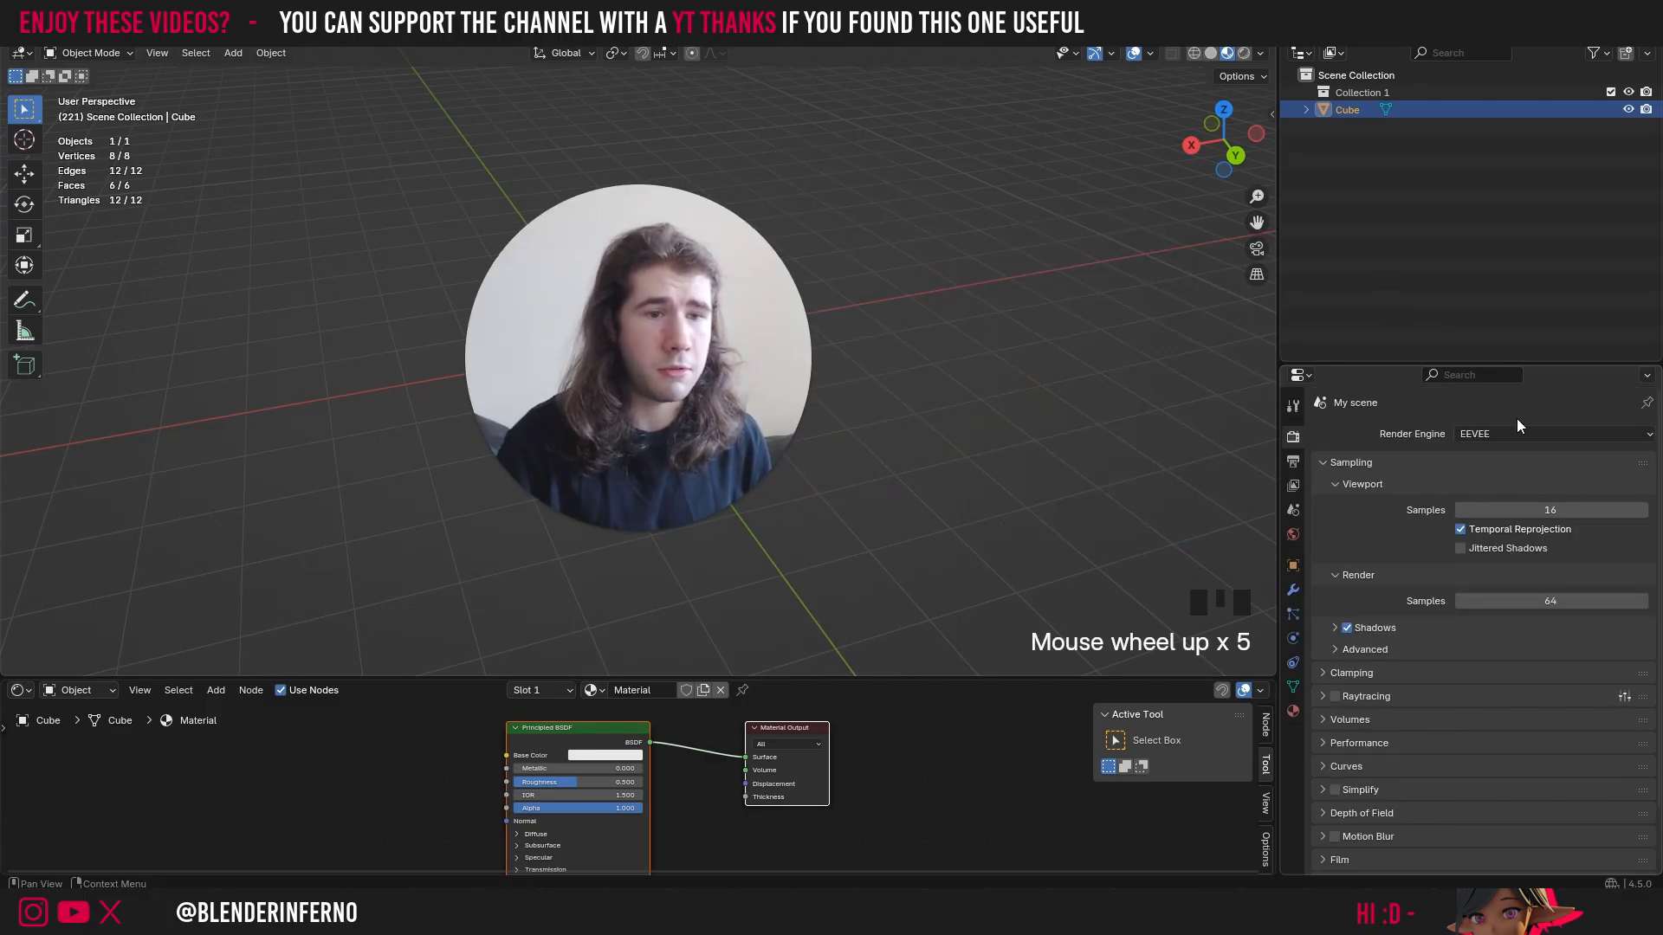
click(1488, 434)
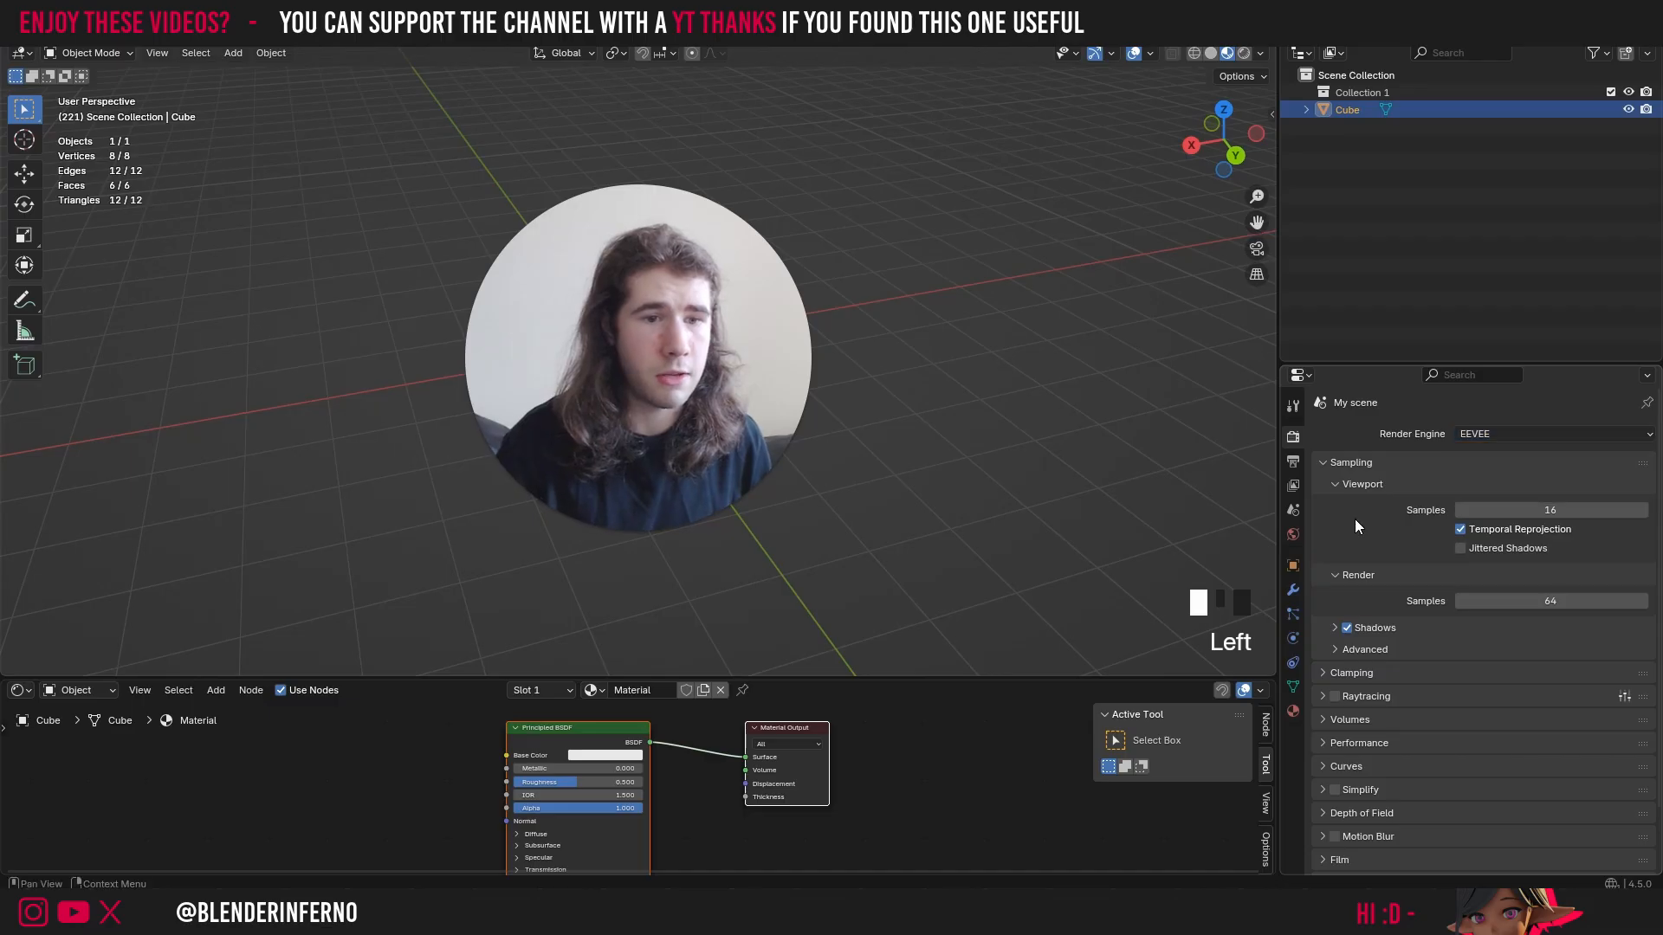
scroll(1380, 537, down, 3)
click(1325, 631)
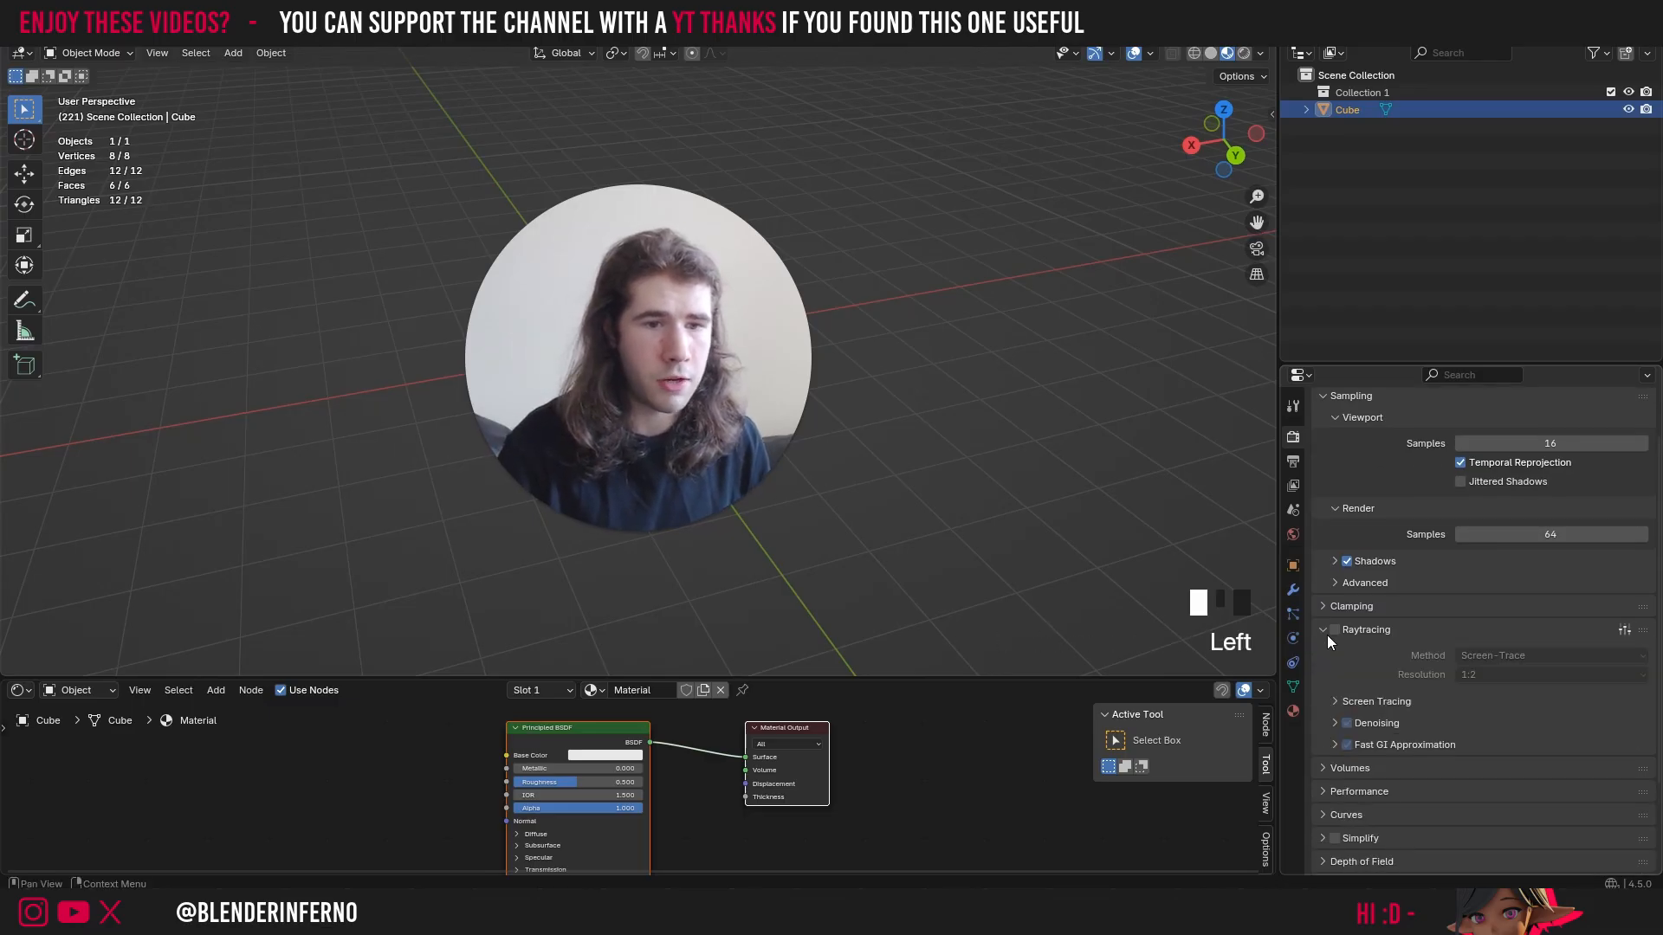
click(1334, 723)
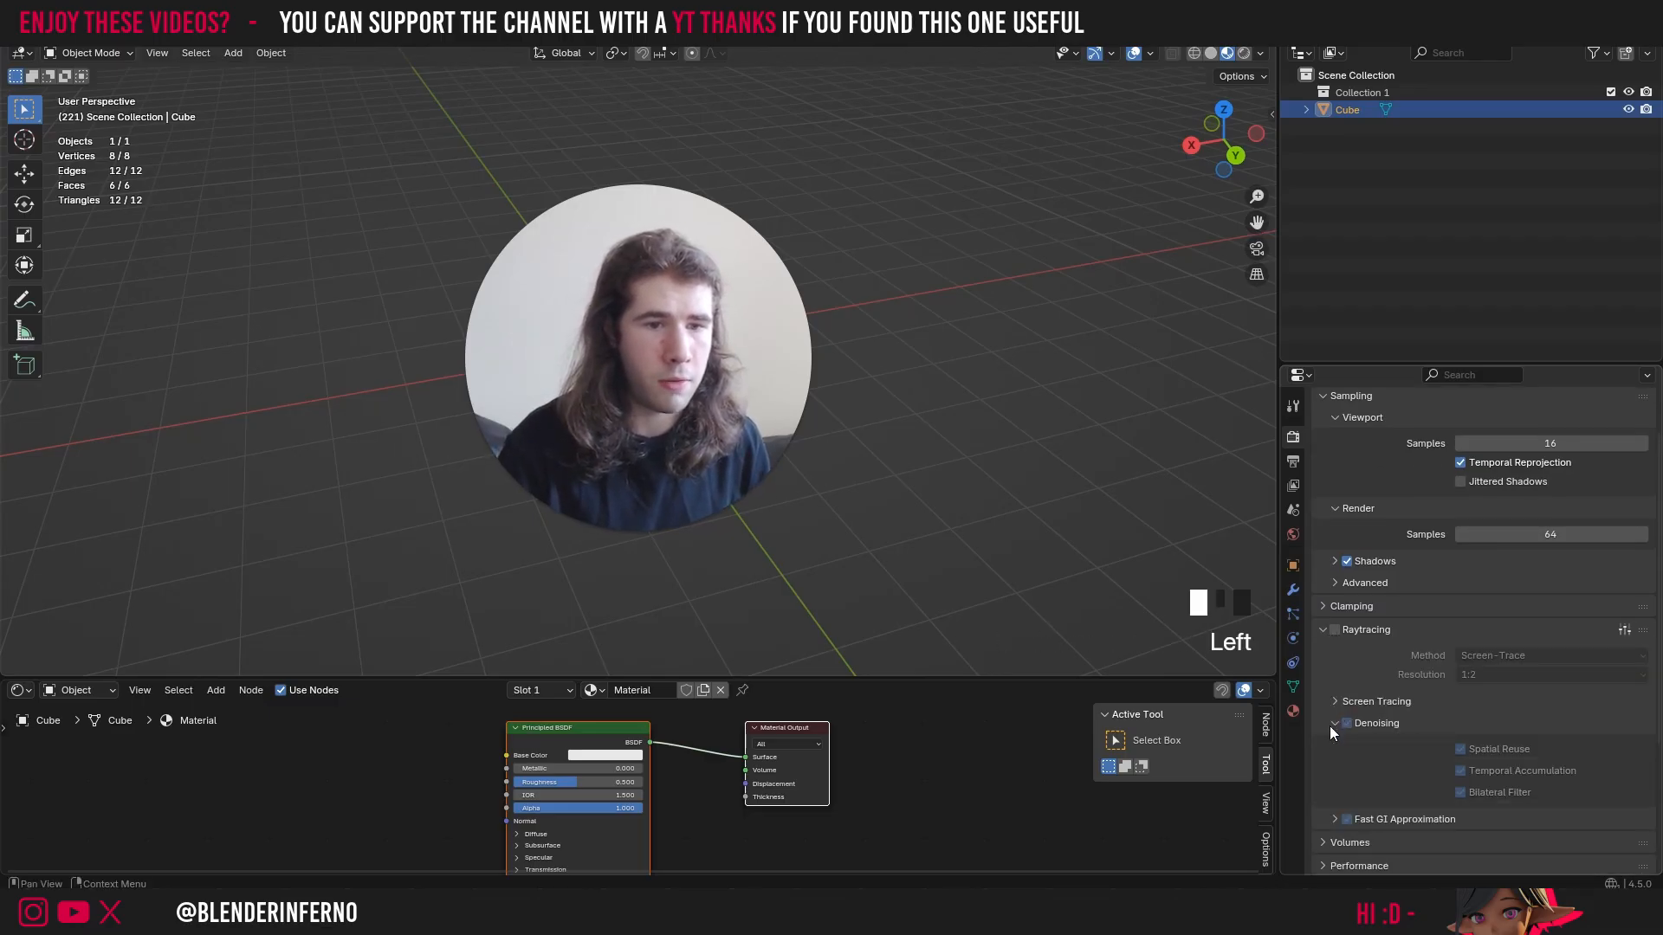
click(1334, 819)
scroll(1516, 684, down, 3)
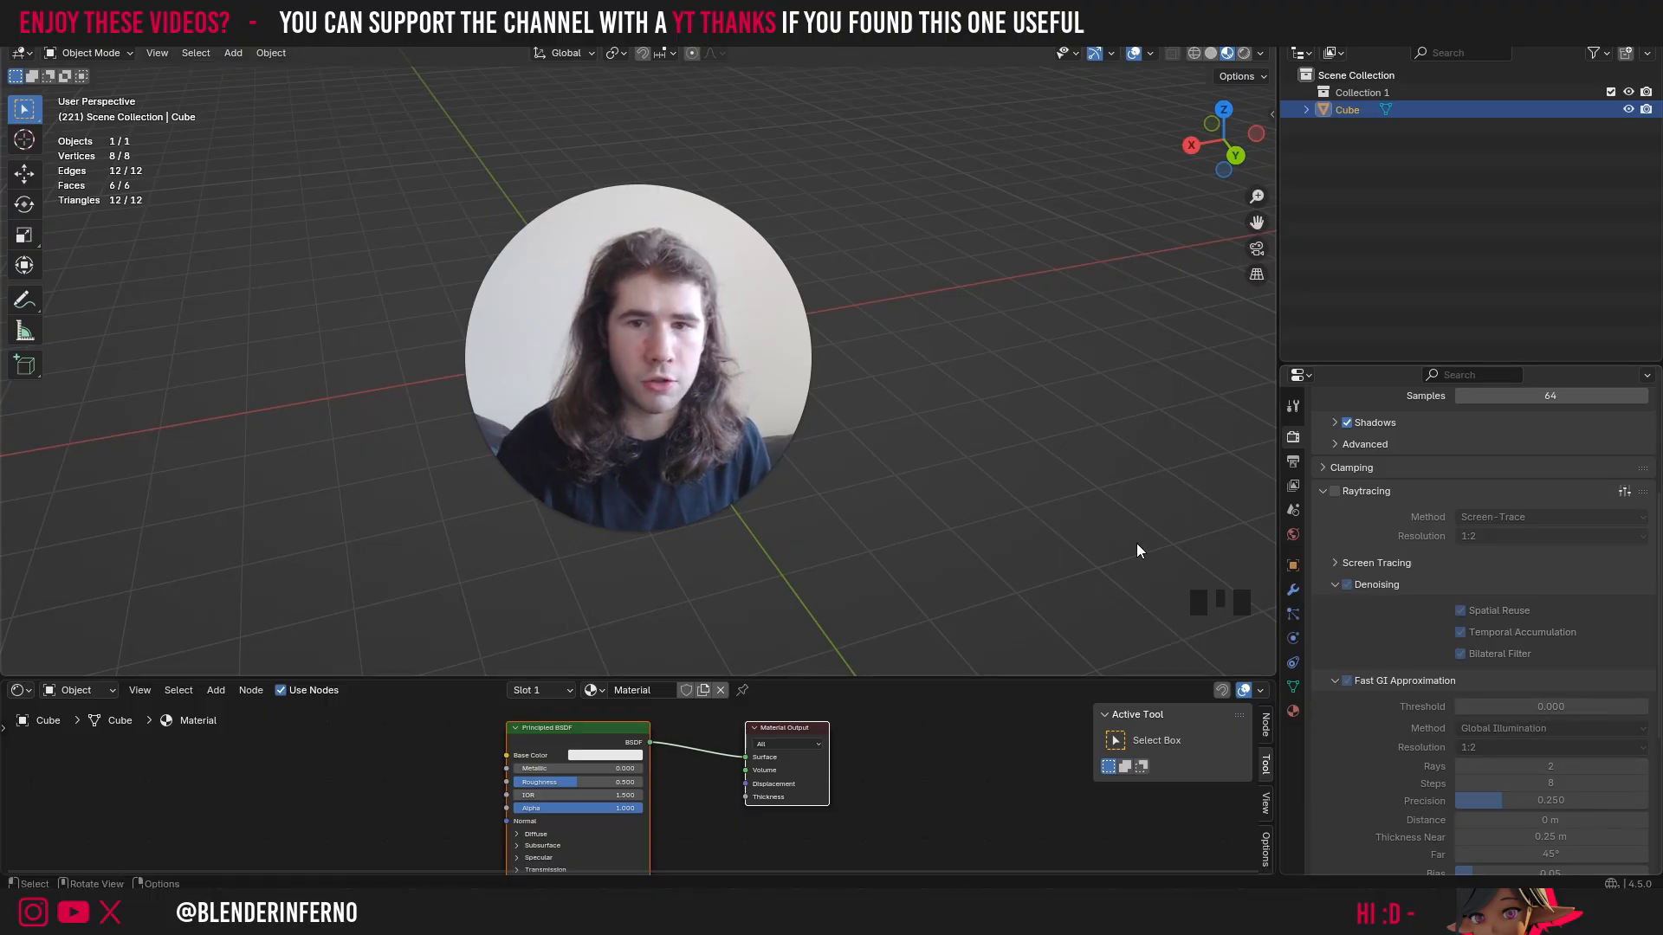
- Set the scene's render engine to Cycles
scroll(1499, 519, up, 3)
click(1498, 433)
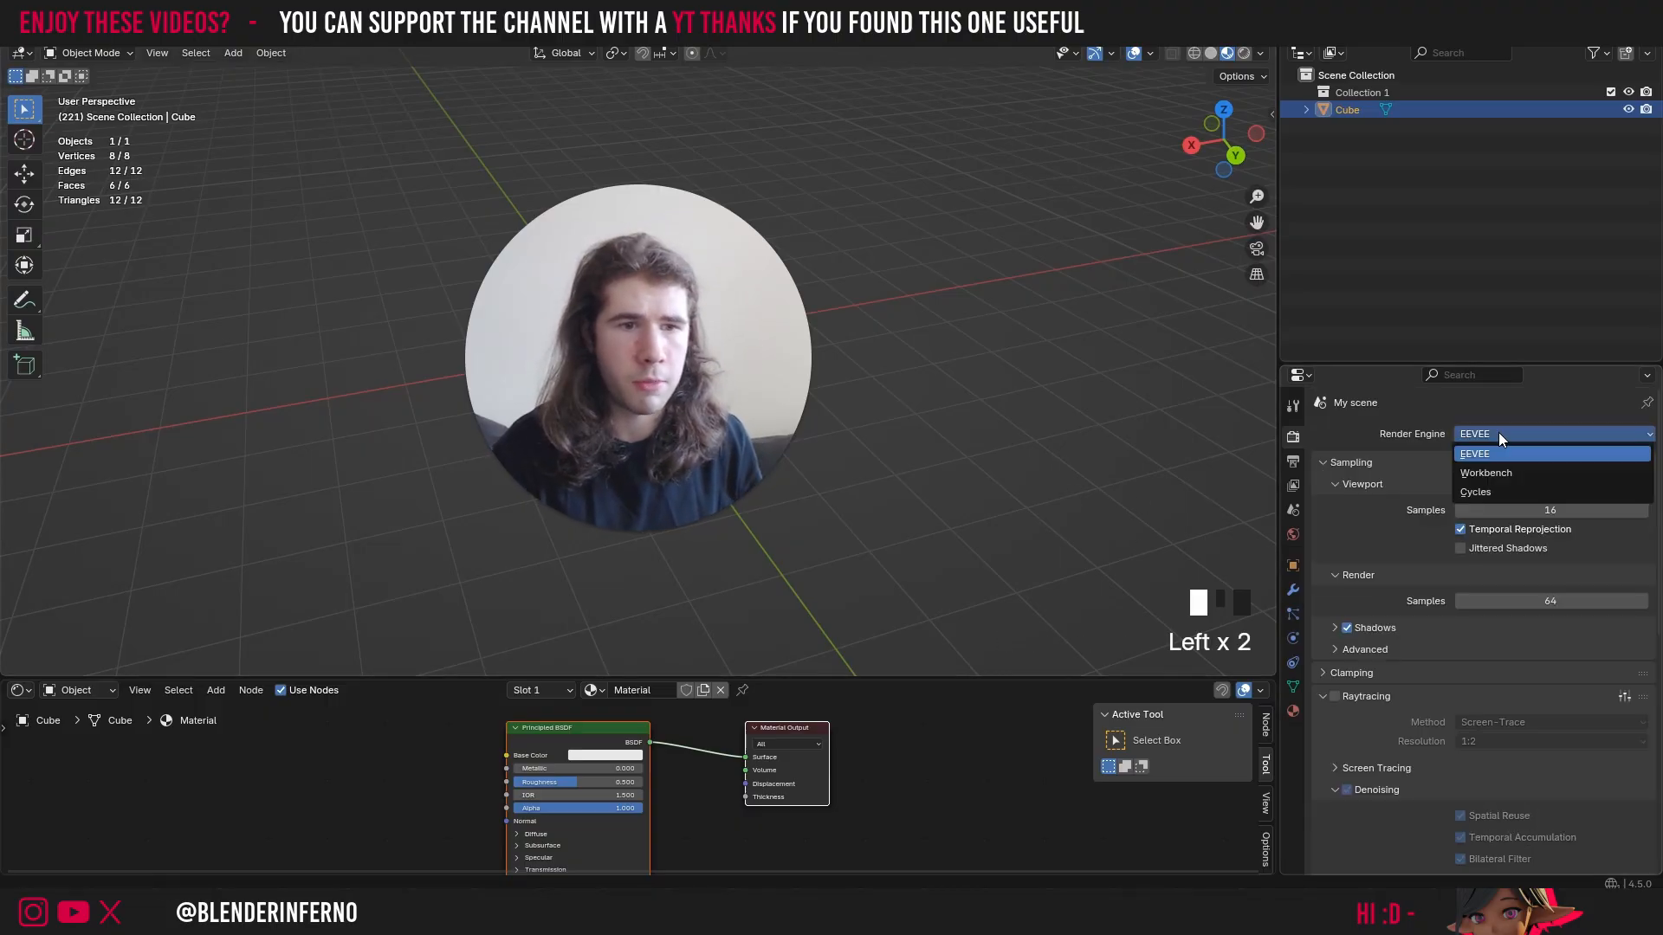
click(1489, 490)
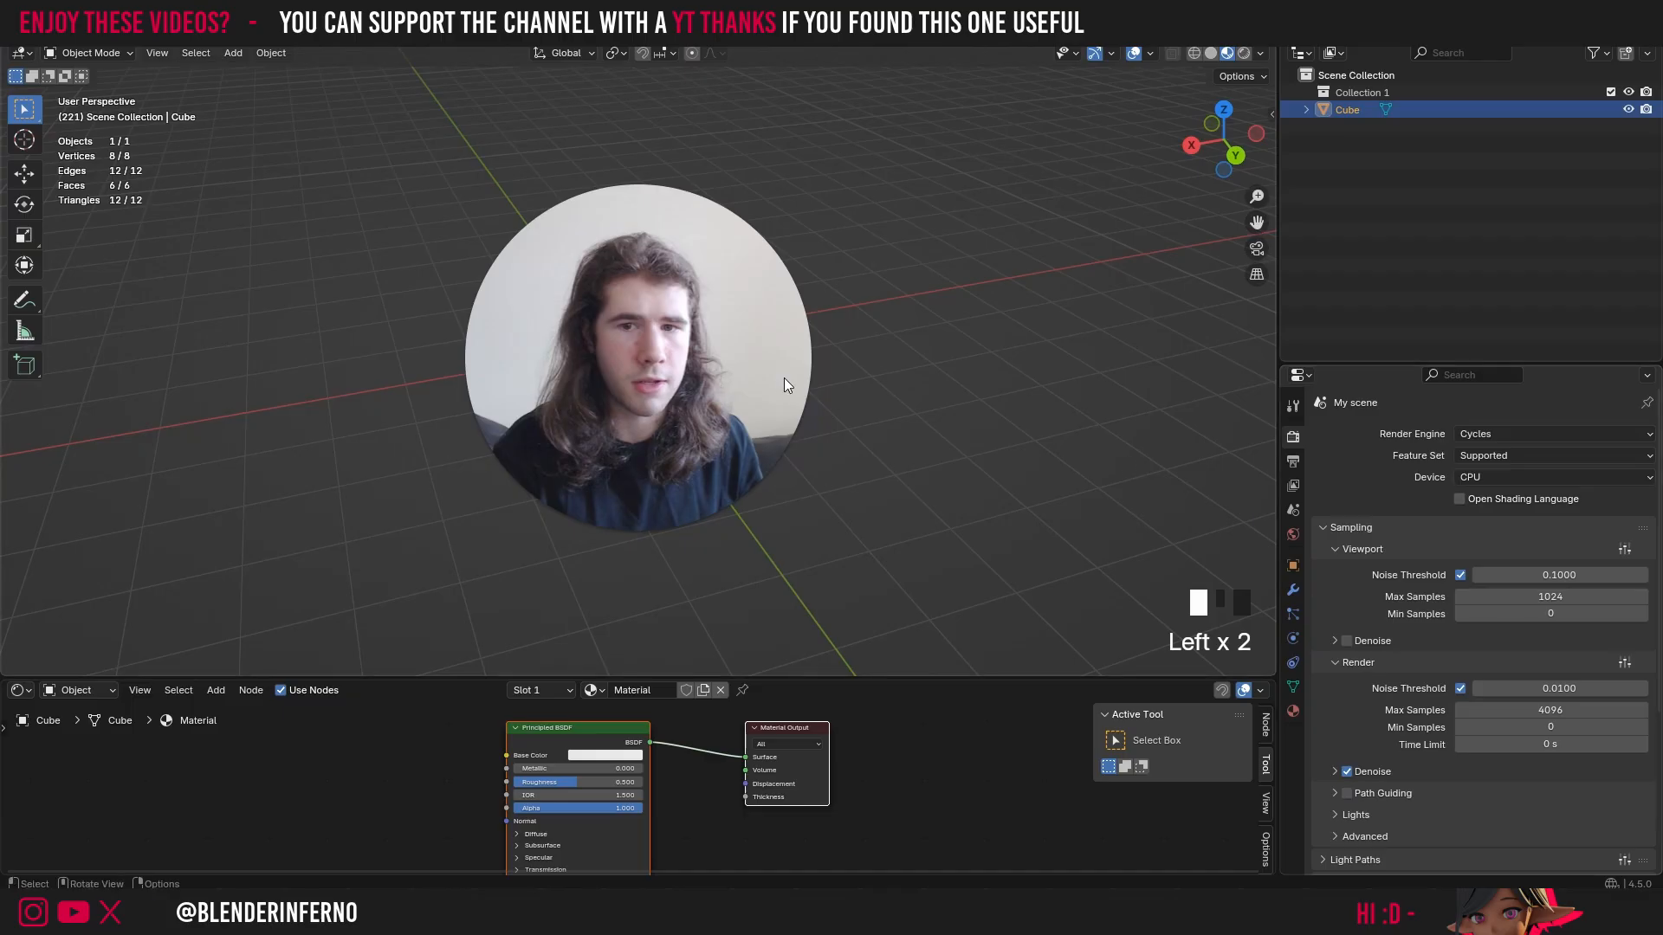
- Enlarge the Shader Editor area upward so it takes up about half of the workspace height
scroll(470, 774, up, 3)
scroll(469, 775, down, 3)
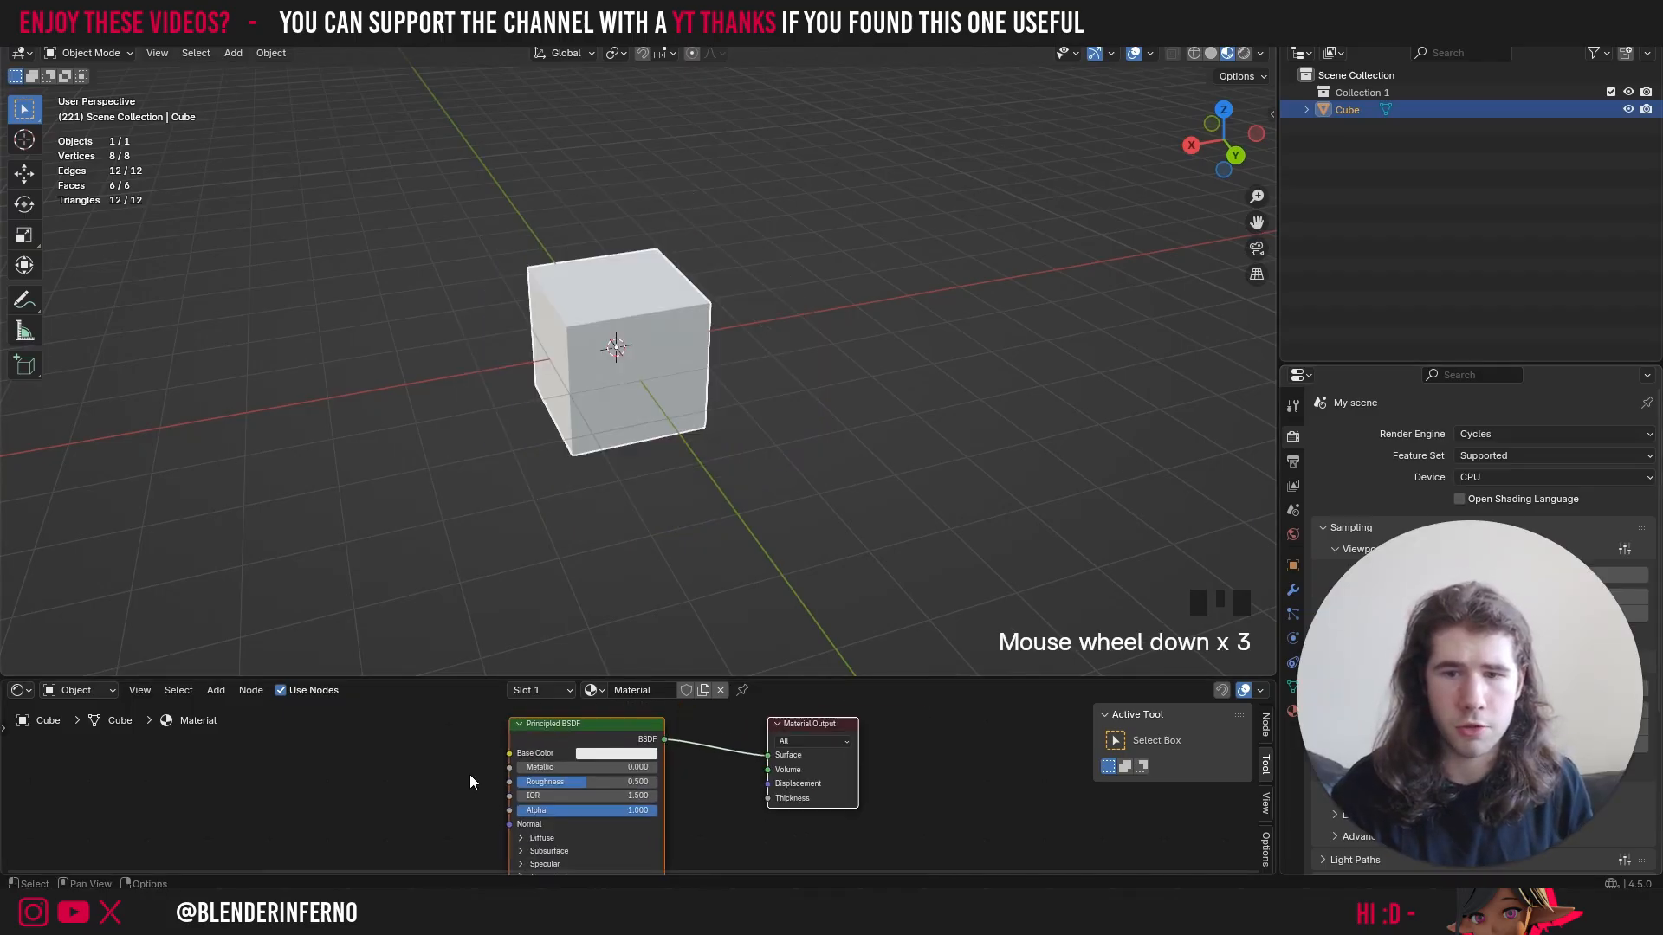
scroll(470, 775, down, 3)
drag(489, 678, 497, 459)
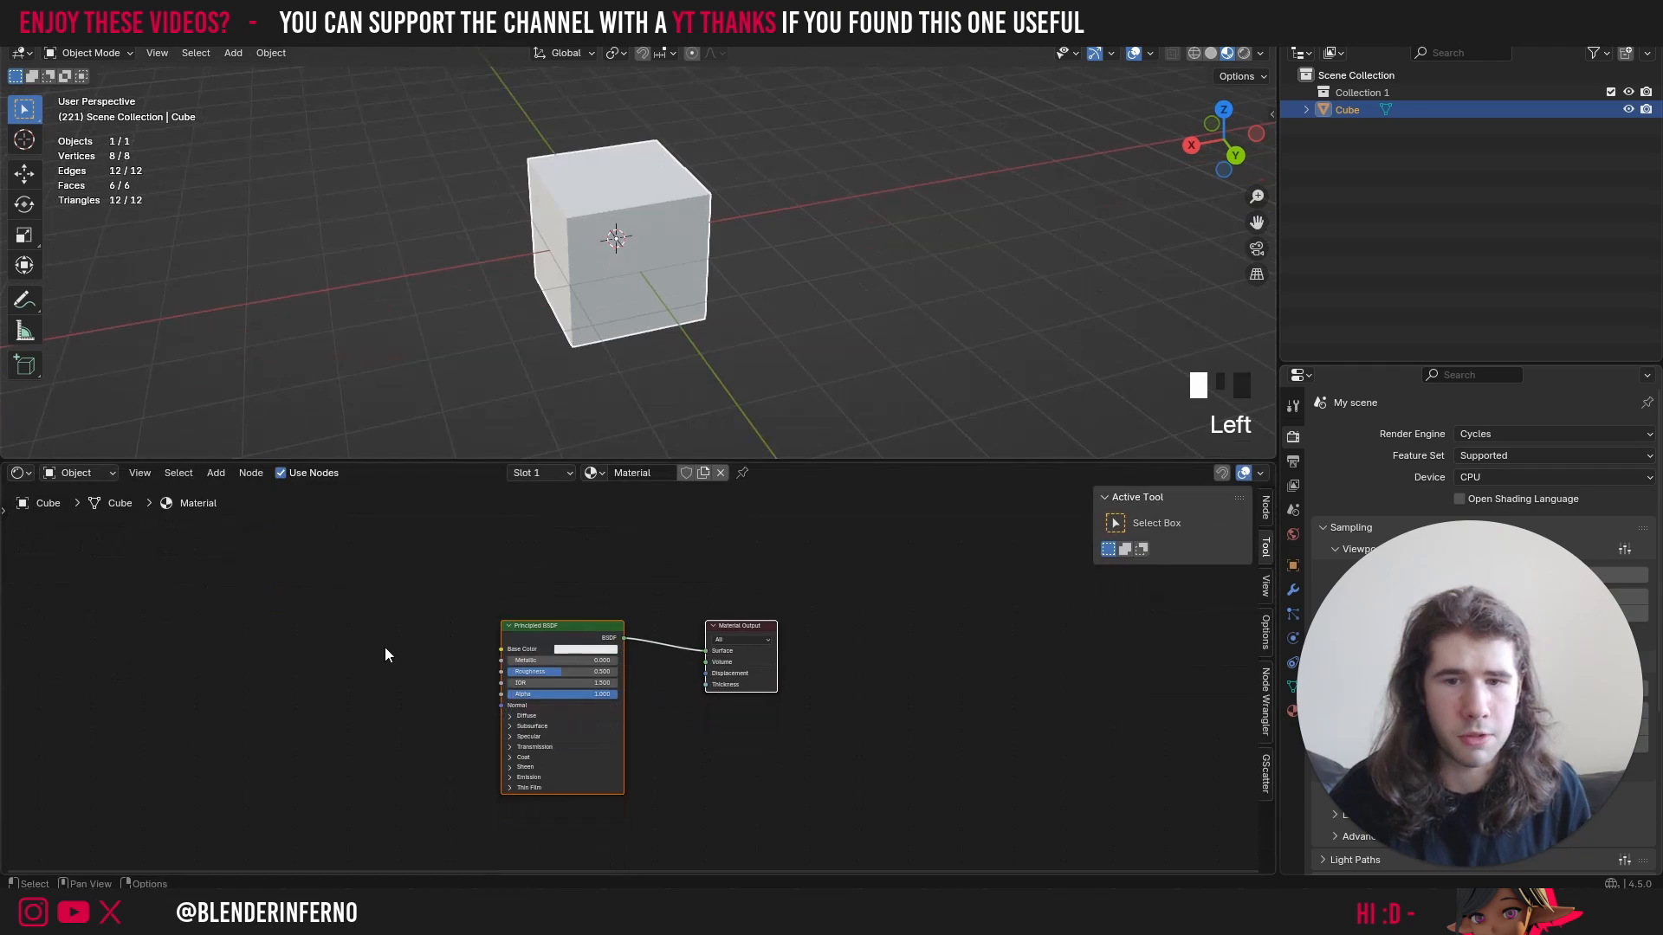
scroll(417, 668, up, 6)
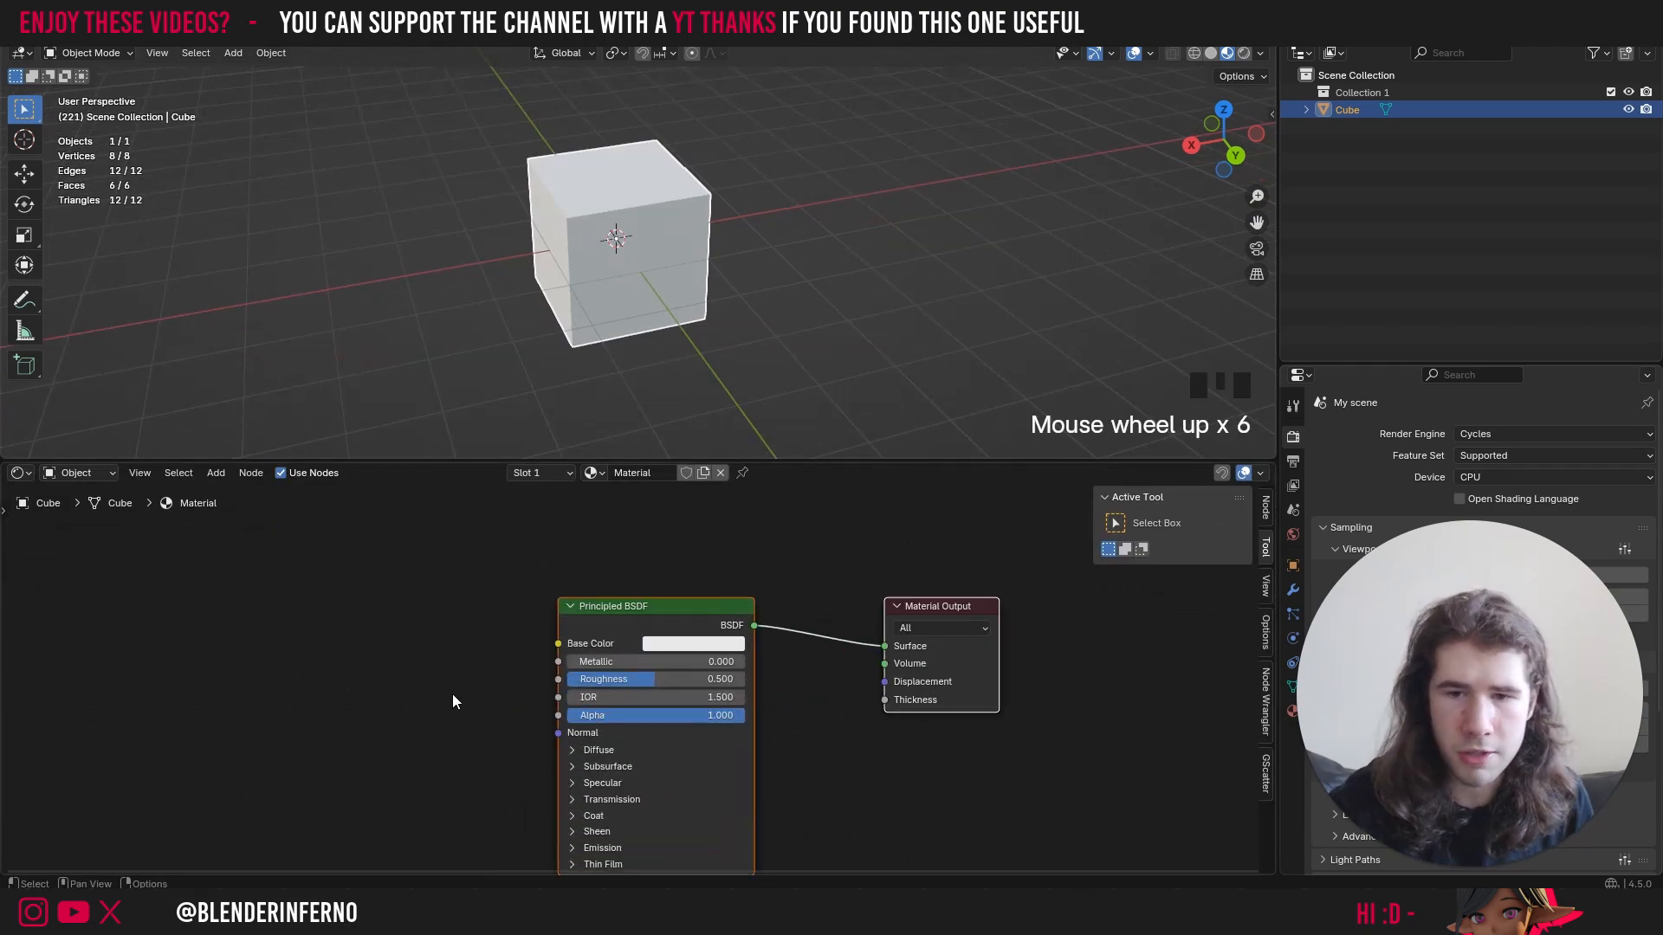
- Add a Noise Texture node beside the Principled BSDF and connect its Color output to the Material Output's Surface
key(shift+a)
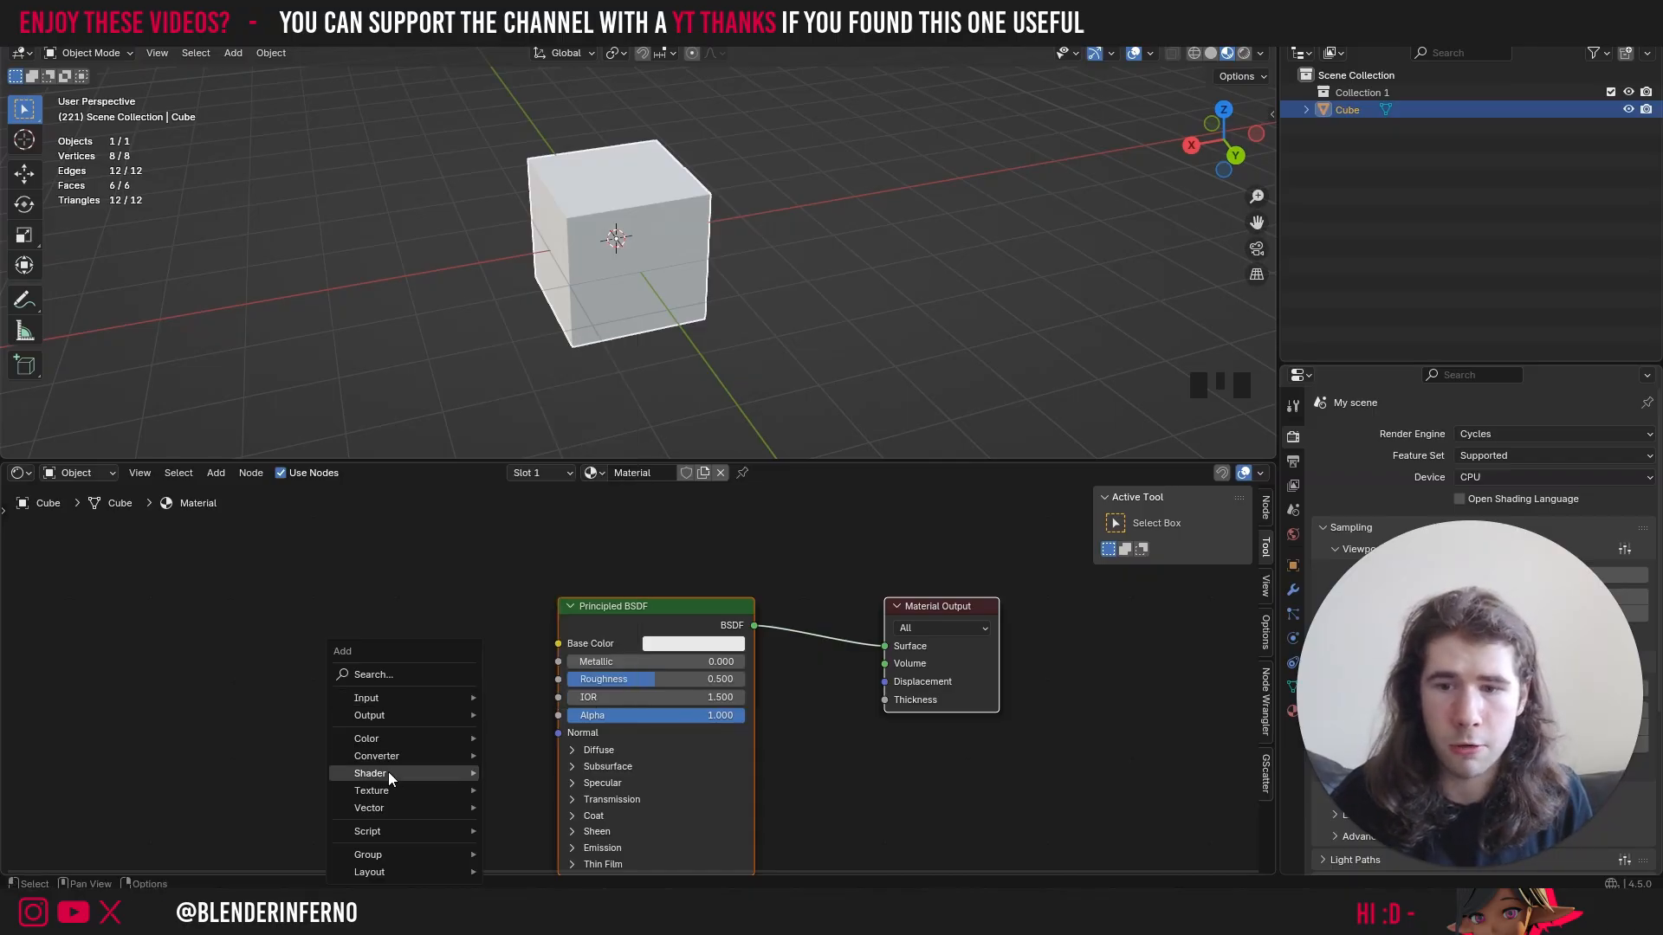
mouse_move(393, 791)
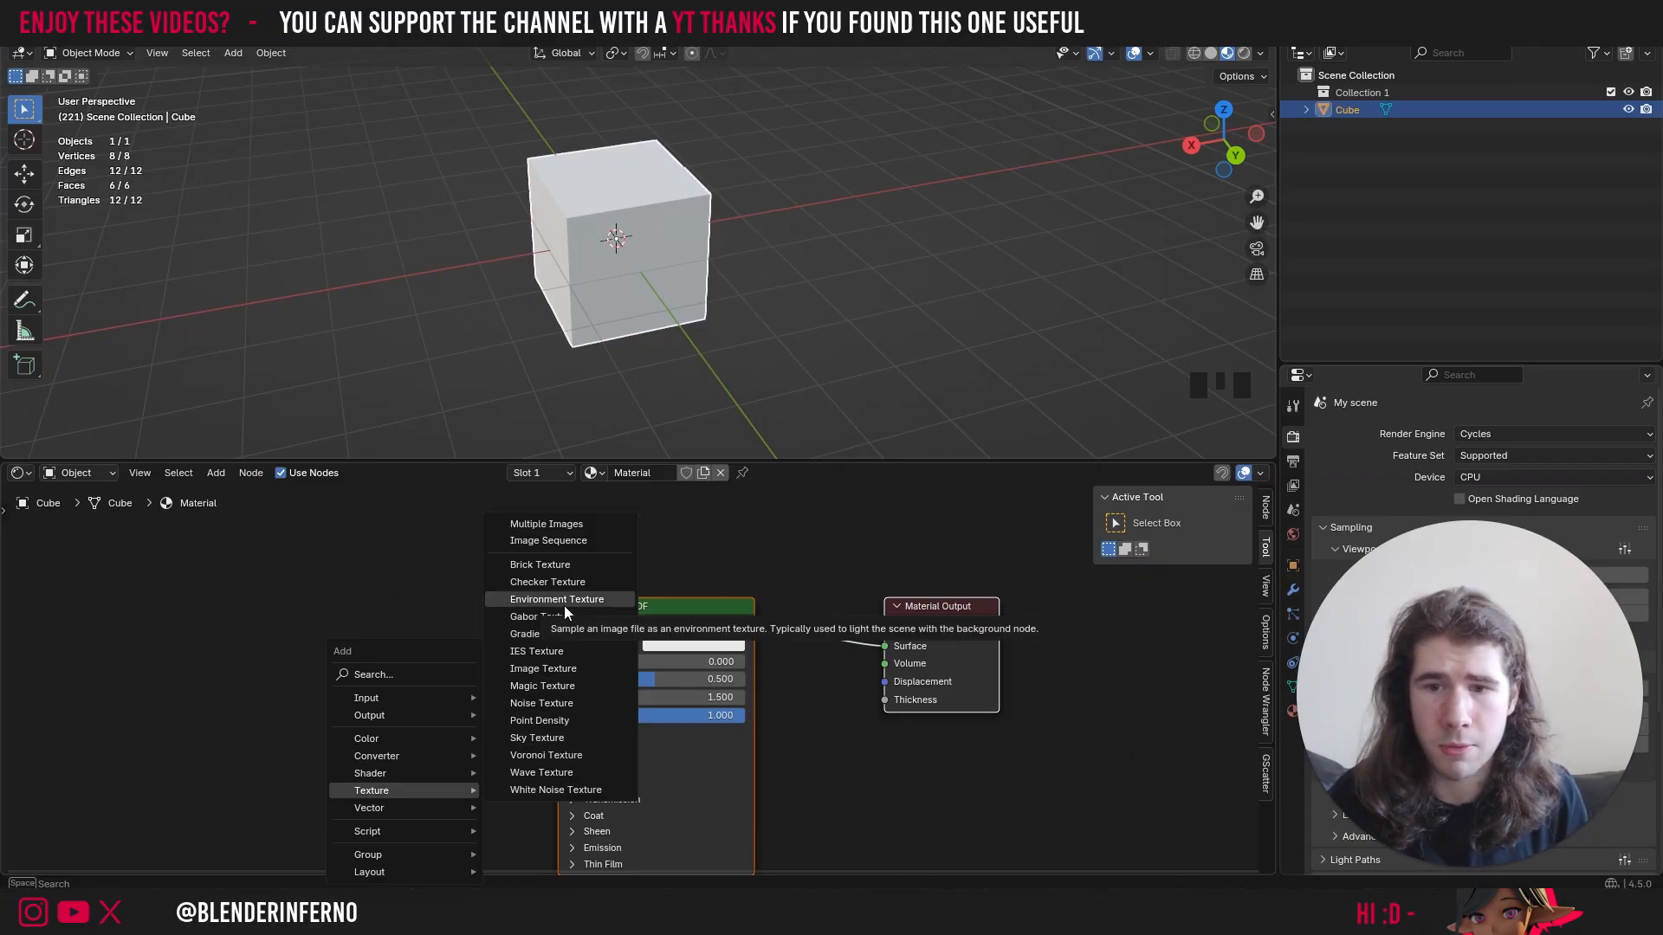
click(561, 708)
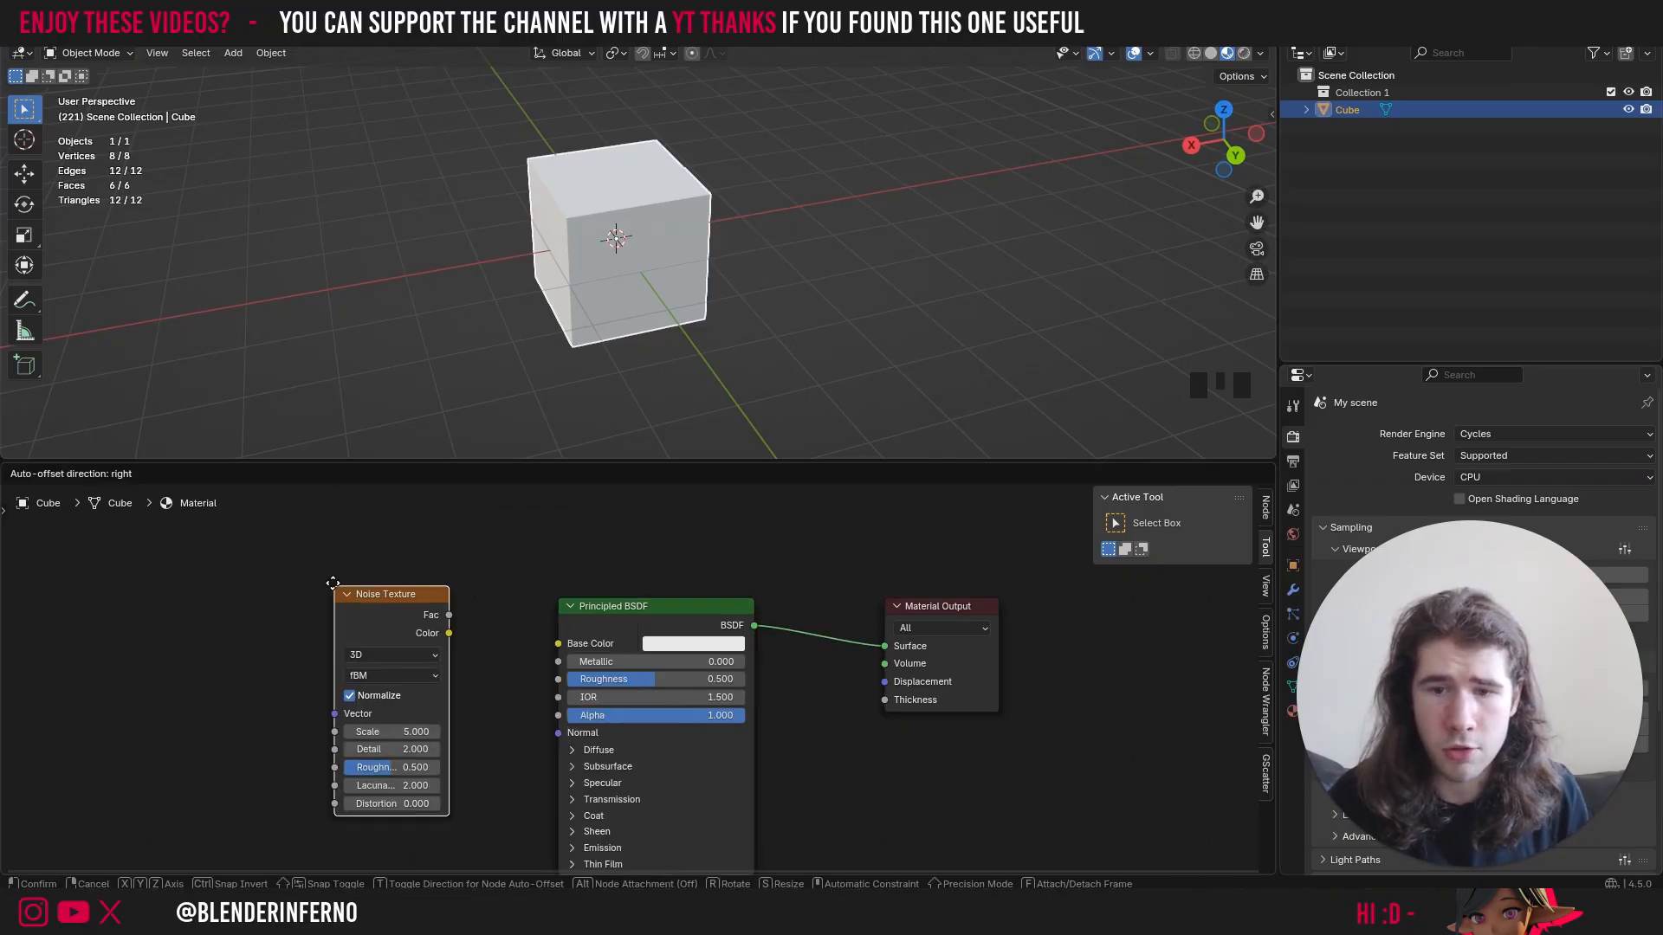
click(555, 558)
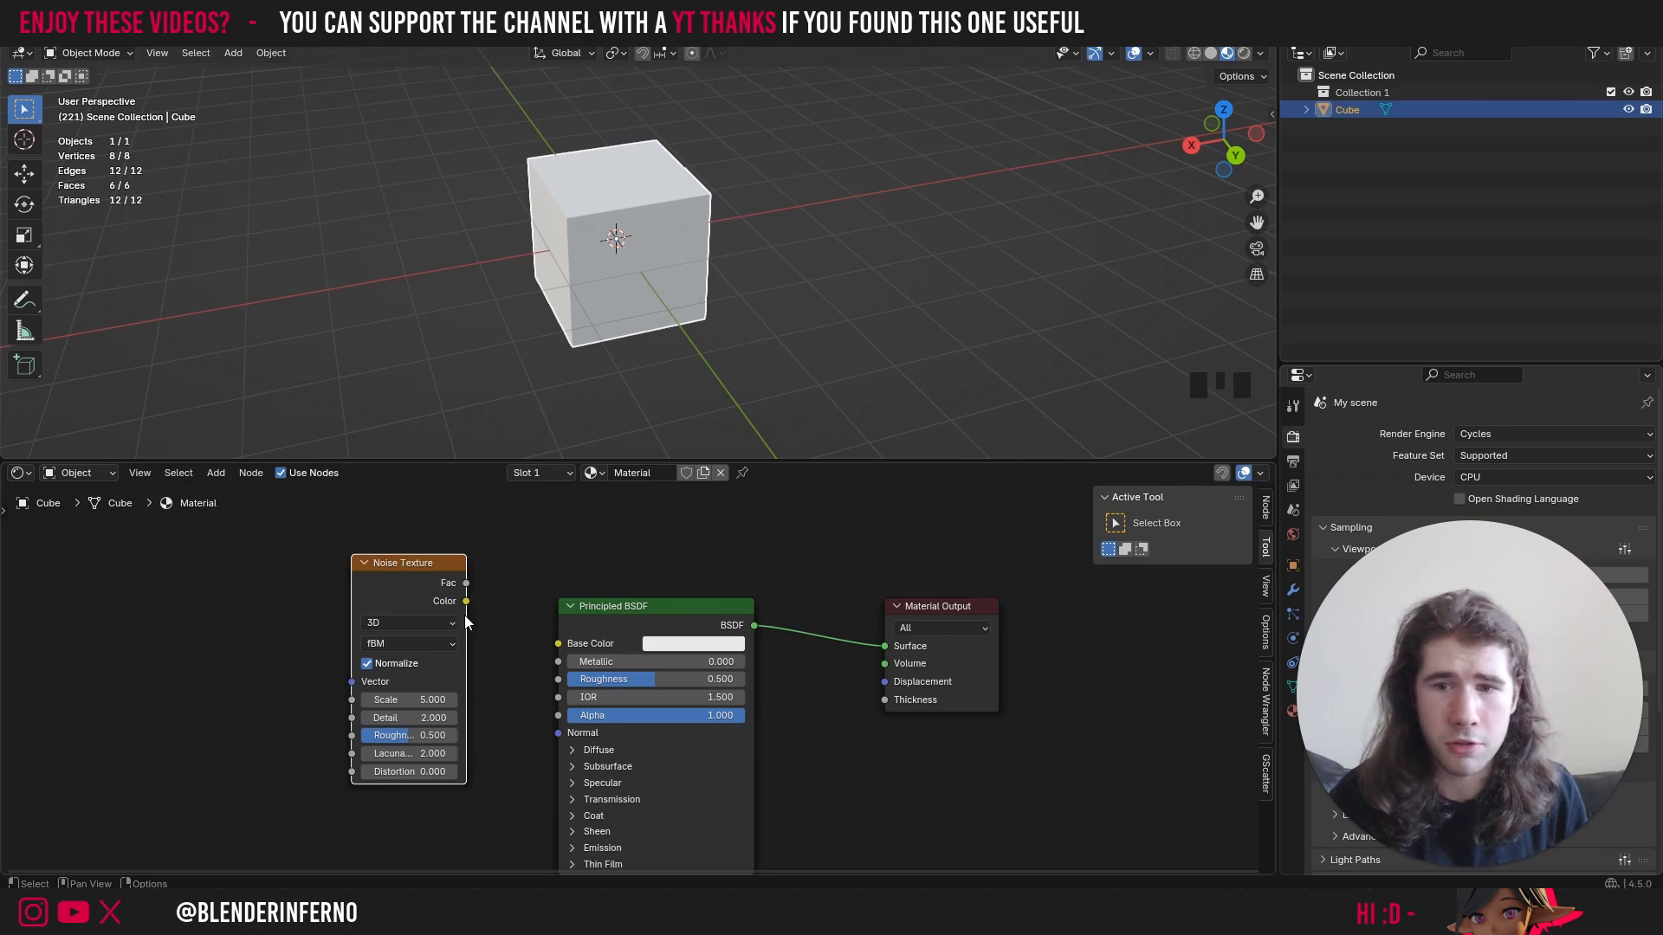
drag(466, 600, 882, 646)
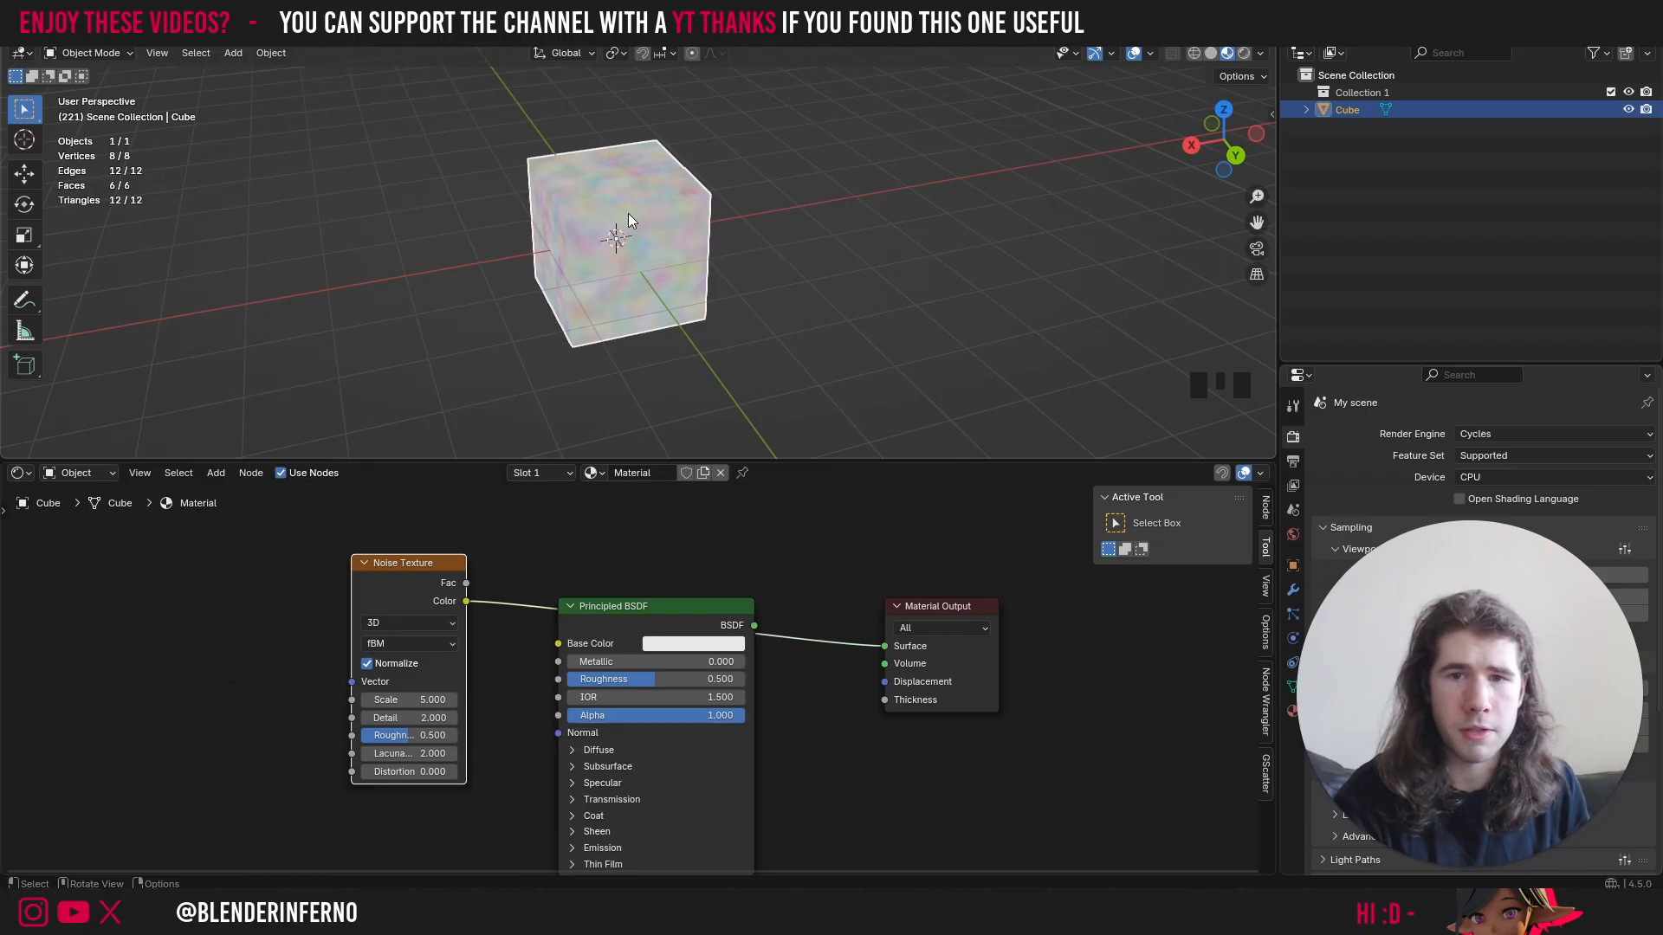
scroll(584, 199, up, 5)
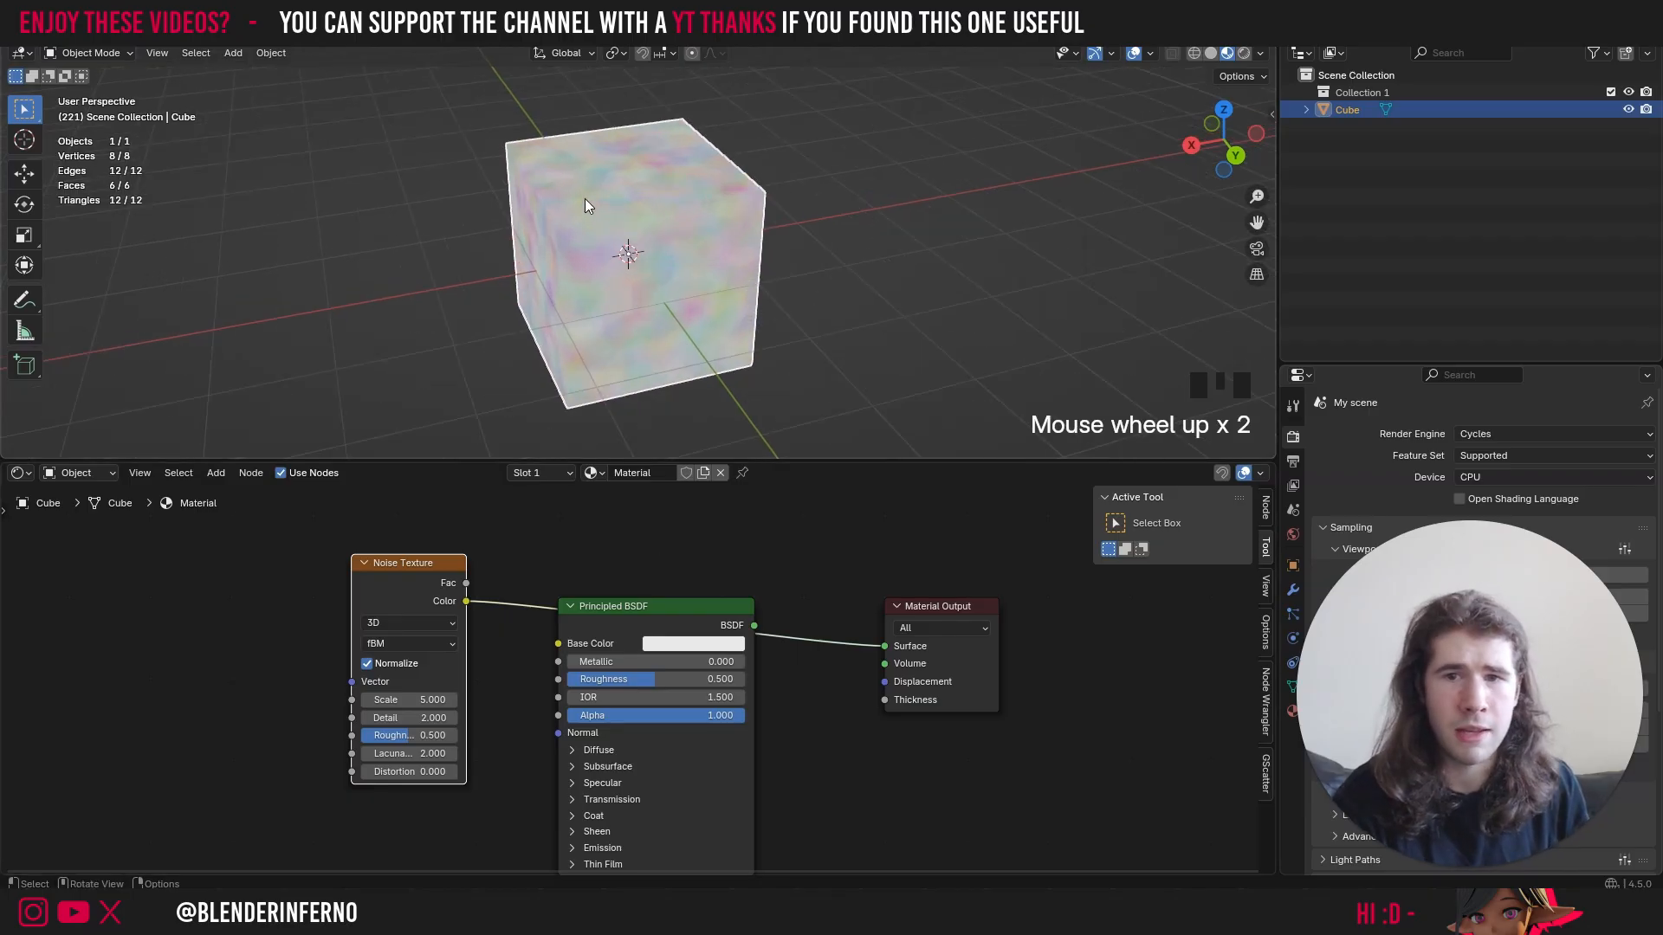
- Connect the Noise Texture's Fac output to the Material Output's Surface and switch the noise dimensions to 1D
drag(463, 603, 882, 647)
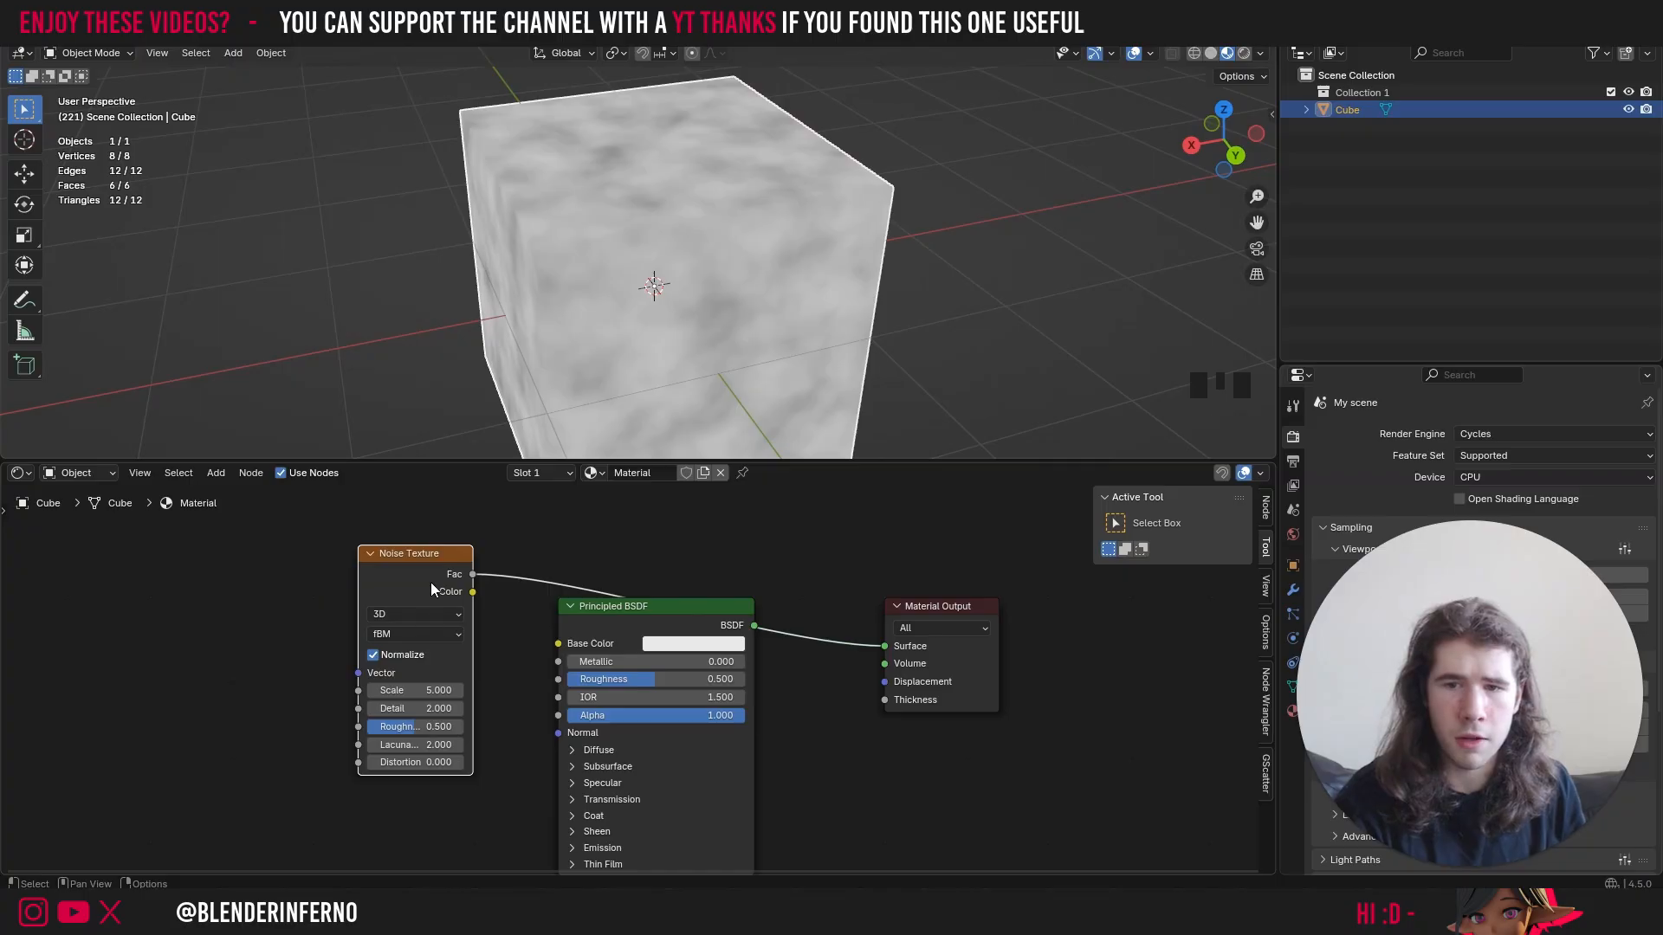
click(433, 615)
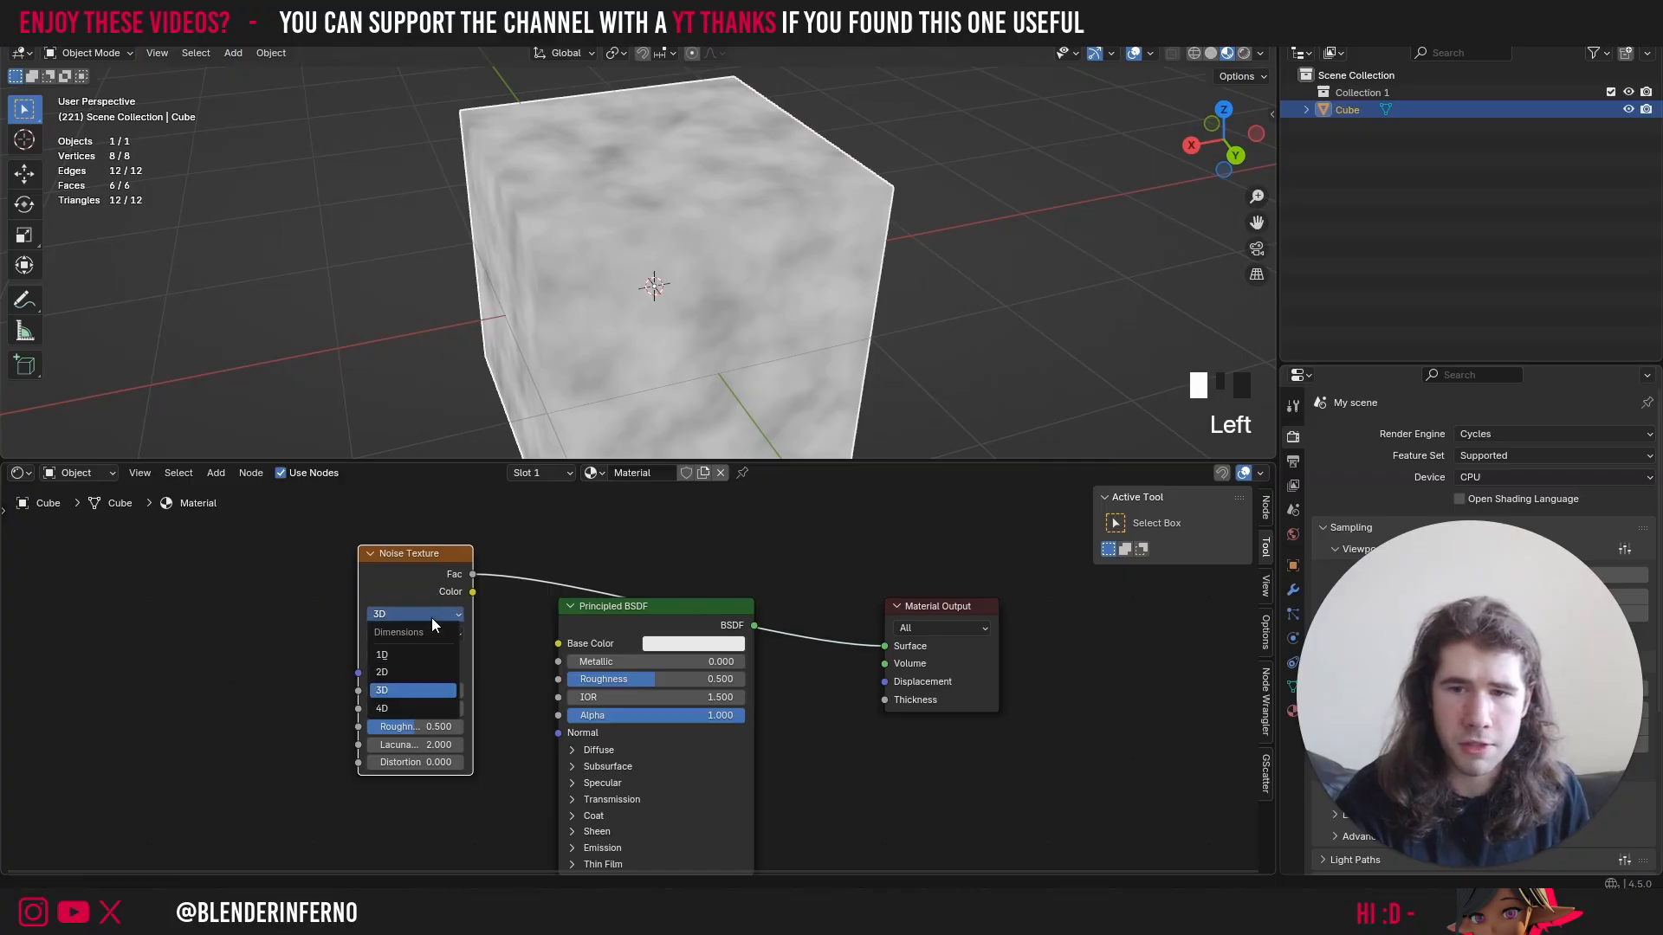
click(410, 658)
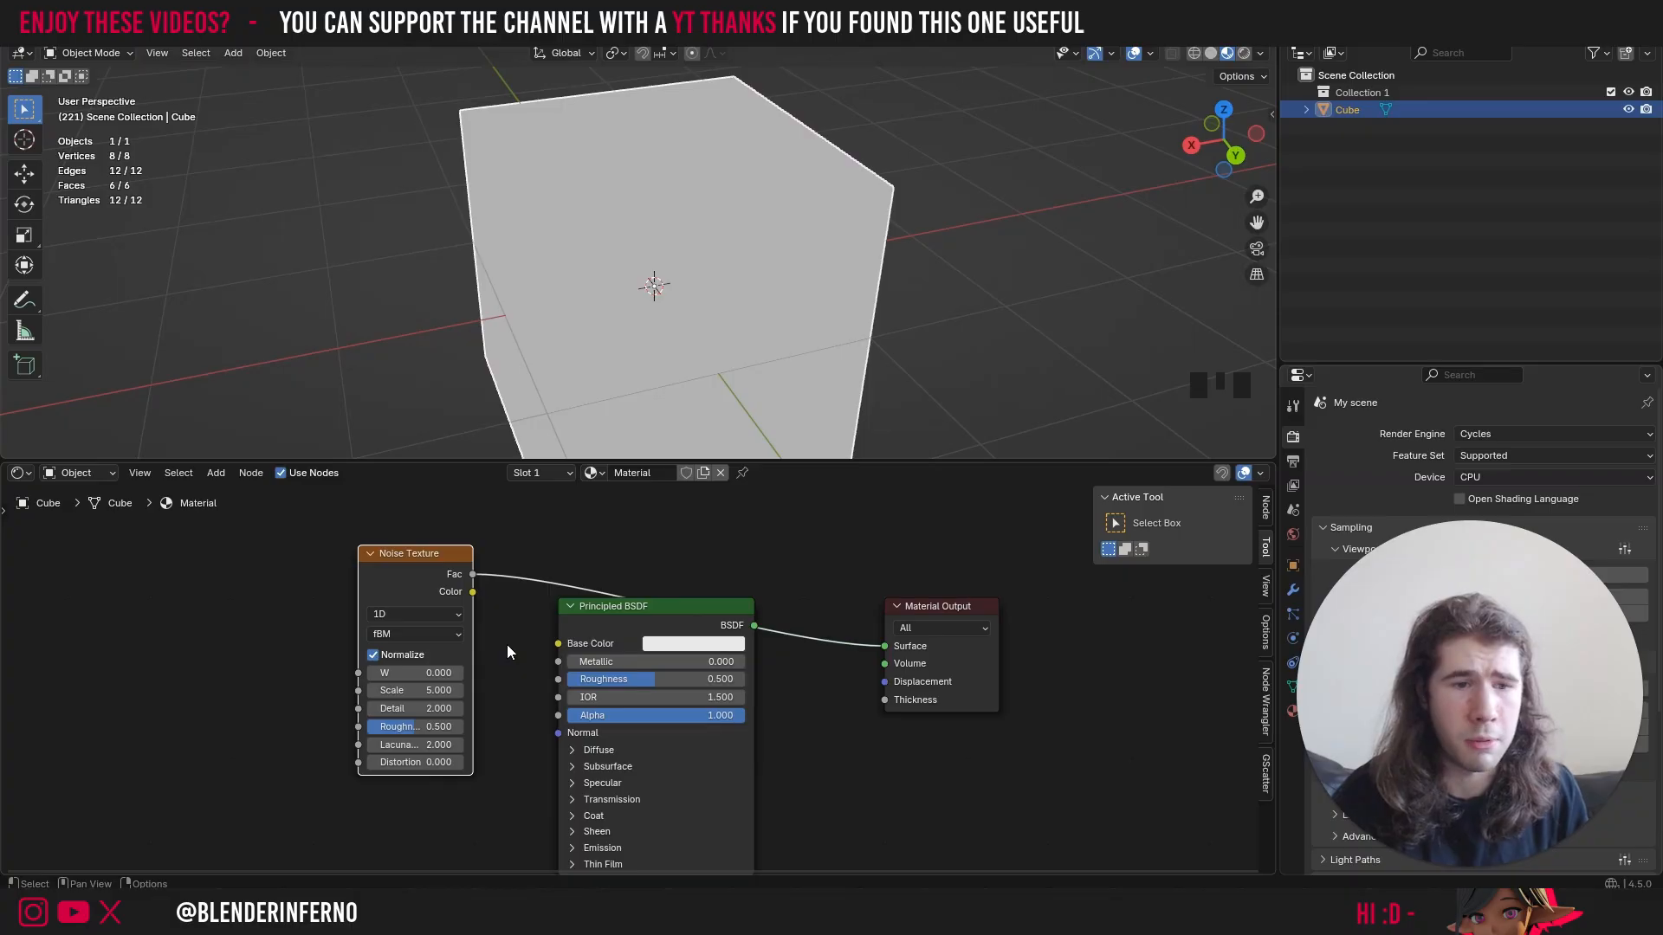
- Vary the 1D noise's W value, starting with 9.7, and connect its Color output to the Material Output's Surface
drag(413, 676, 464, 677)
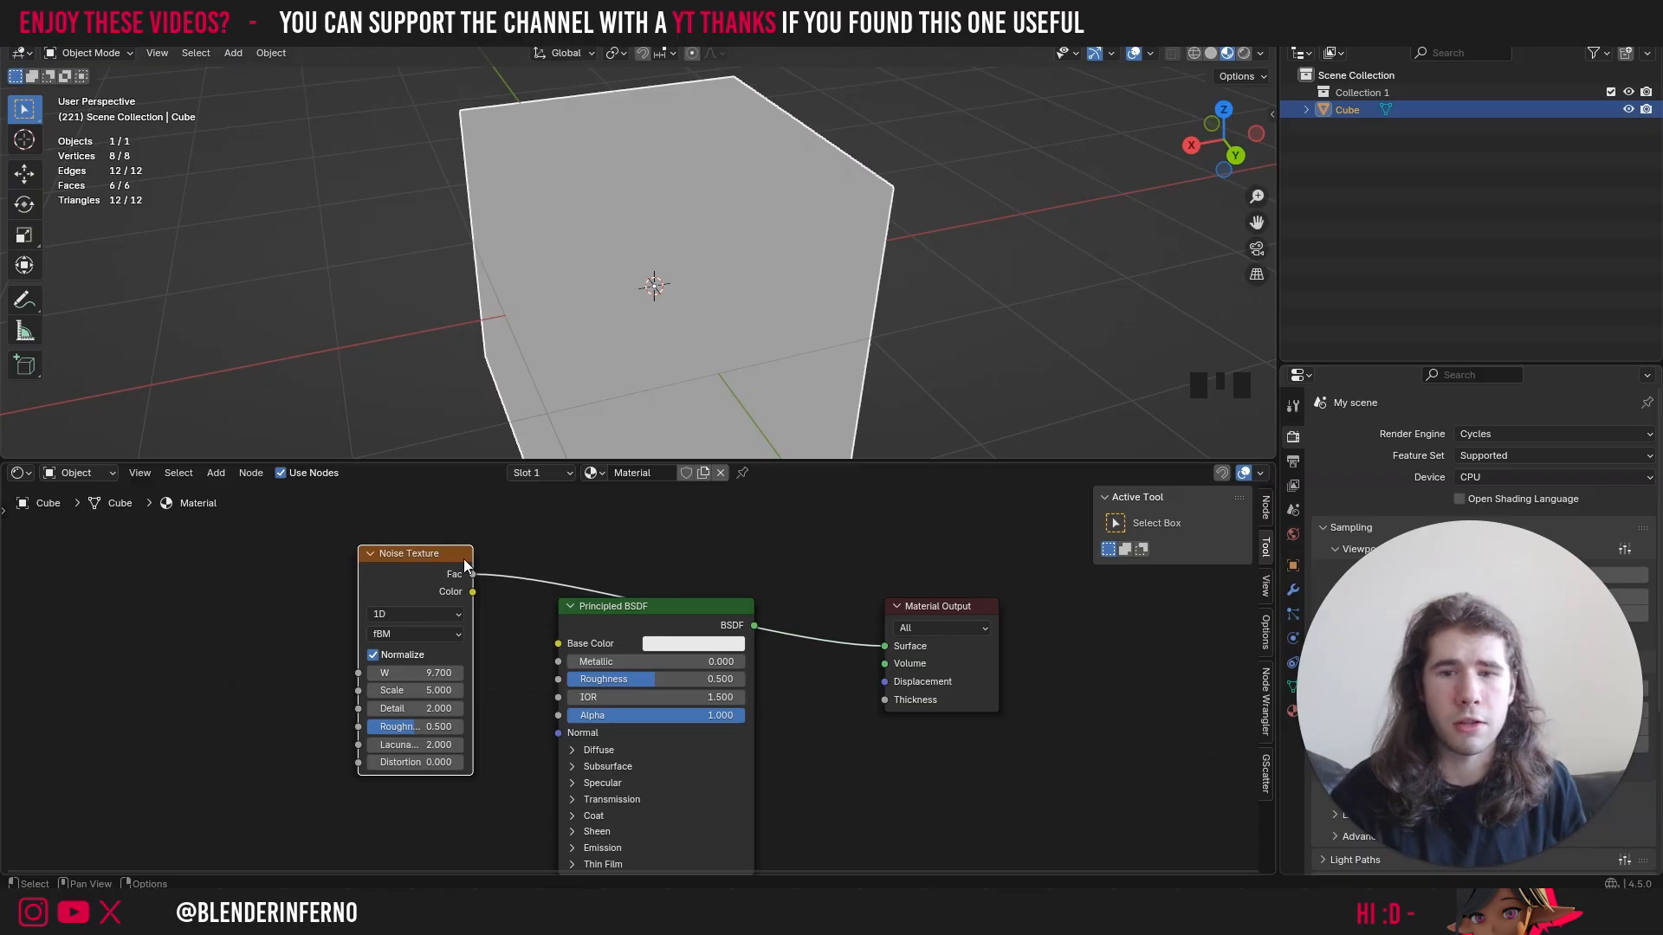
drag(472, 592, 897, 649)
drag(415, 673, 419, 673)
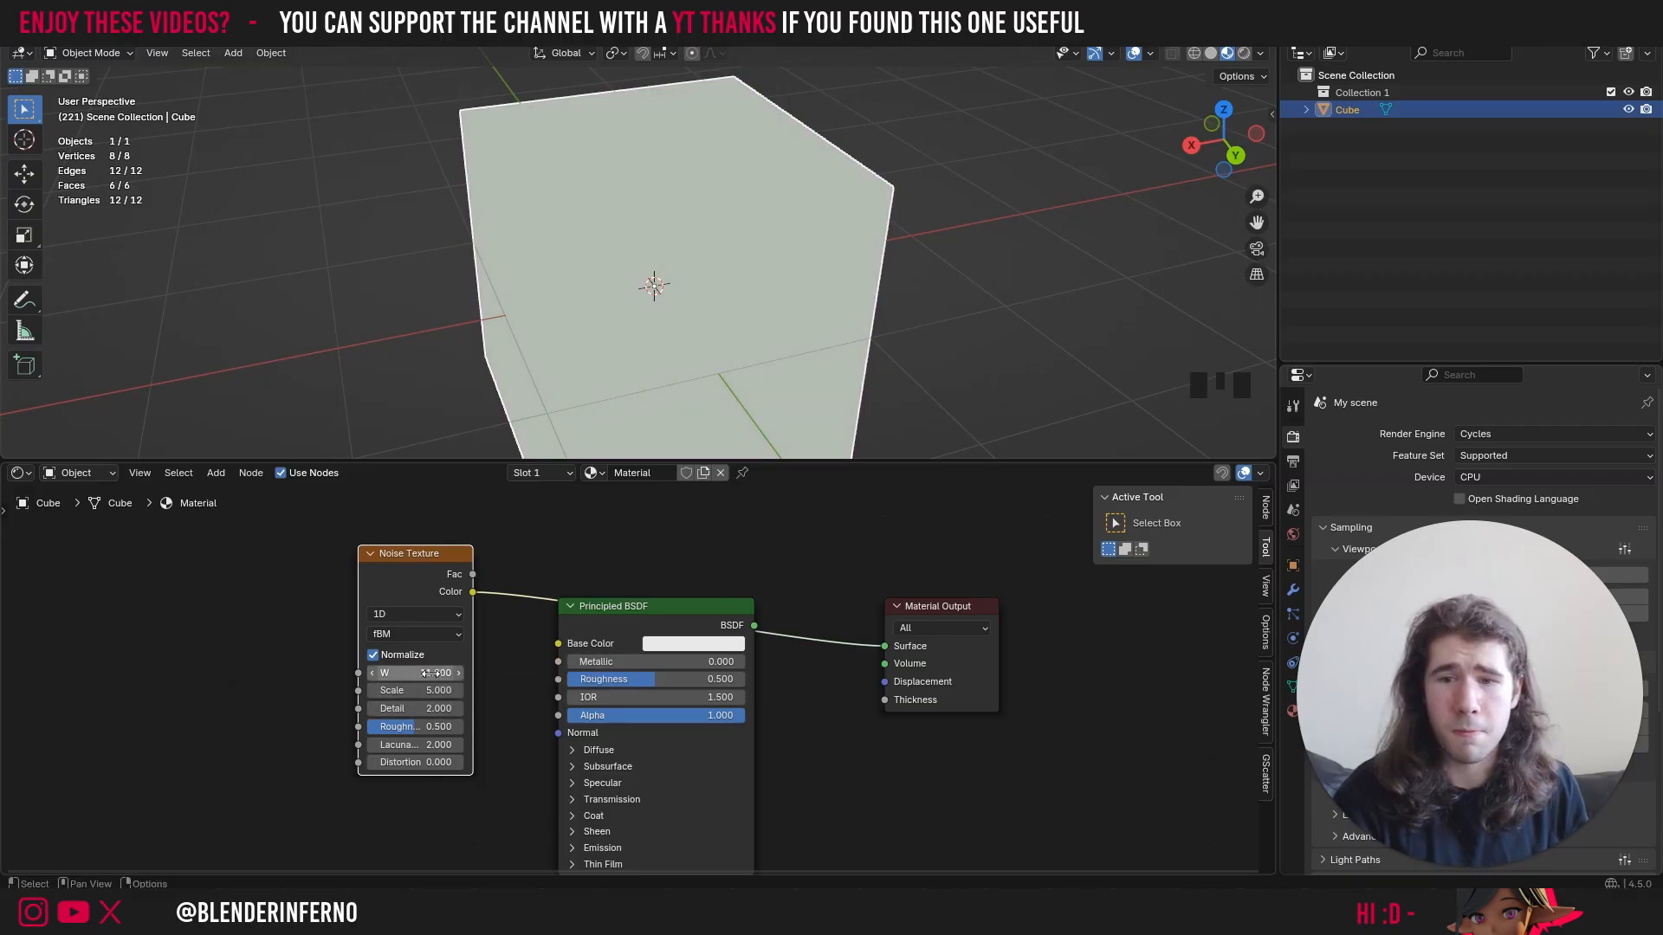
- Switch the Noise Texture's dimensions to 2D and inspect the pattern on the cube's upper and side faces
click(431, 617)
click(419, 674)
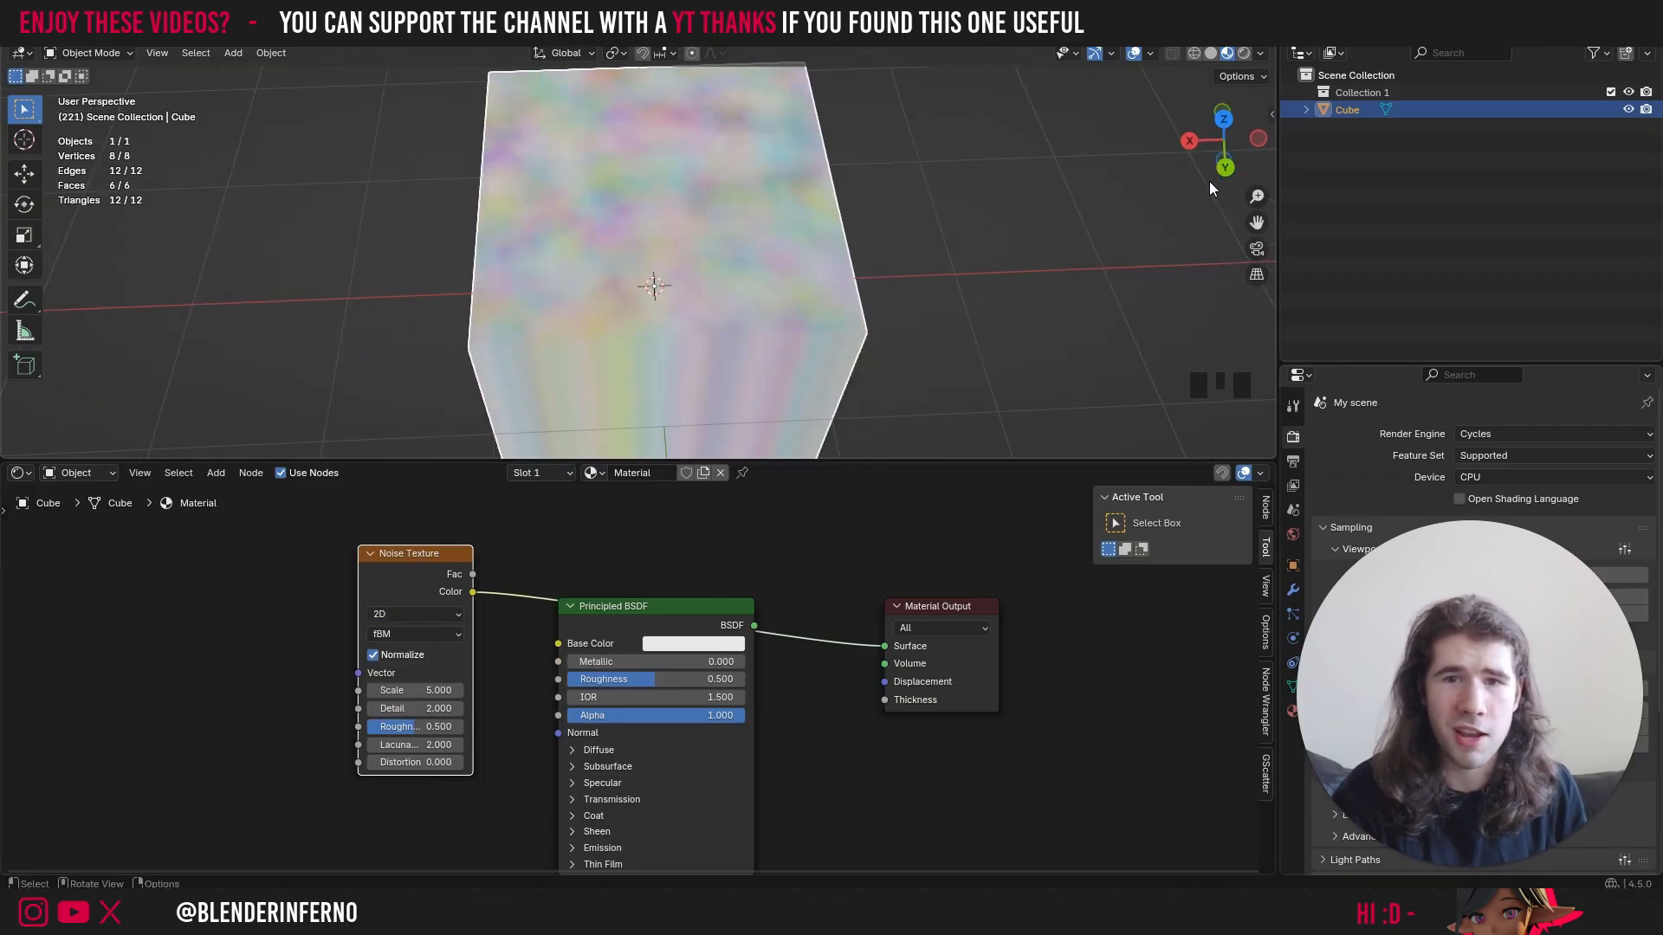
drag(1209, 182, 1213, 245)
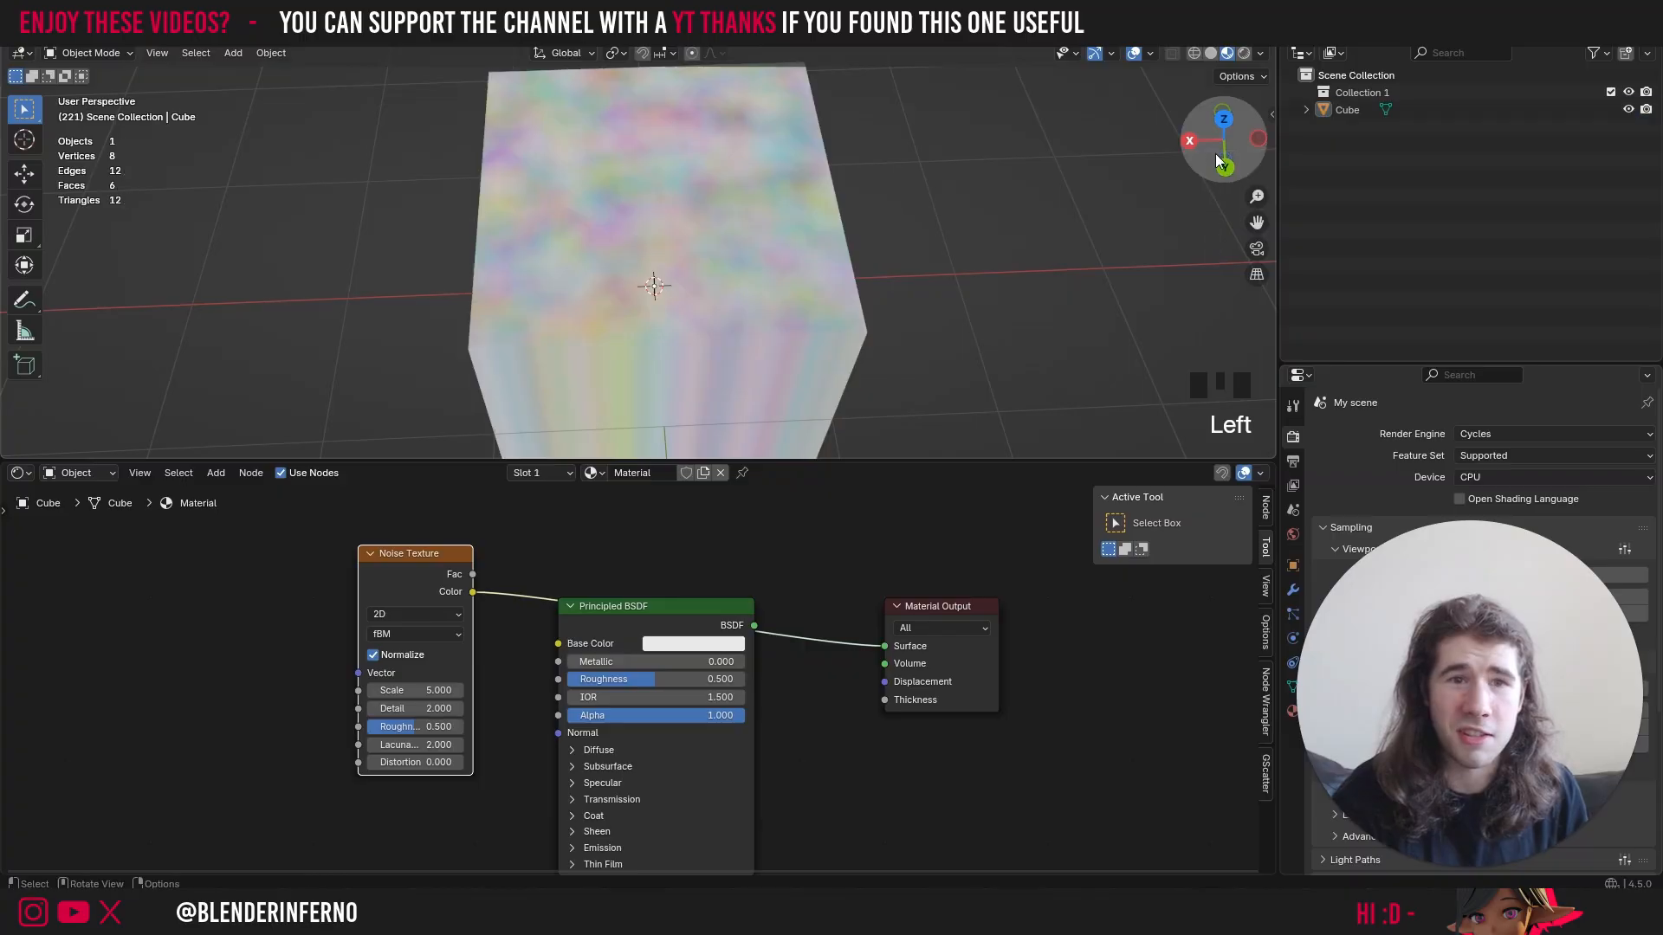
drag(1214, 154, 1217, 97)
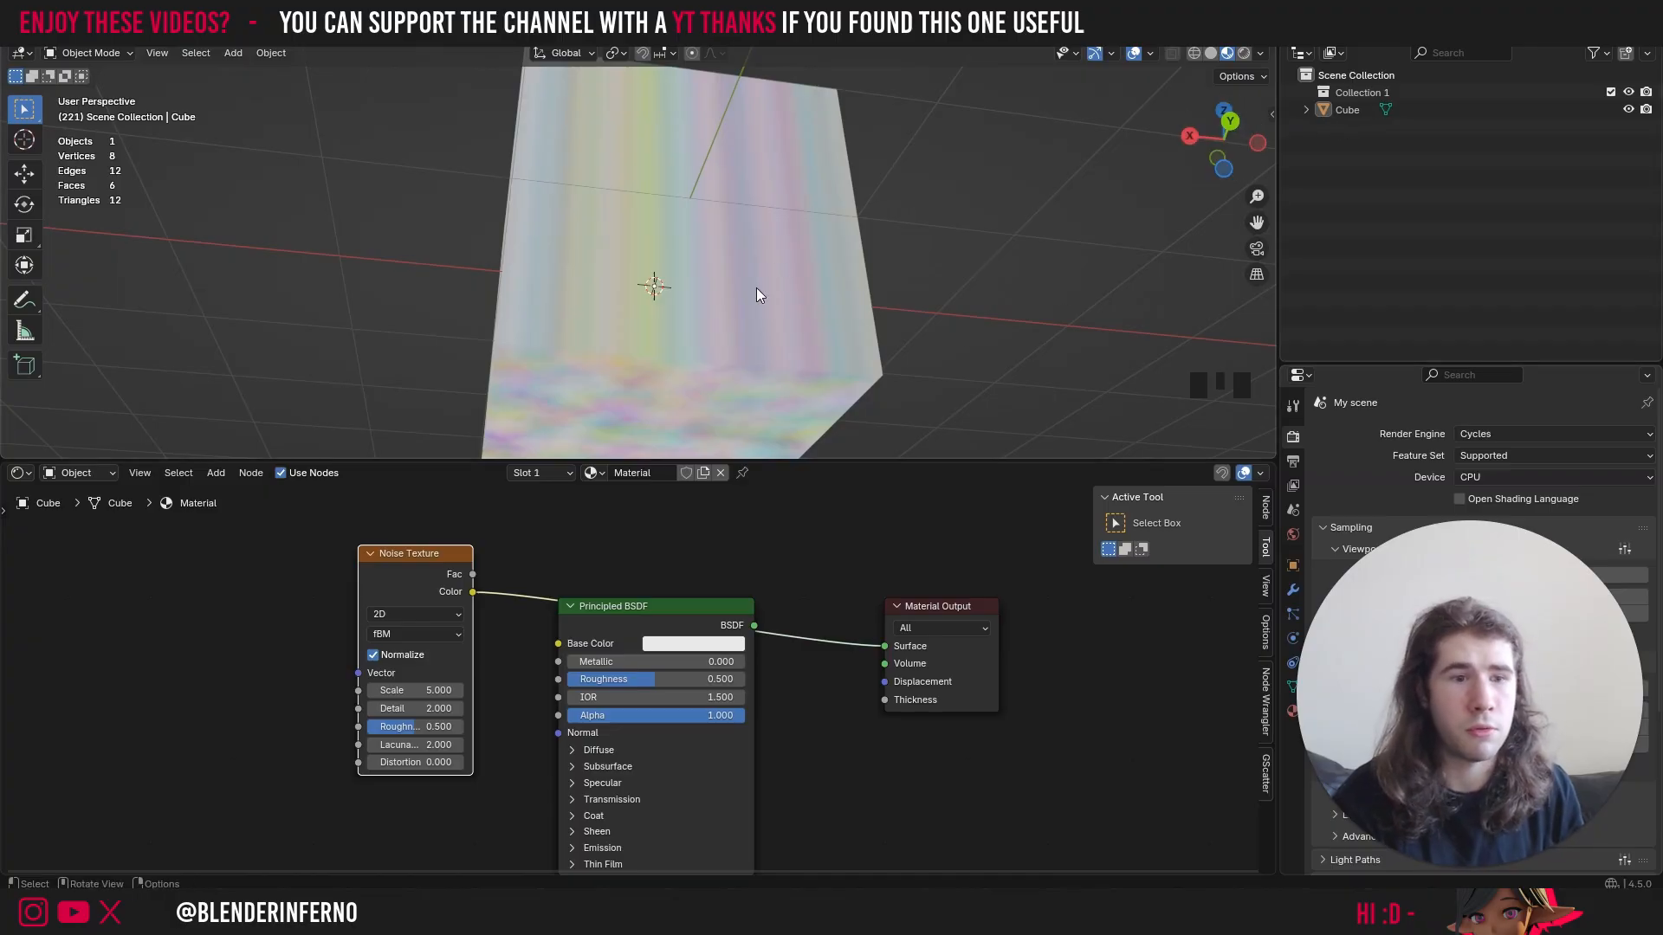
- Try rotating the cube about the X axis in Object Mode, and undo the rotation
click(807, 287)
key(r)
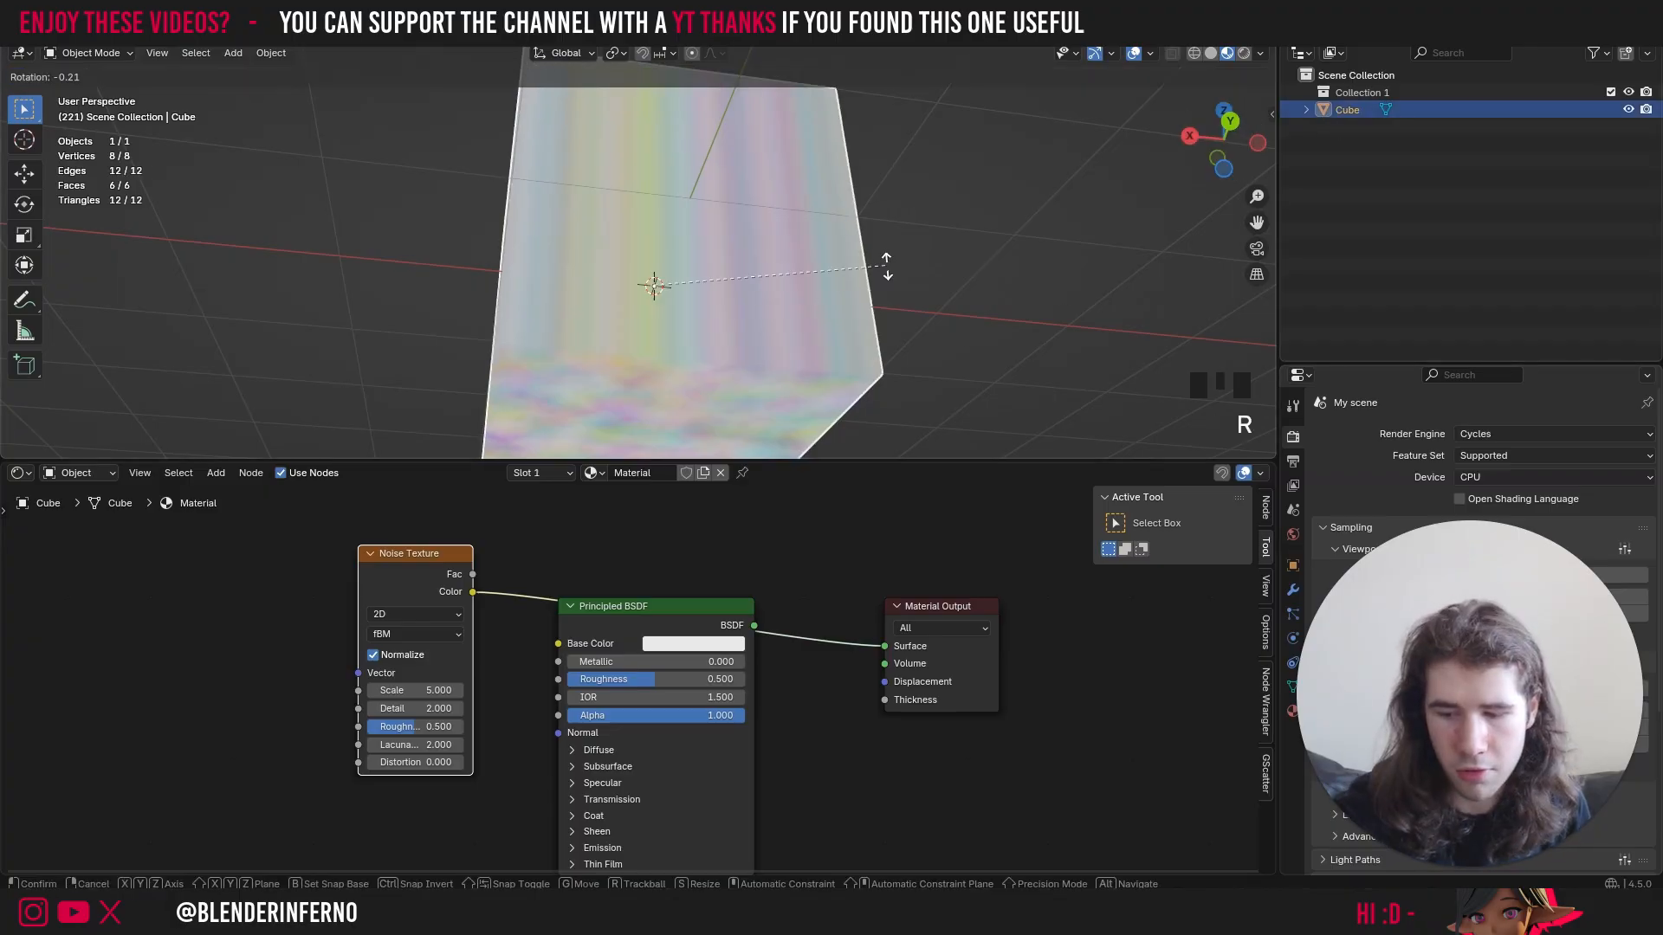
key(x)
click(710, 277)
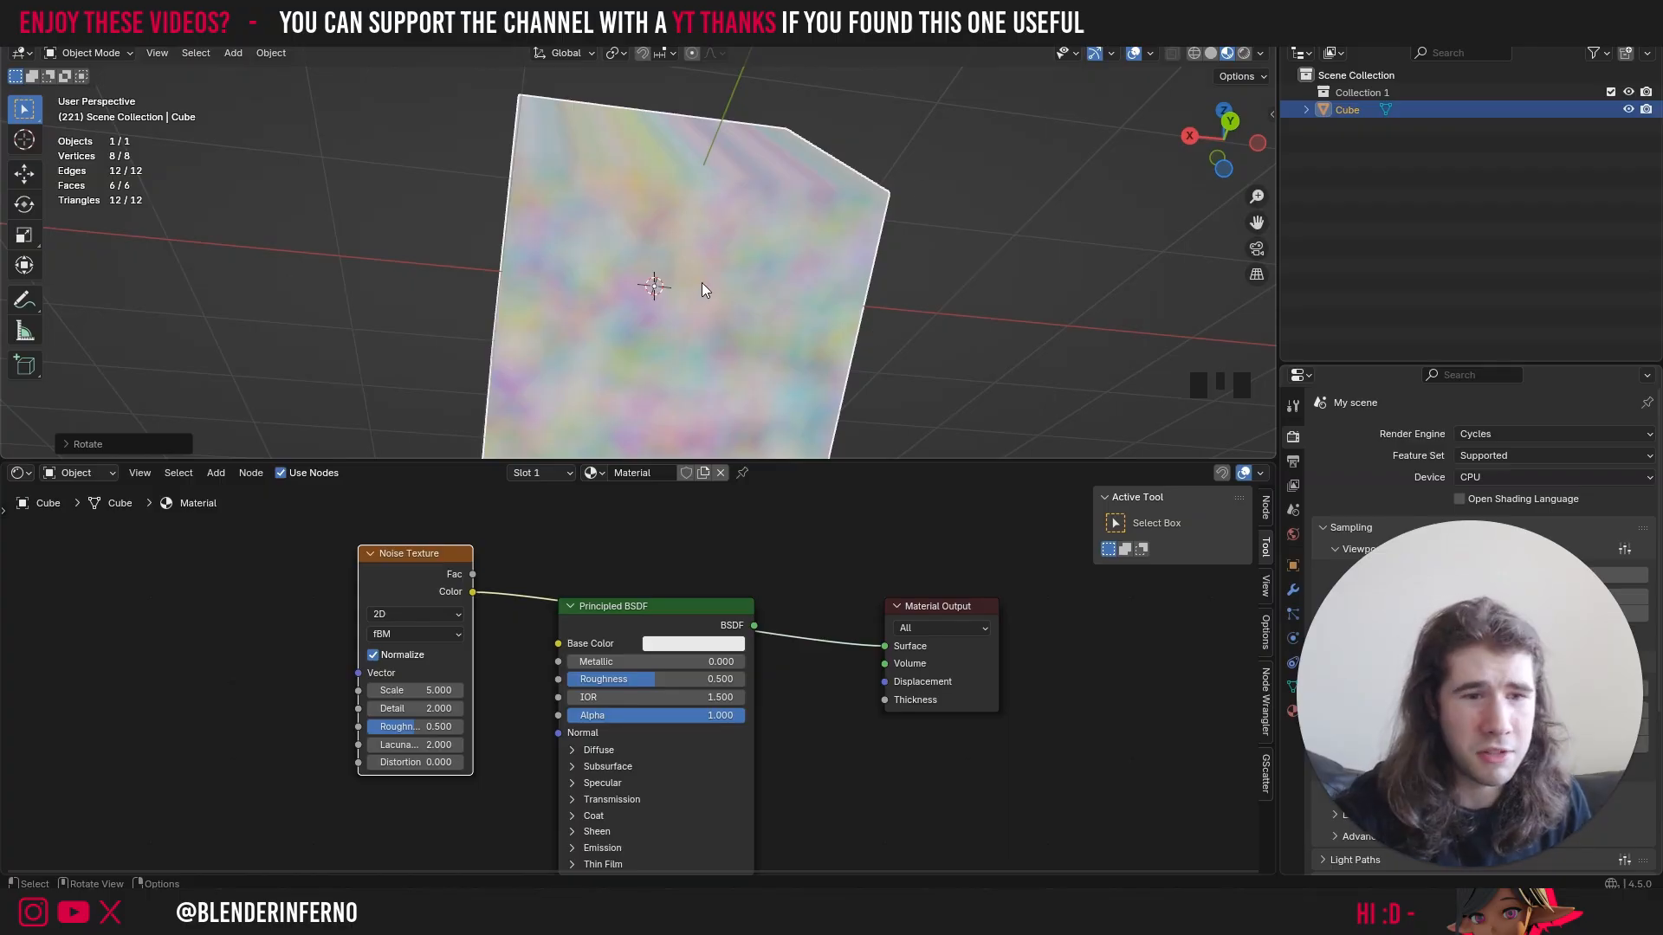
key(ctrl+z)
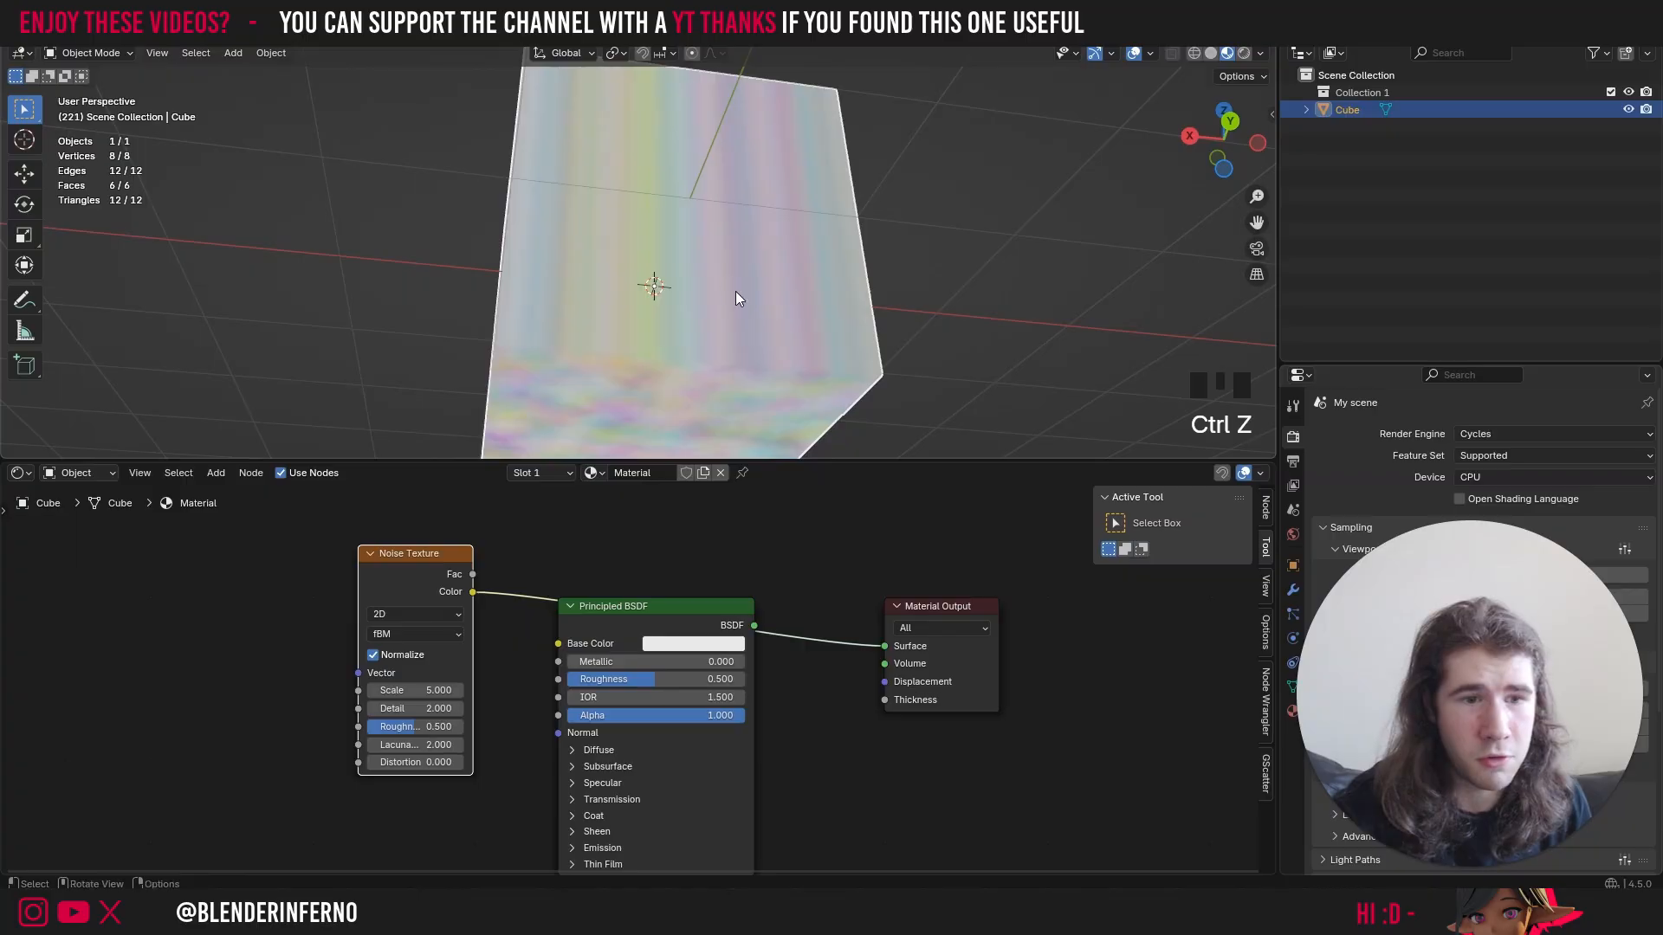
- Try rotating the whole cube mesh about the global X axis in Edit Mode, undo it and return to Object Mode
key(Tab)
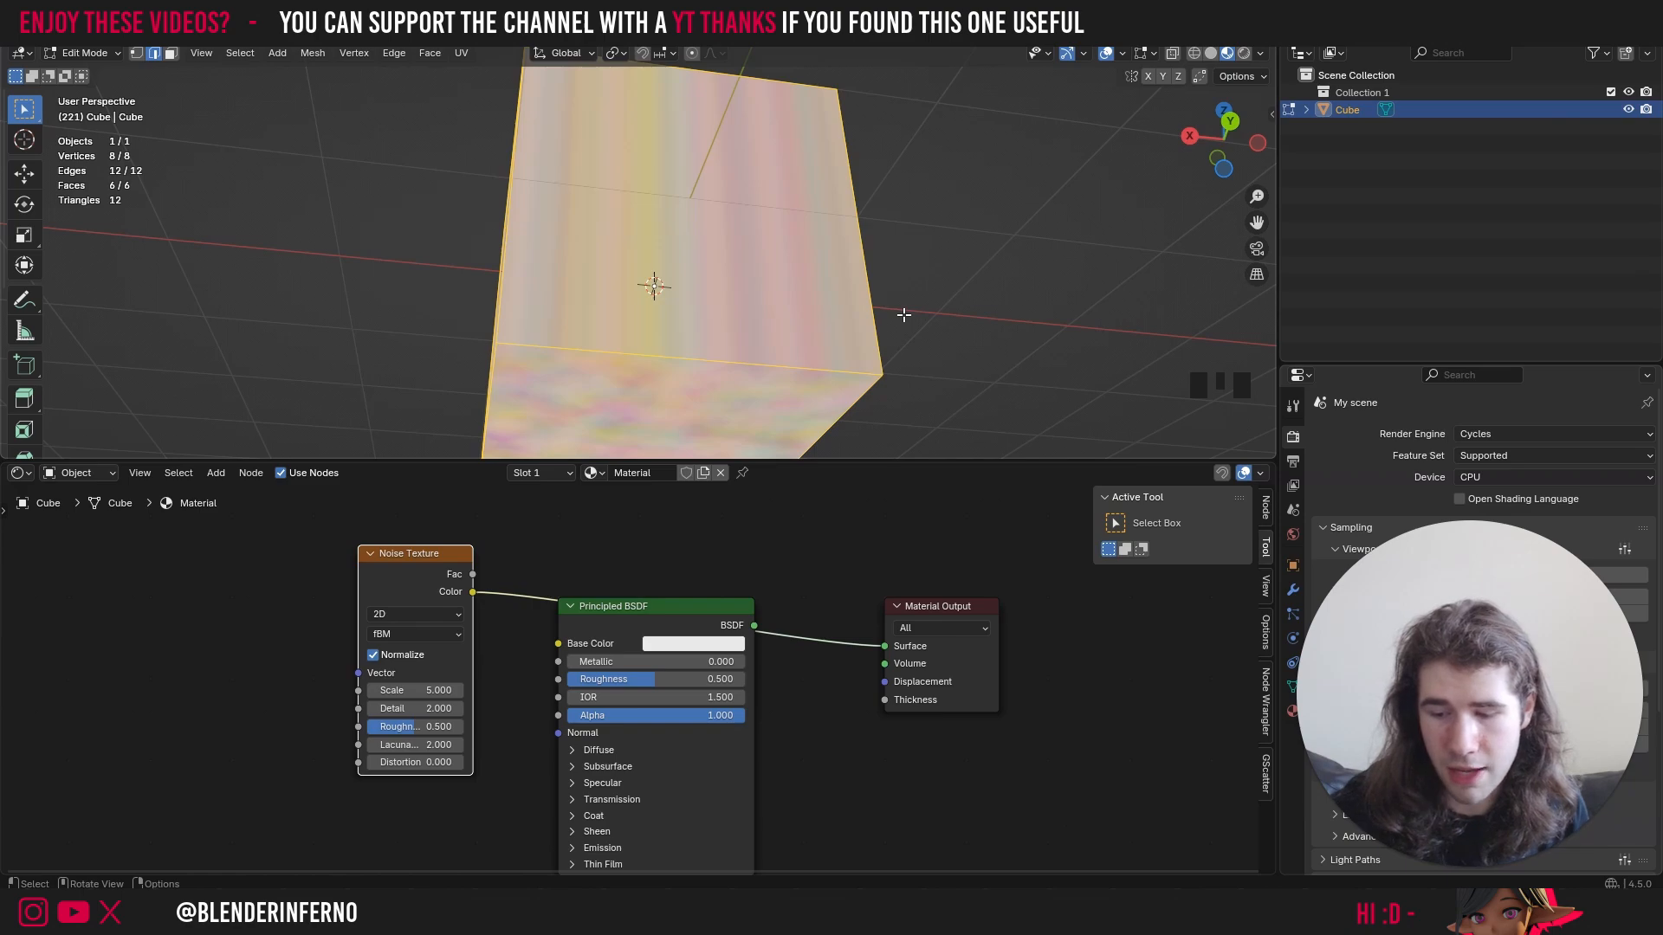
key(r)
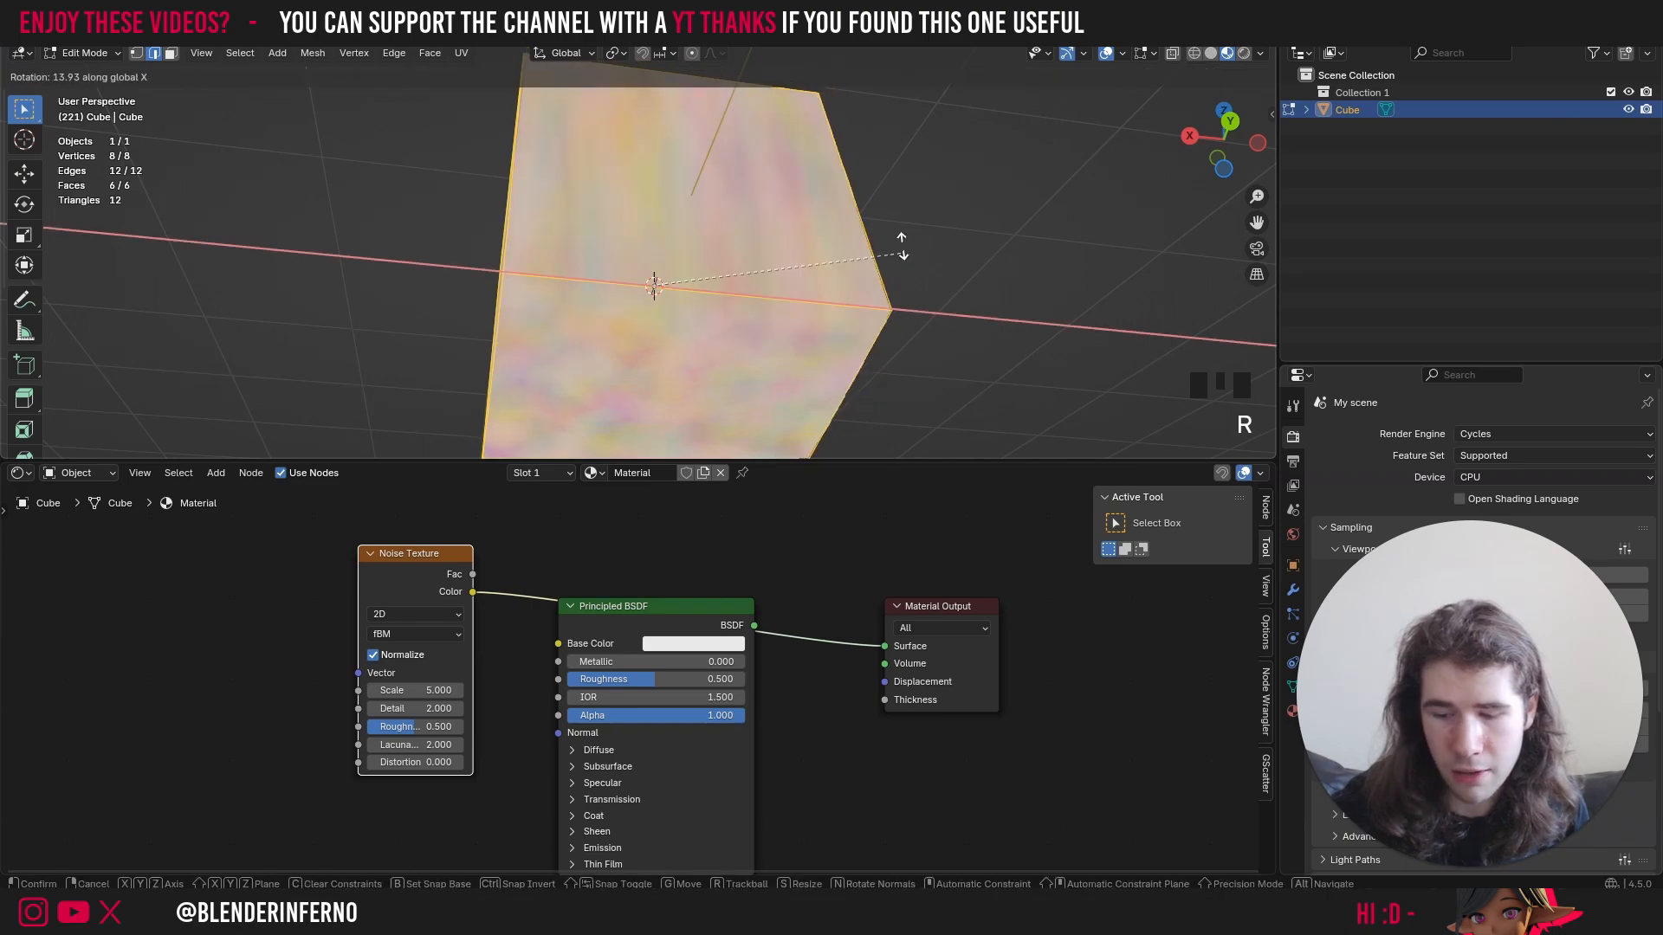
click(1164, 192)
middle_drag(1164, 193, 1025, 257)
key(ctrl+z)
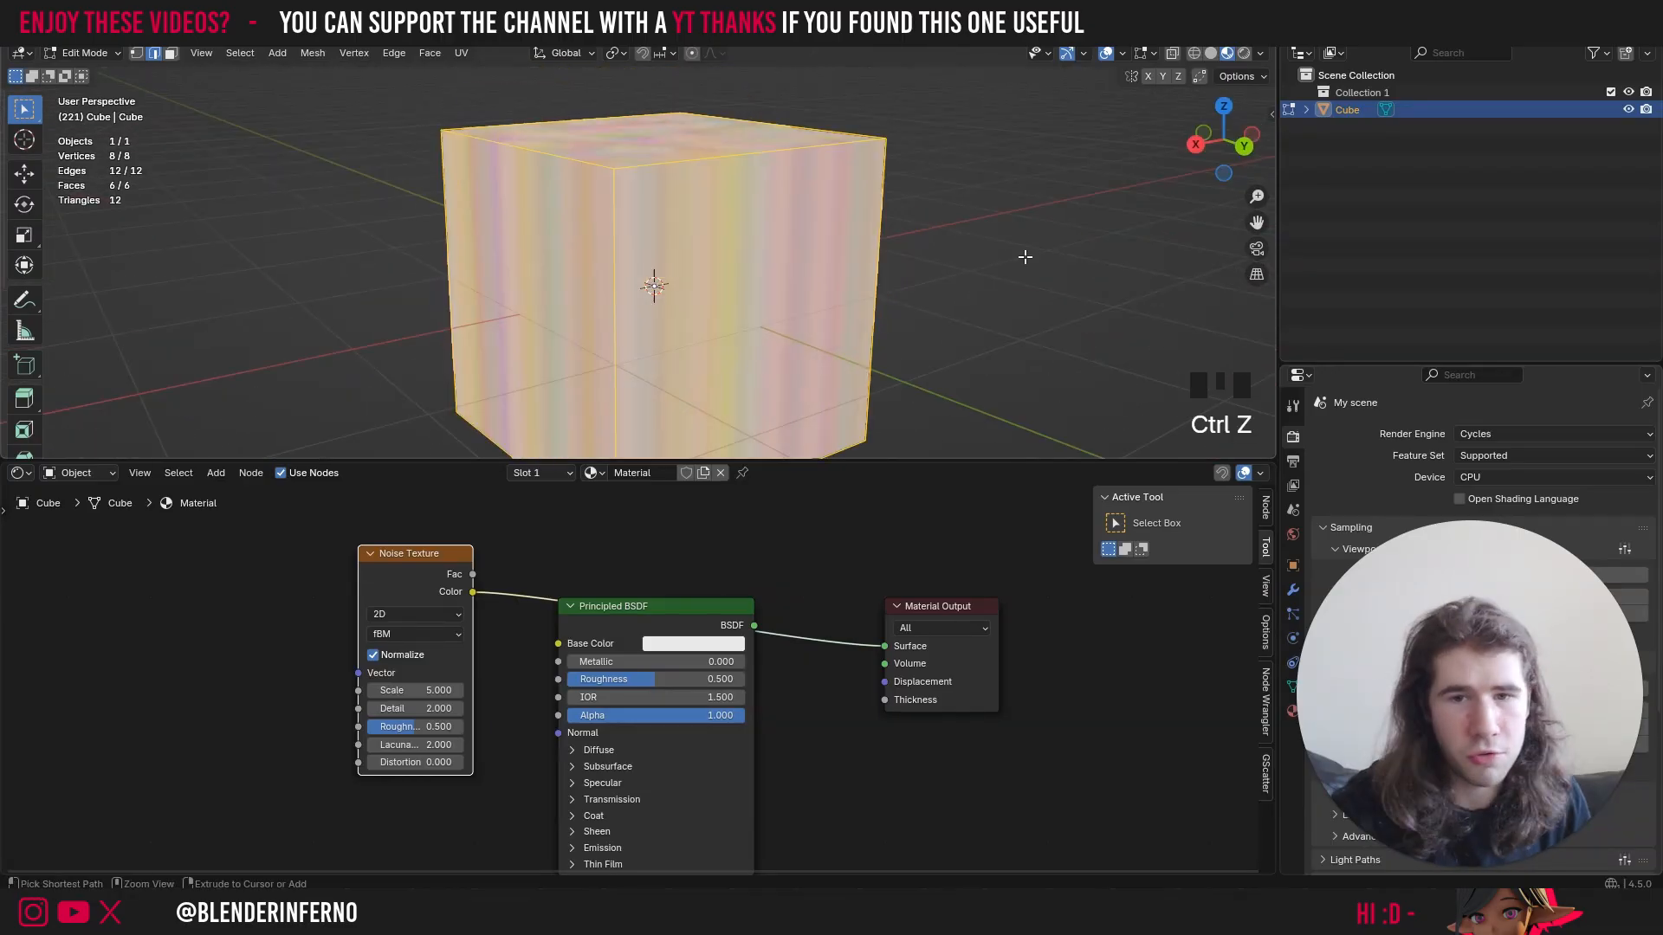
key(ctrl+z)
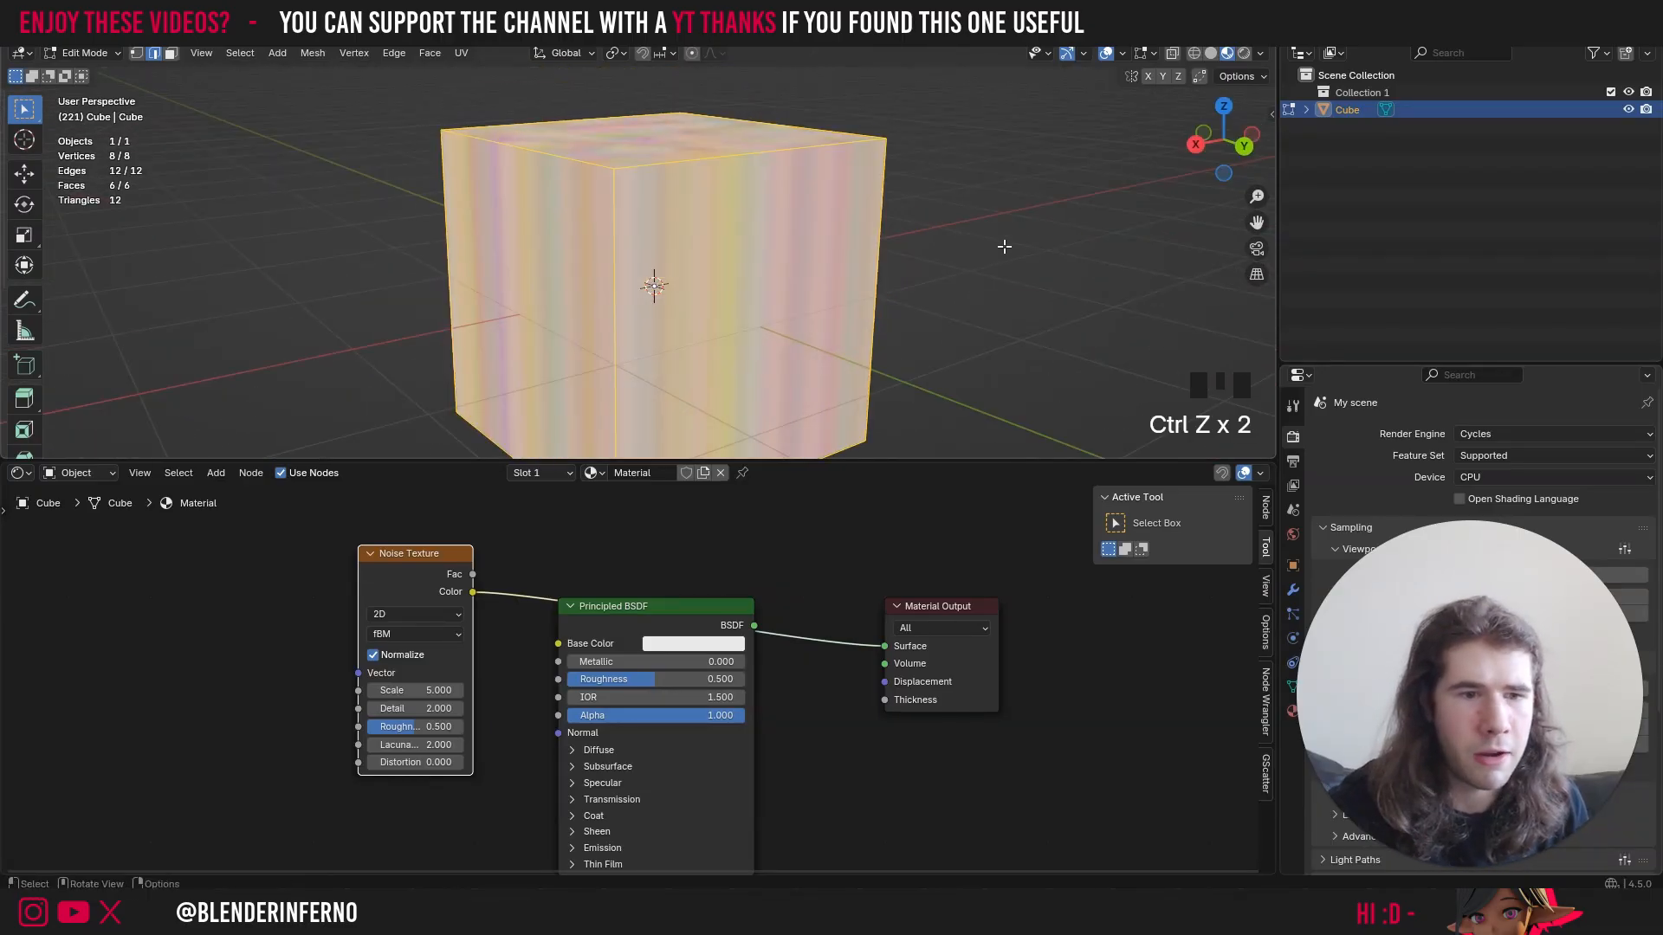
key(Tab)
- Switch the Noise Texture's dimensions to 3D and inspect the pattern around the cube
click(425, 612)
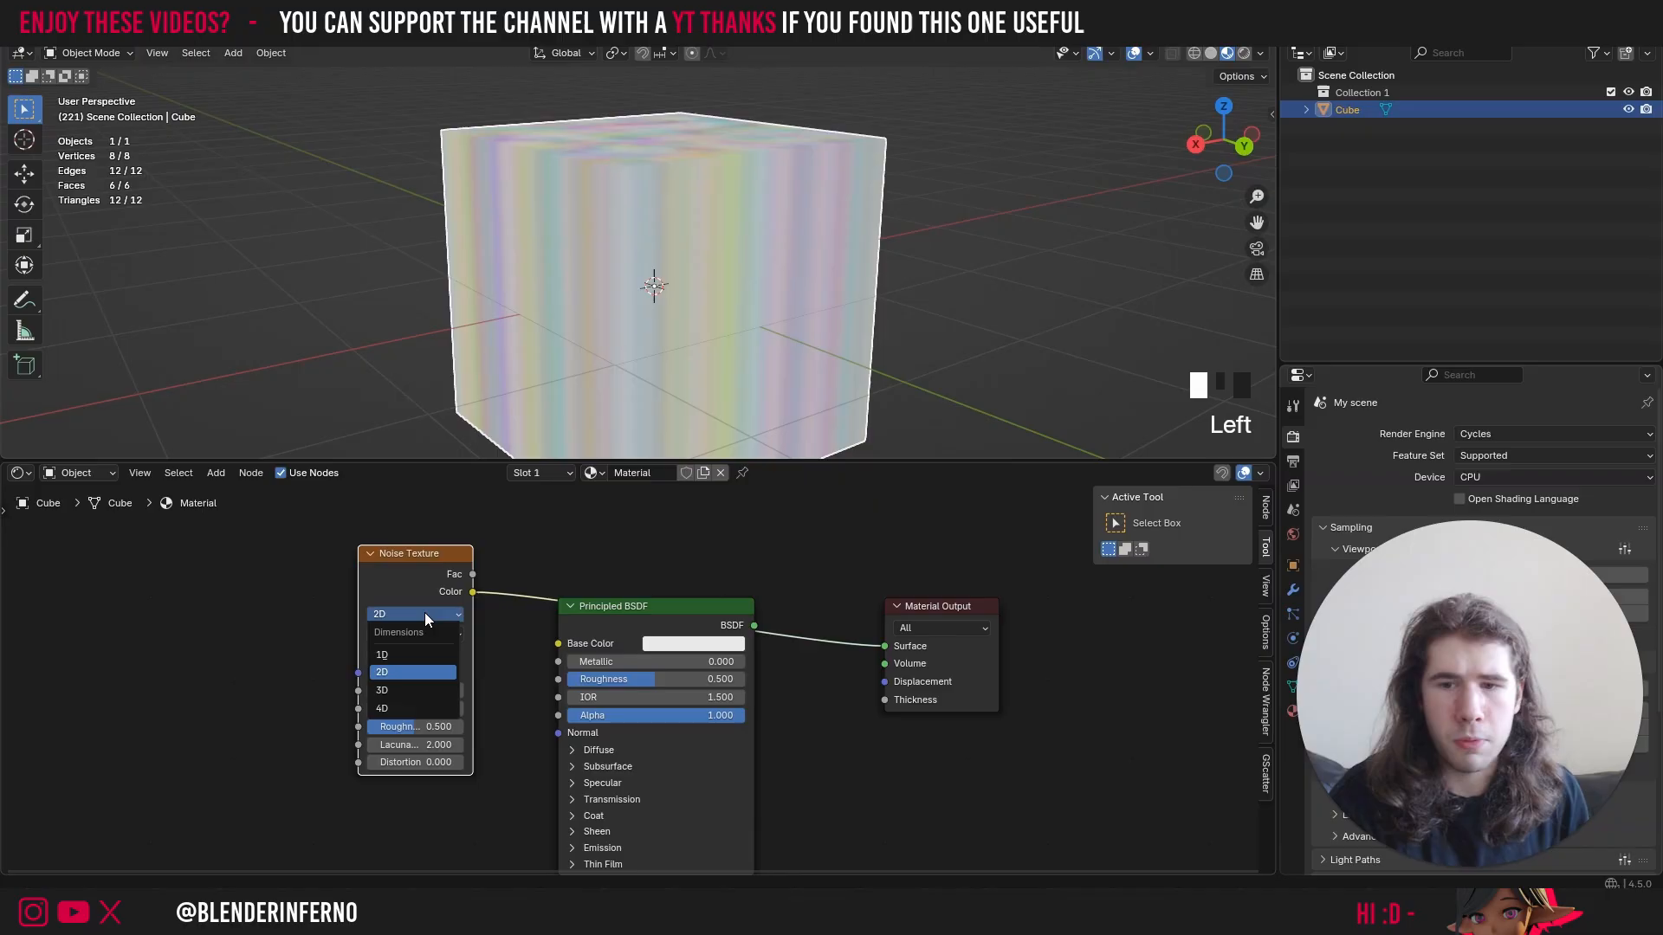
click(421, 688)
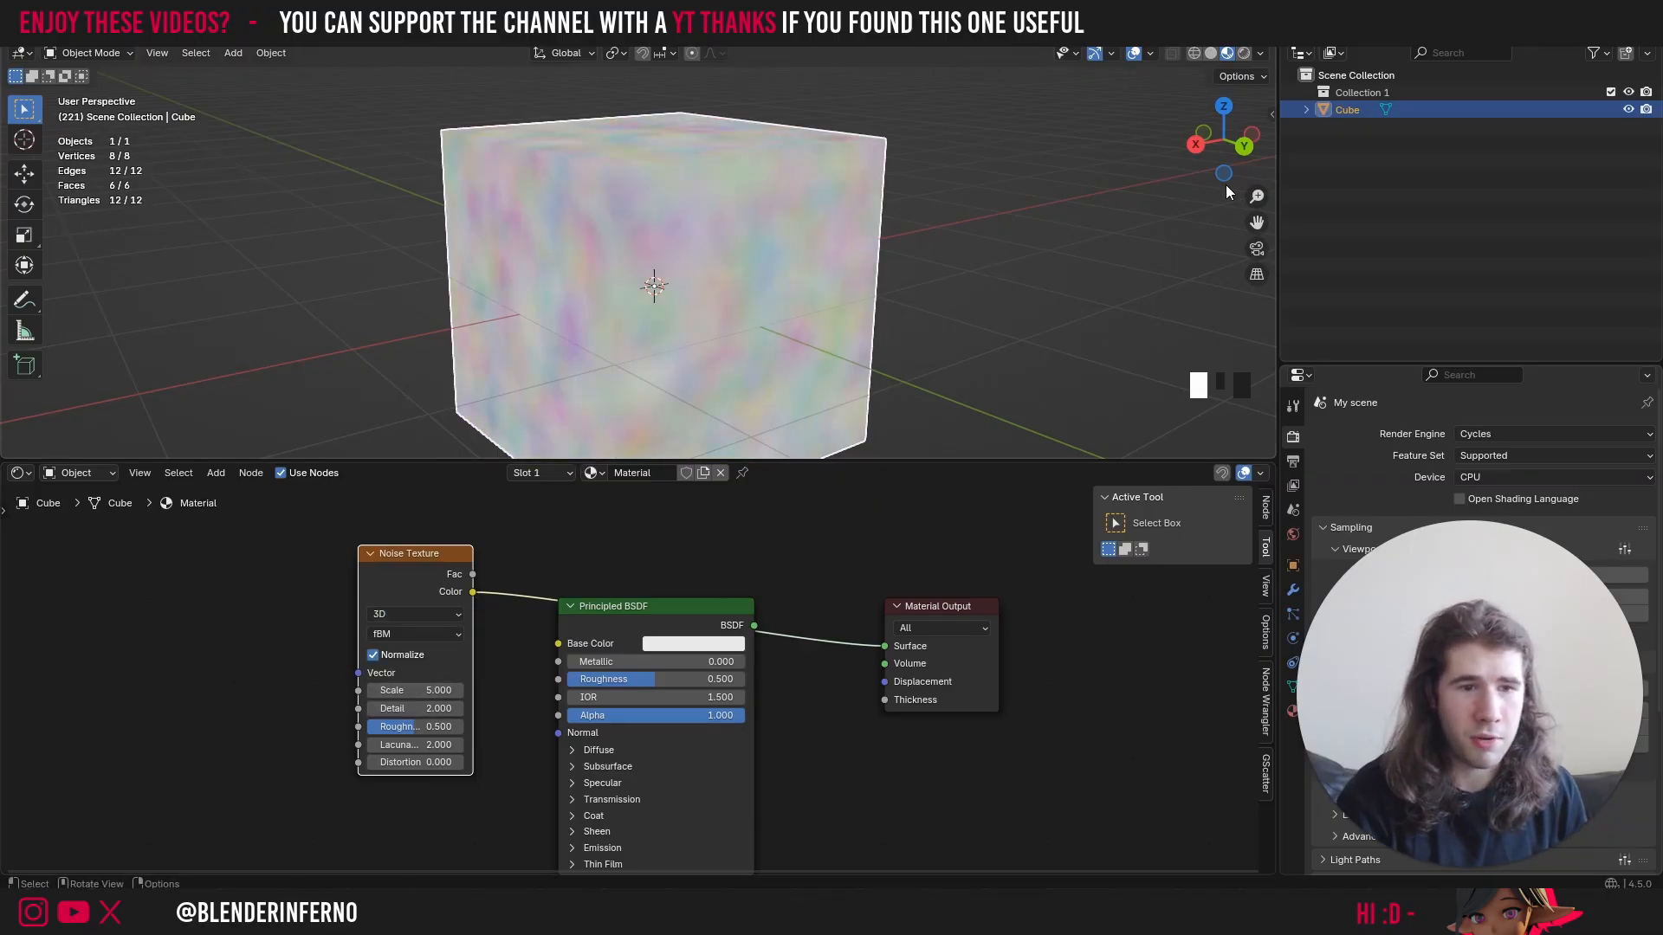
drag(1229, 127, 1228, 132)
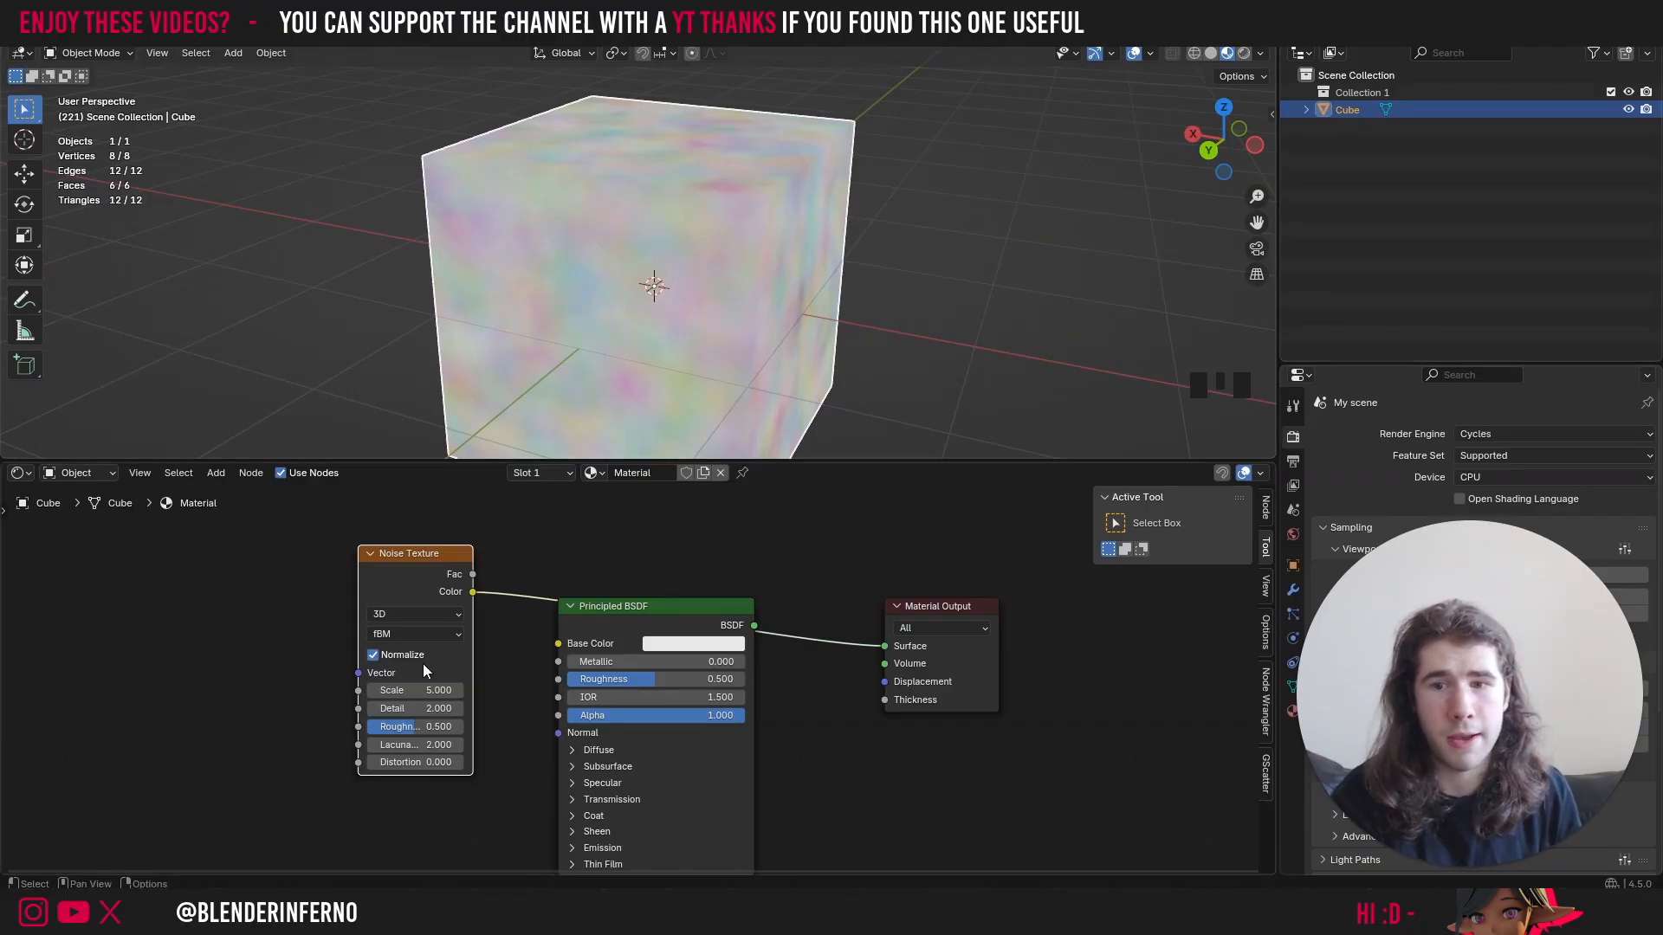
- Switch the Noise Texture's dimensions to 4D and set its W value to 13.3
click(402, 613)
click(409, 709)
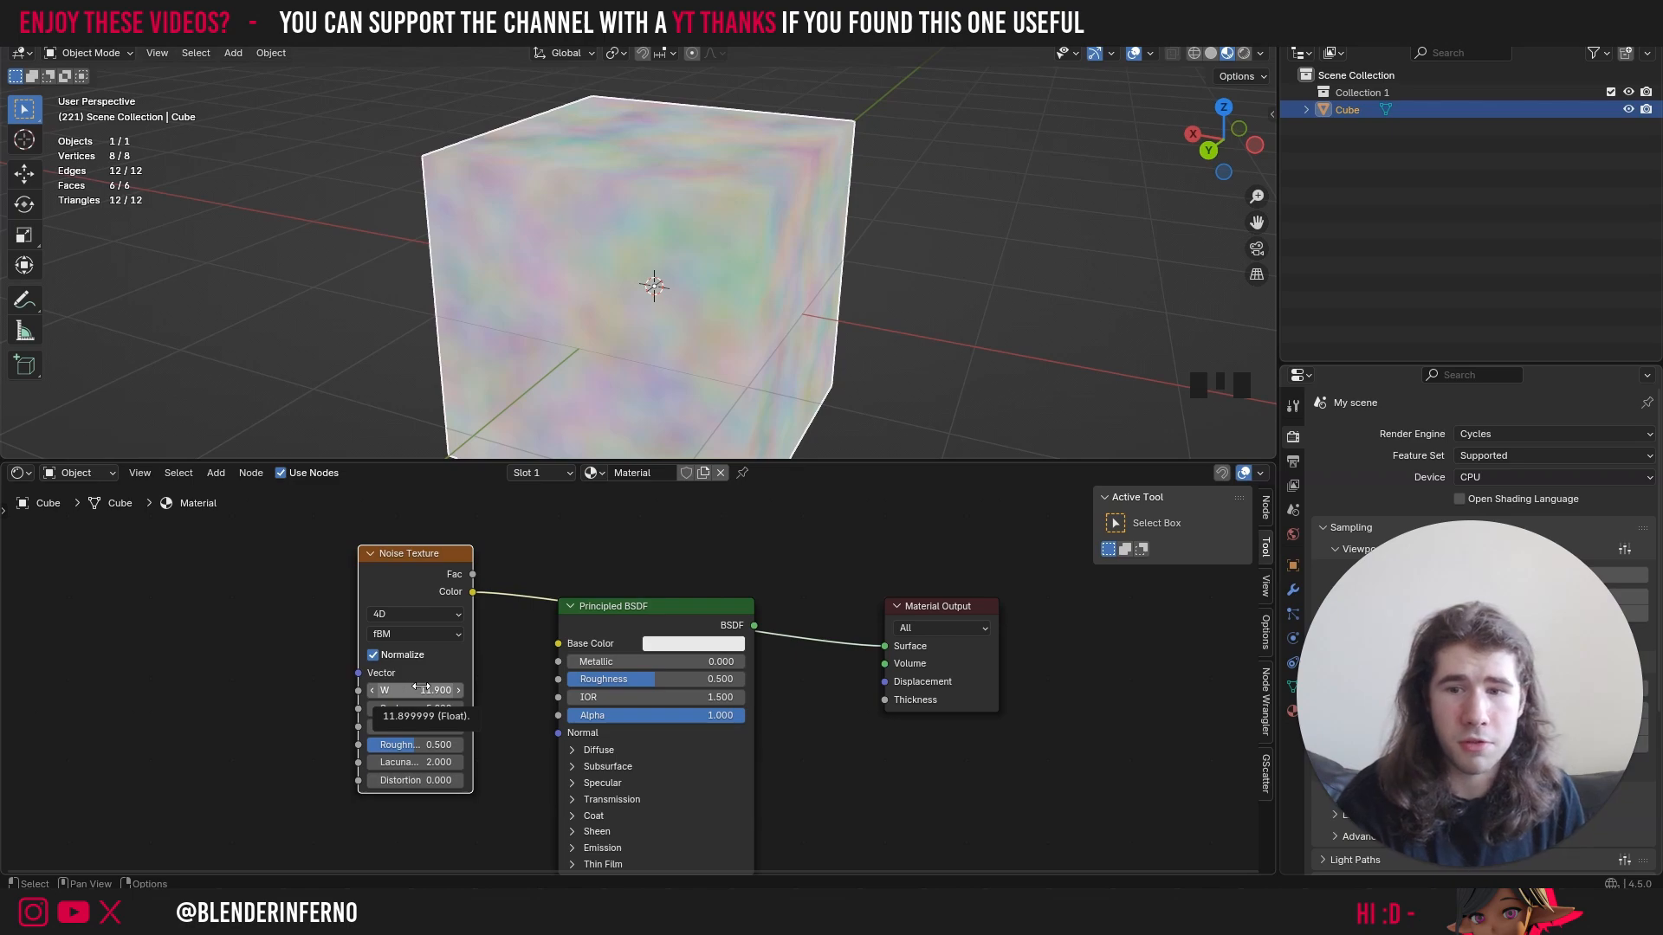
drag(420, 690, 537, 690)
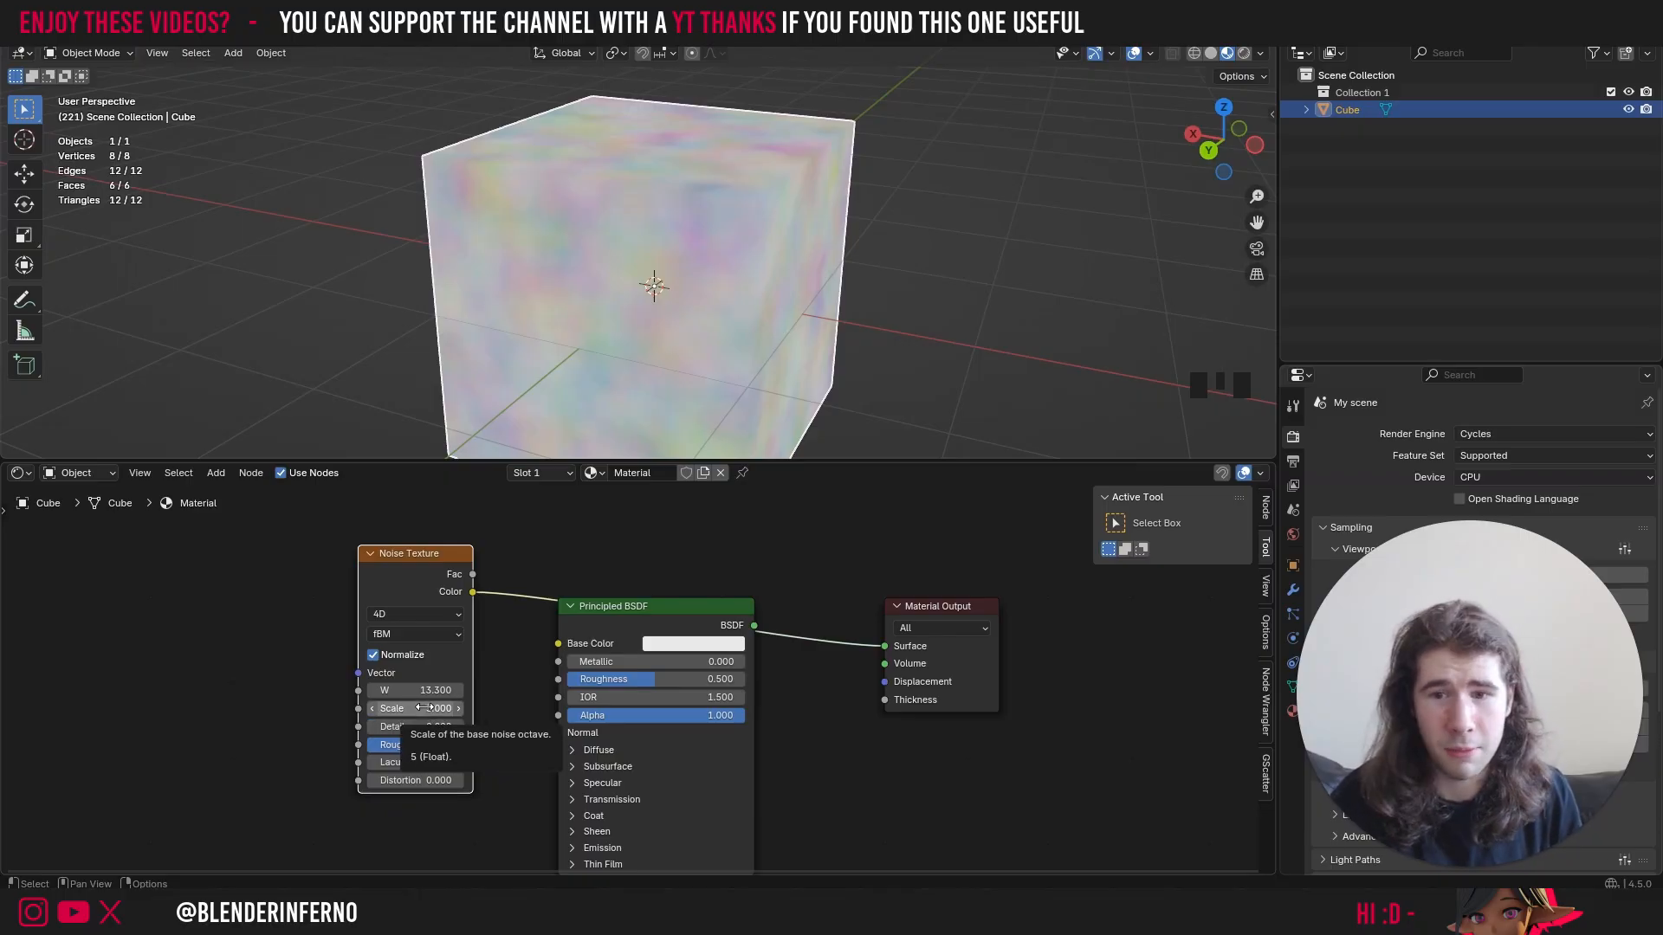
- Insert a keyframe on the Noise Texture's Scale value and undo it
key(i)
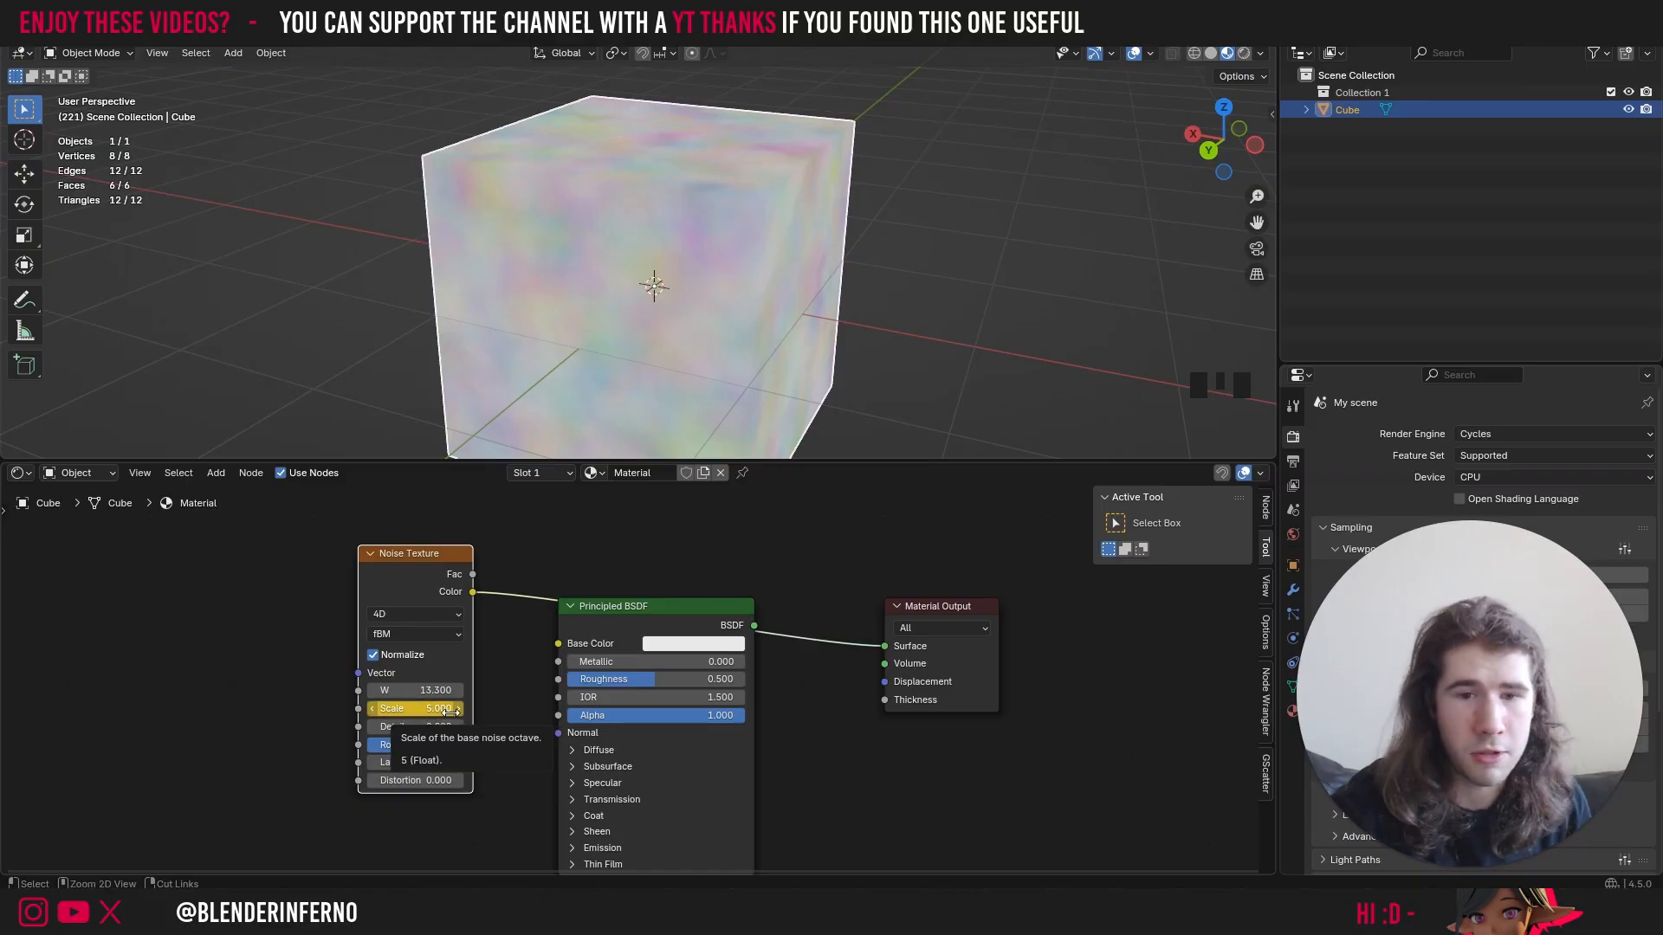
key(ctrl+z)
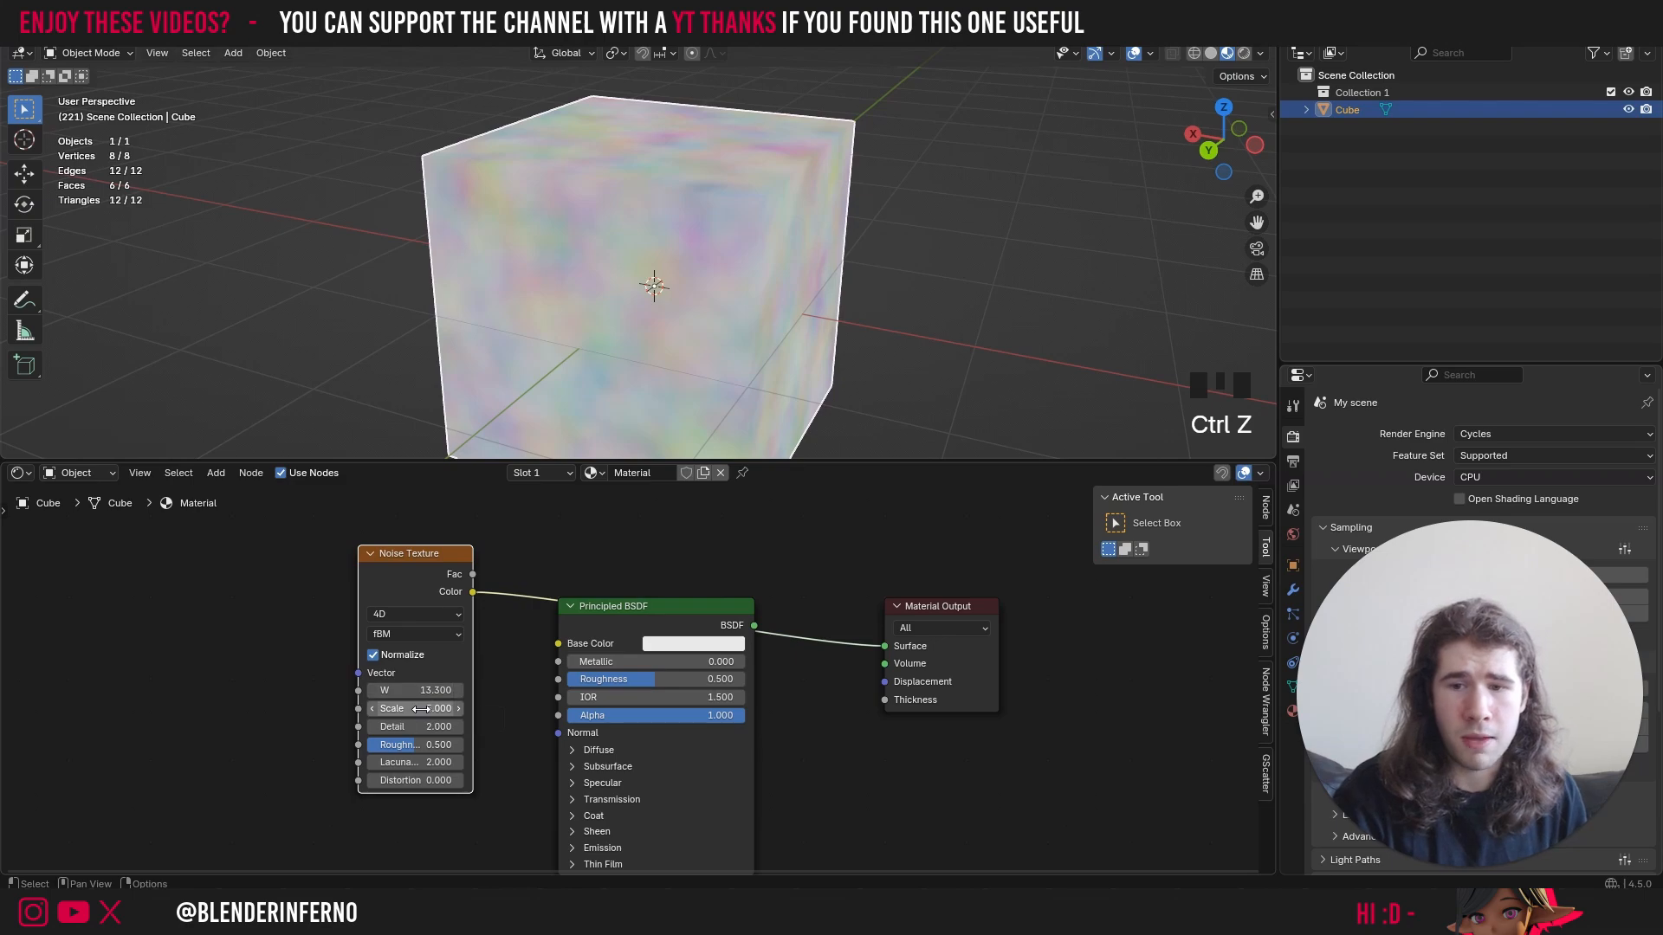
- Return the Noise Texture's dimensions to 3D and raise its Scale to 16.6
click(431, 614)
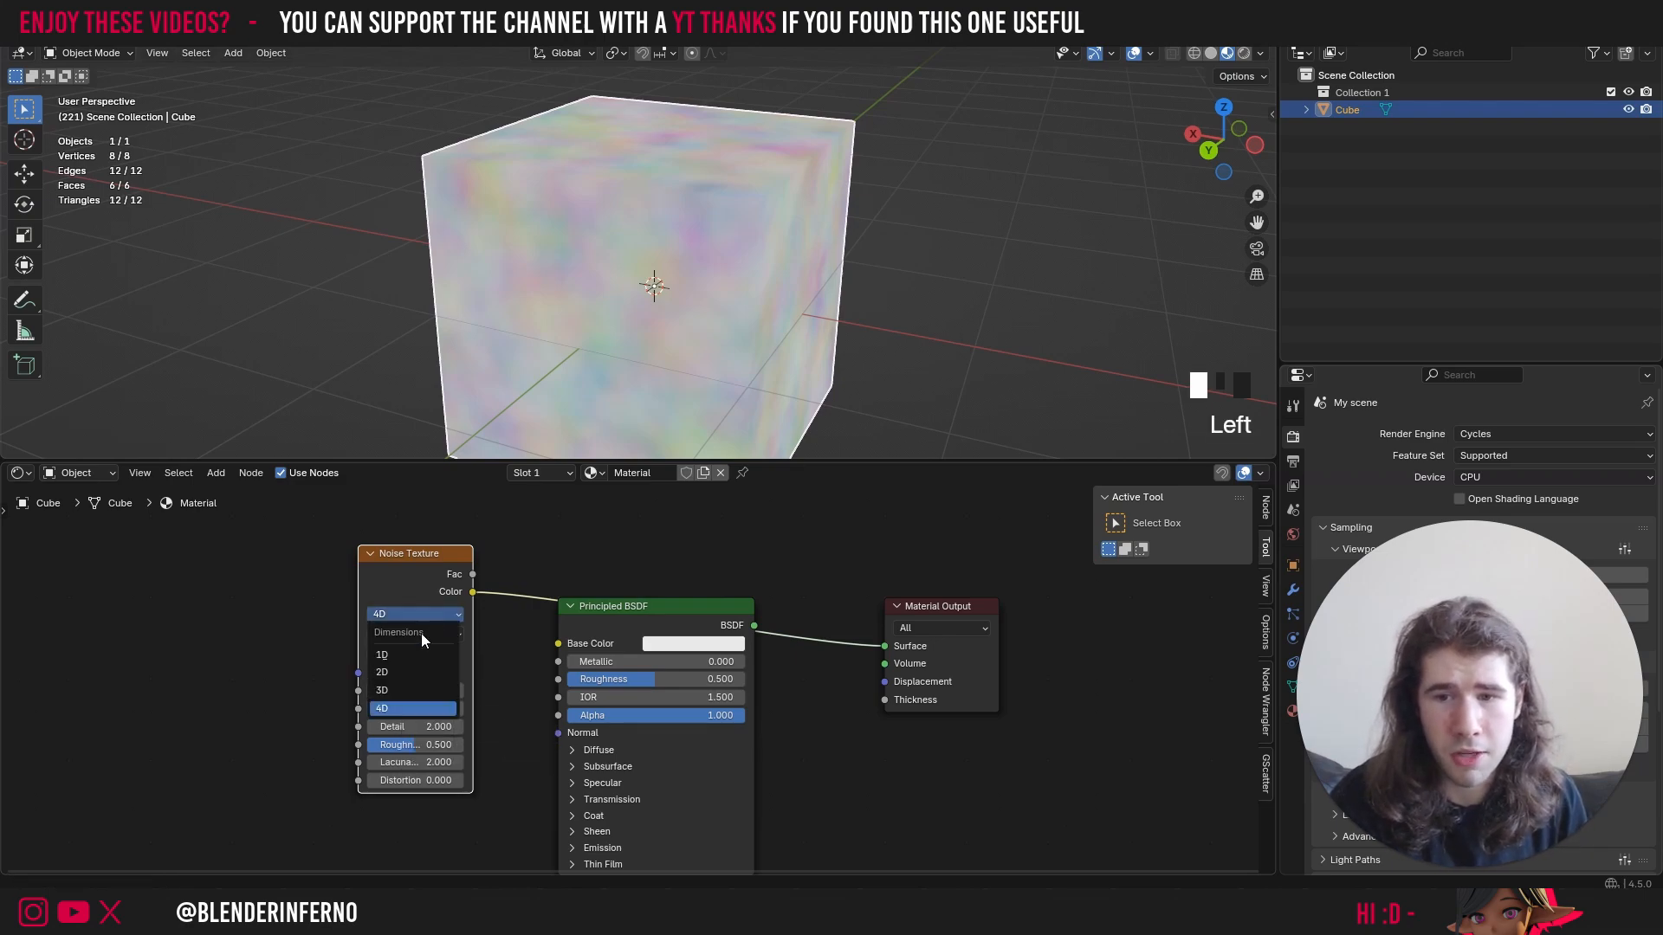
click(413, 688)
mouse_move(412, 689)
mouse_down()
mouse_move(461, 688)
mouse_move(388, 688)
mouse_move(414, 689)
mouse_up()
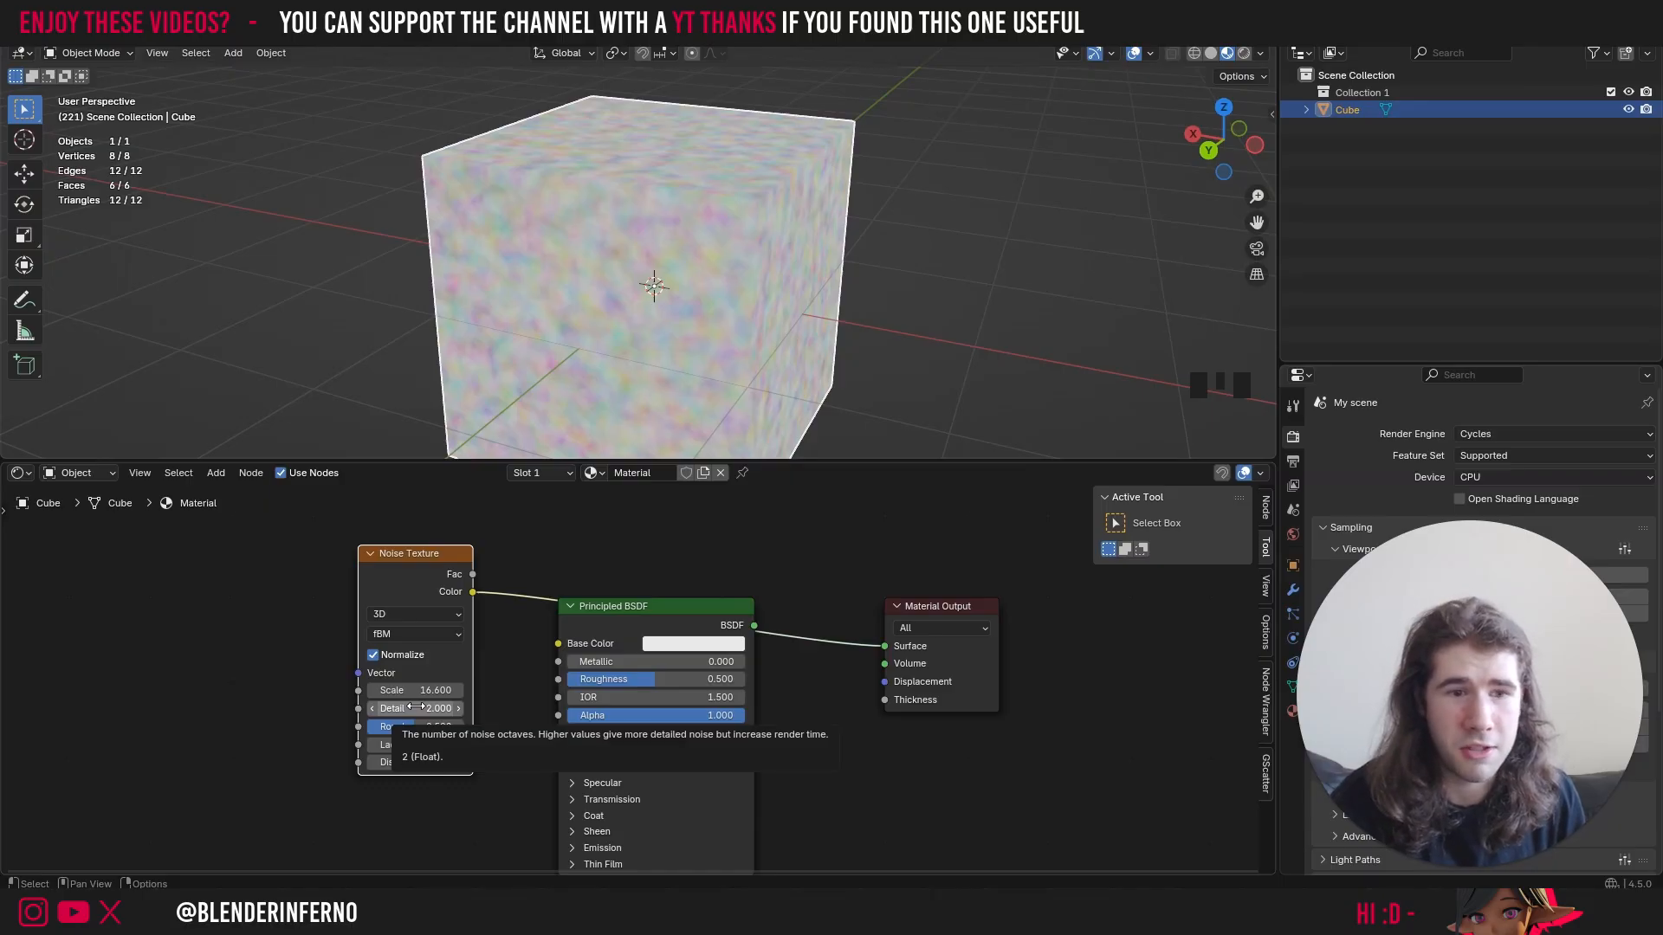
- Try a Detail of 15 on the noise, move the node farther from the Principled BSDF, and set Detail to 2
drag(416, 707, 502, 709)
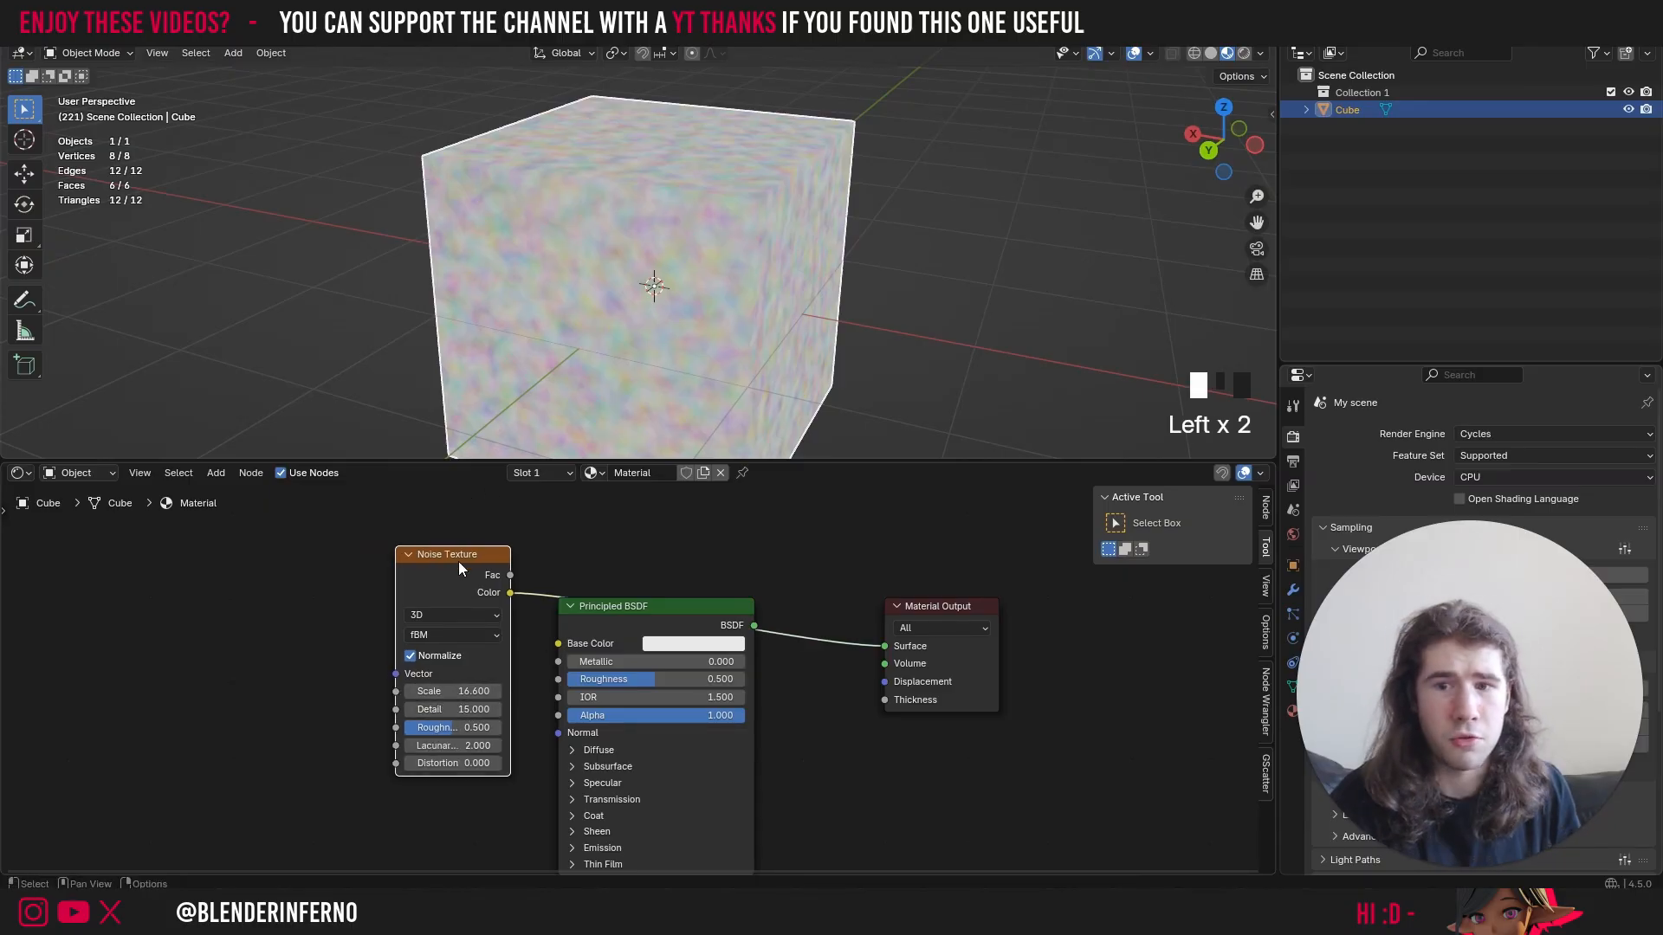
drag(459, 569, 368, 587)
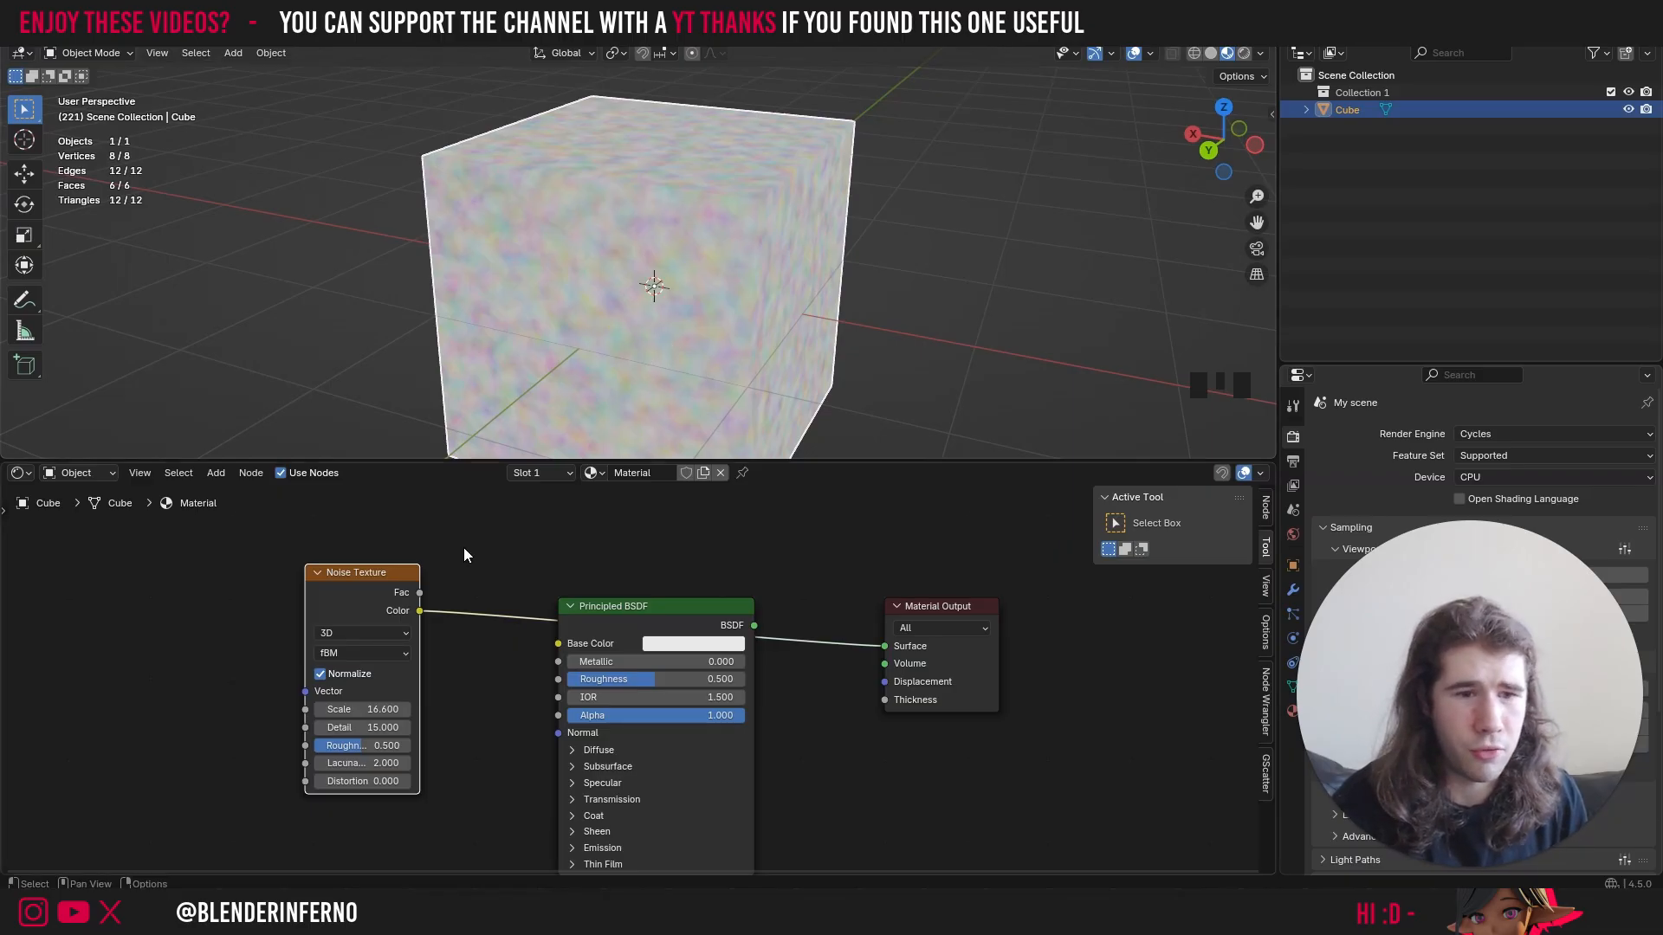
click(381, 728)
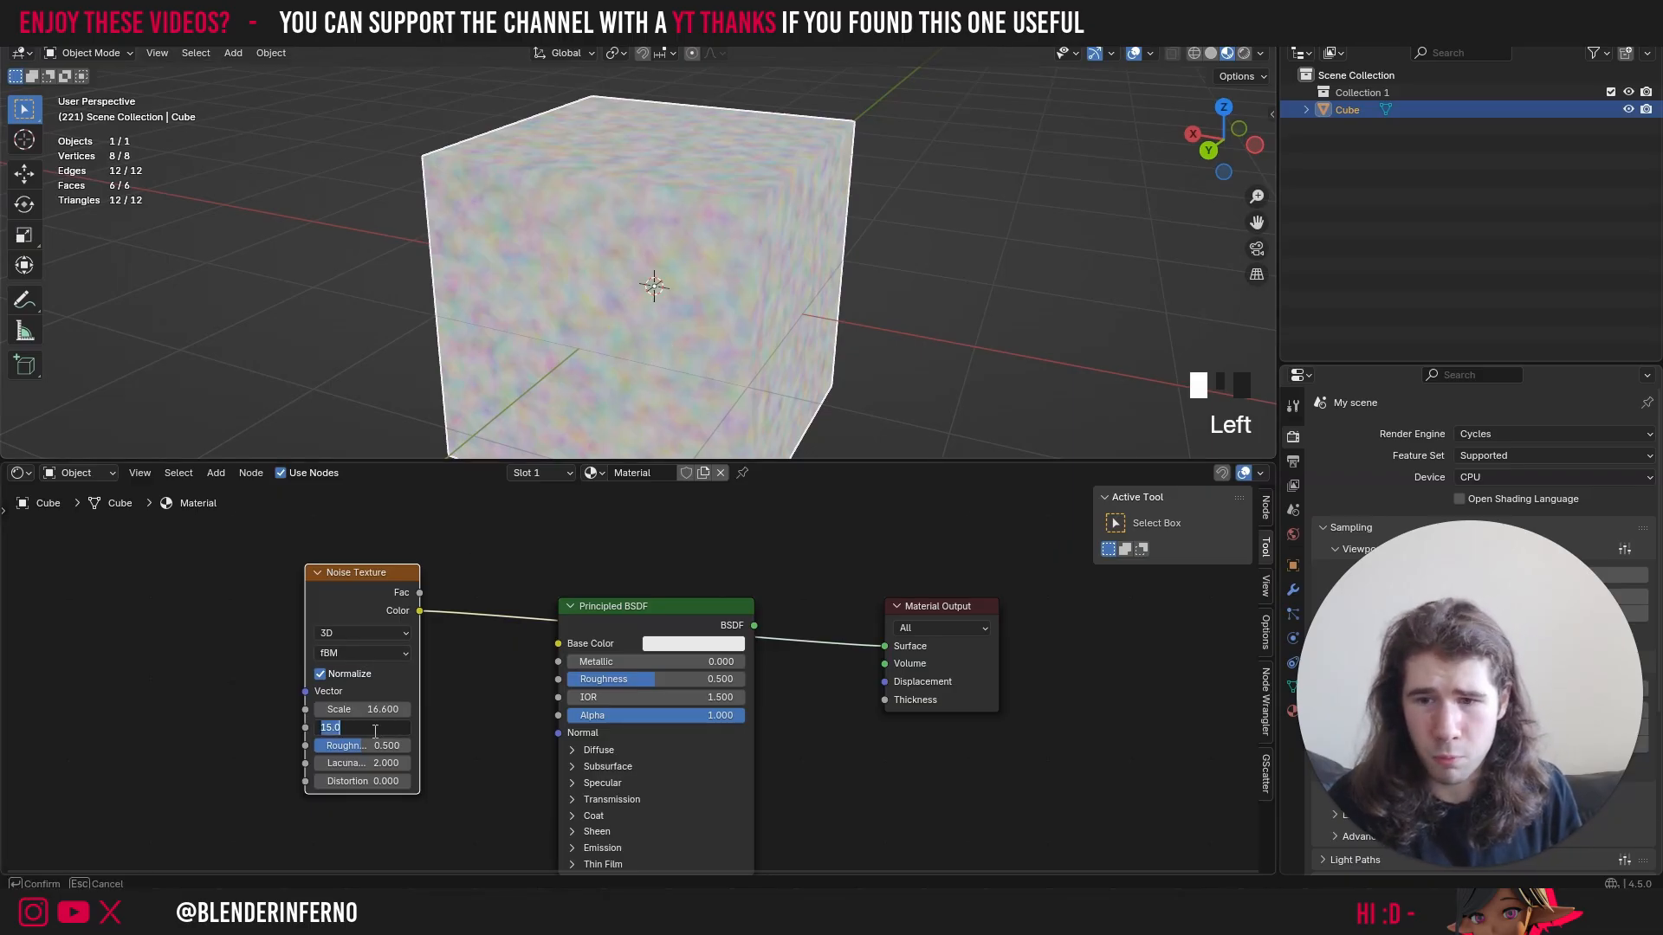
text(2)
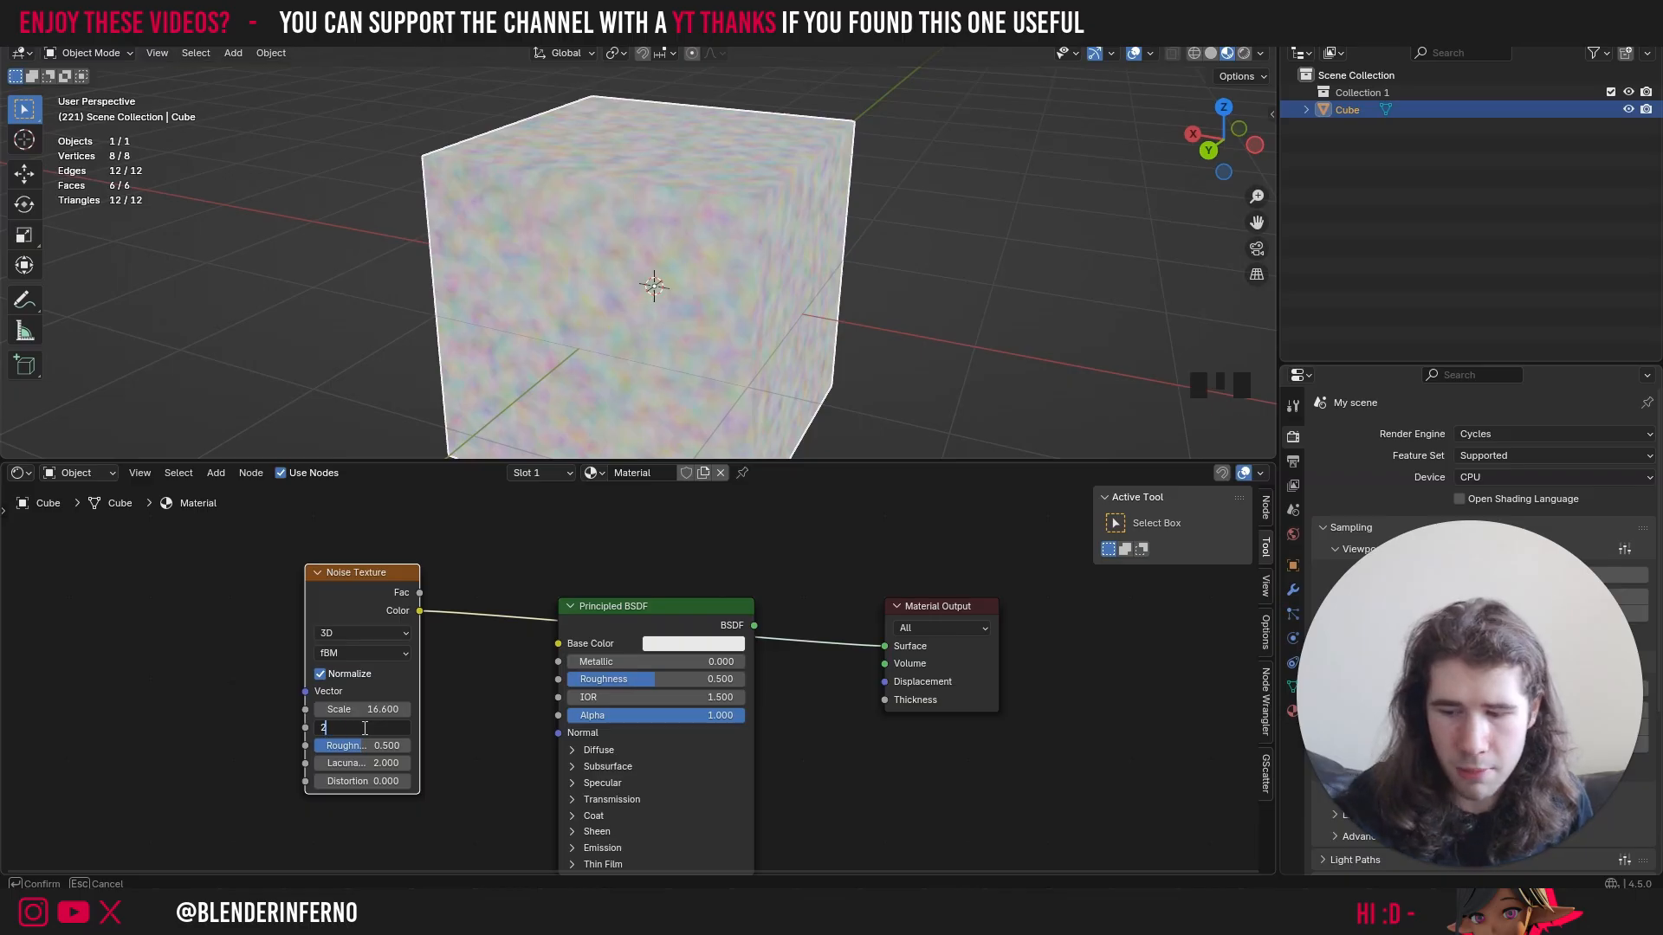
key(Return)
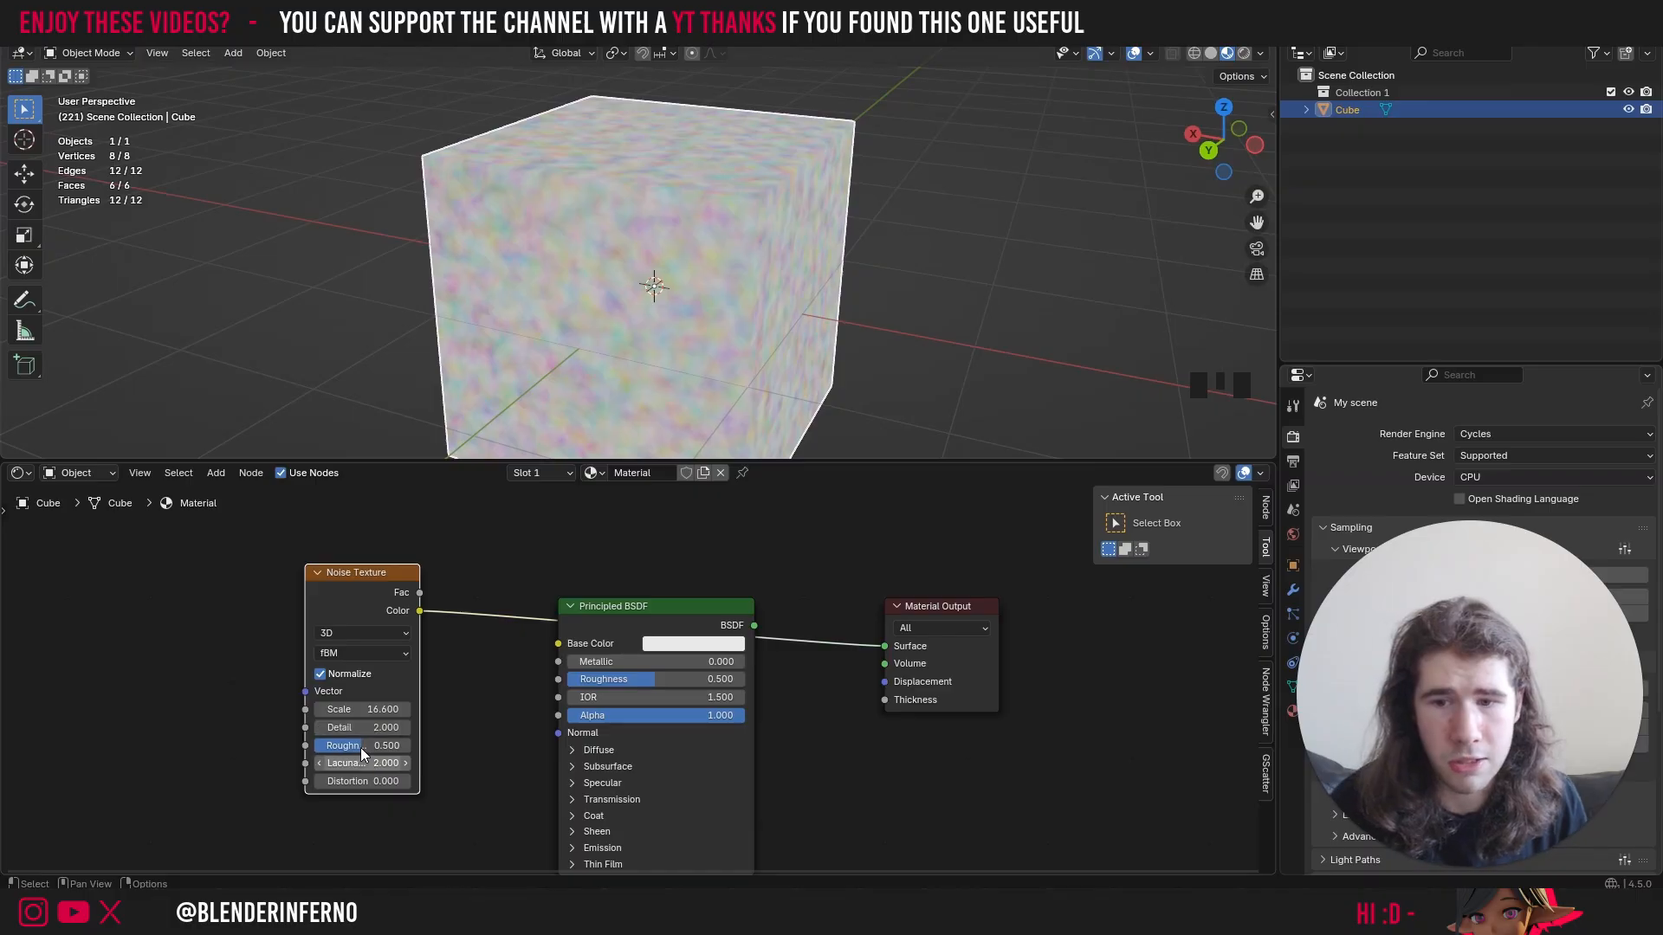
- Widen the Noise Texture node to show its full labels, and raise Roughness to 1 and Detail to 11.5
drag(418, 703, 489, 708)
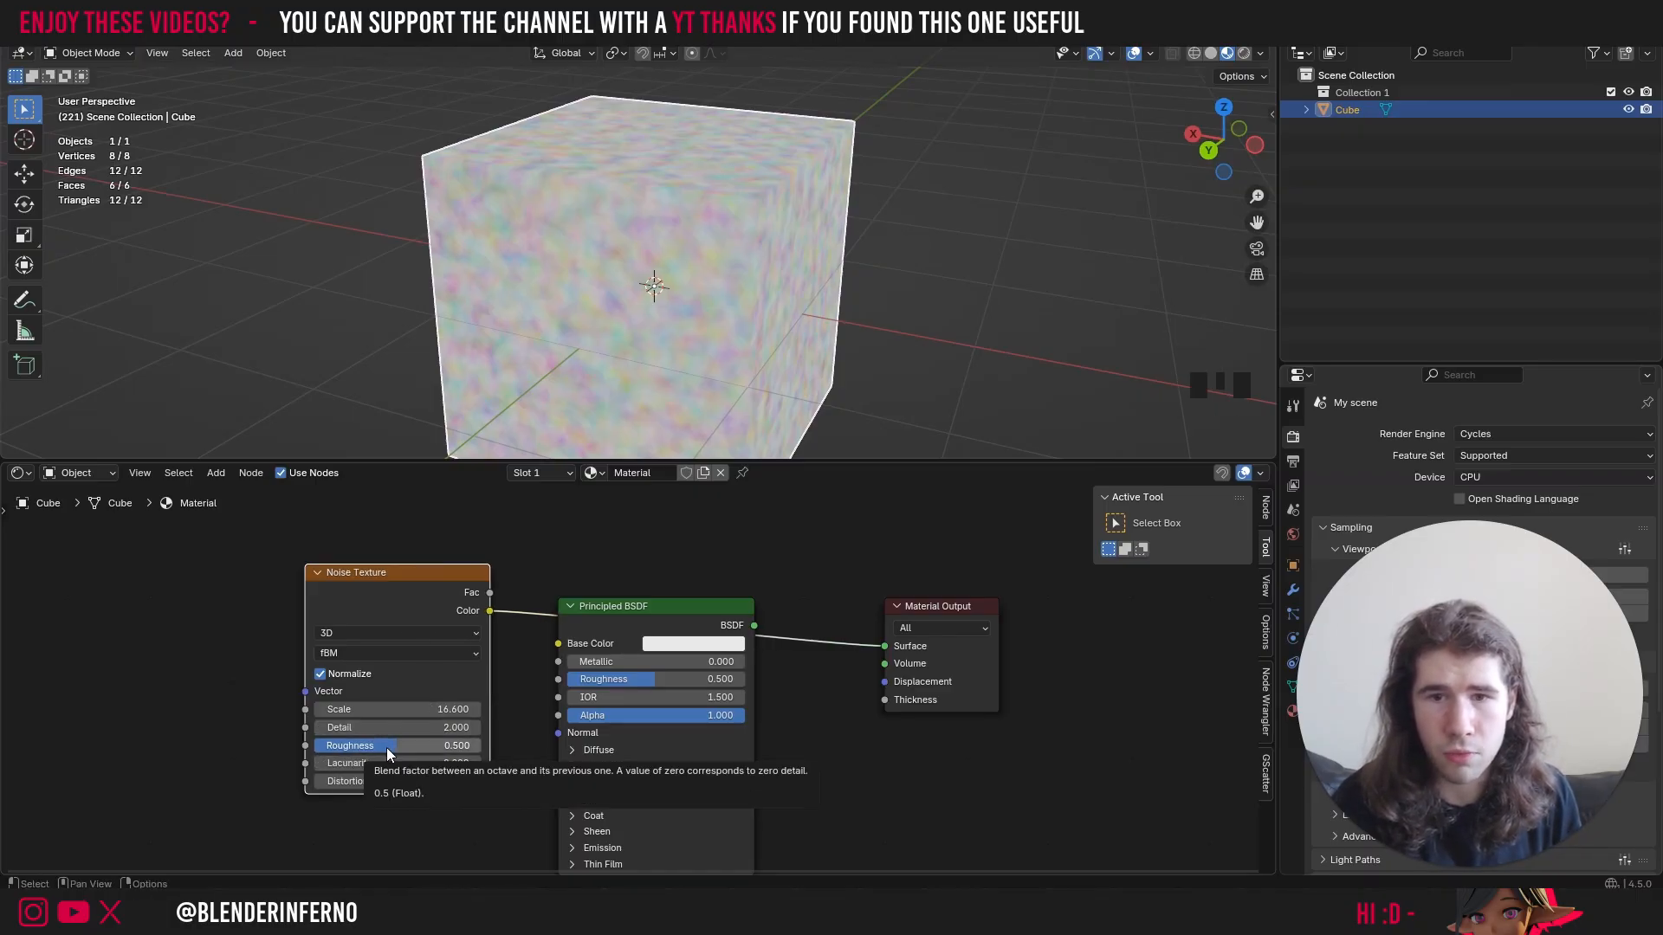
drag(387, 747, 485, 747)
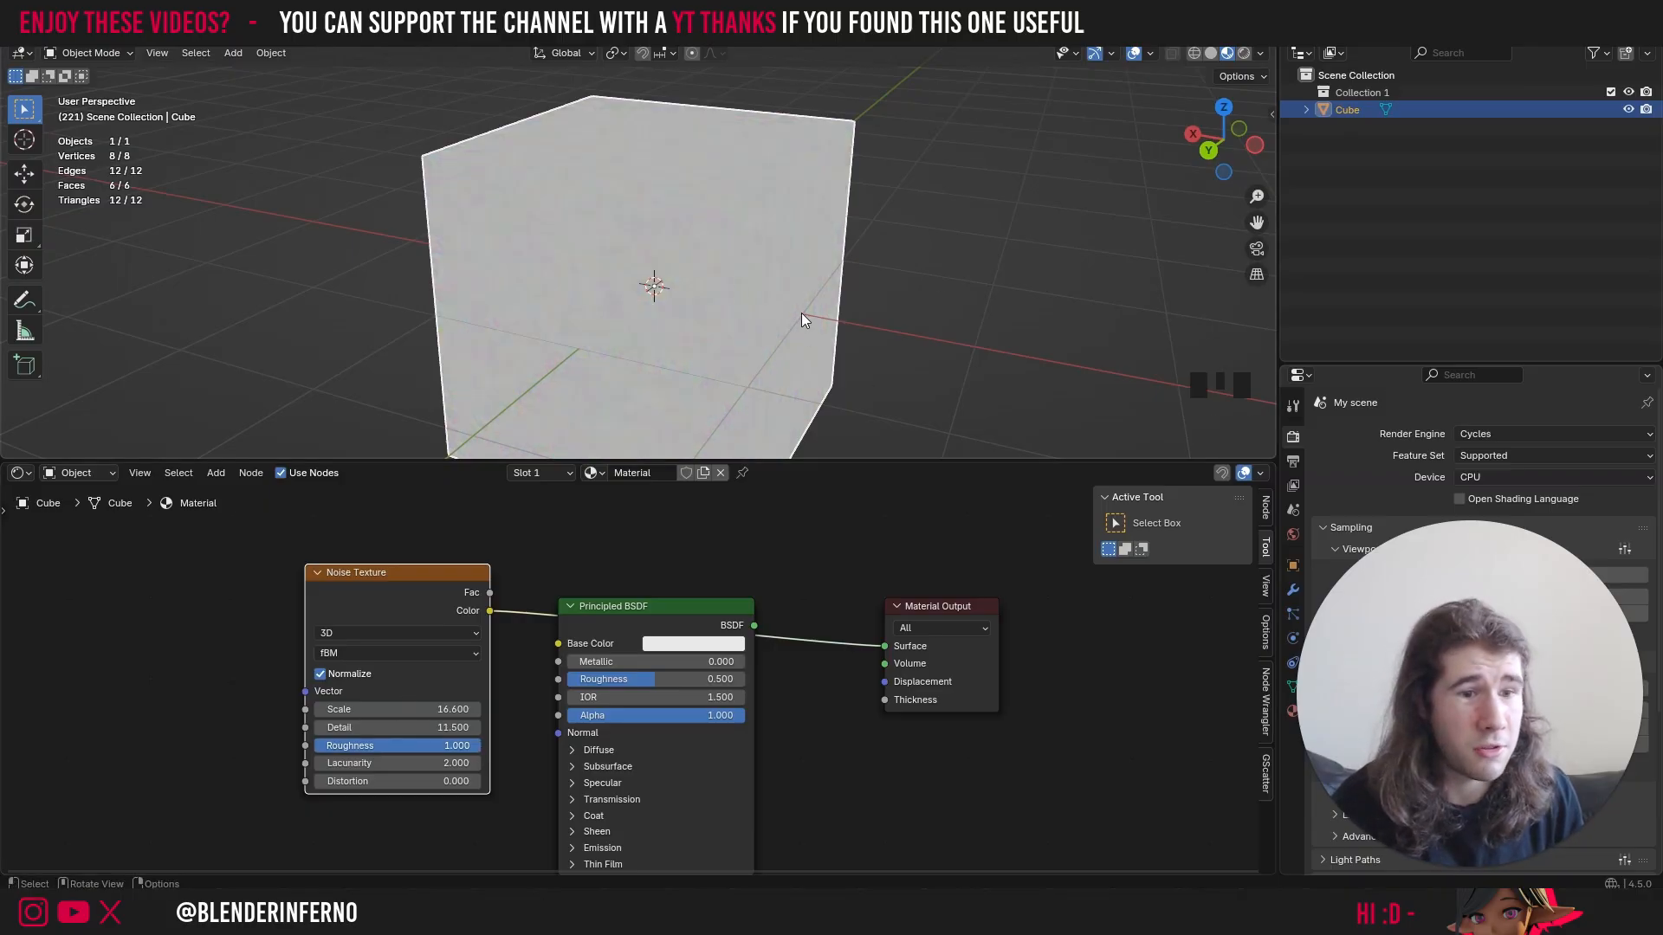
- Compare Roughness values of 0 and 1 on the noise, with Detail lowered to 0 in between
click(429, 745)
text(0)
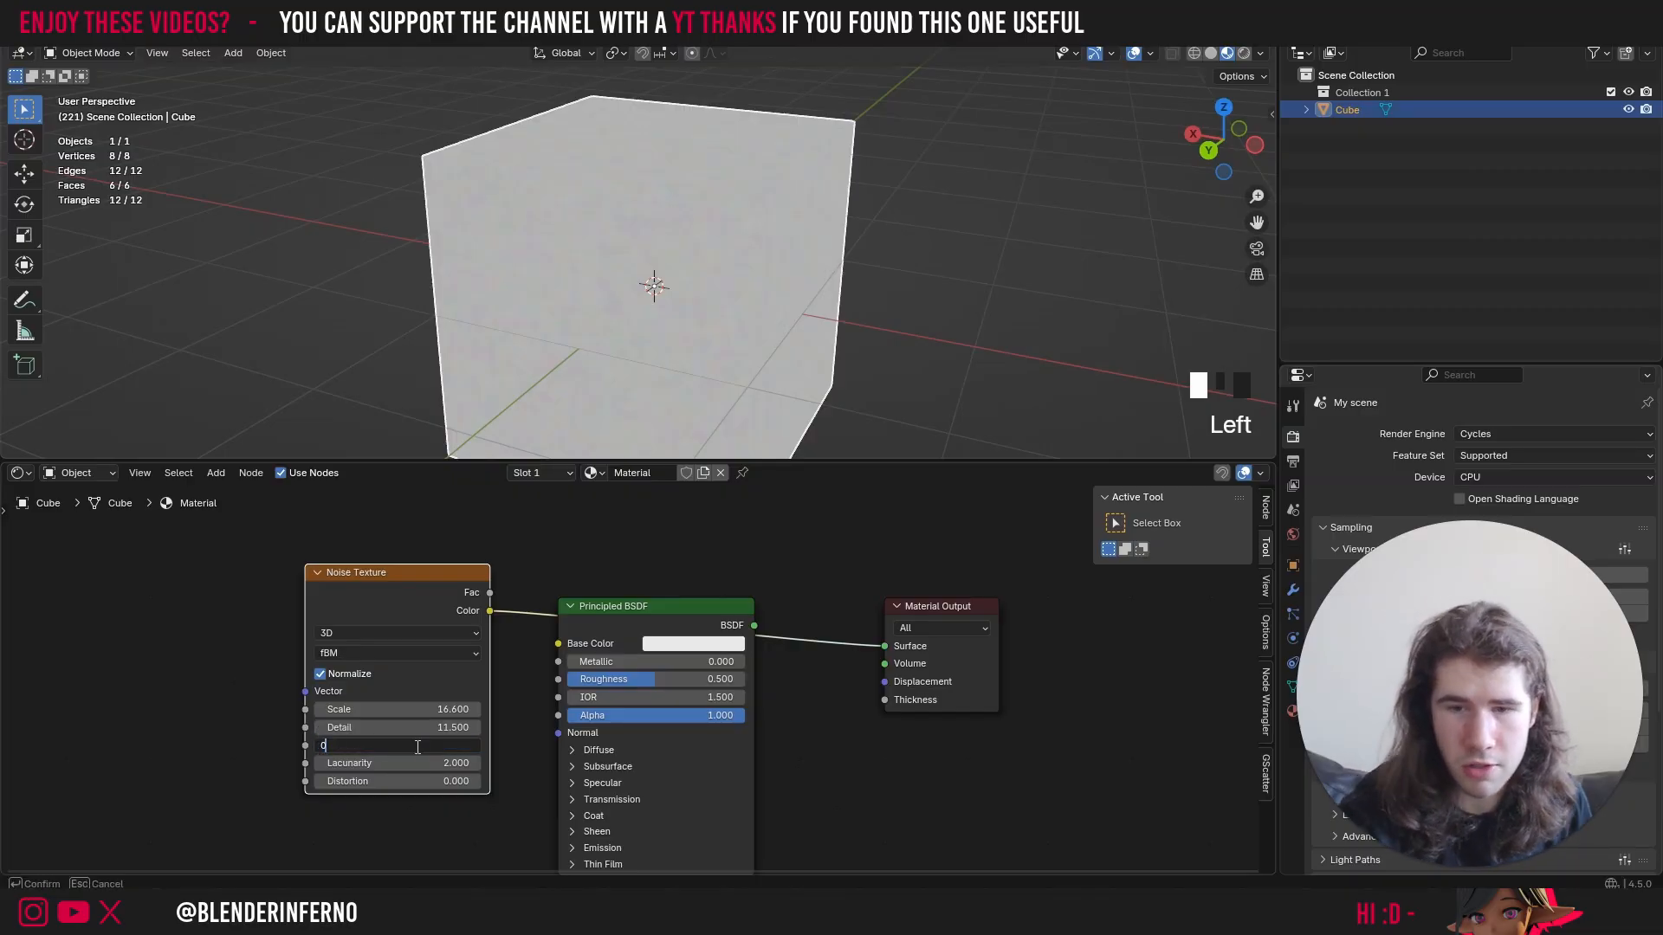
key(Return)
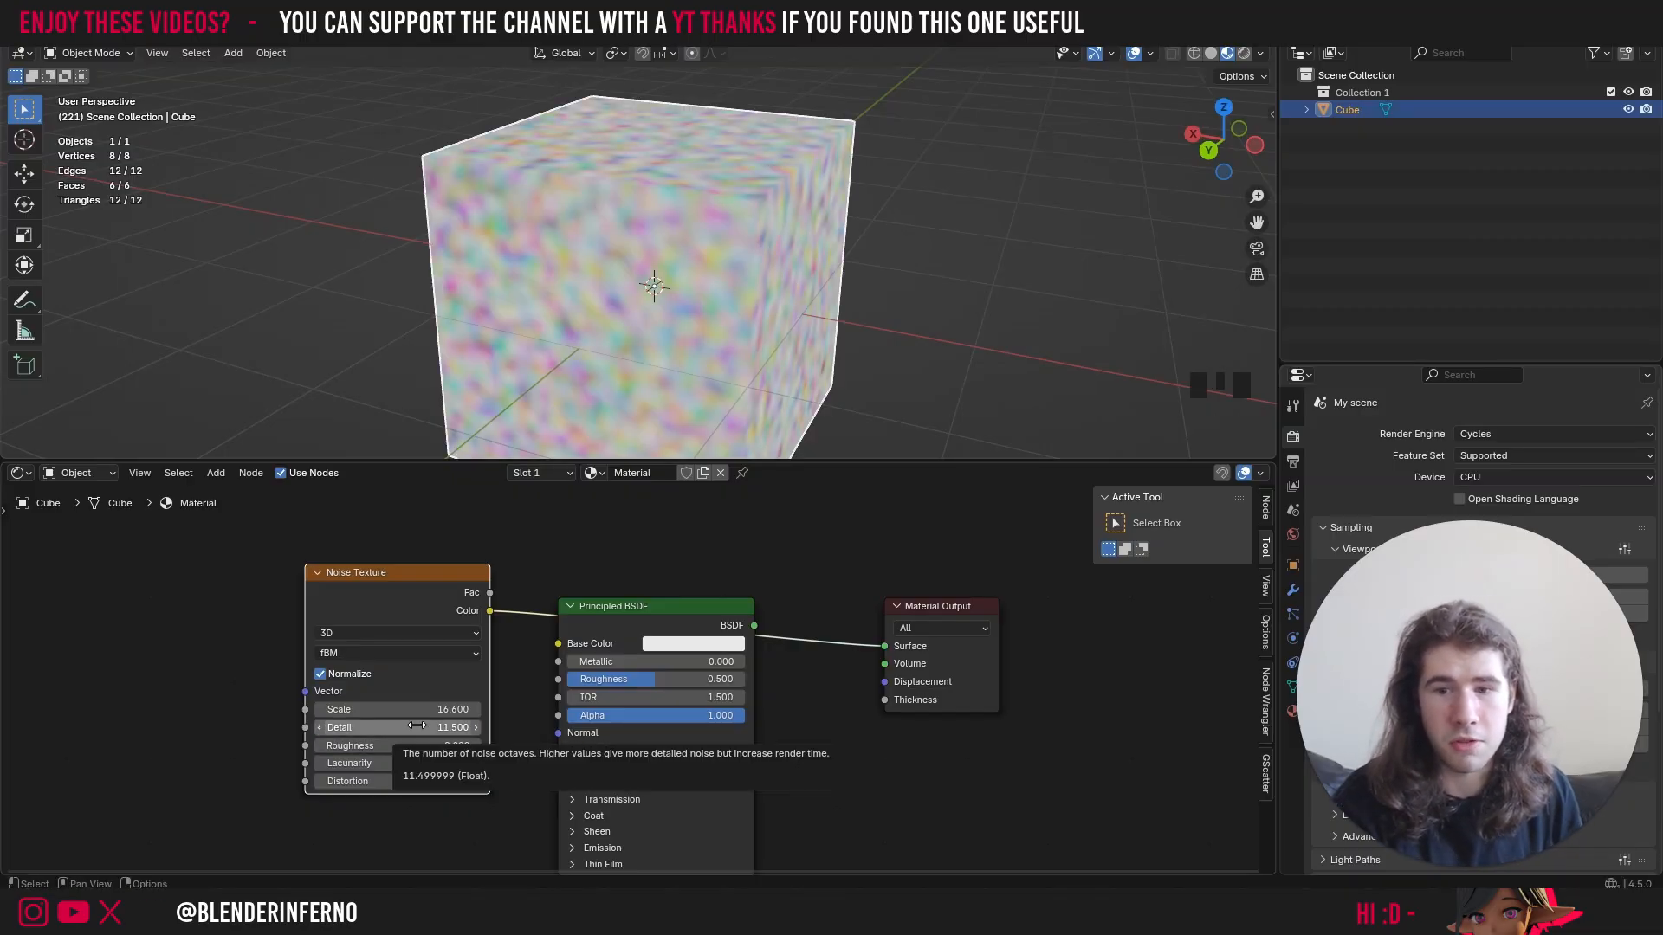
click(419, 727)
text(0)
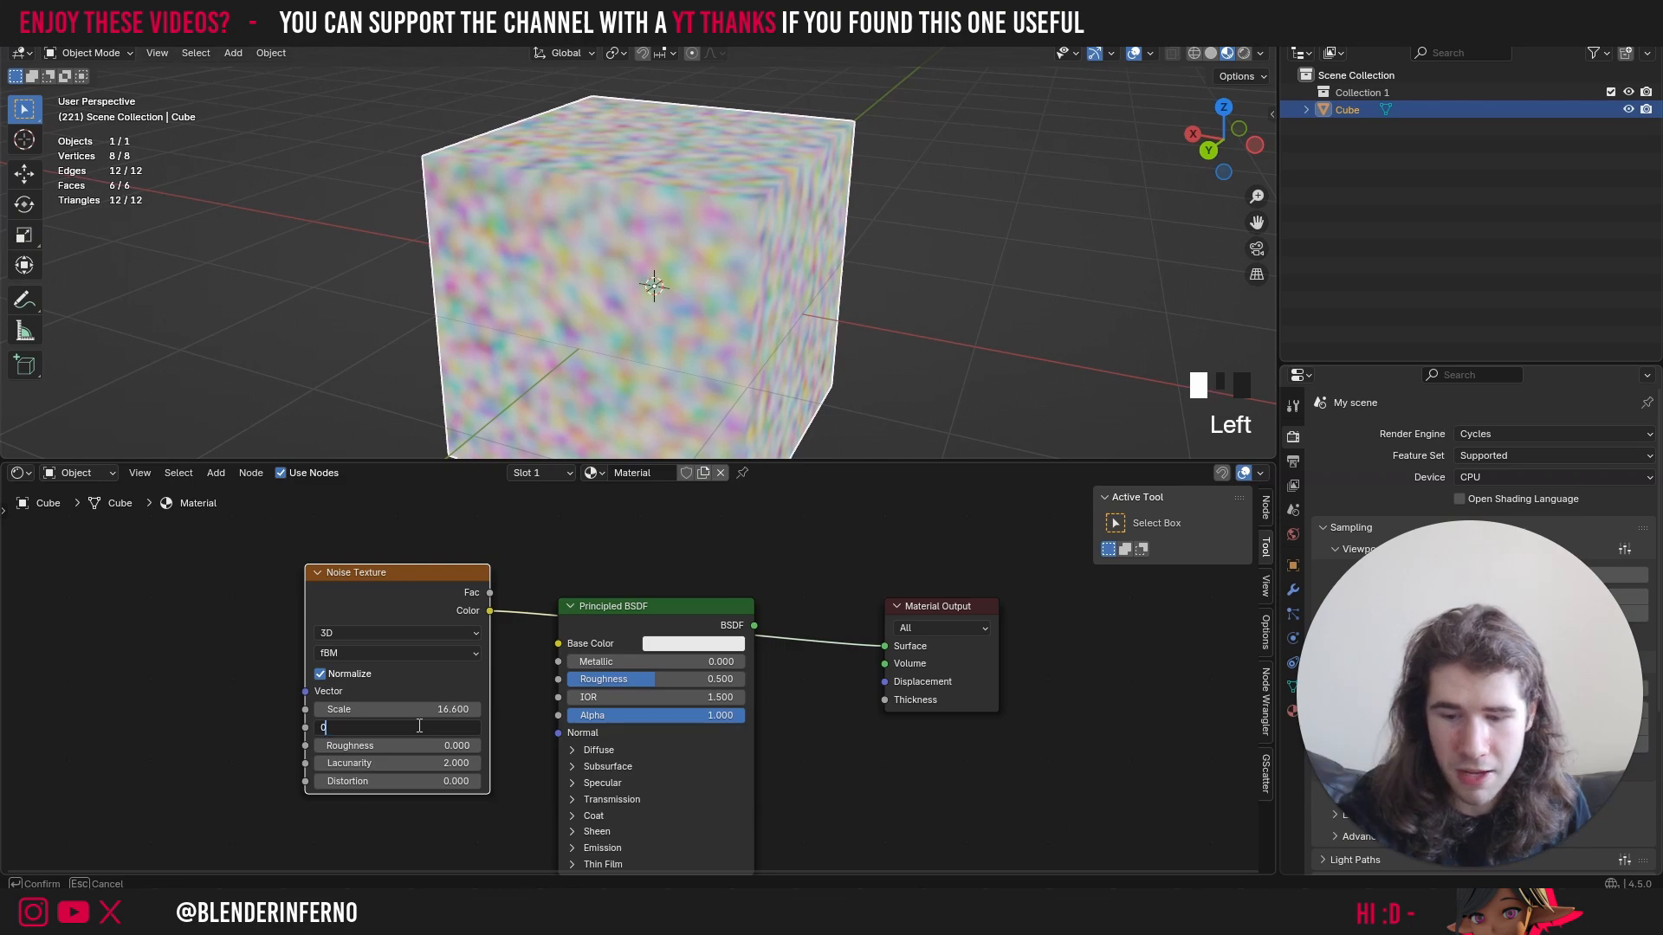
key(Return)
click(409, 746)
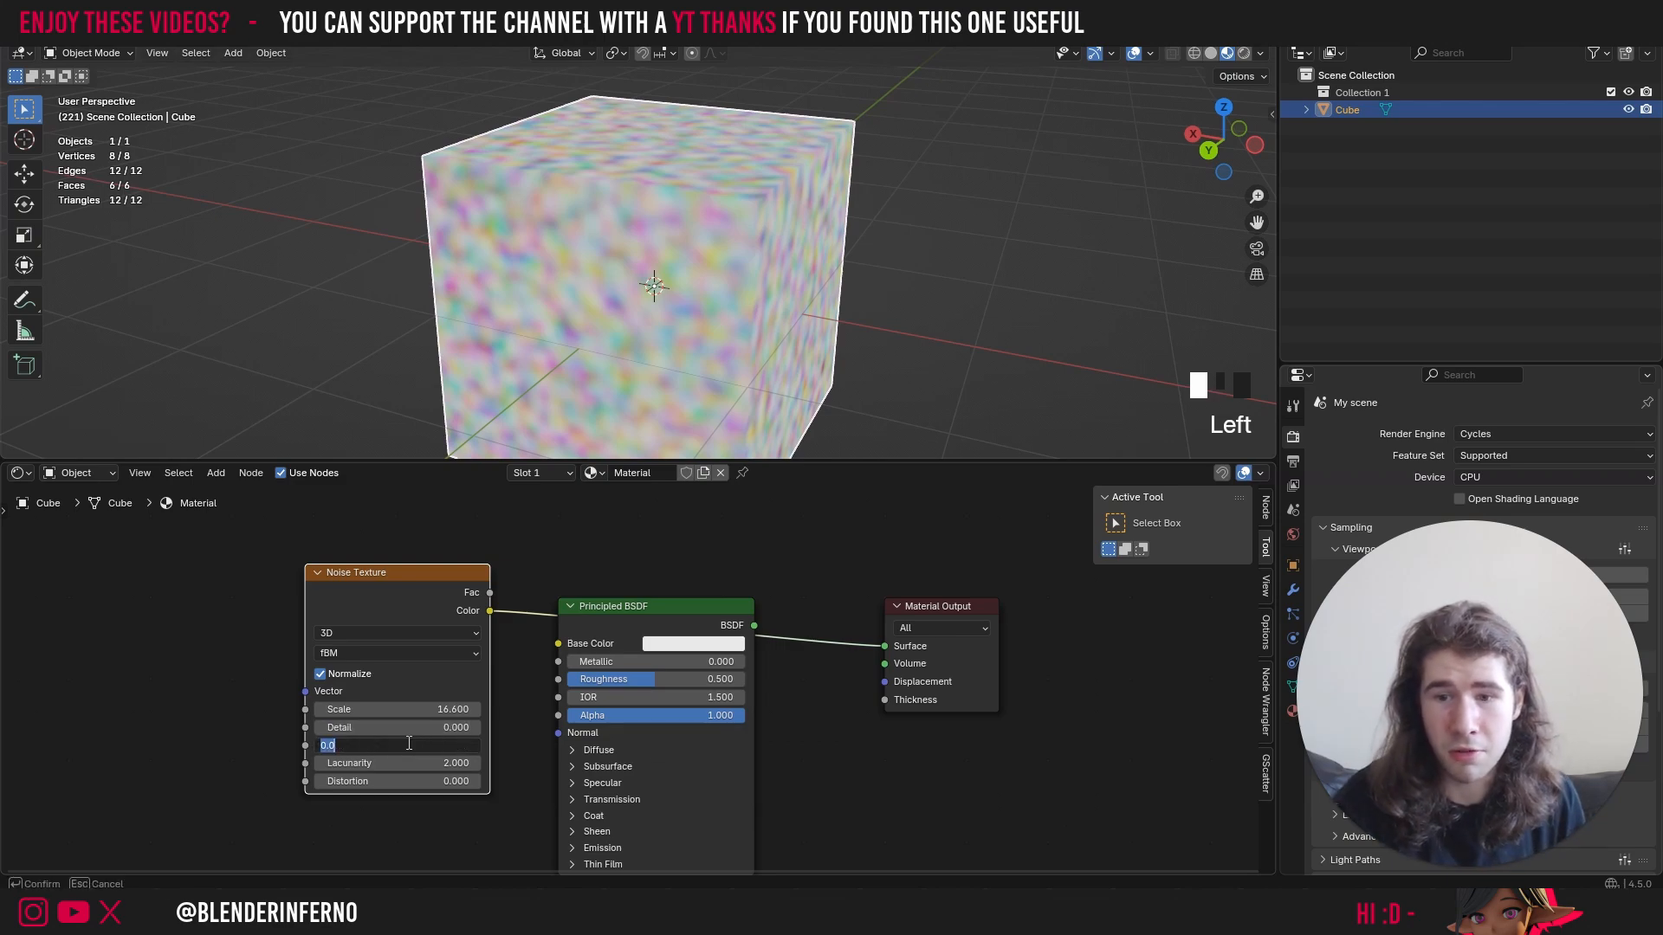
text(1)
key(Return)
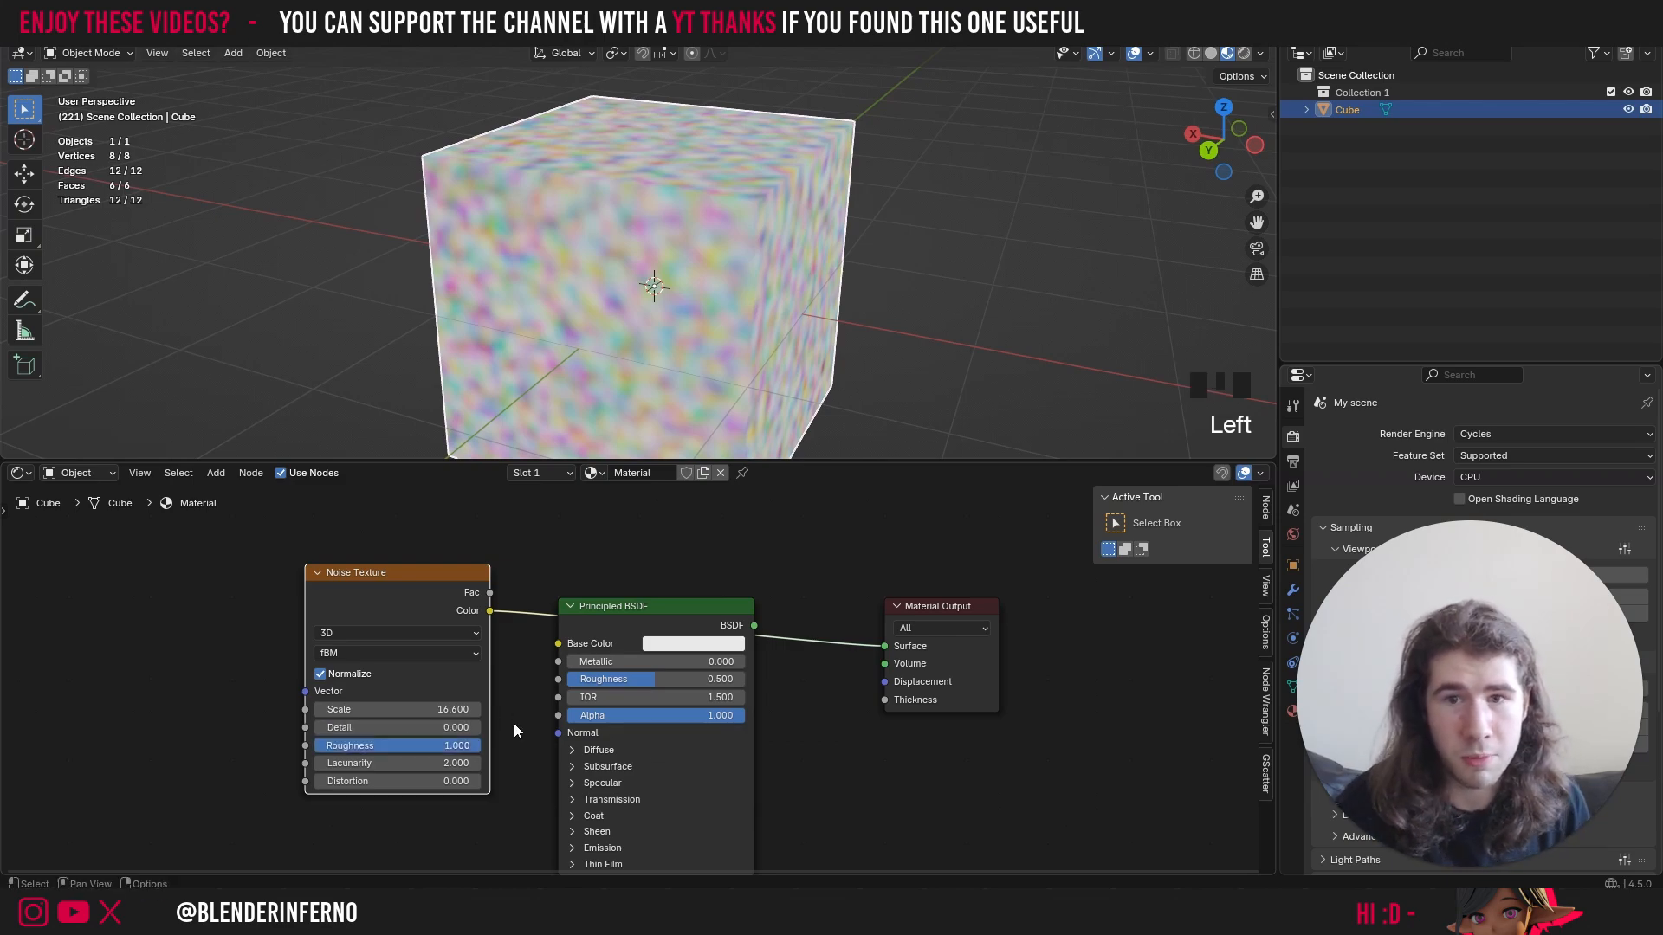
- Set the Noise Texture's Detail to 2 and its Roughness to 0.5
click(359, 726)
text(2)
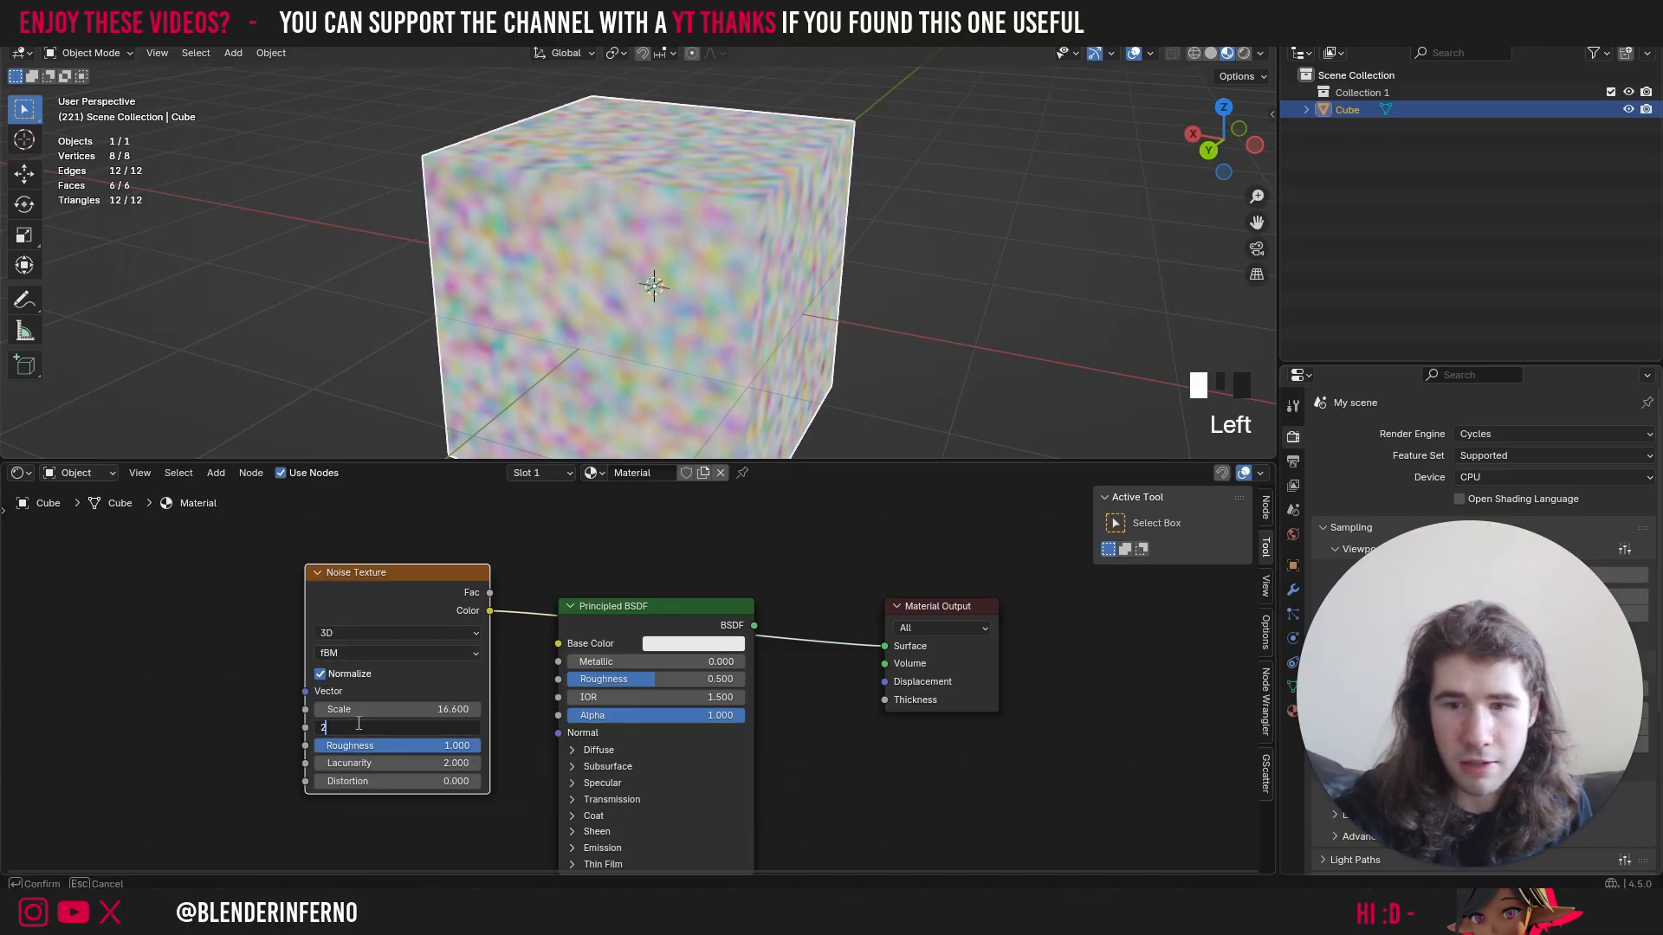
click(375, 746)
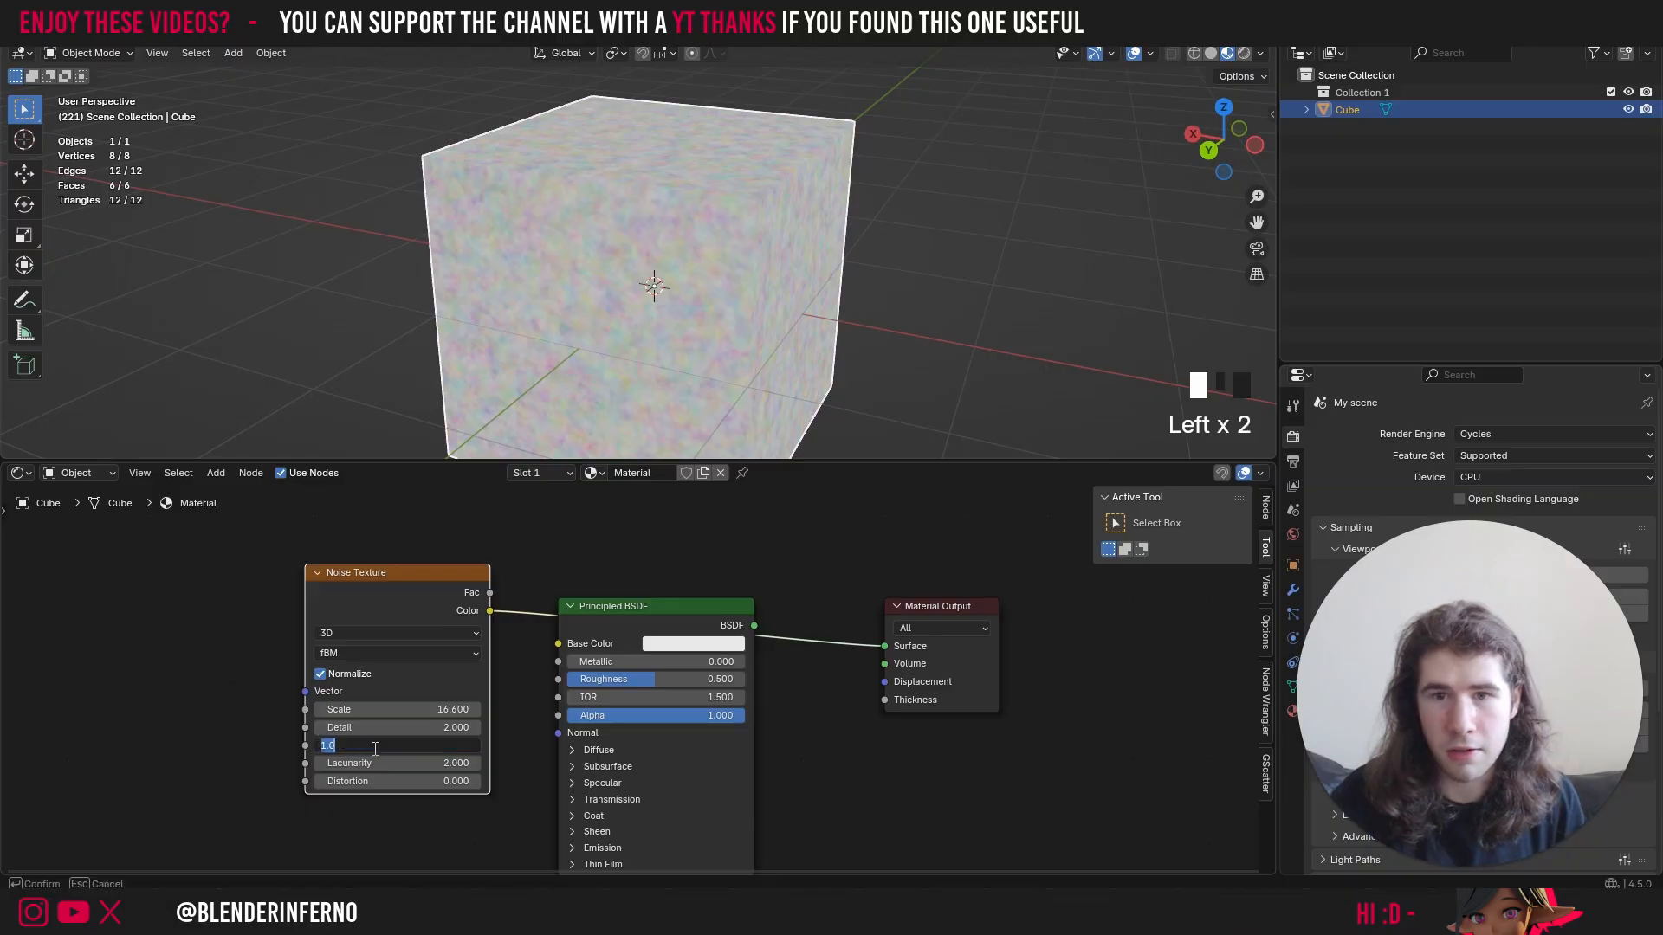
text(.5)
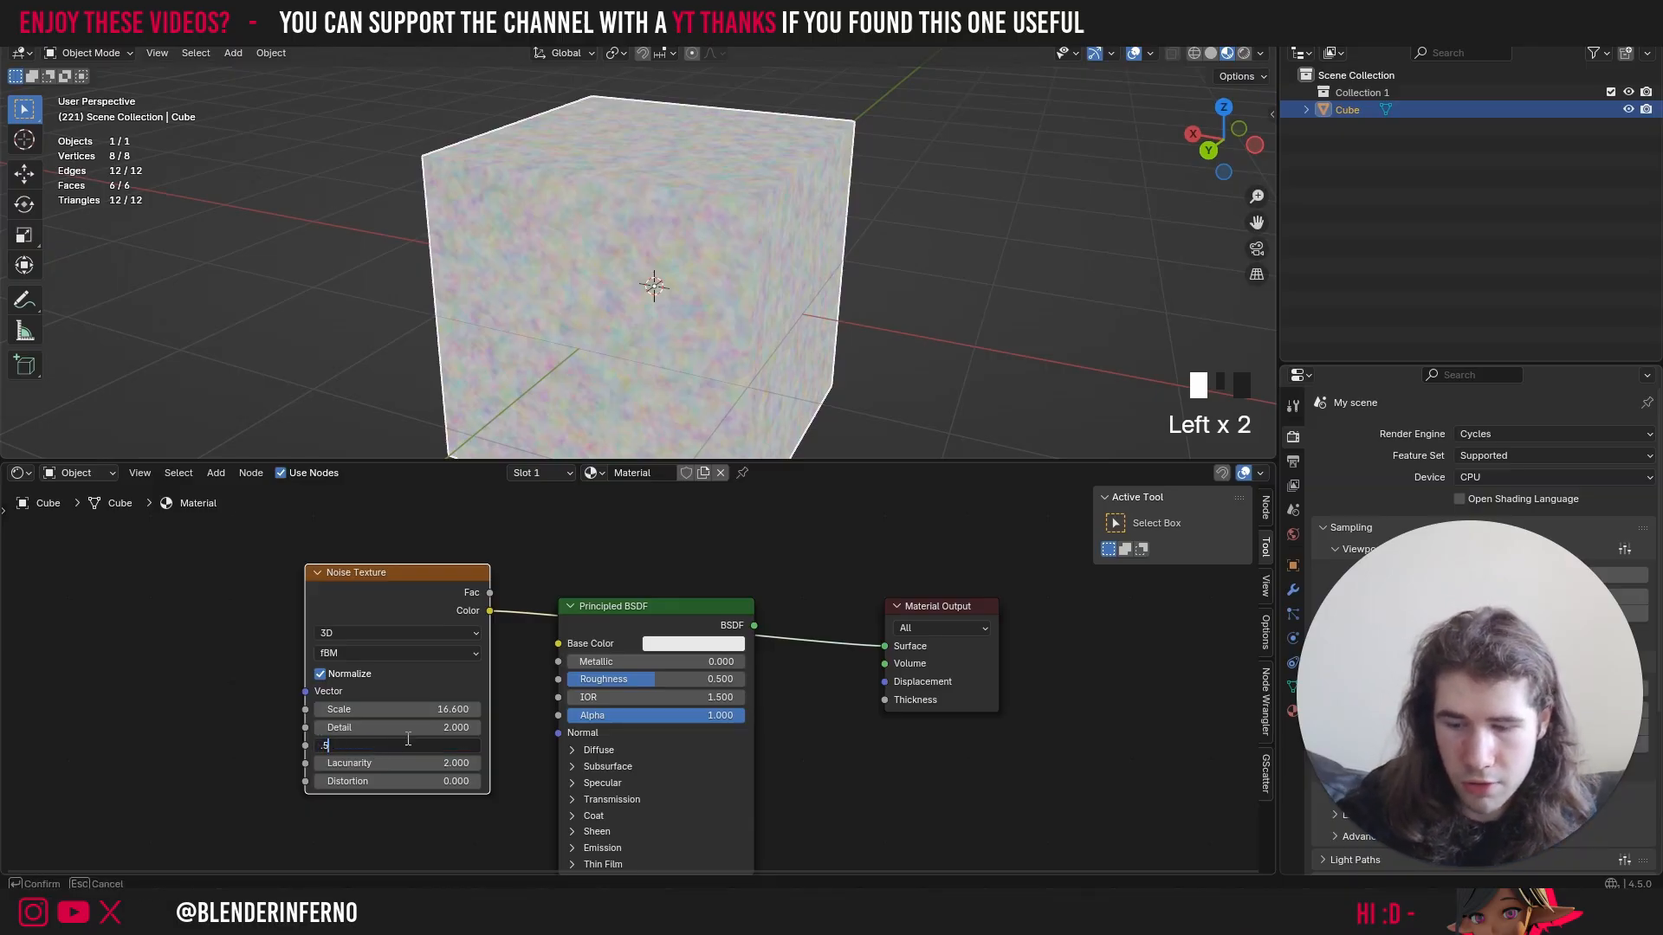
key(Return)
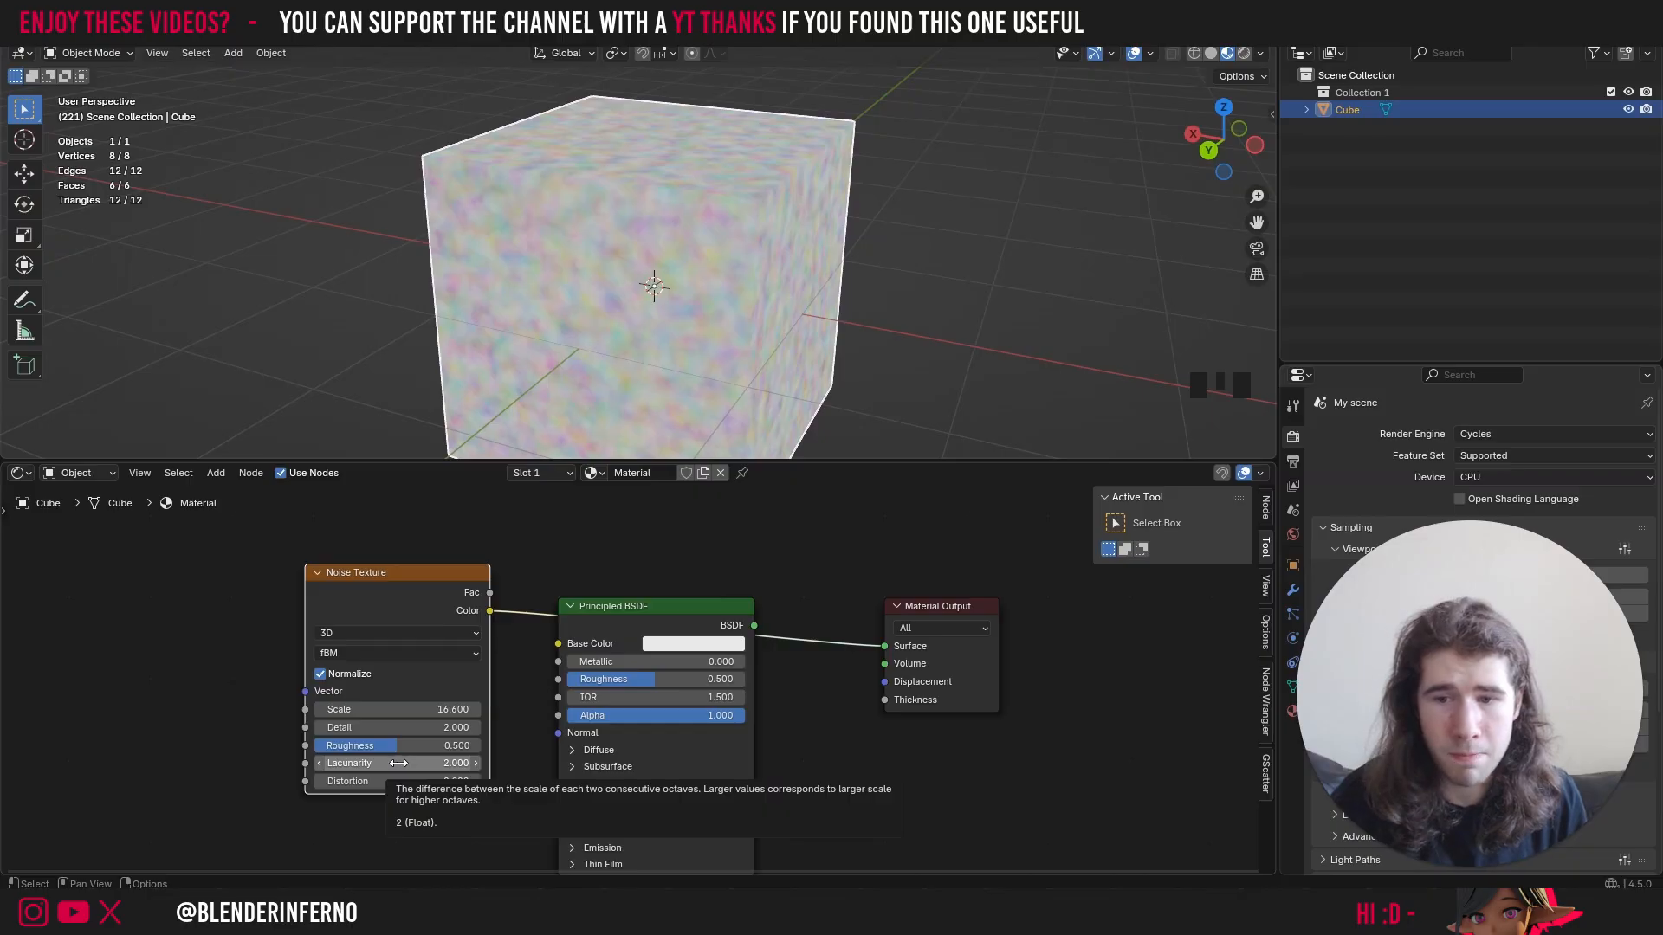
- Try a Lacunarity of 3.2 on the Noise Texture, then reset Lacunarity to its default value
drag(390, 764, 389, 764)
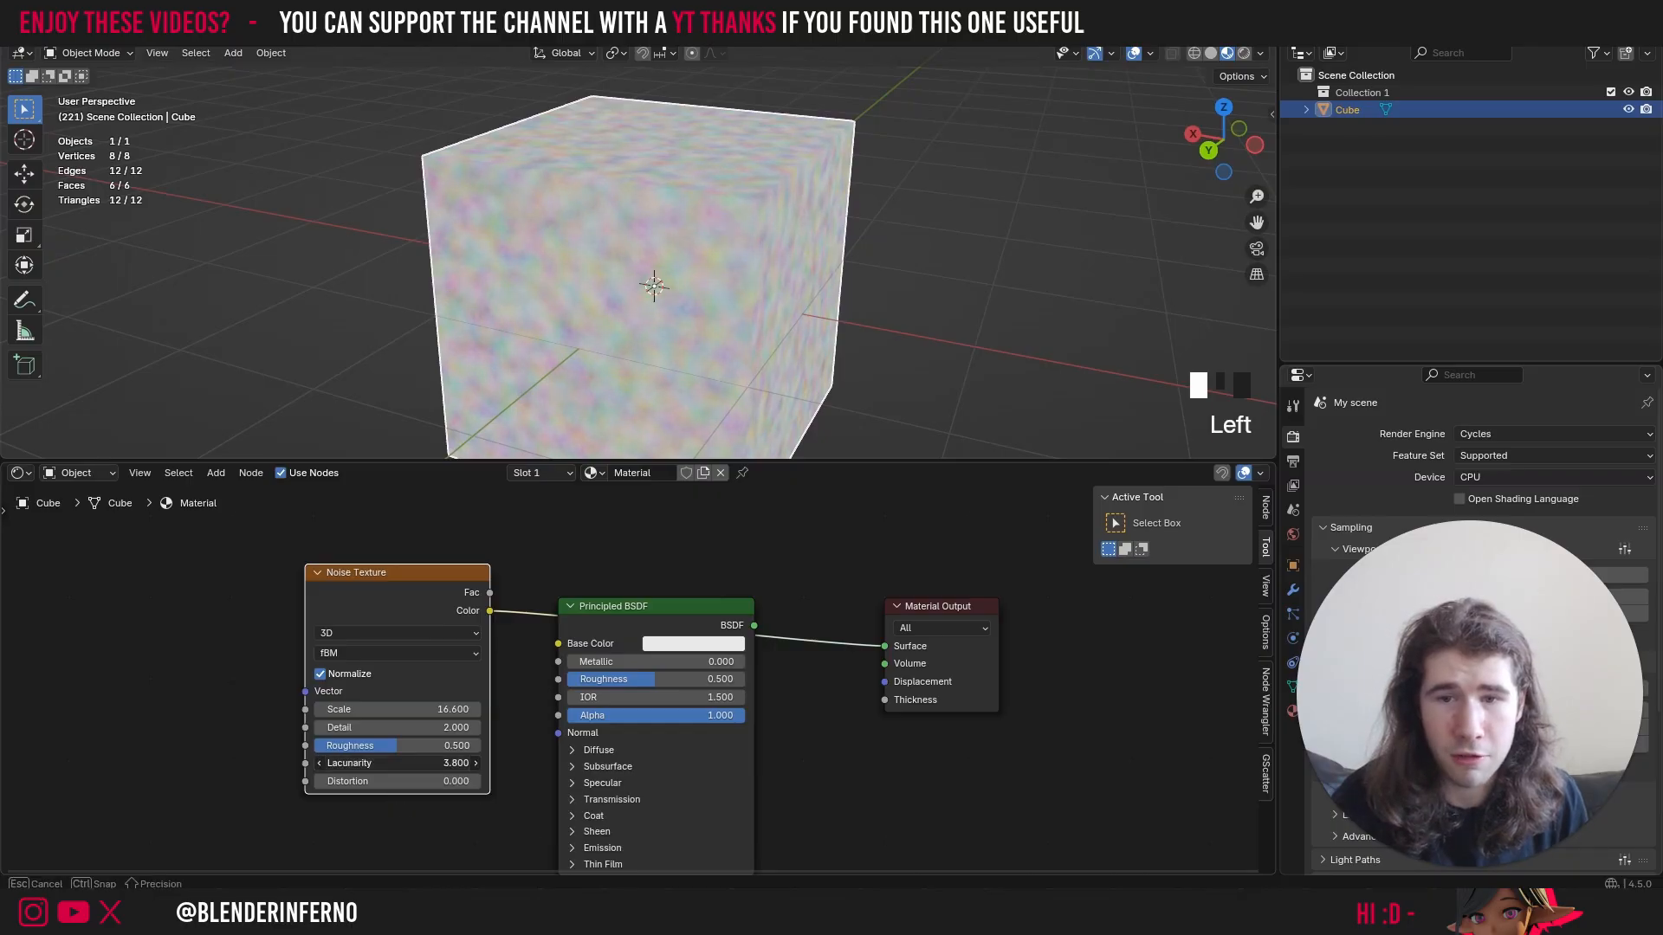
drag(390, 764, 390, 764)
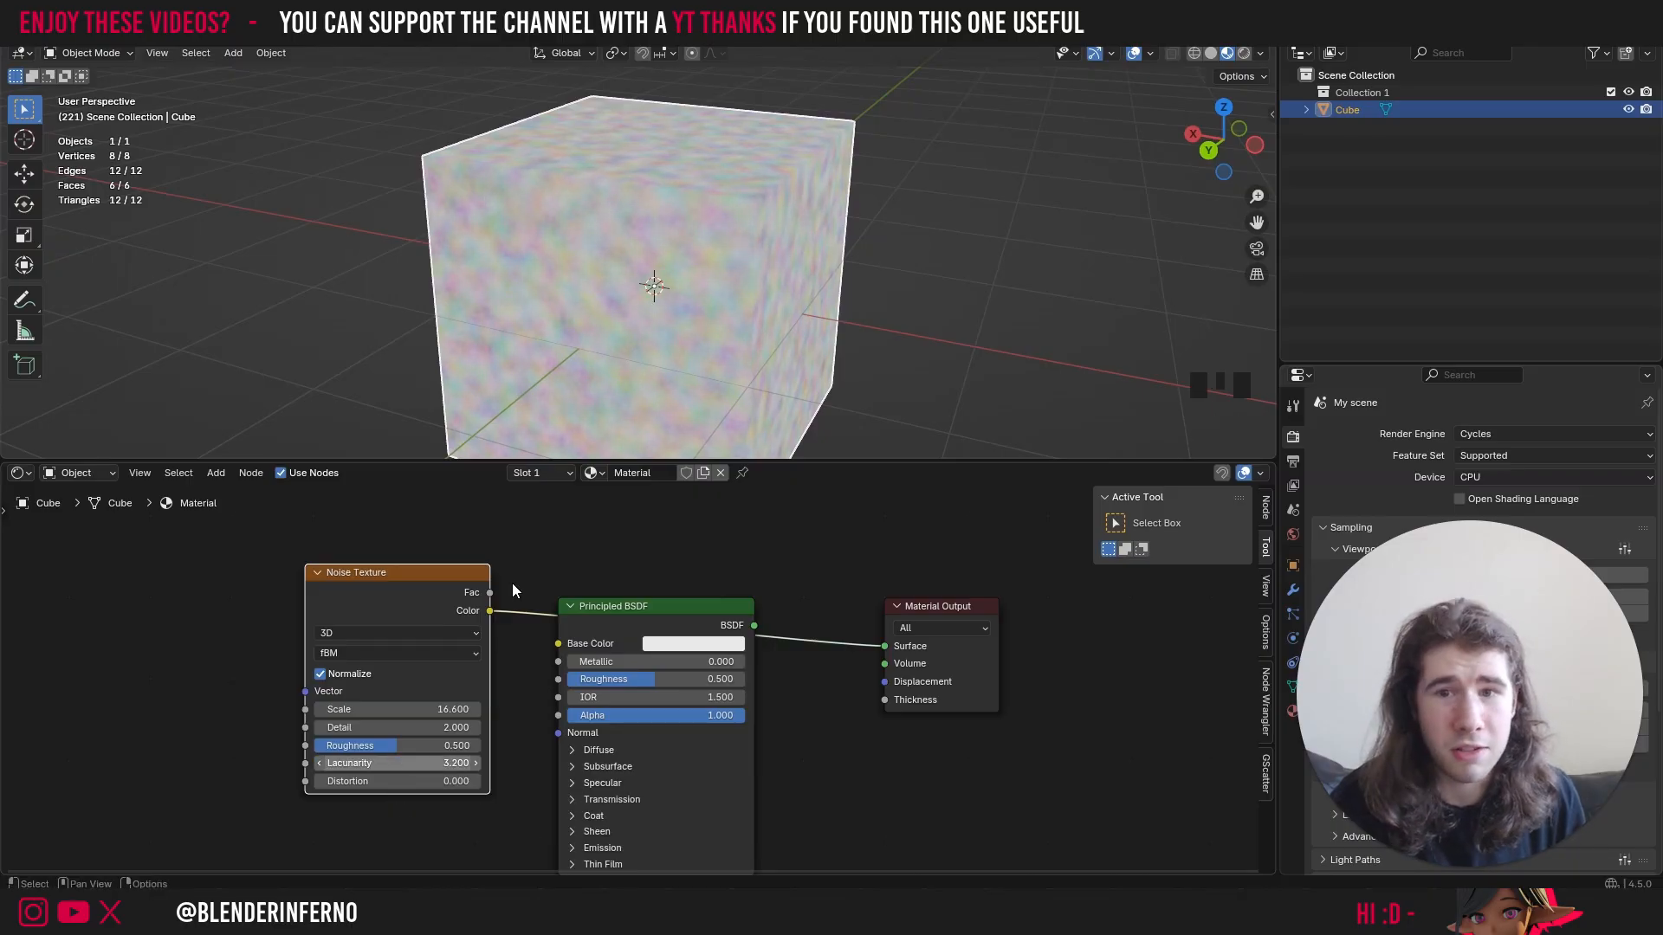
scroll(671, 316, up, 2)
scroll(670, 319, up, 2)
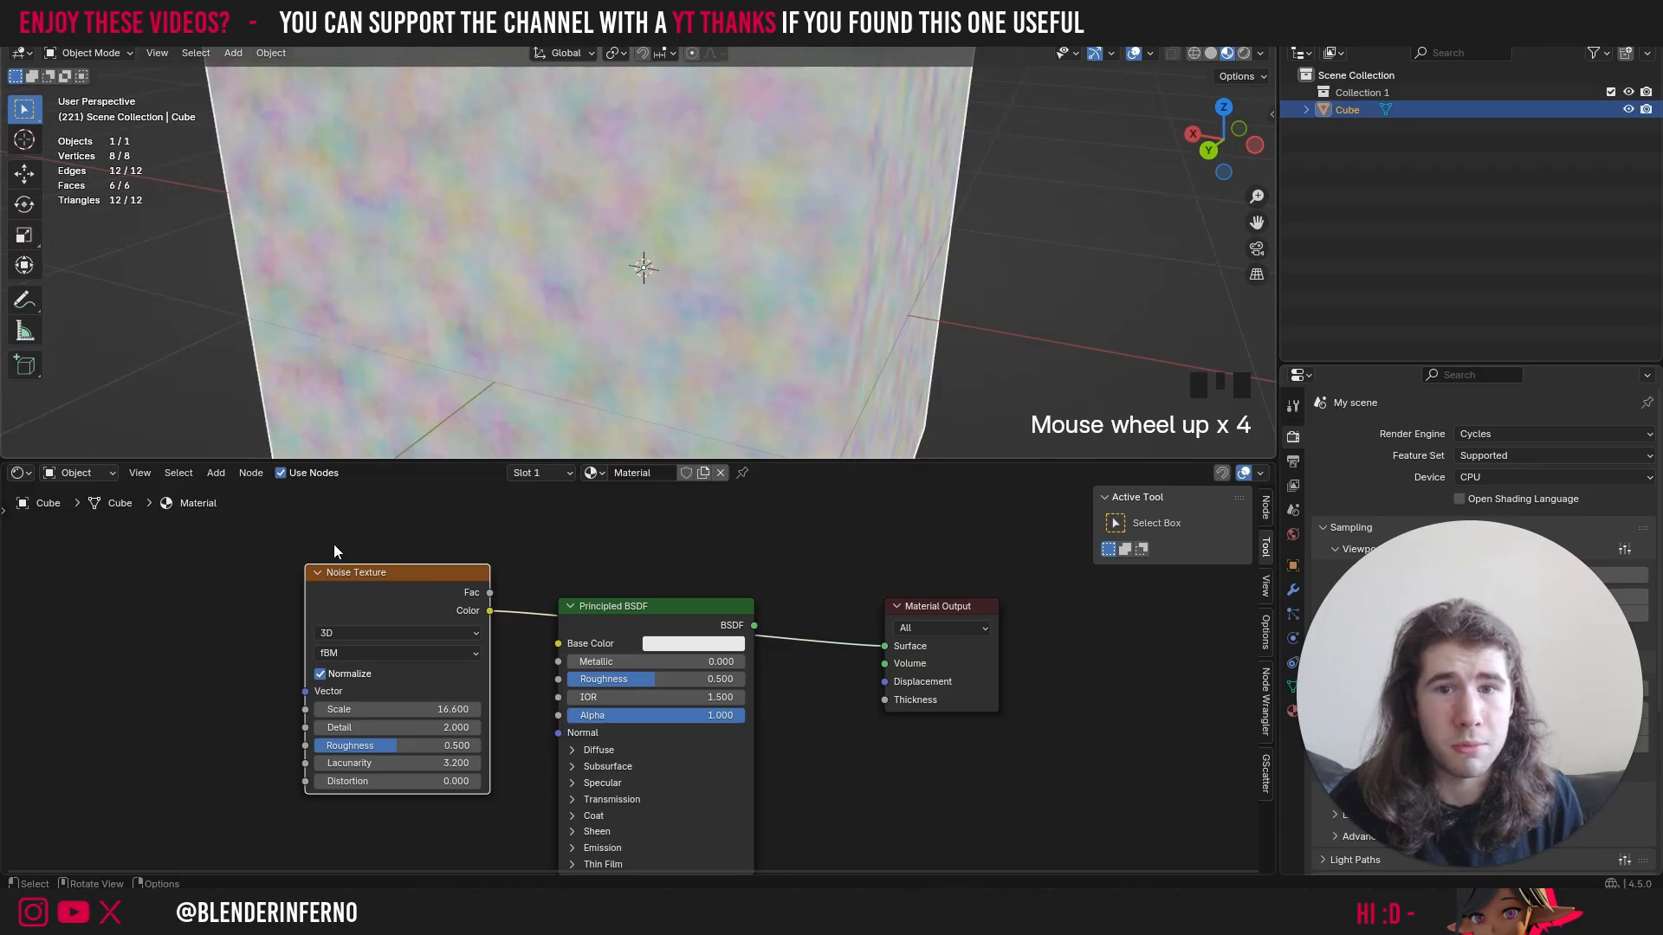
click(396, 763)
click(465, 804)
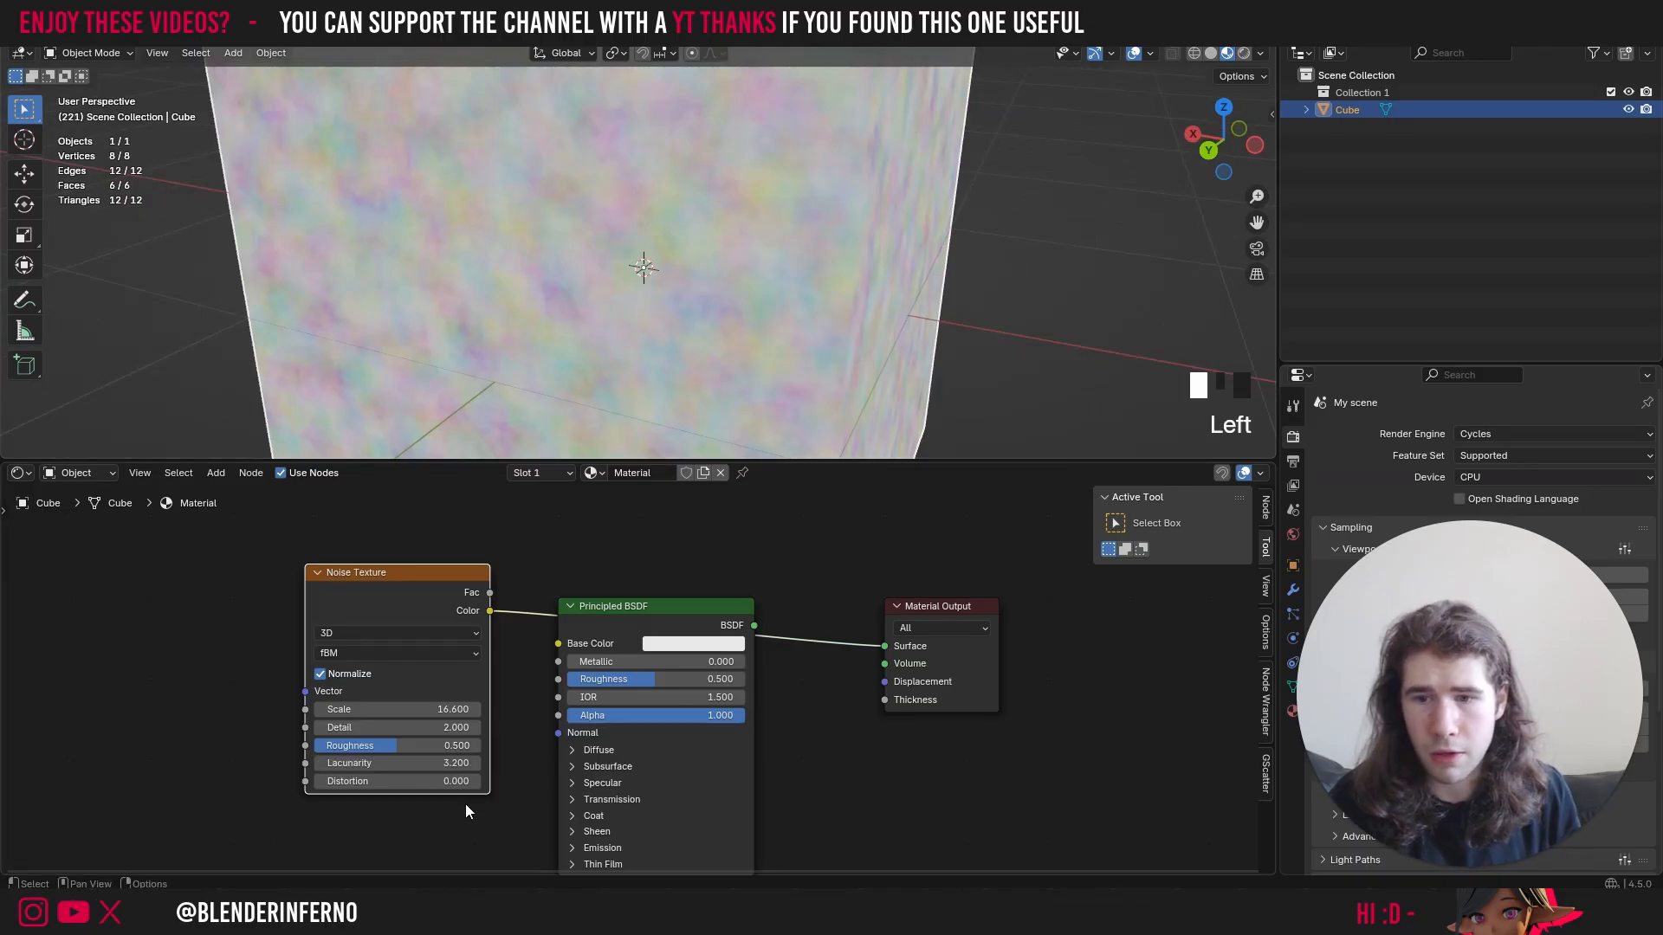
key(ctrl+z)
right_click(383, 752)
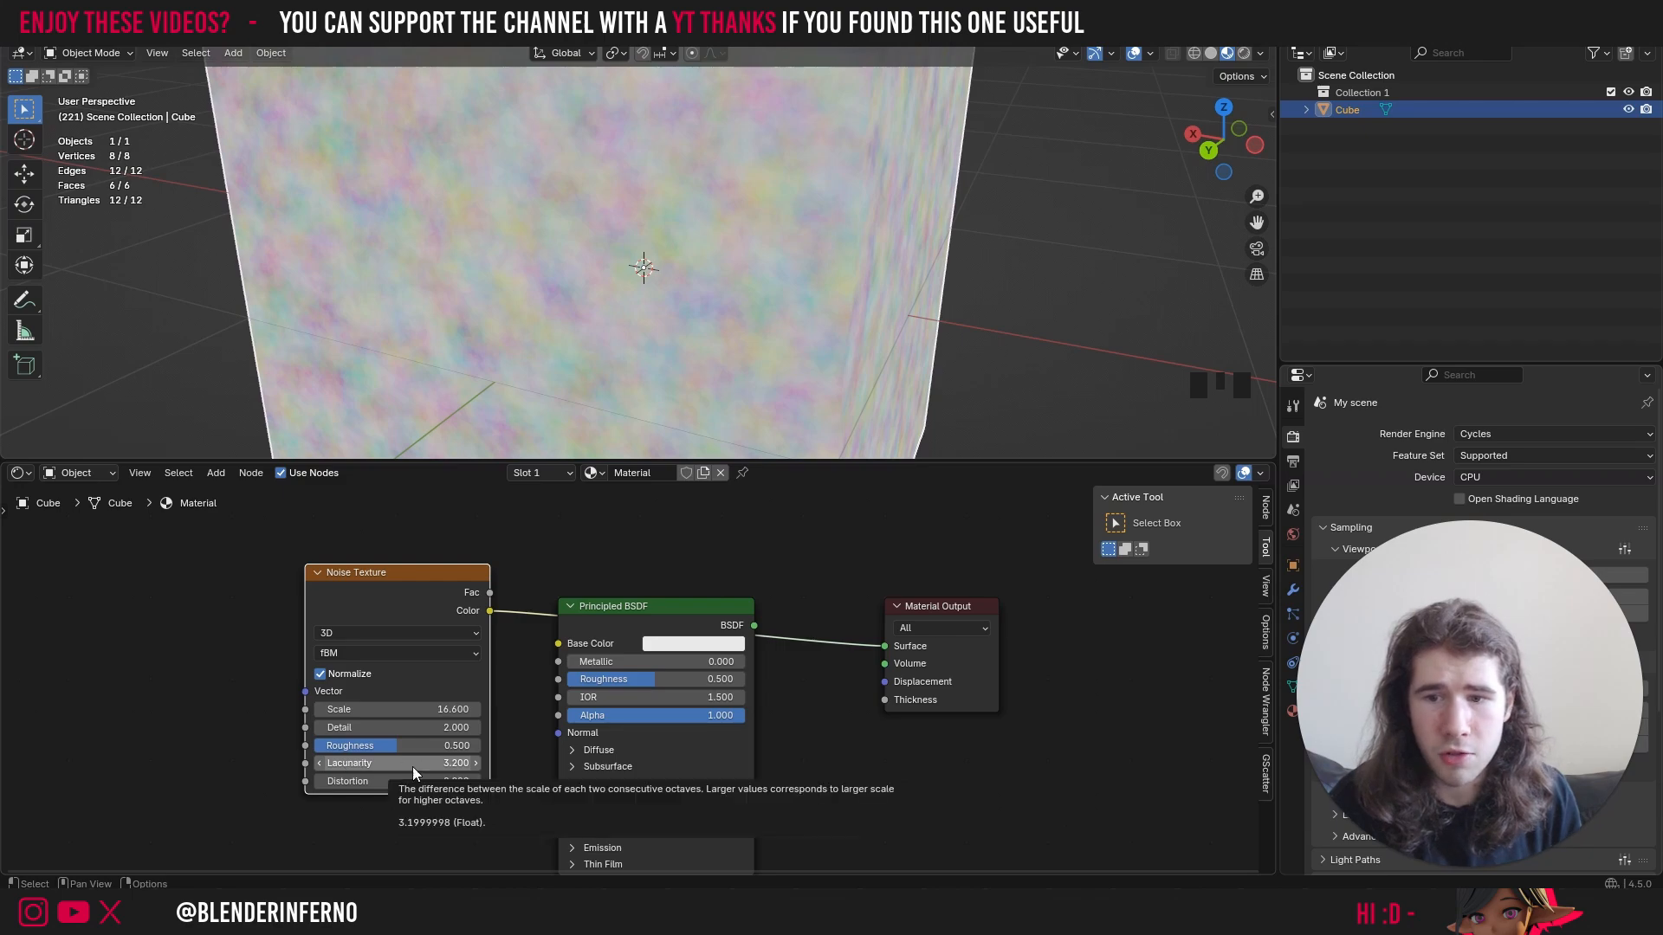
right_click(413, 767)
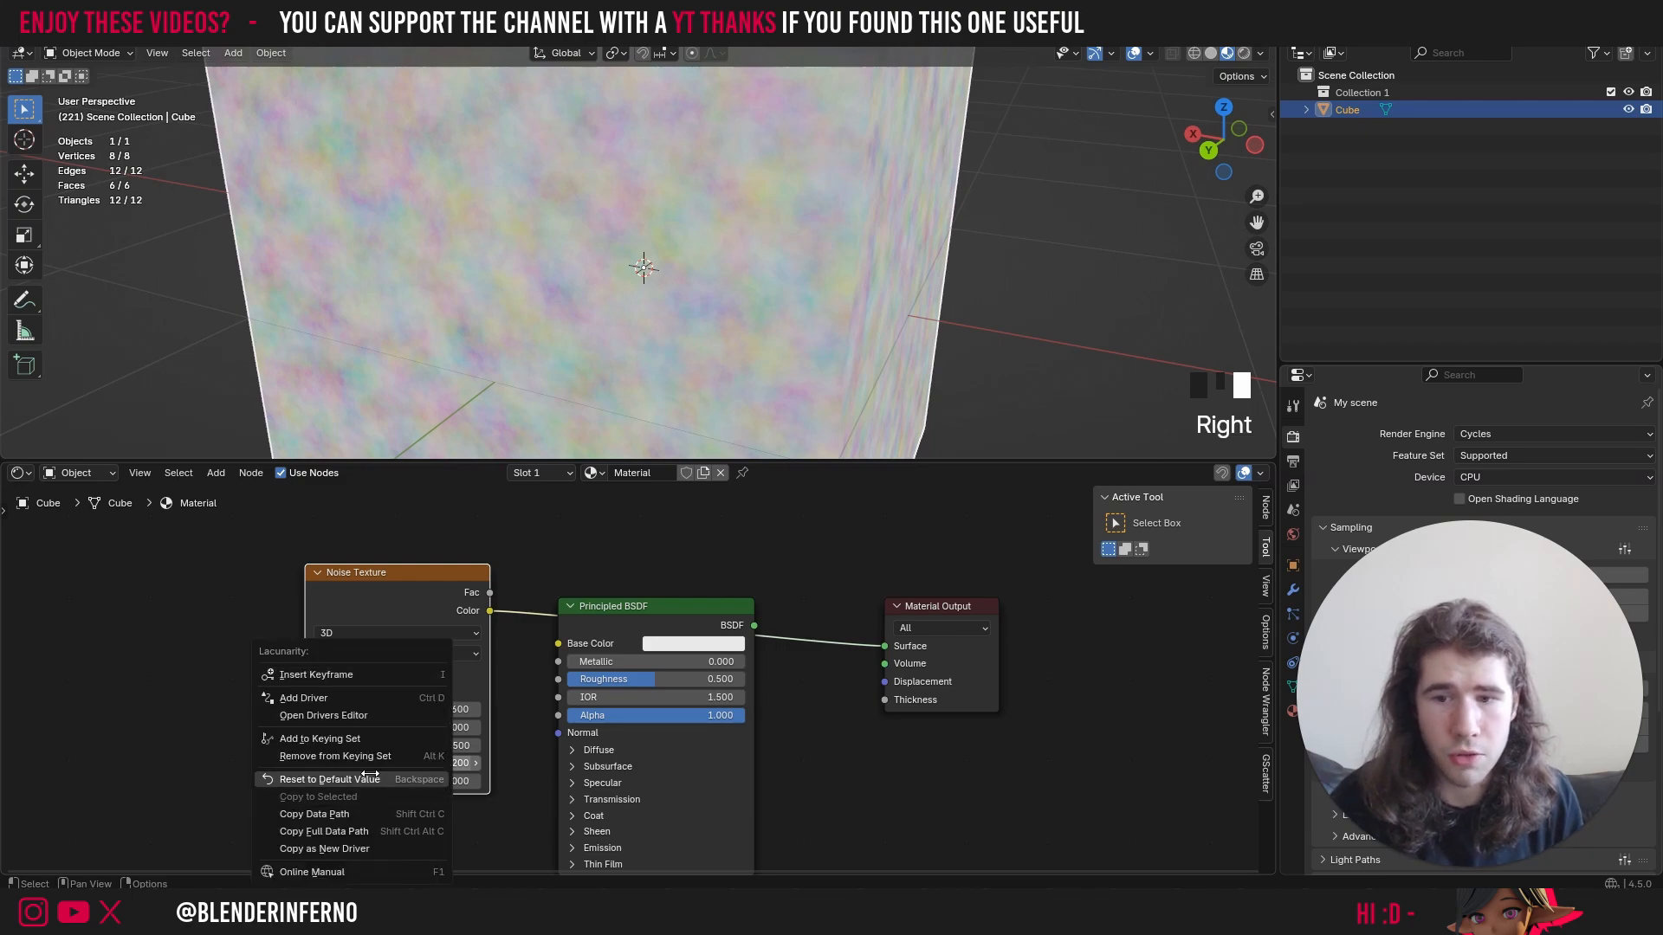
click(370, 776)
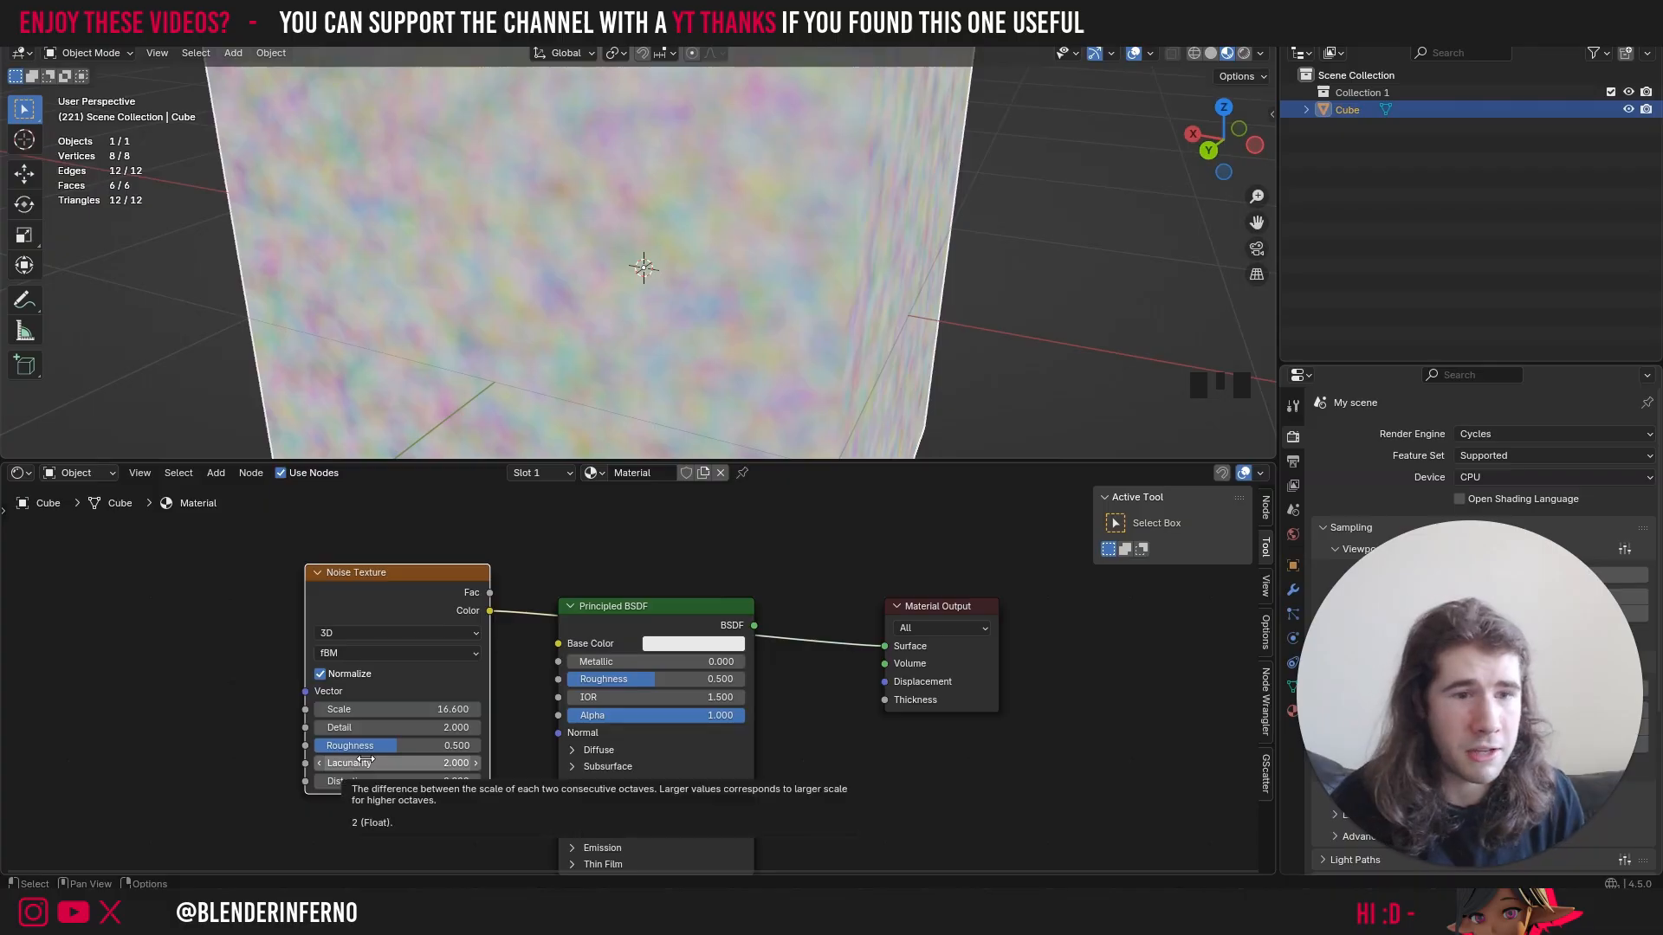
- Try a Distortion of 6.7 on the Noise Texture and reset Distortion to its default value
drag(393, 782, 623, 781)
scroll(615, 187, up, 3)
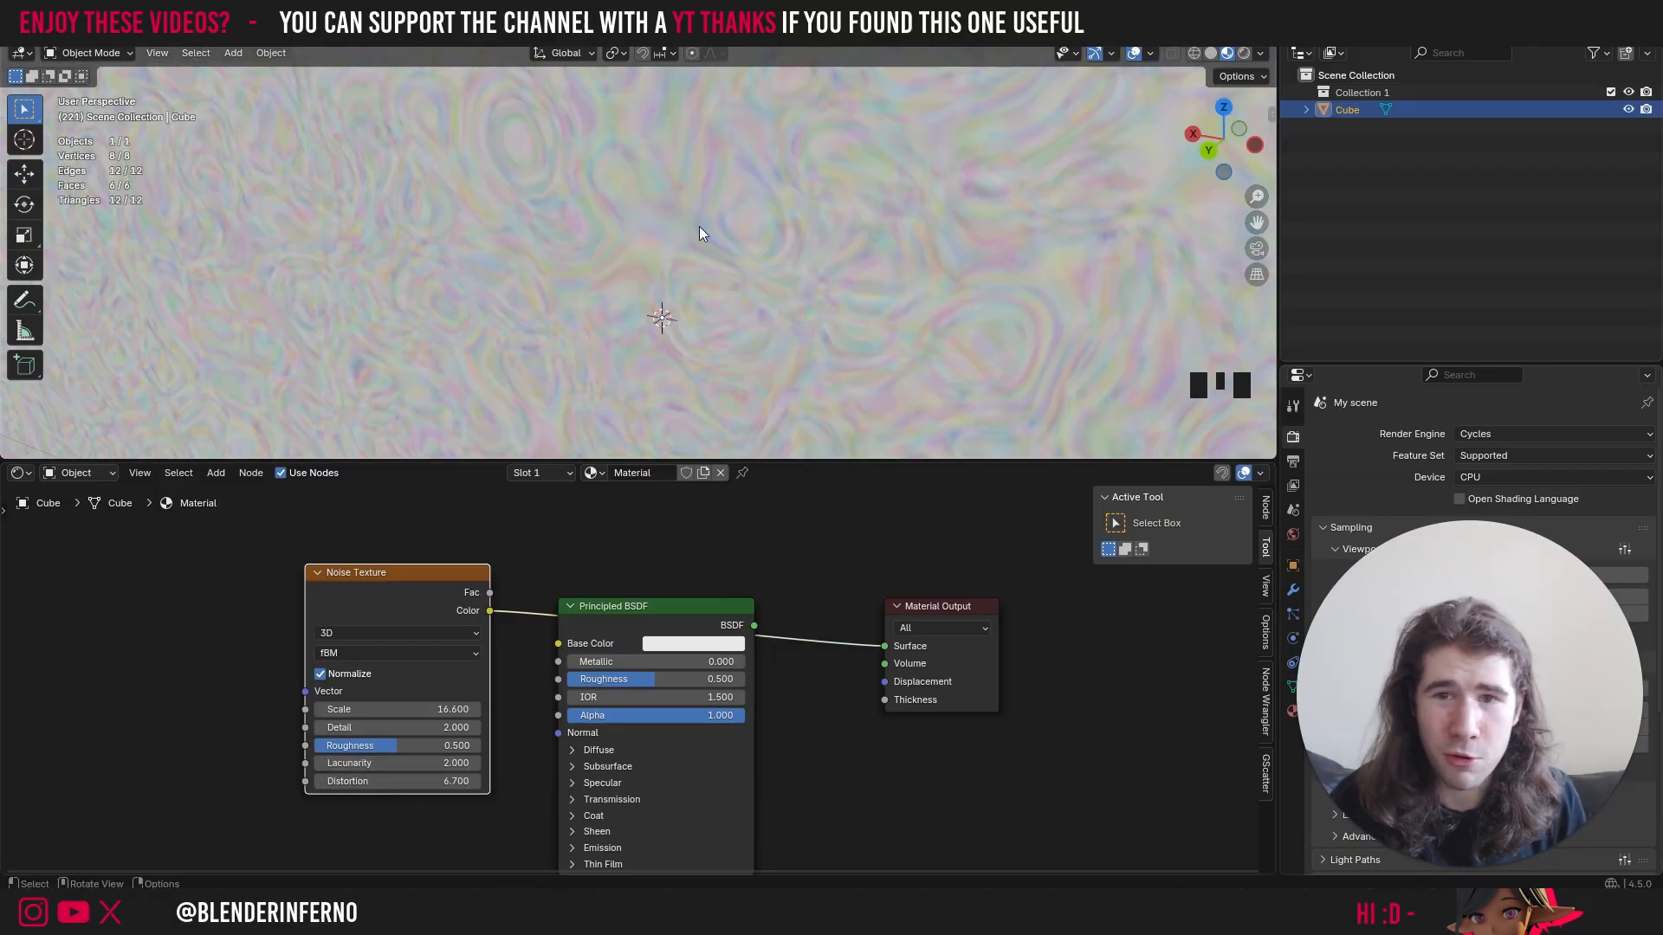
scroll(705, 224, down, 8)
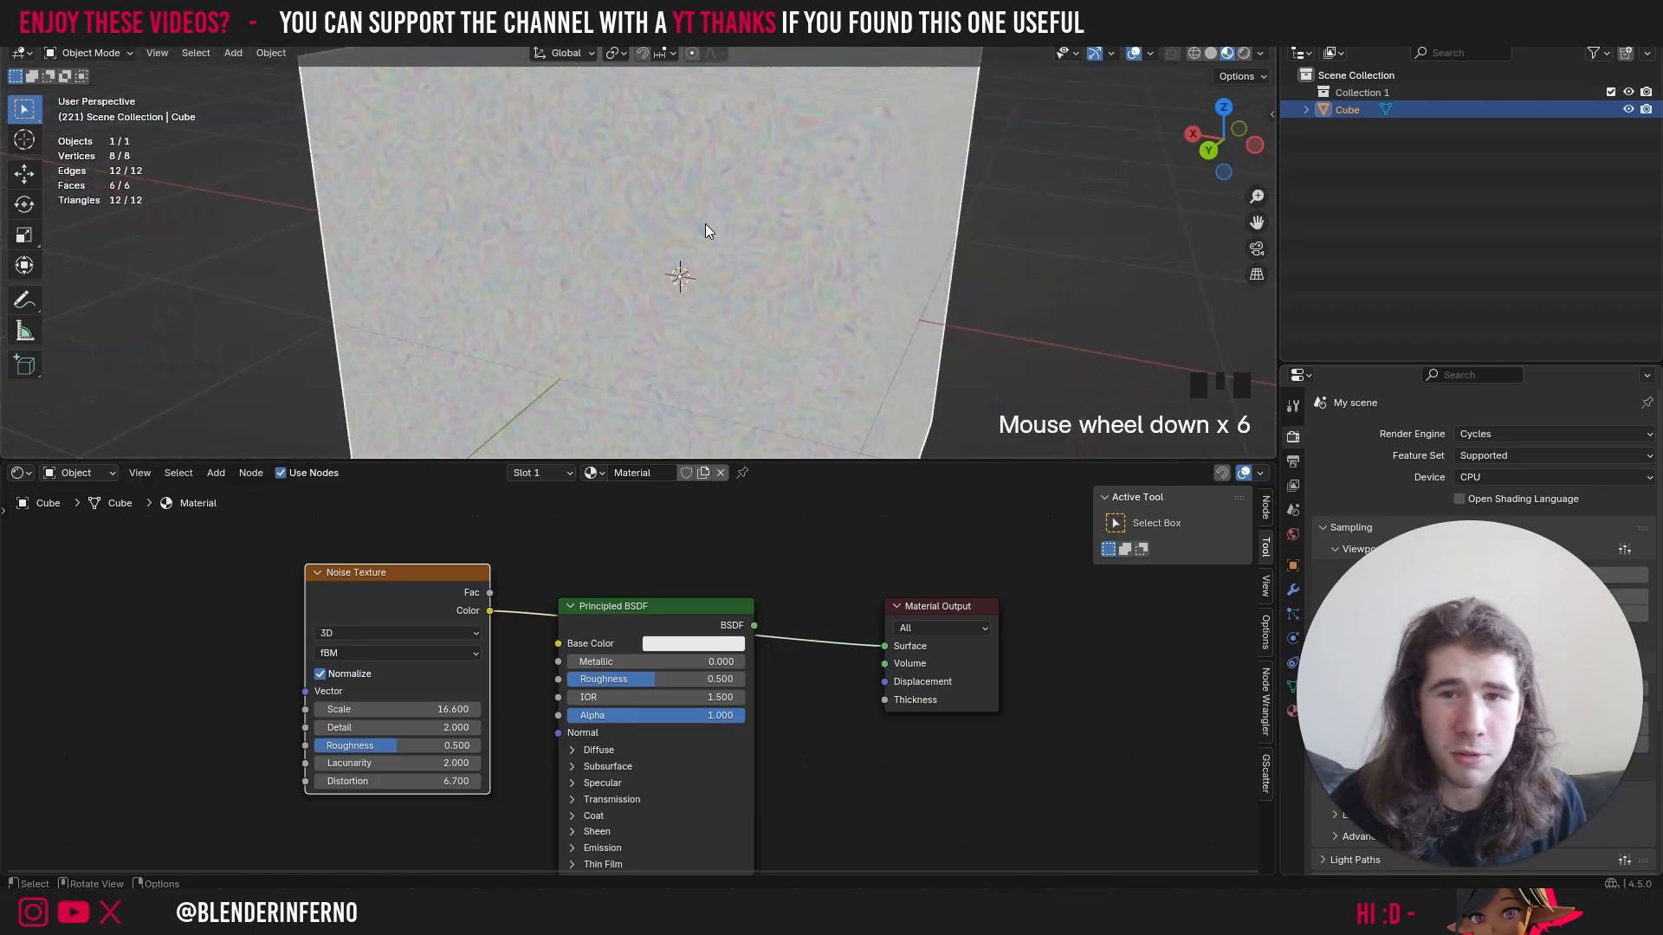
scroll(769, 284, up, 6)
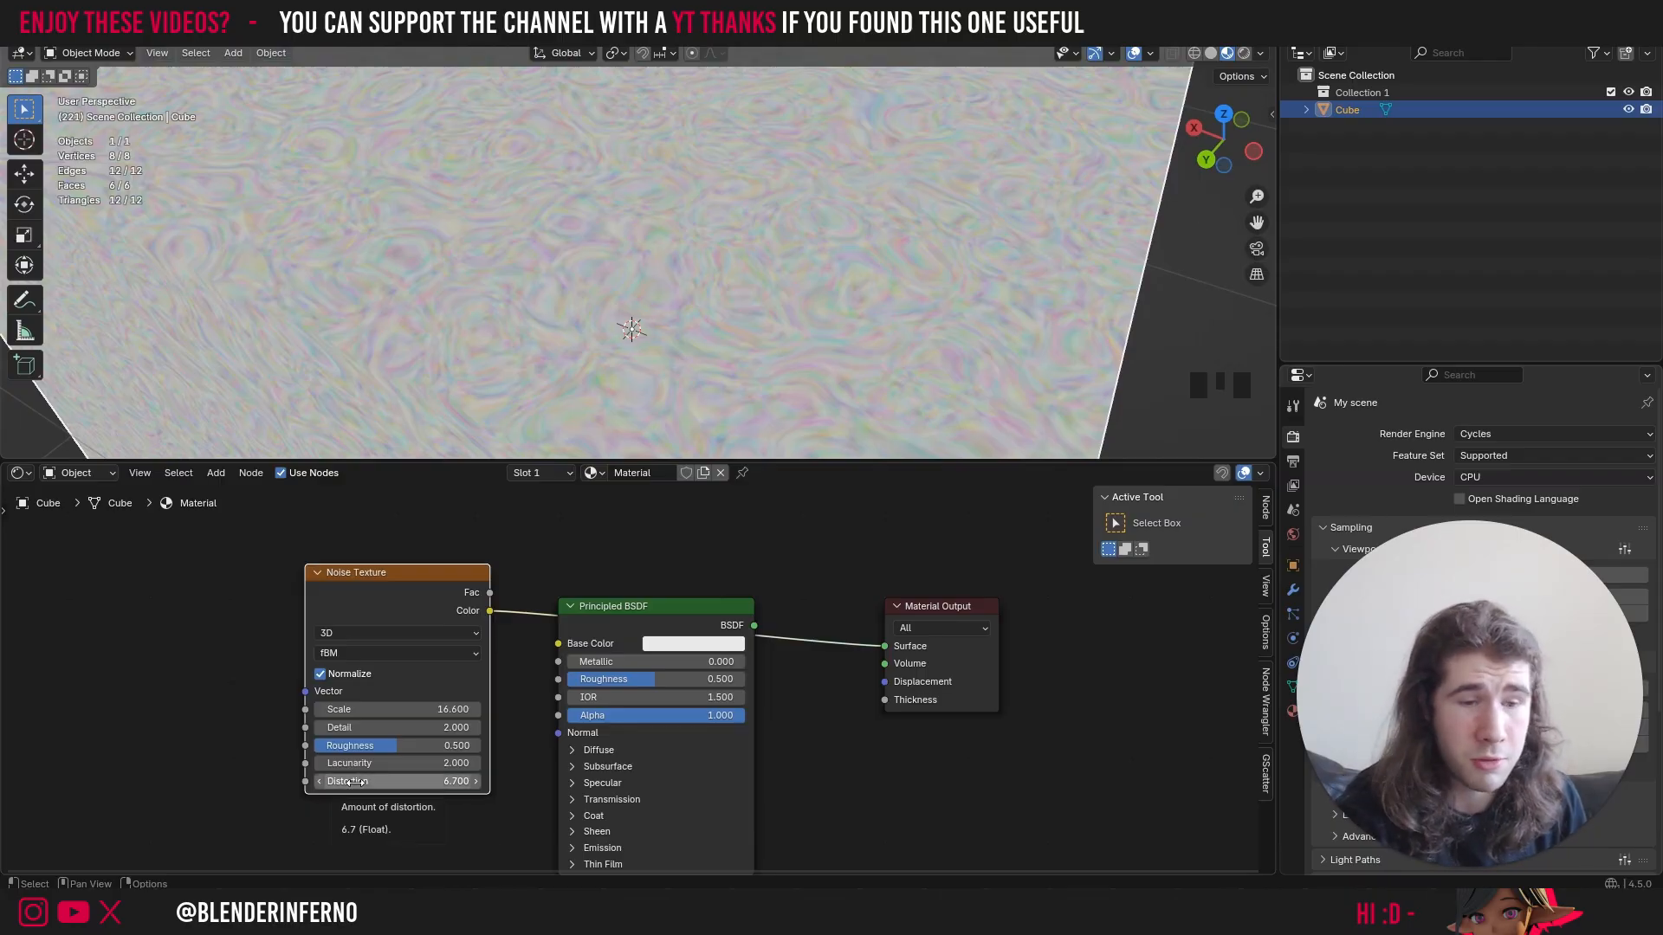
key(BackSpace)
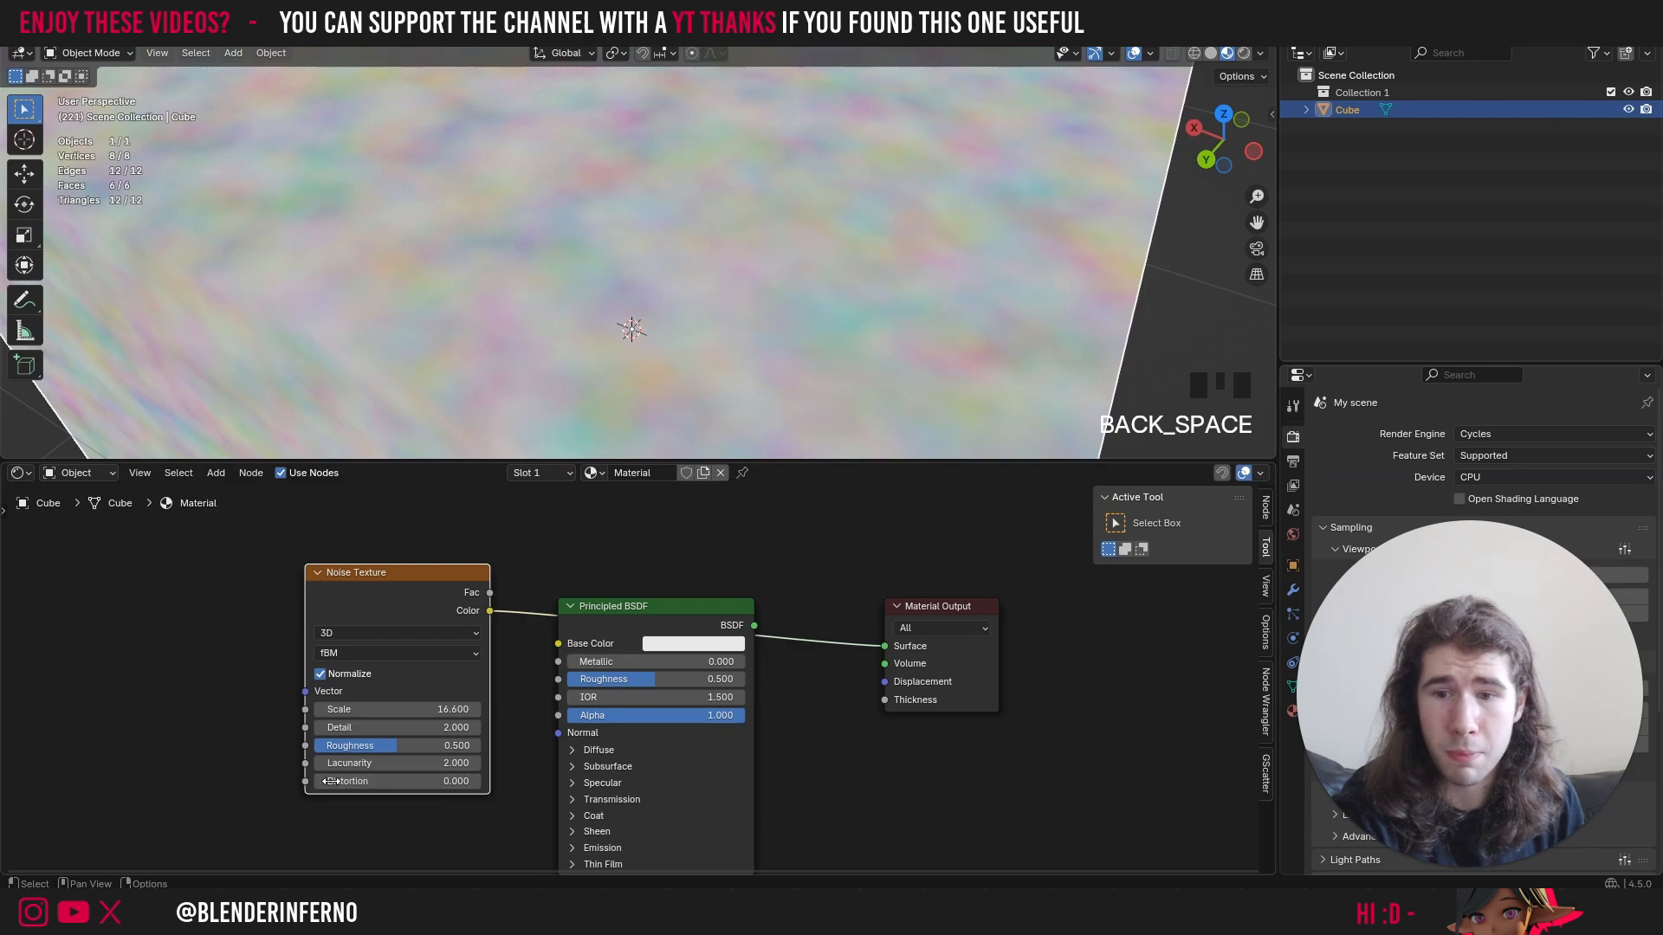
- Turn off Normalize on the Noise Texture with the type kept at fBM
scroll(572, 314, down, 4)
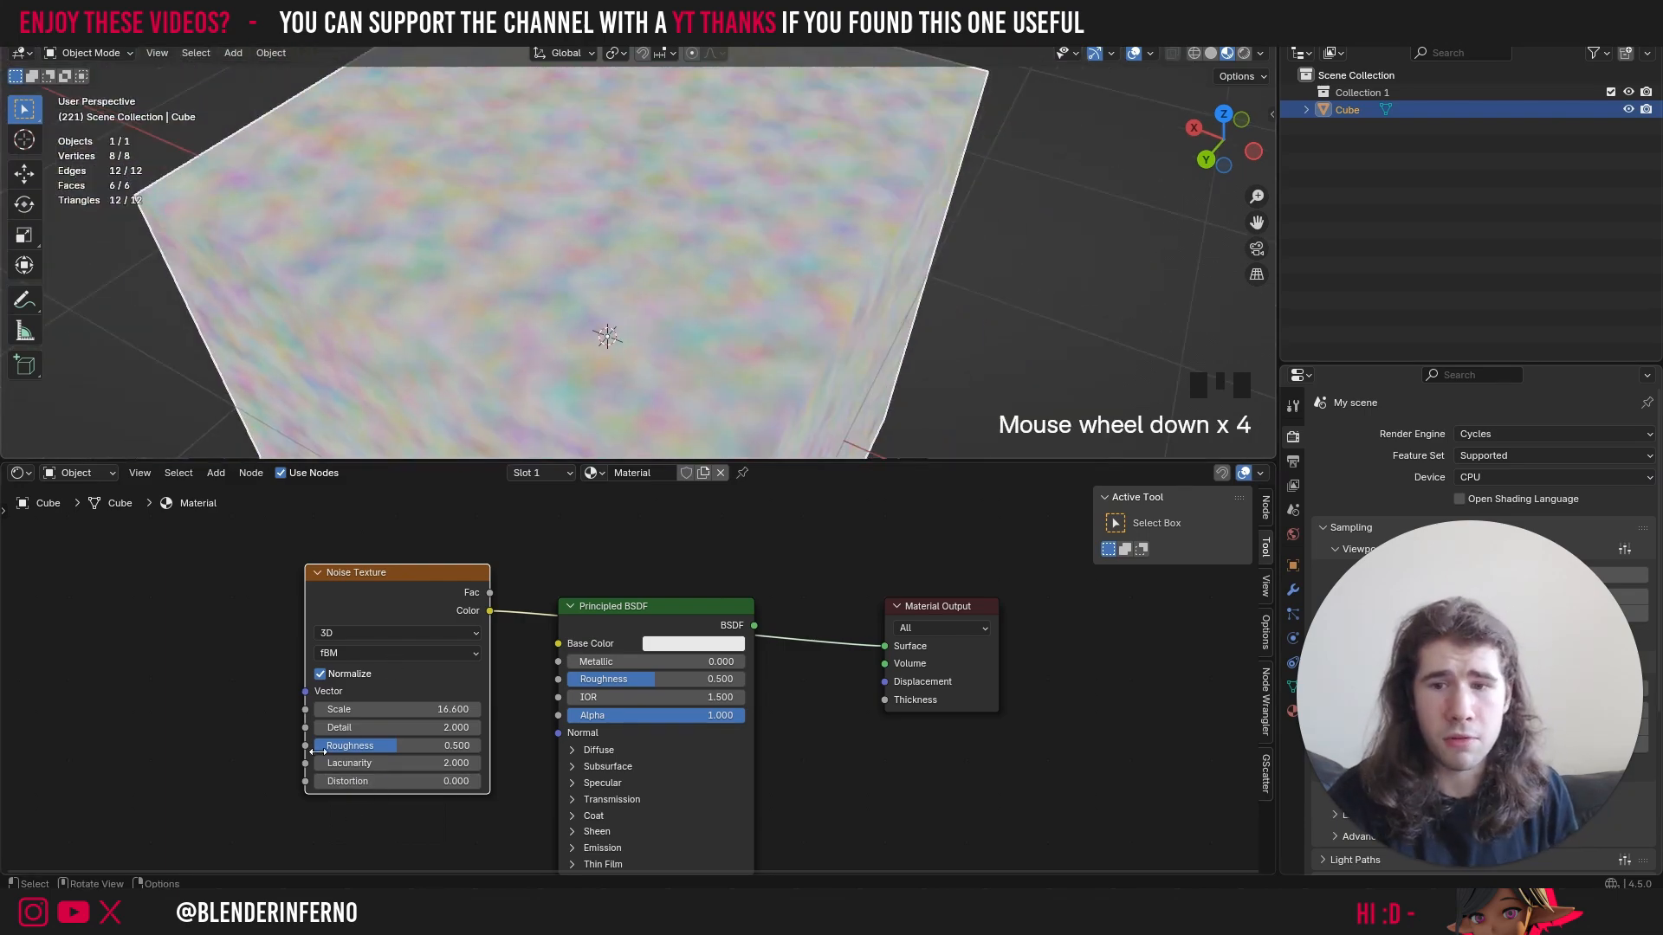
click(358, 655)
click(366, 650)
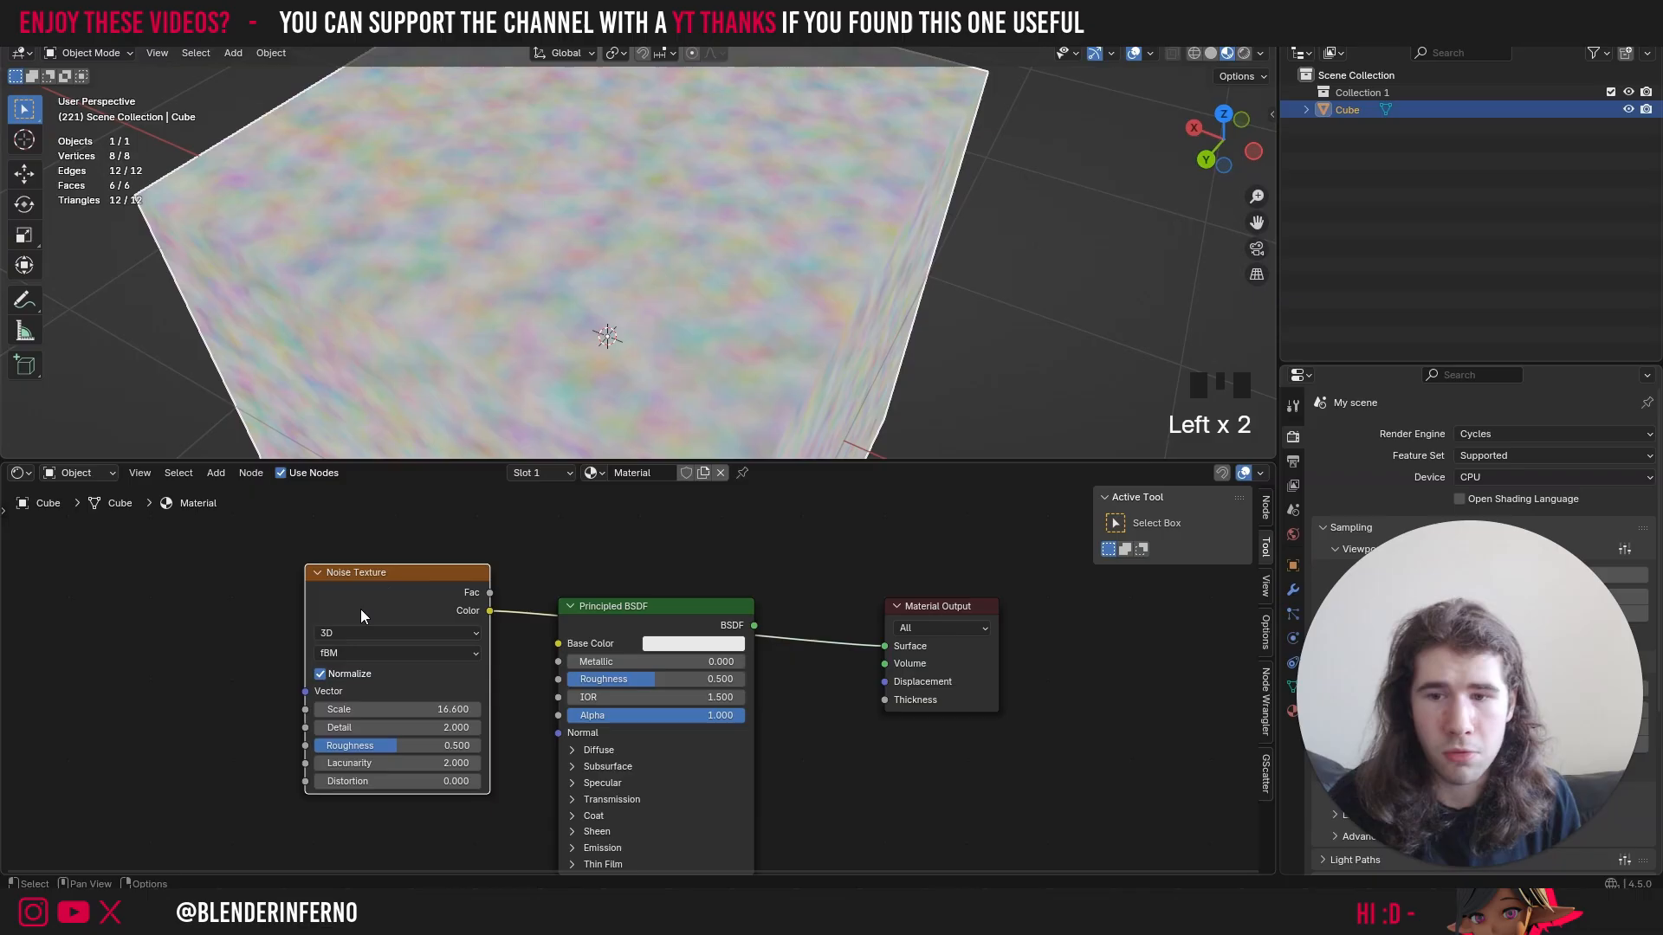
click(319, 673)
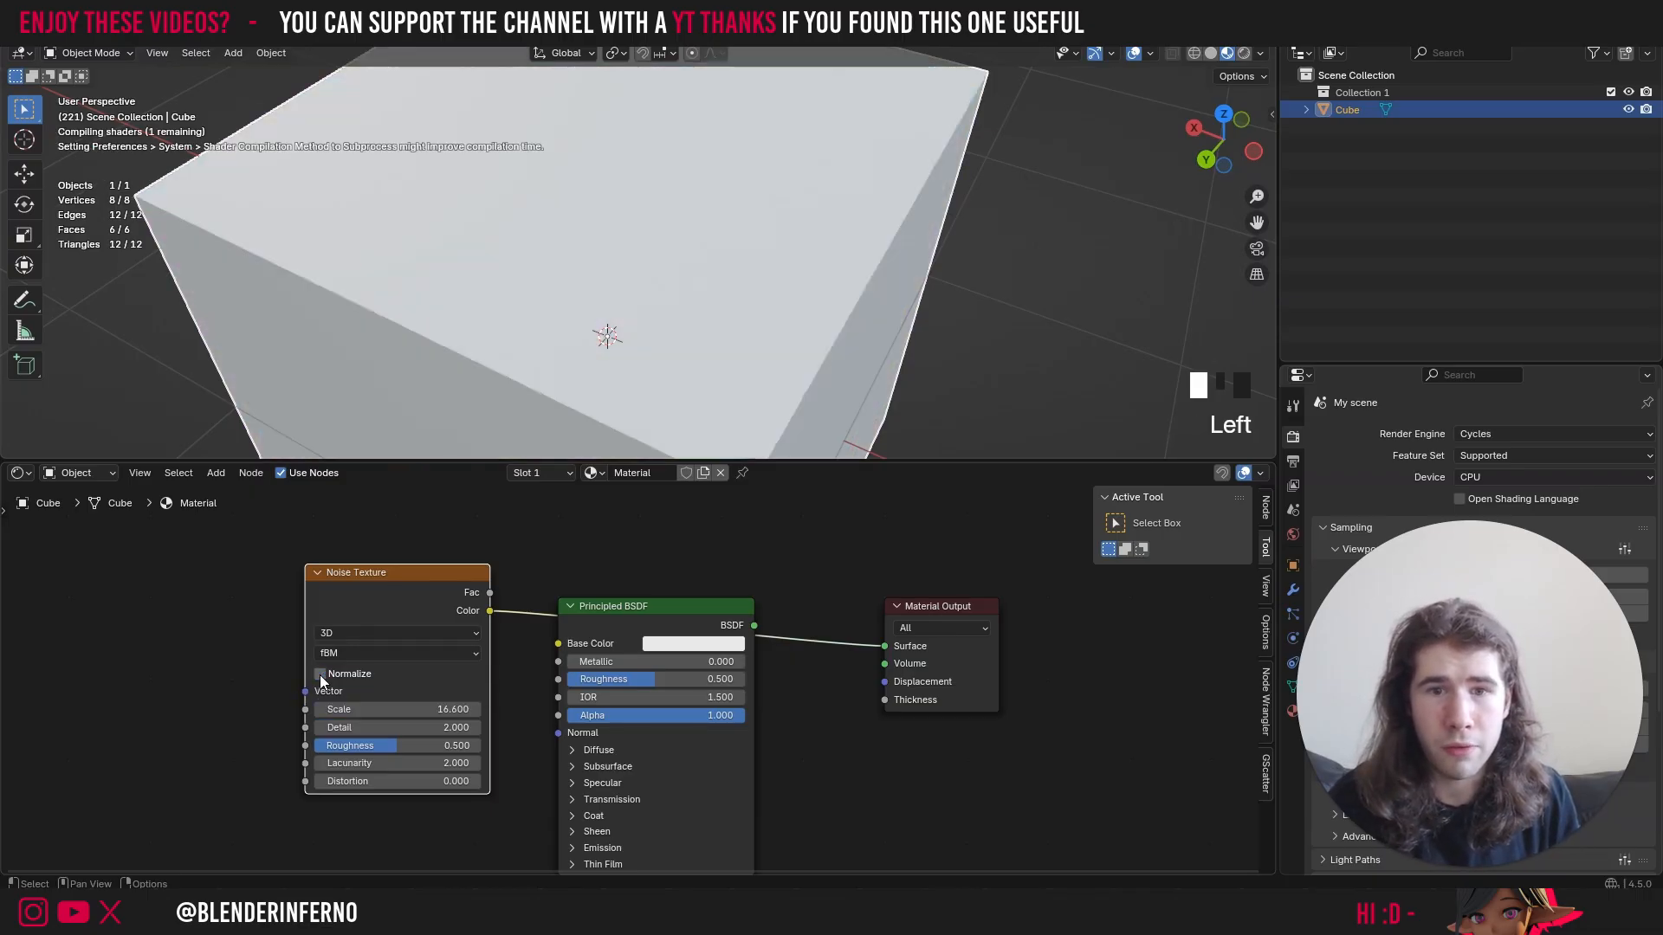
drag(1223, 138, 1162, 186)
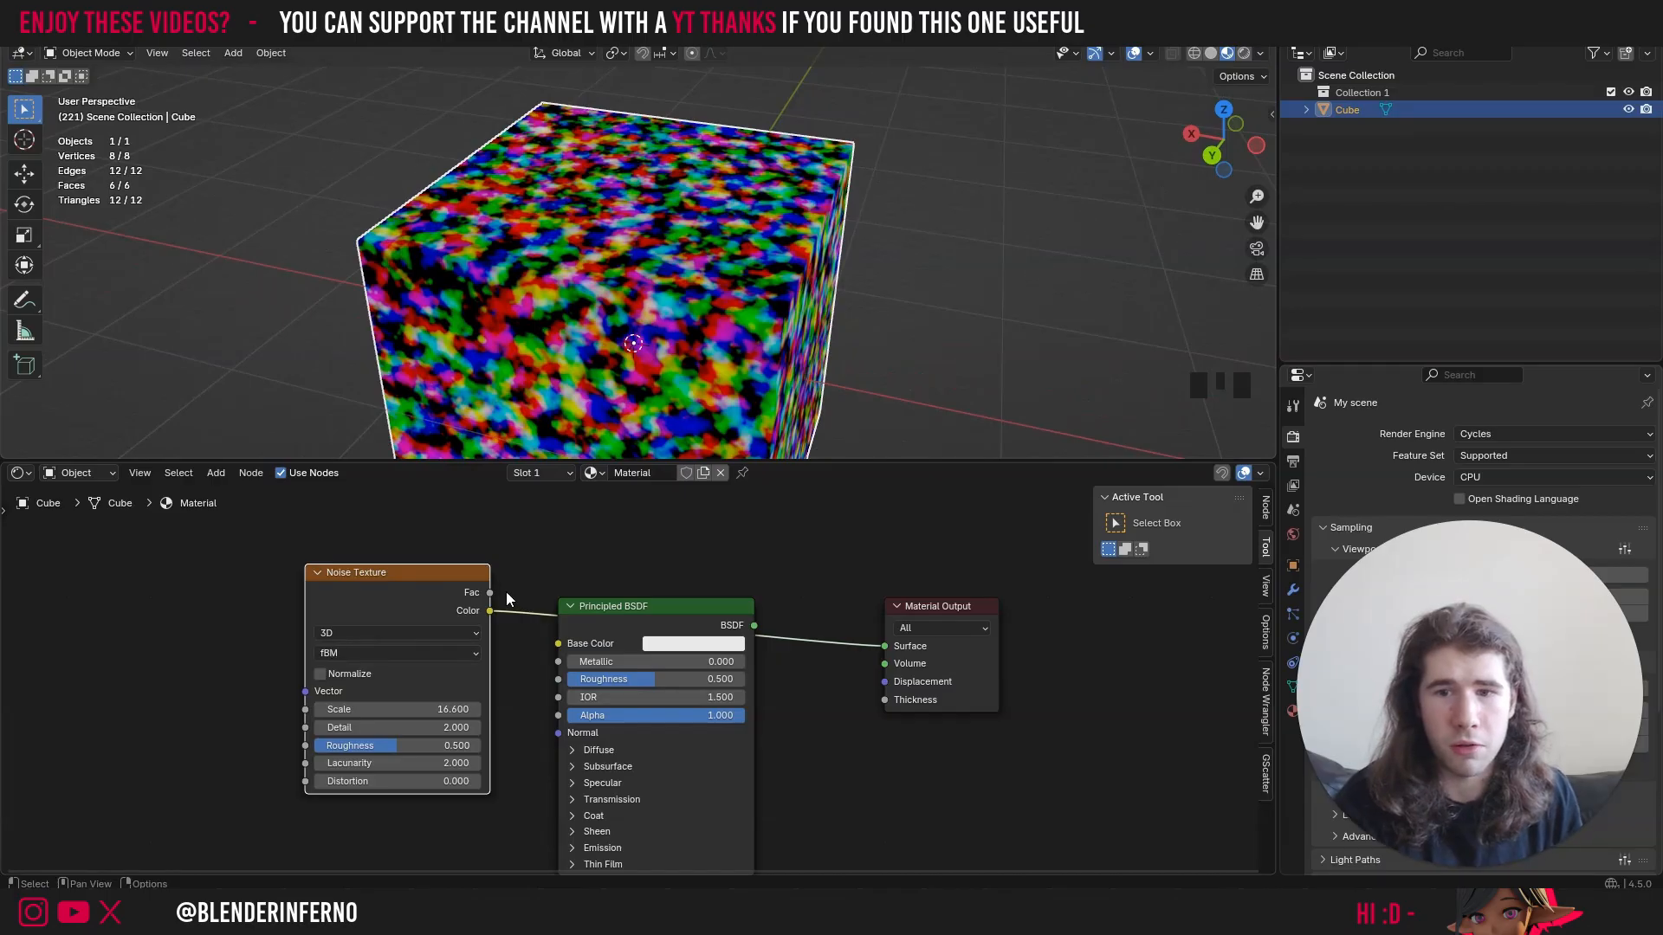
- Connect the Noise Texture's Fac output to the Material Output's Surface input and inspect the pattern on the cube
drag(490, 593, 890, 649)
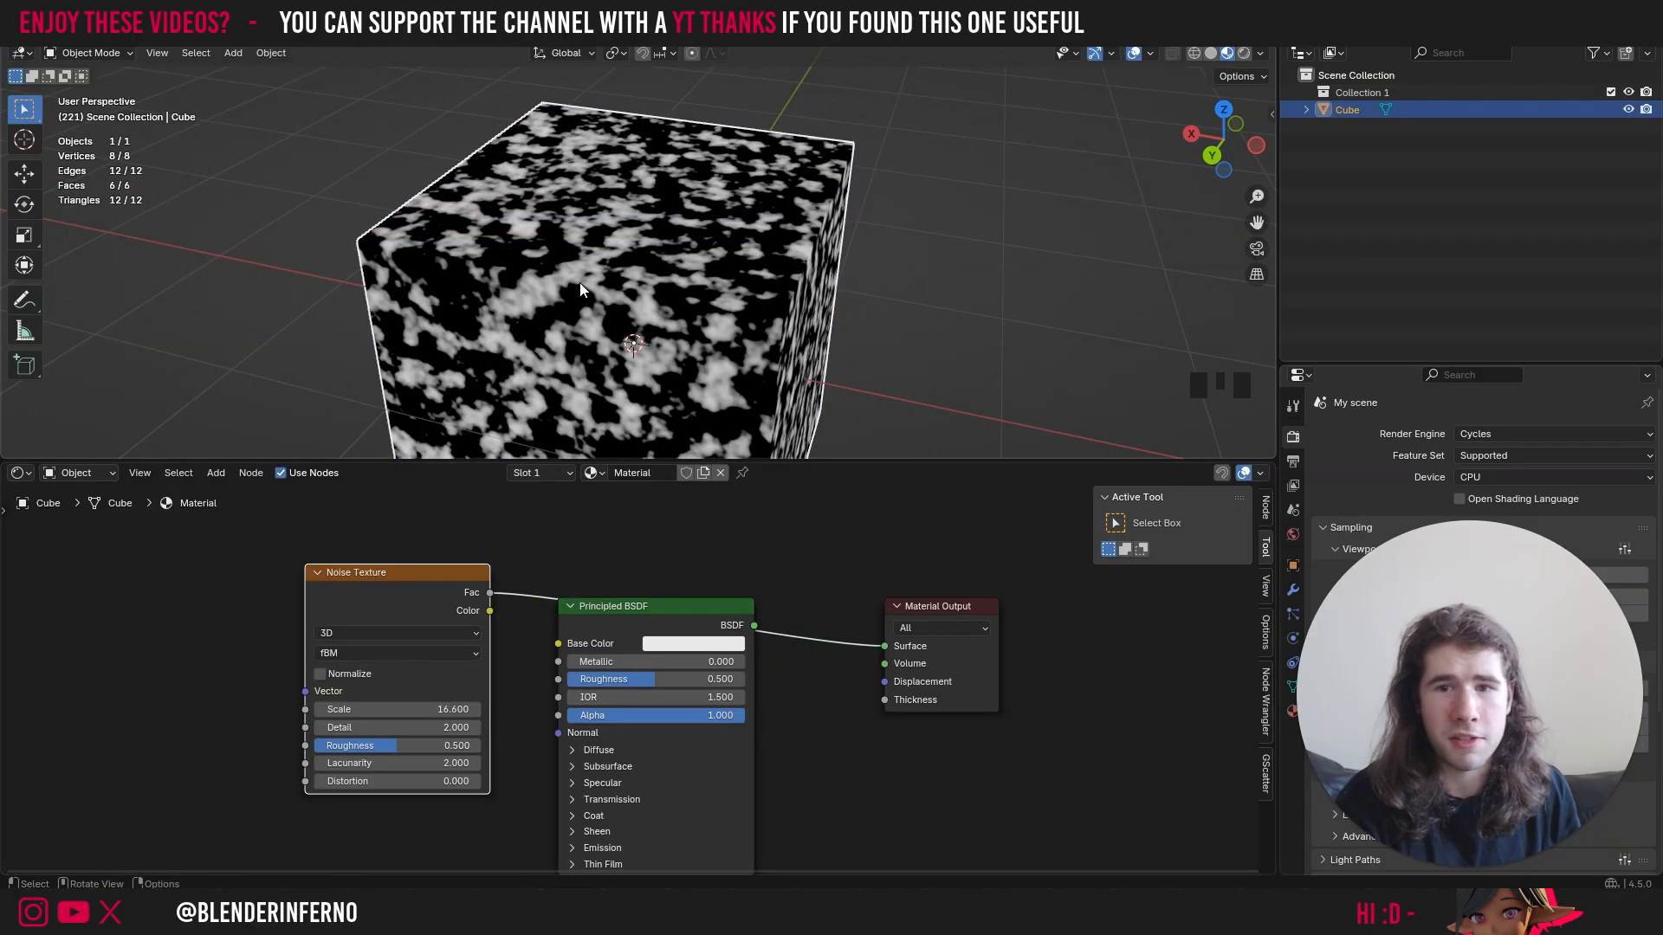
scroll(580, 282, up, 5)
drag(1247, 161, 995, 236)
scroll(995, 236, down, 3)
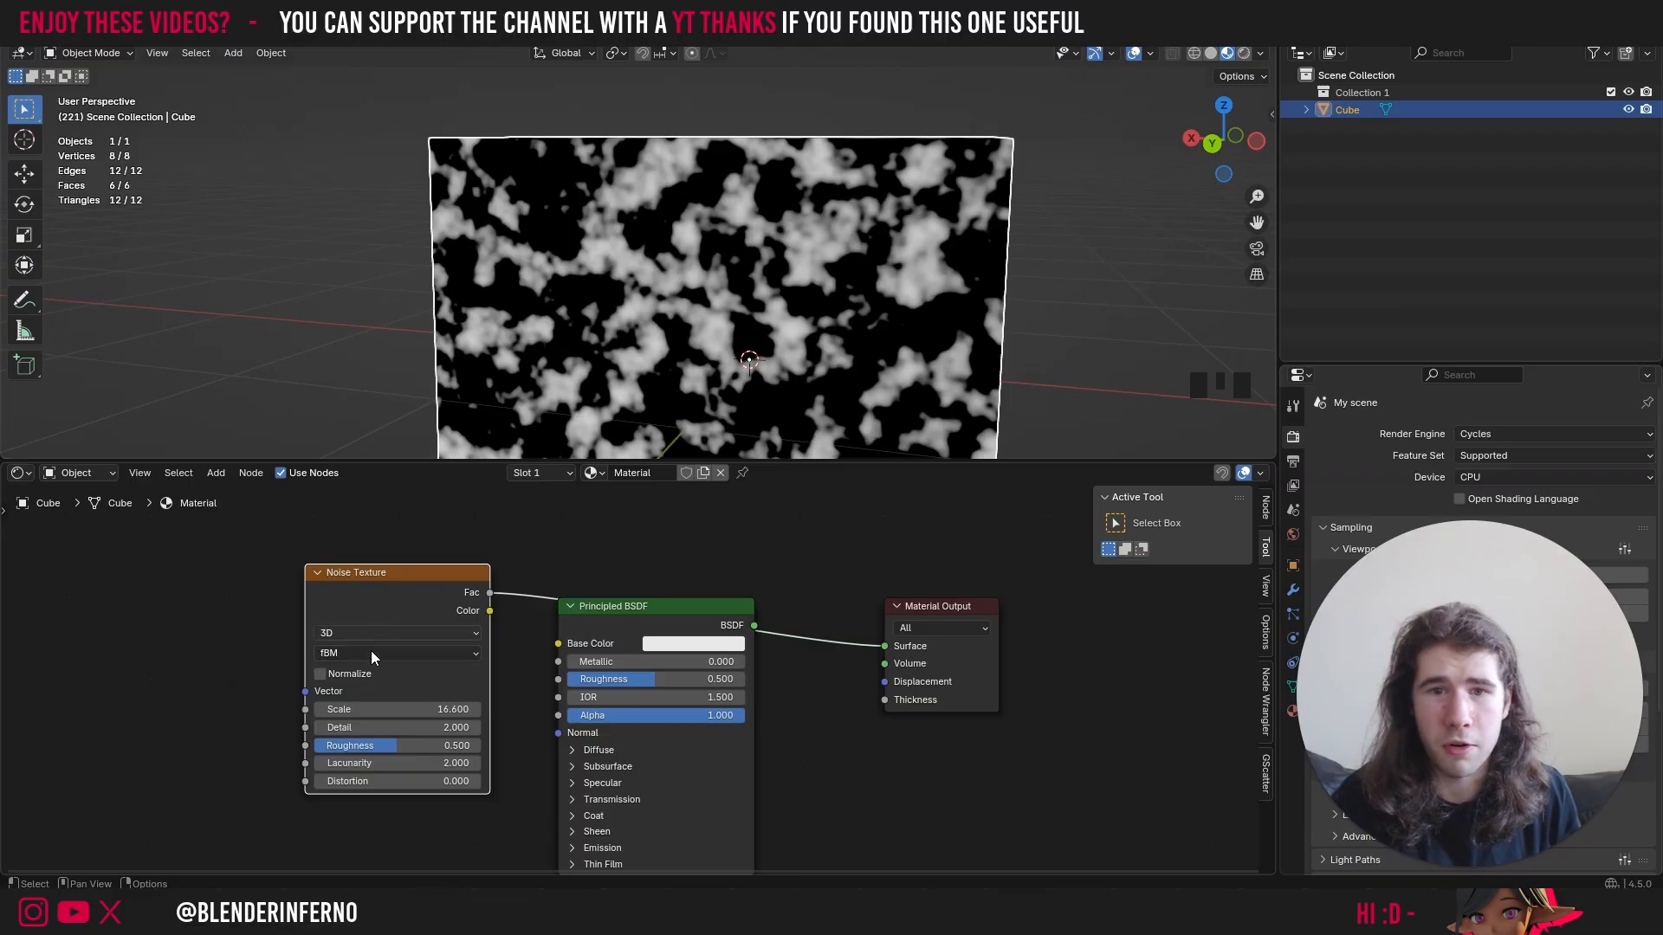
- Try the Multifractal type on the Noise Texture and undo the change
click(371, 651)
click(357, 694)
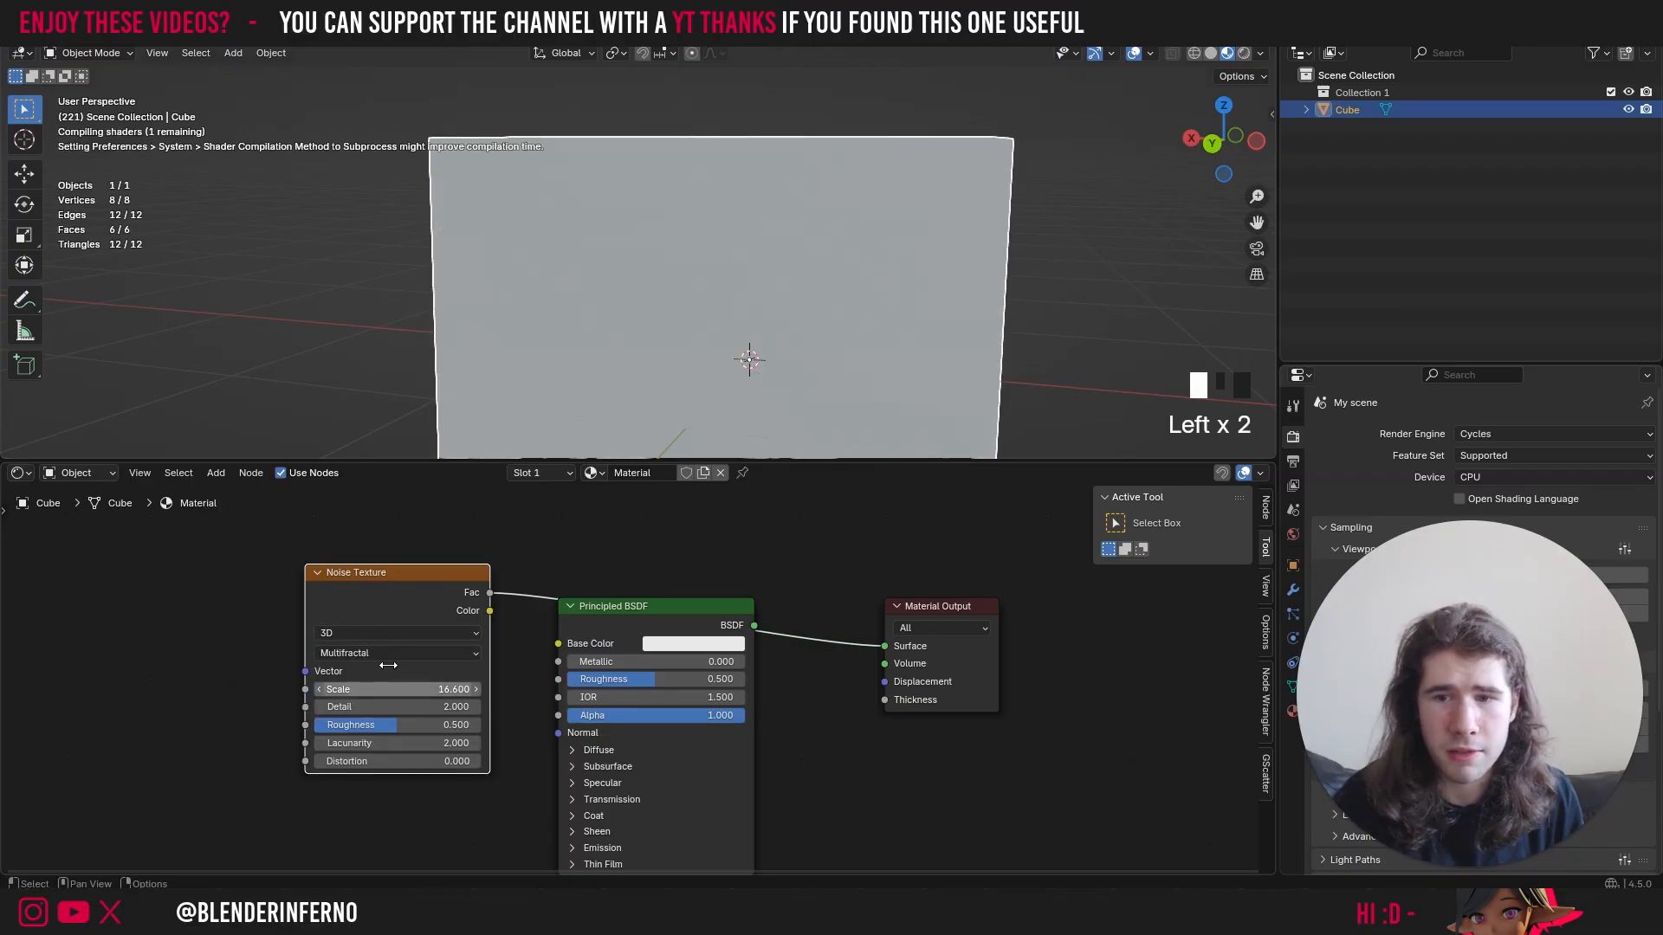
key(ctrl+z)
scroll(658, 286, up, 8)
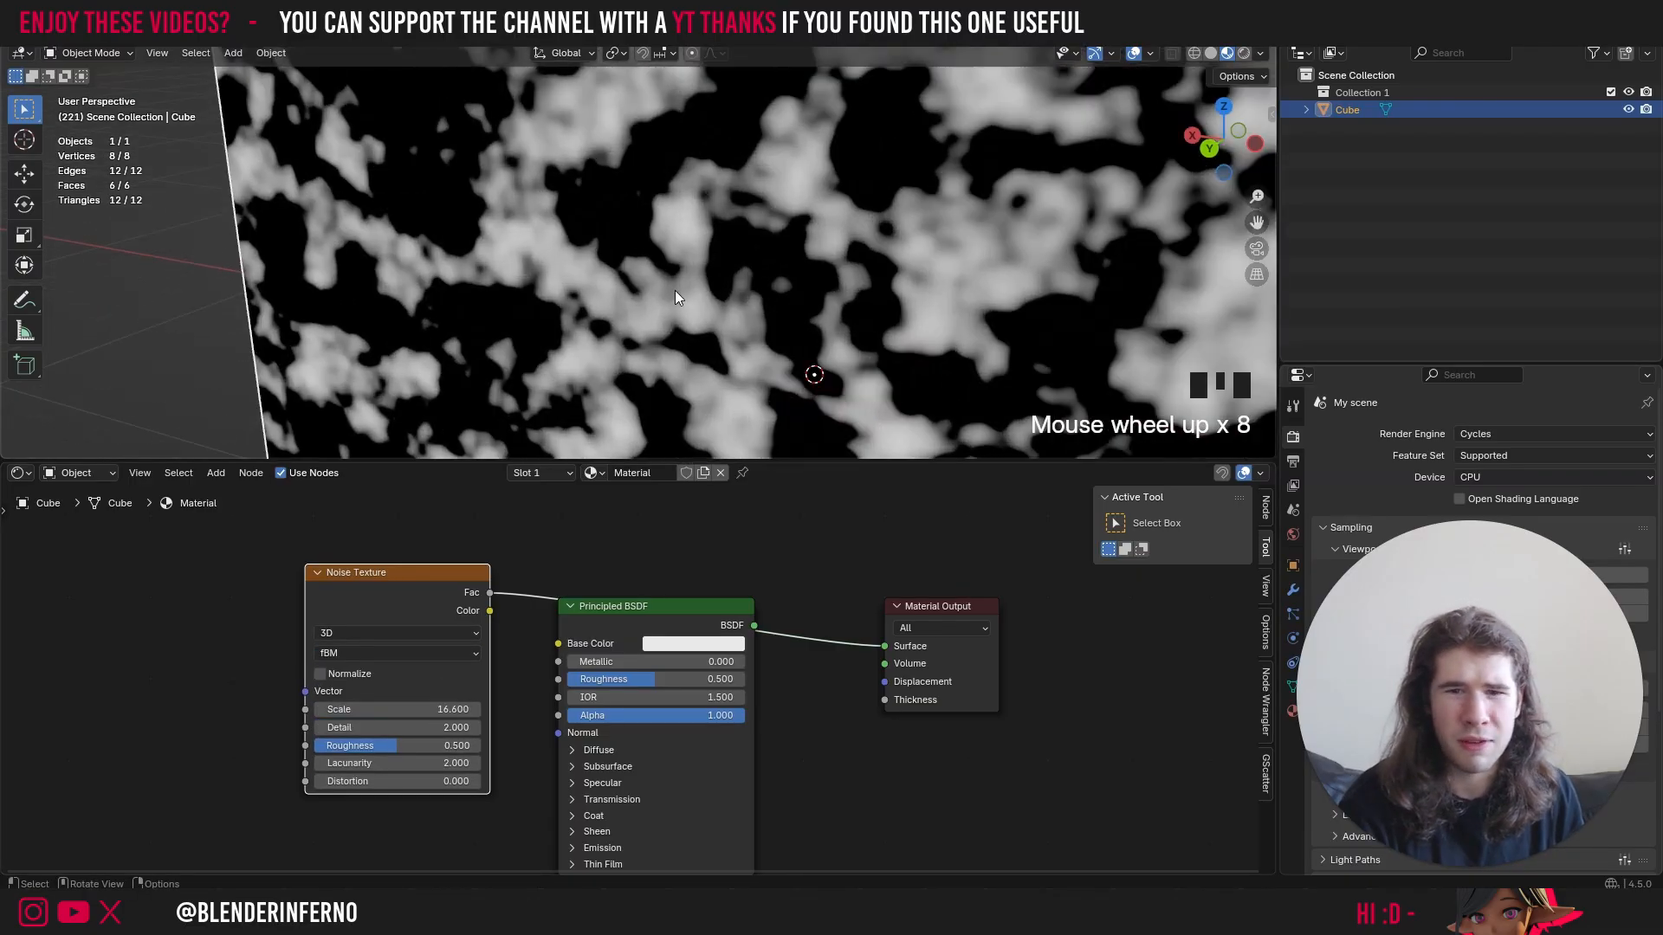
scroll(674, 289, up, 1)
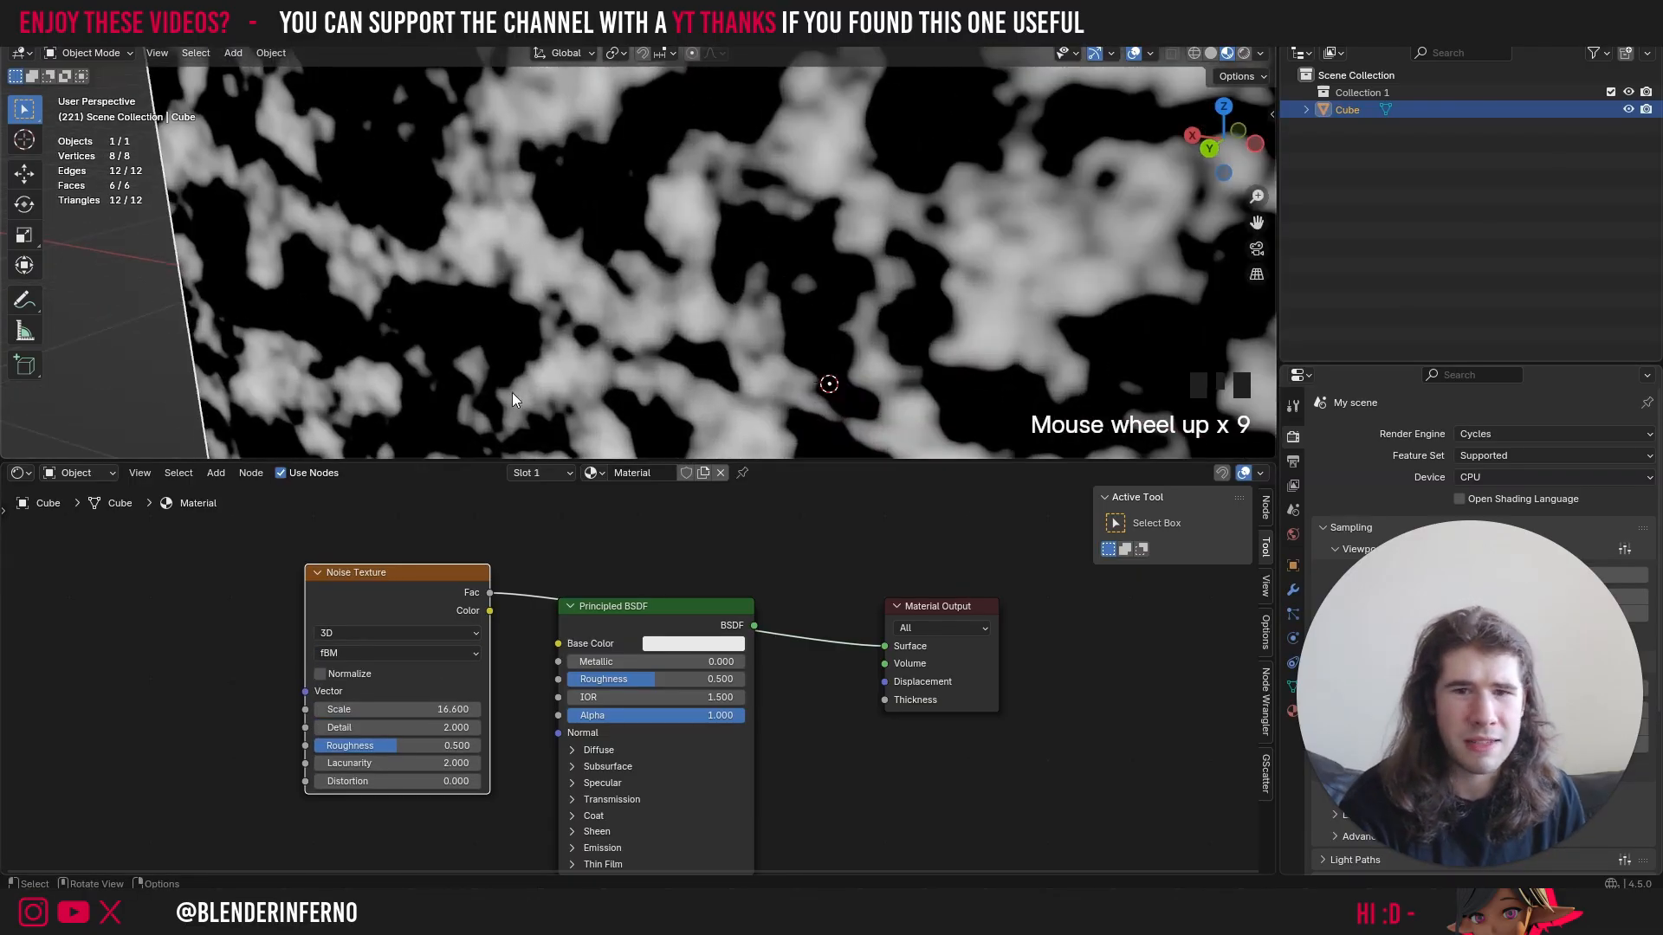
- Review the available noise types and their descriptions, keeping fBM selected
click(389, 652)
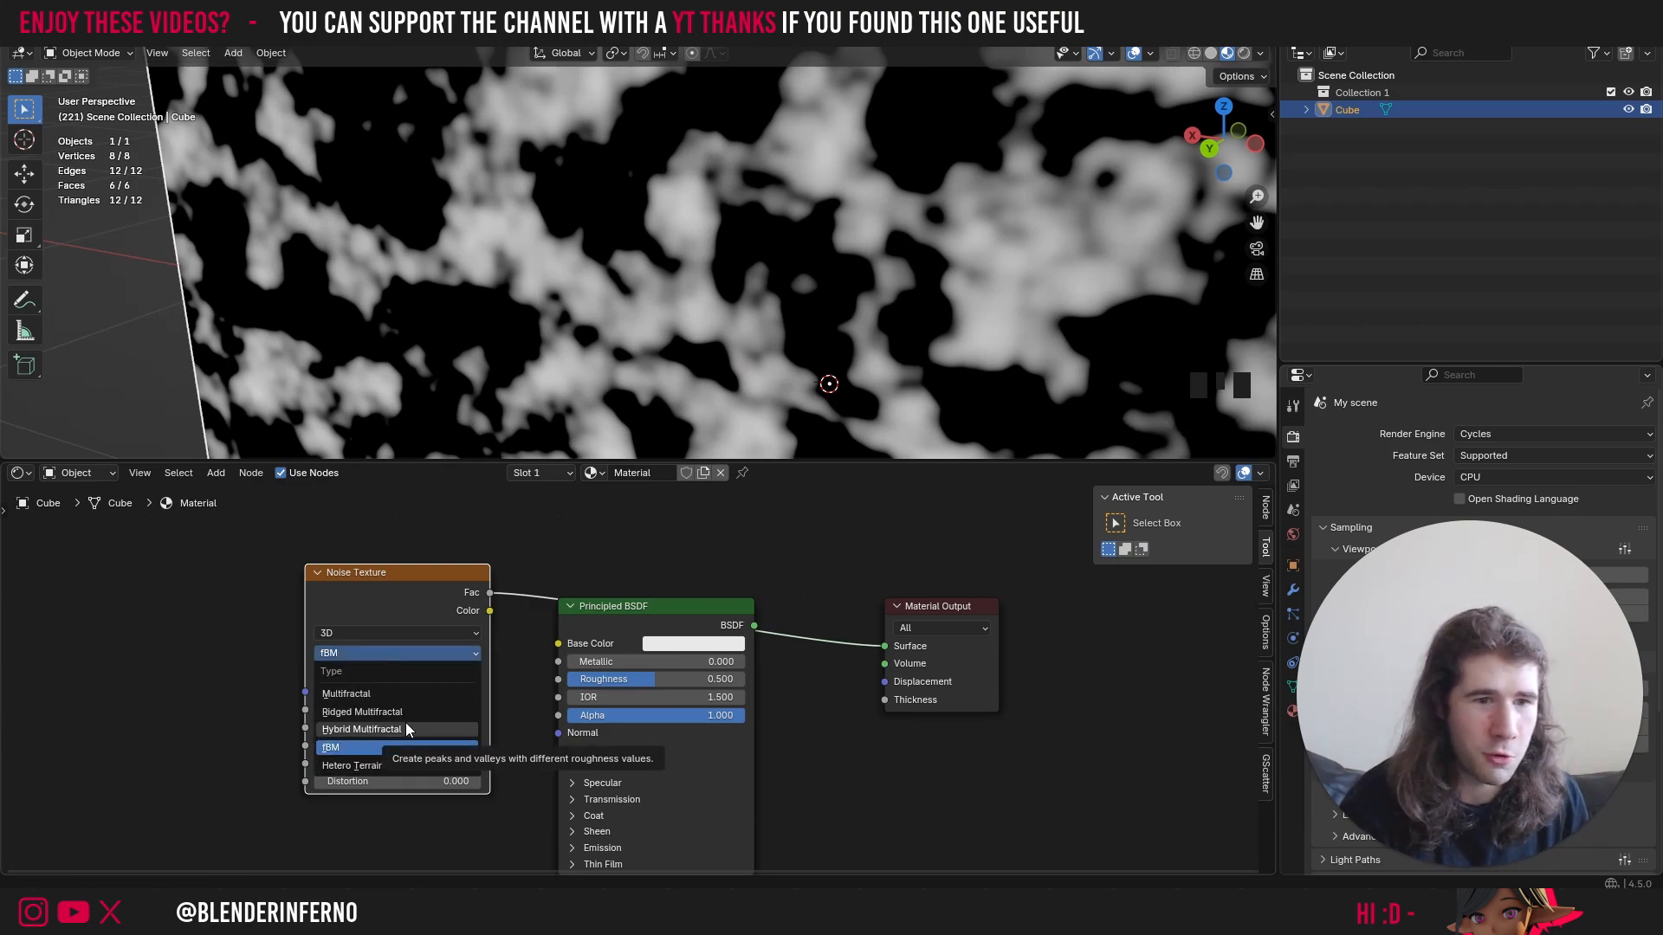
click(406, 747)
click(412, 654)
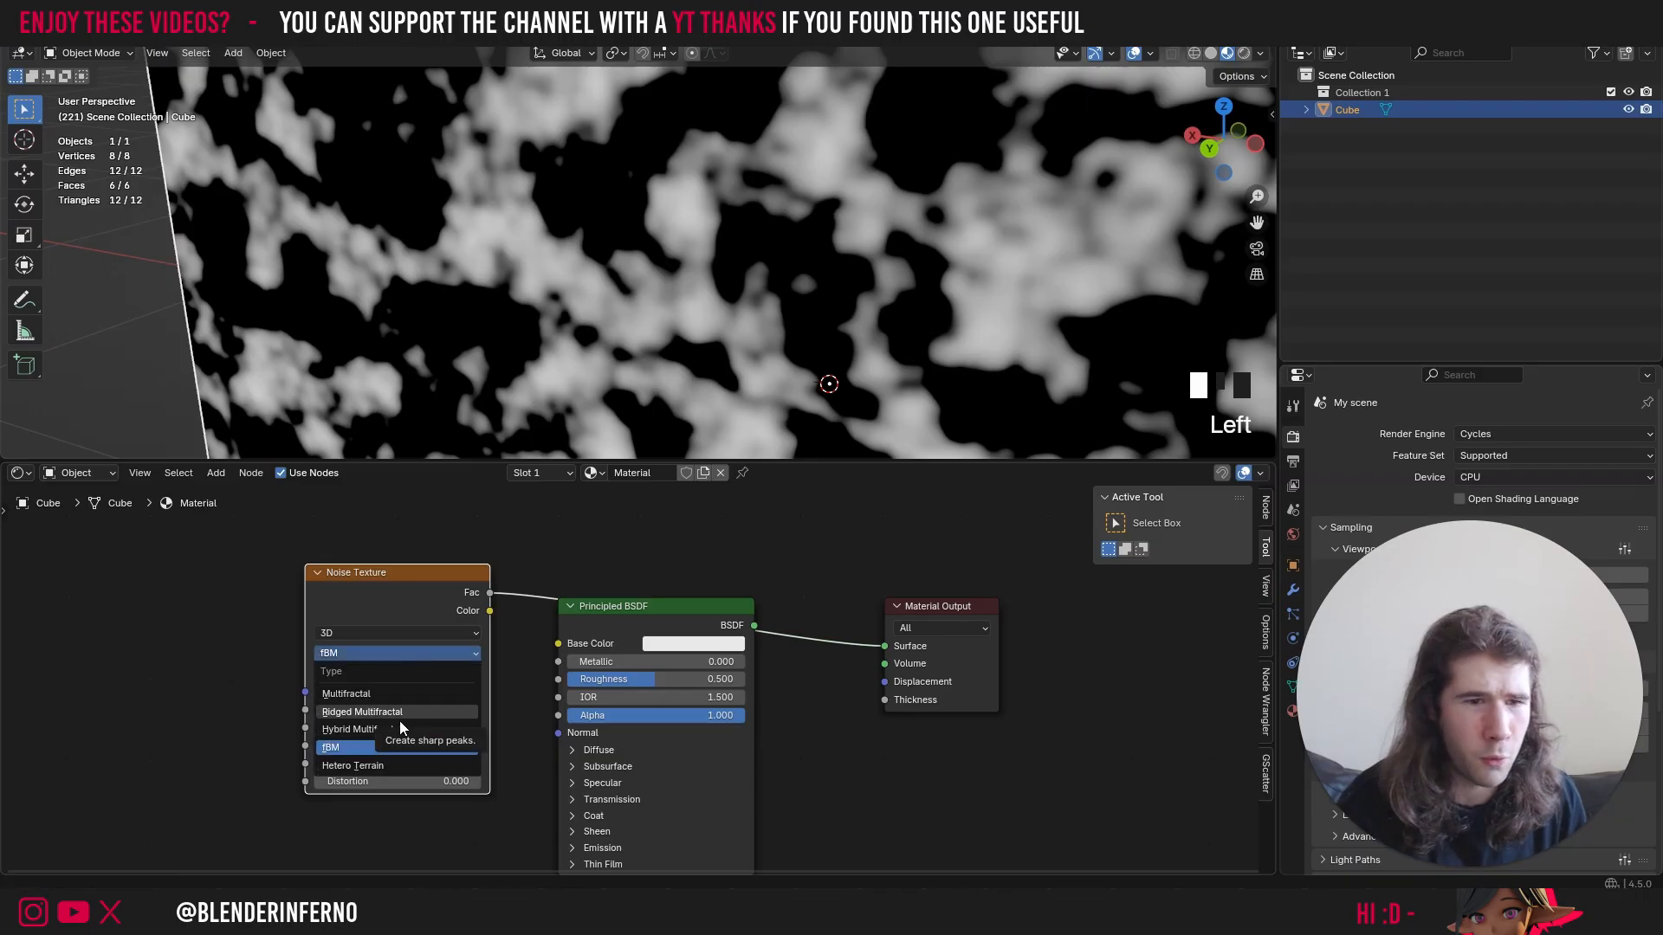
click(381, 747)
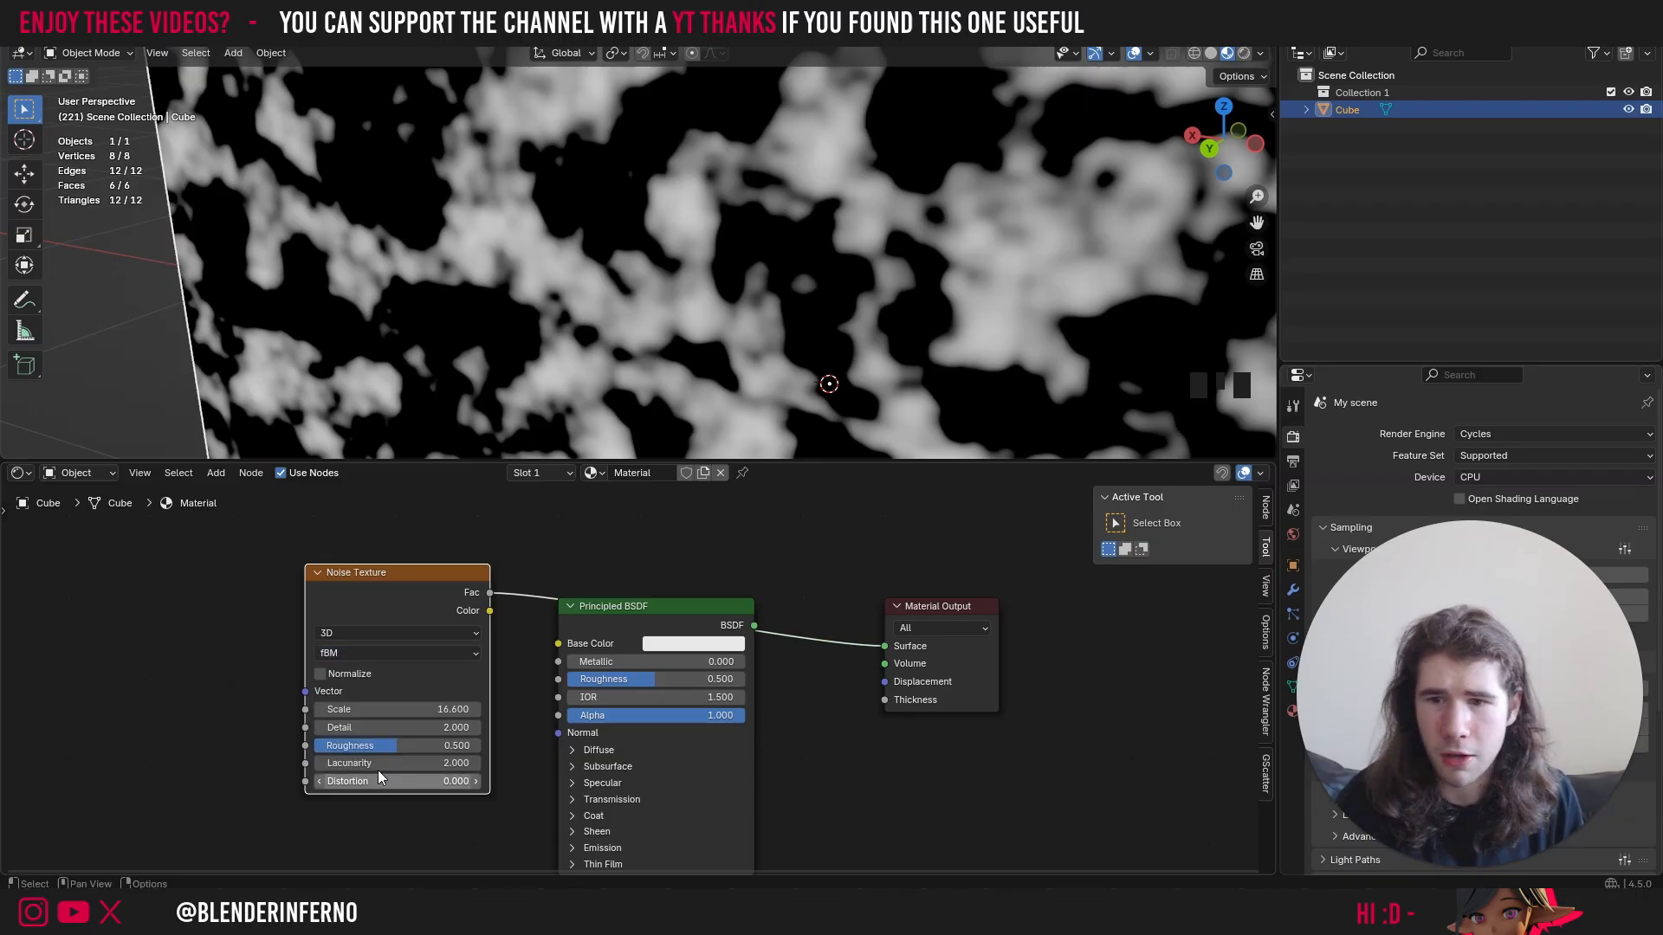
- Switch the noise type to Hetero Terrain and inspect the pattern across the cube's faces
click(387, 657)
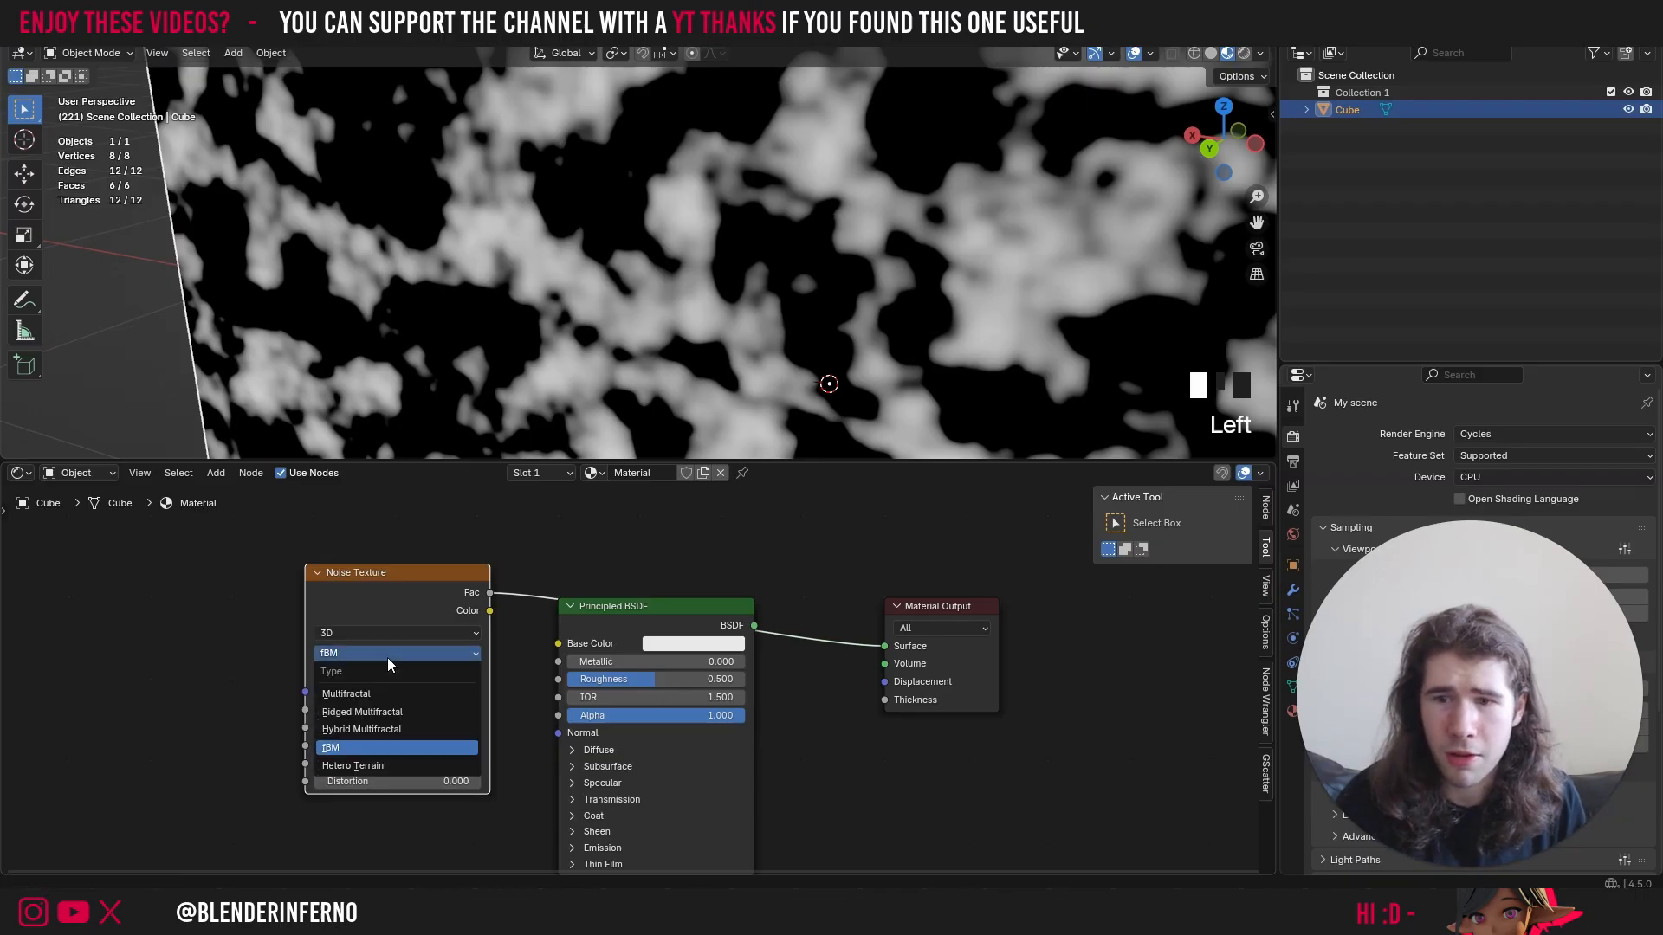
click(366, 764)
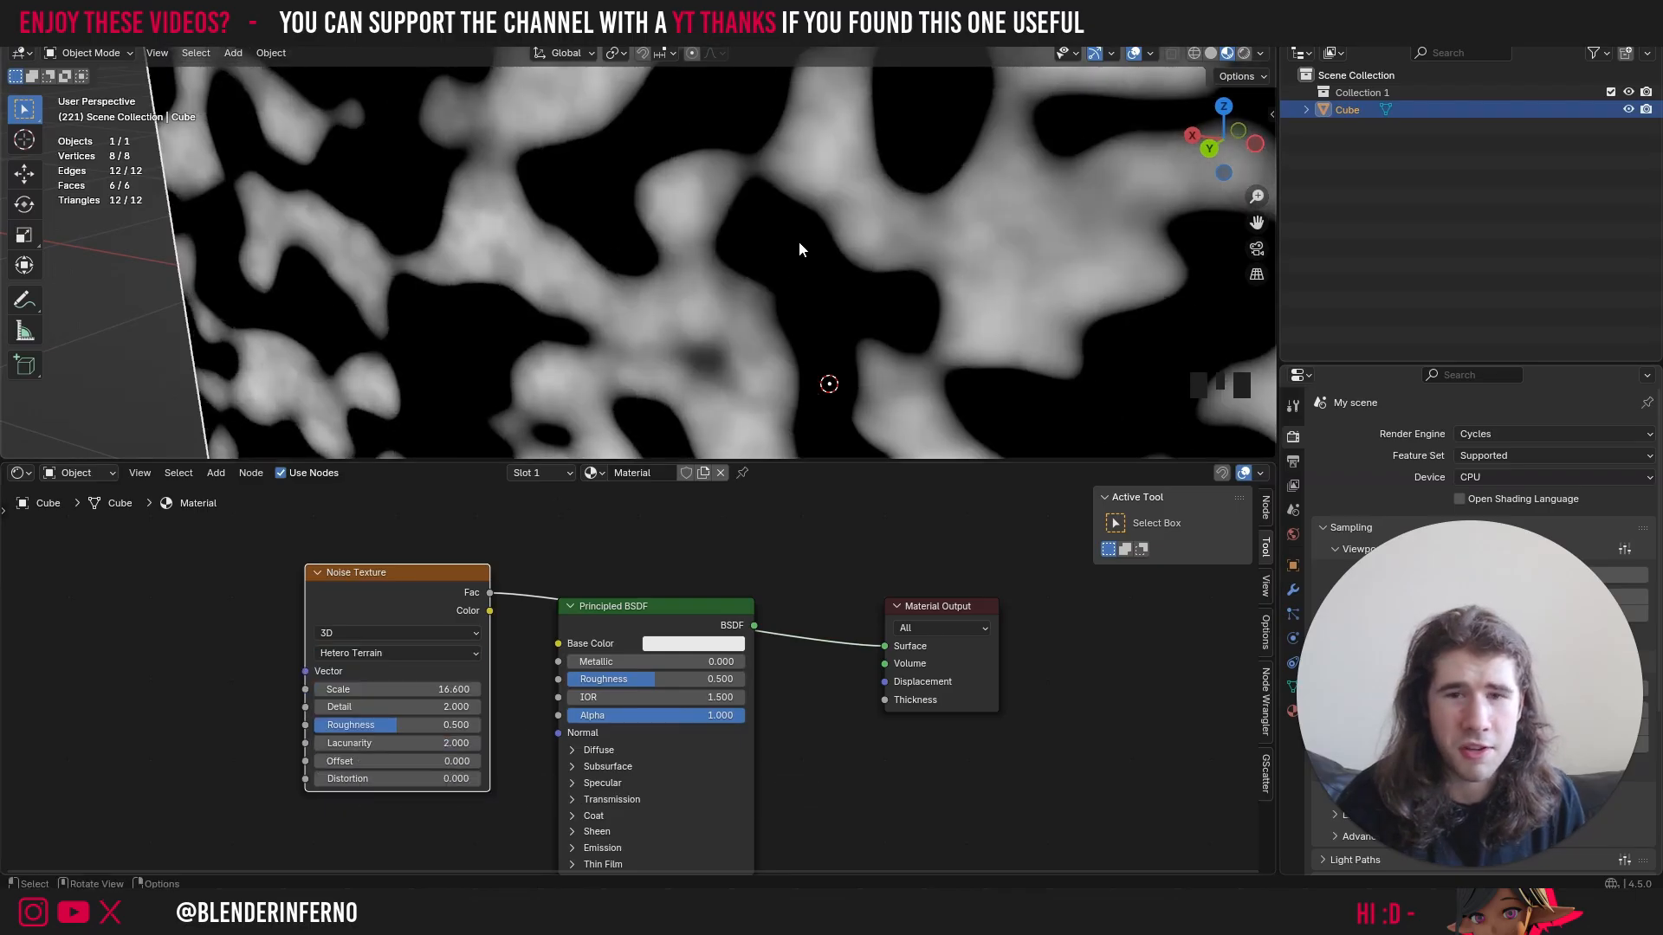
scroll(799, 241, down, 3)
scroll(799, 241, down, 2)
mouse_move(1221, 137)
mouse_down()
mouse_move(1199, 169)
mouse_move(1213, 141)
mouse_up()
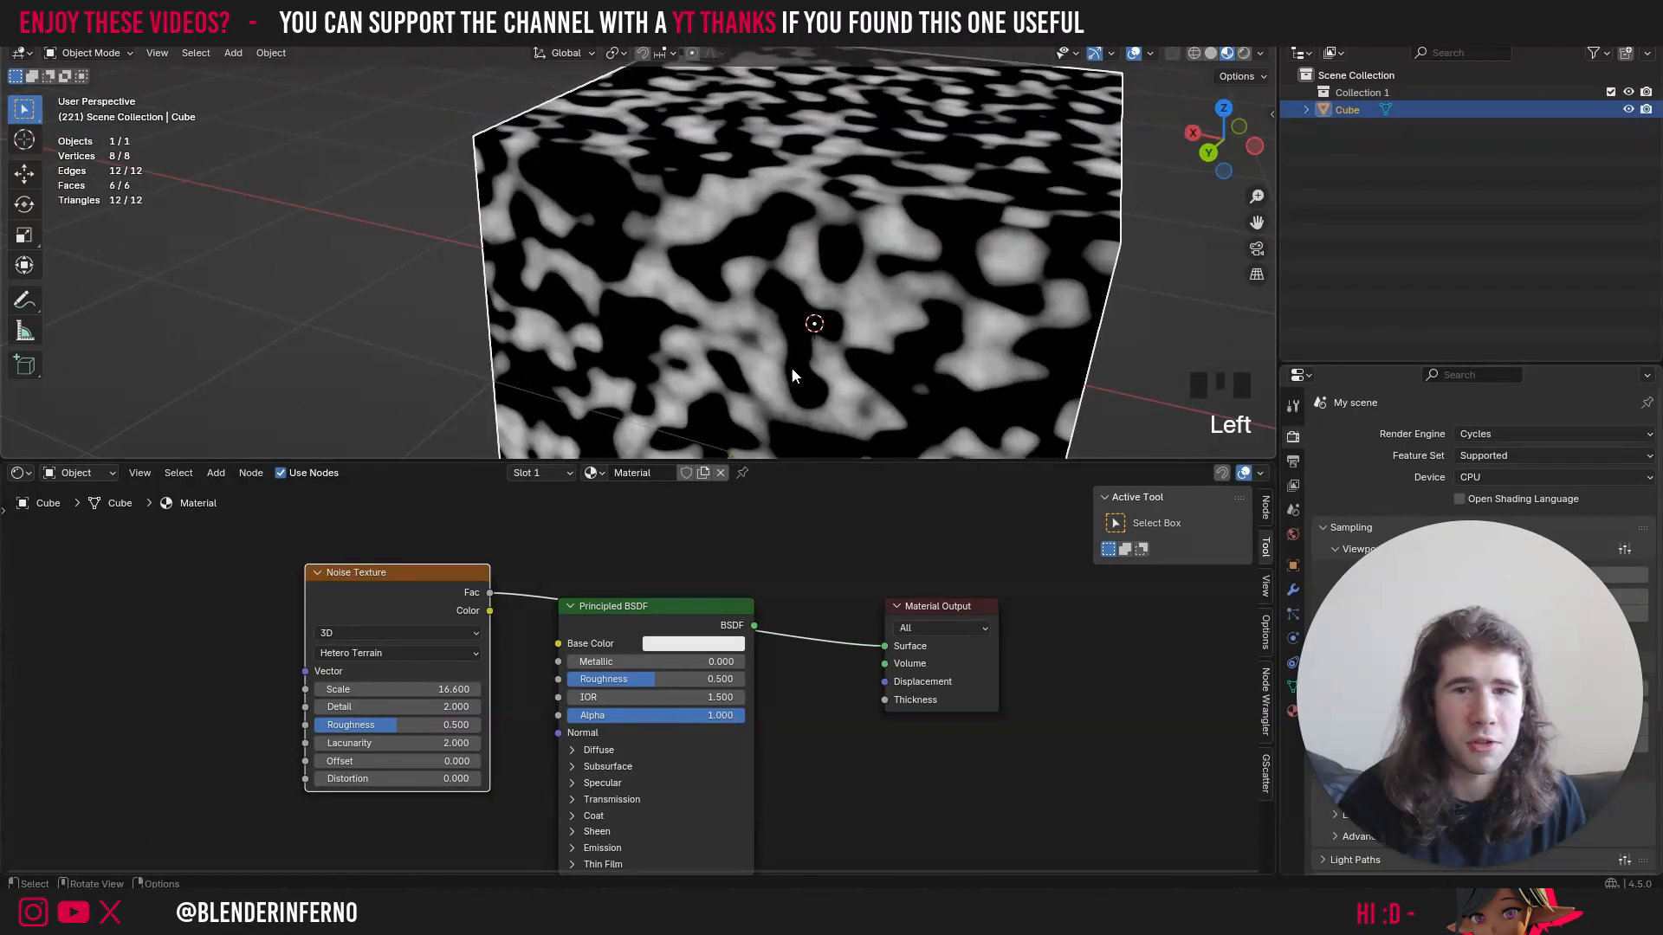
- Switch the Noise Texture's type from Hetero Terrain to Multifractal
click(393, 655)
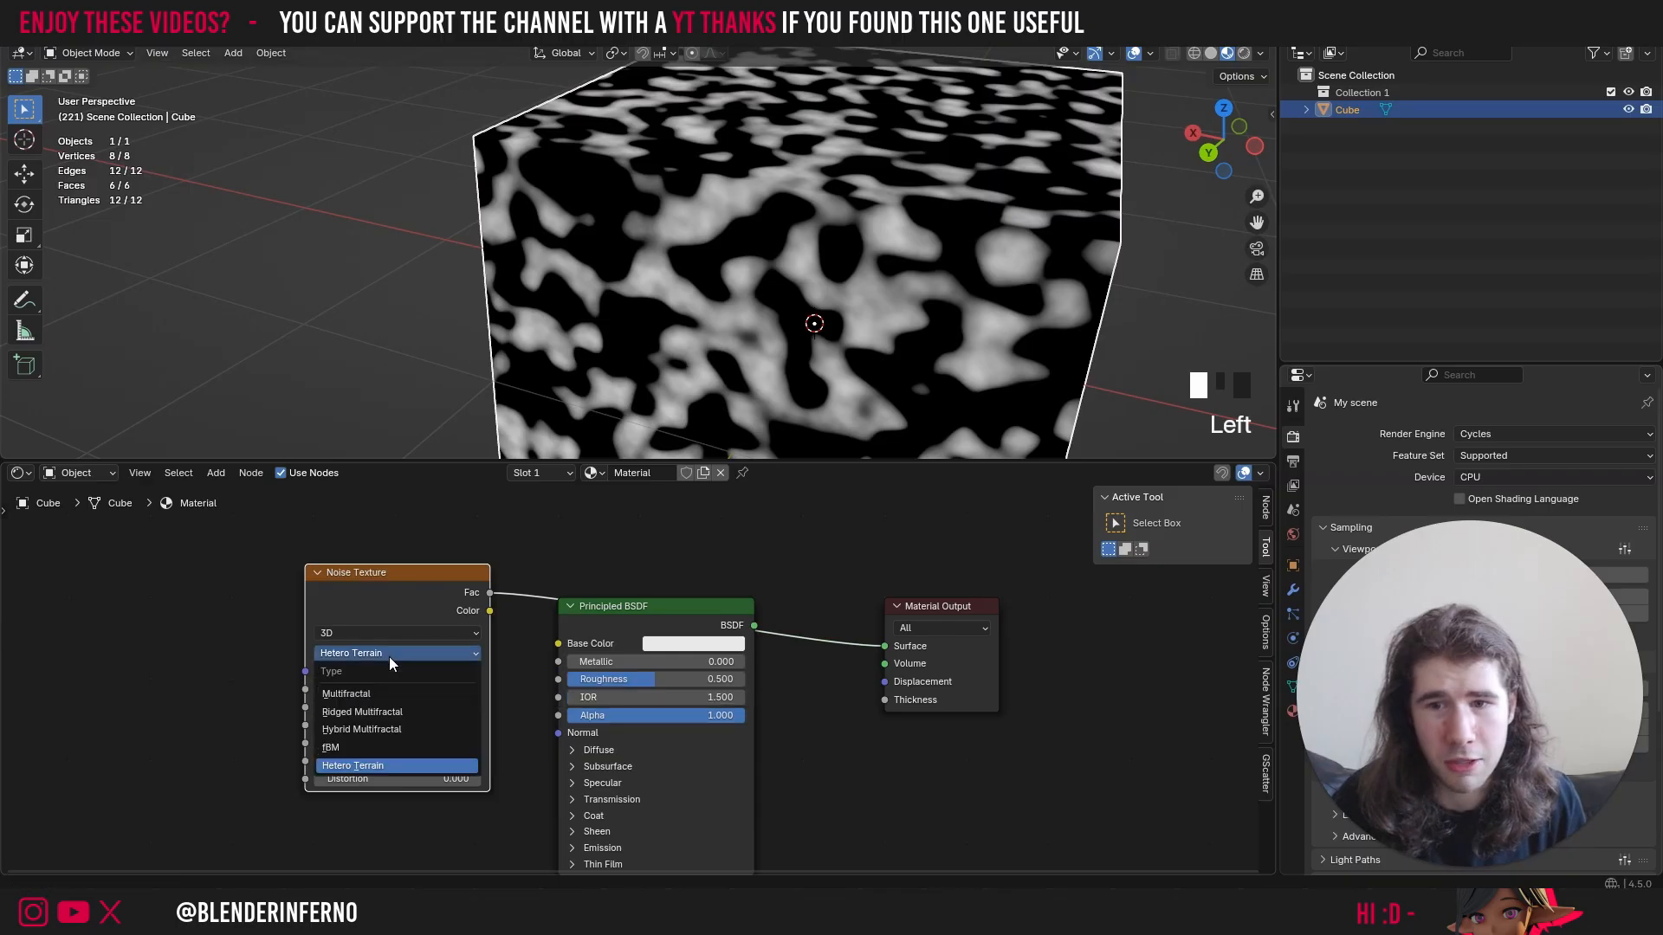
click(452, 694)
click(403, 655)
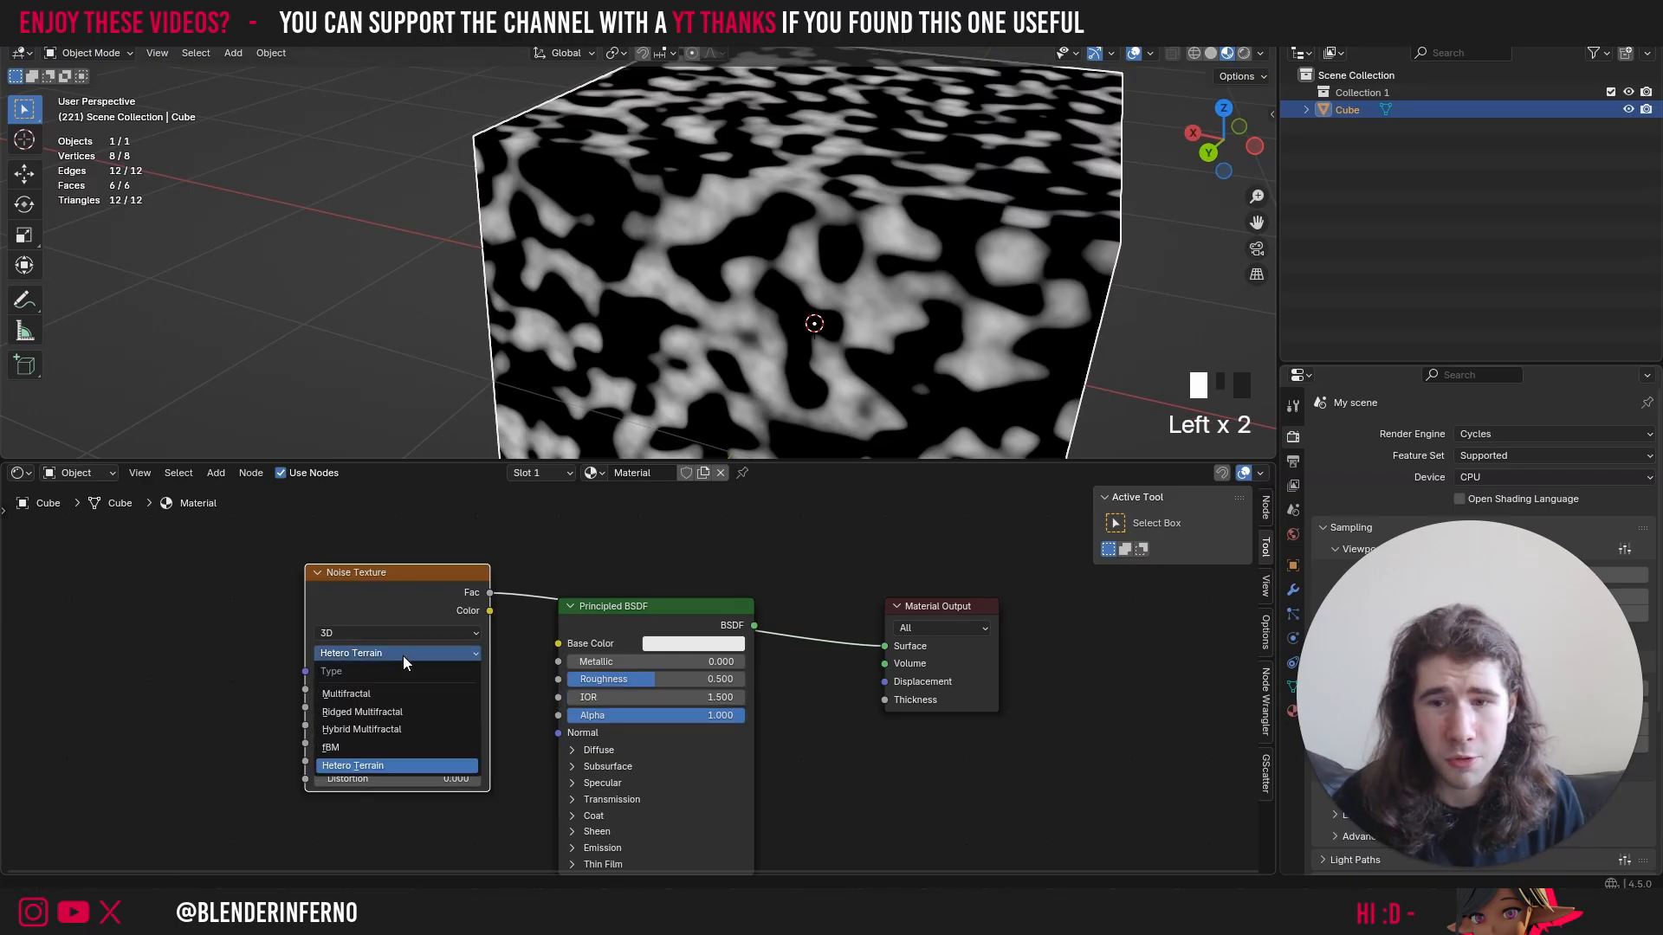
click(396, 696)
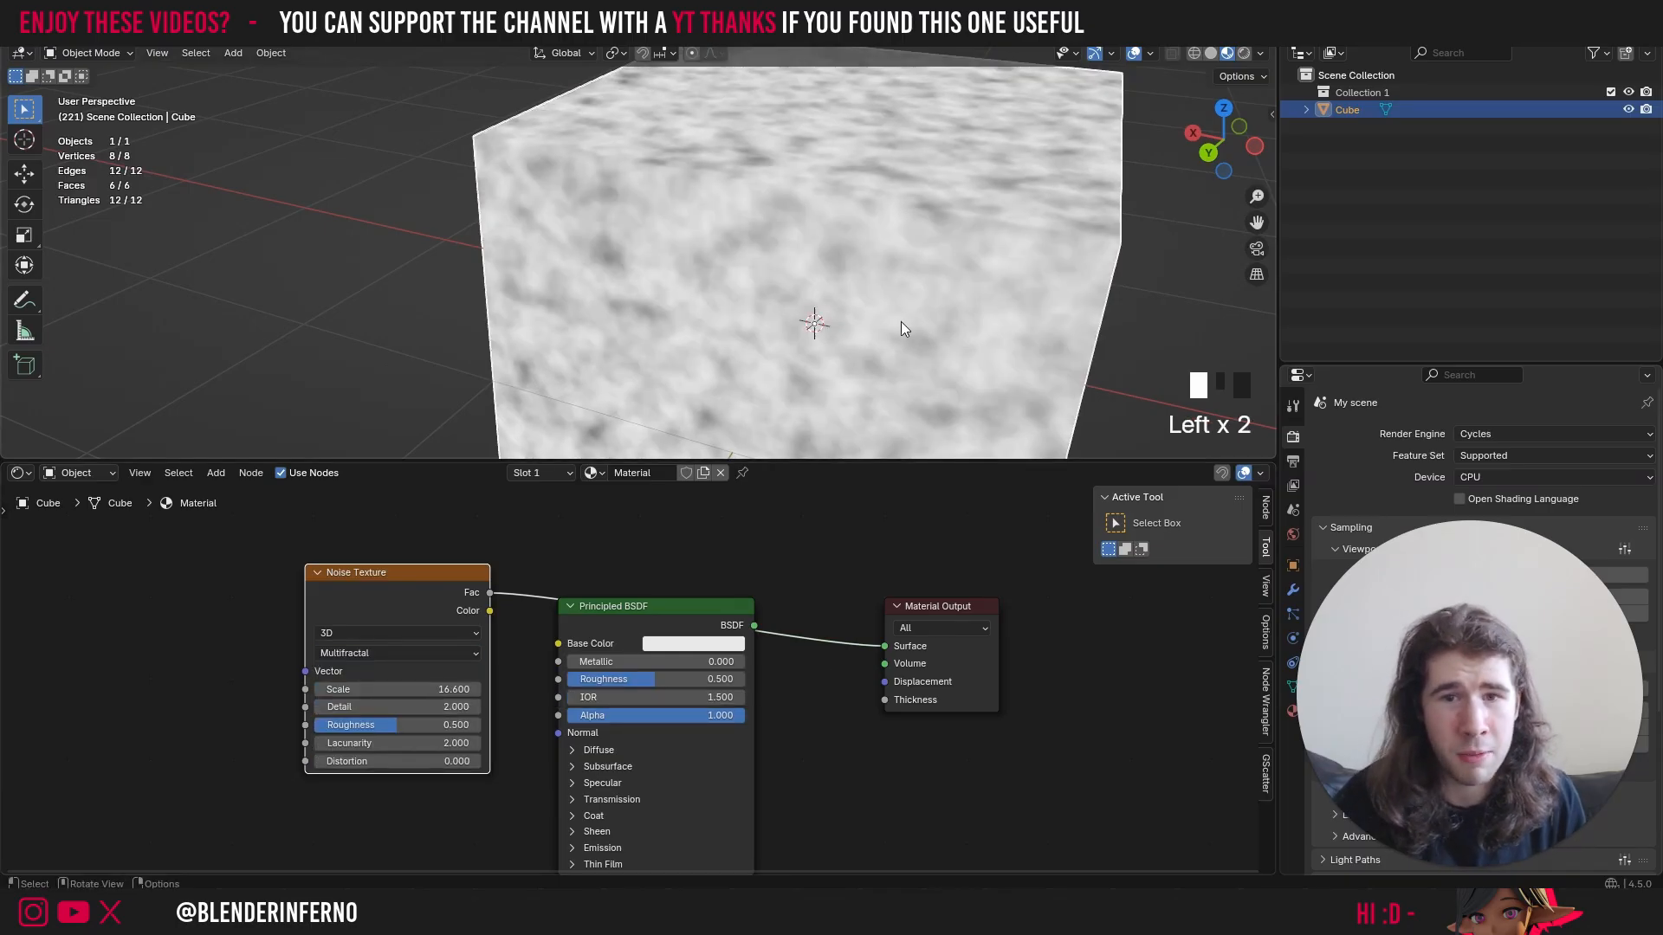
- Compare the Ridged Multifractal and Hybrid Multifractal noise types on the cube, ending on Hybrid Multifractal
click(427, 656)
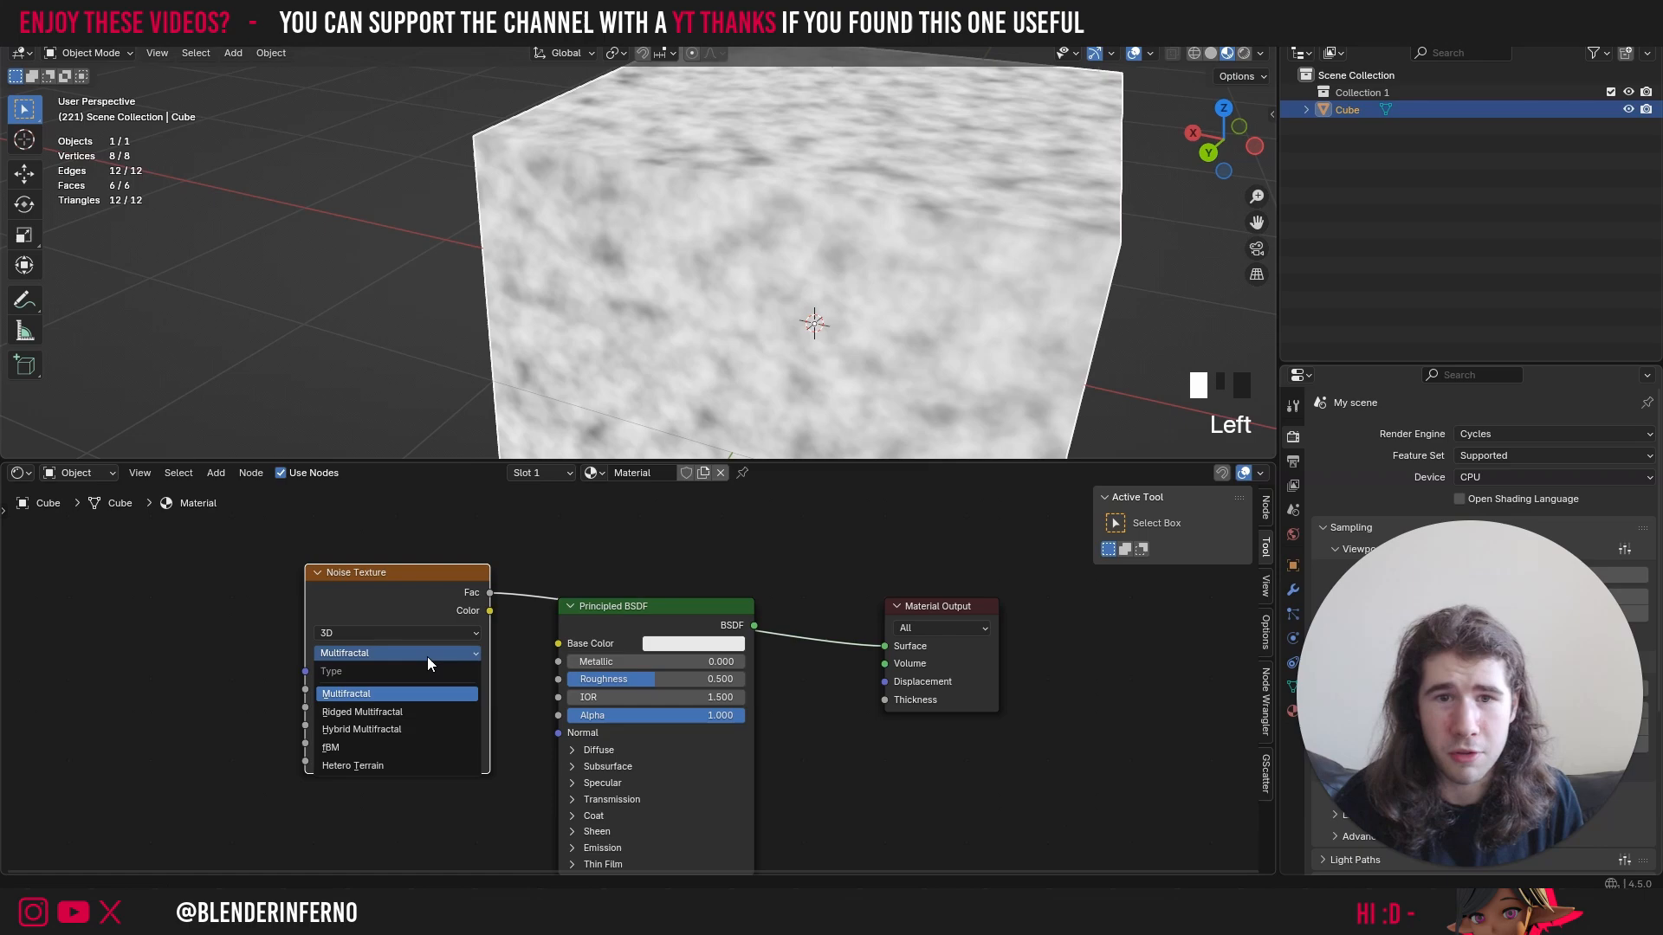
click(390, 712)
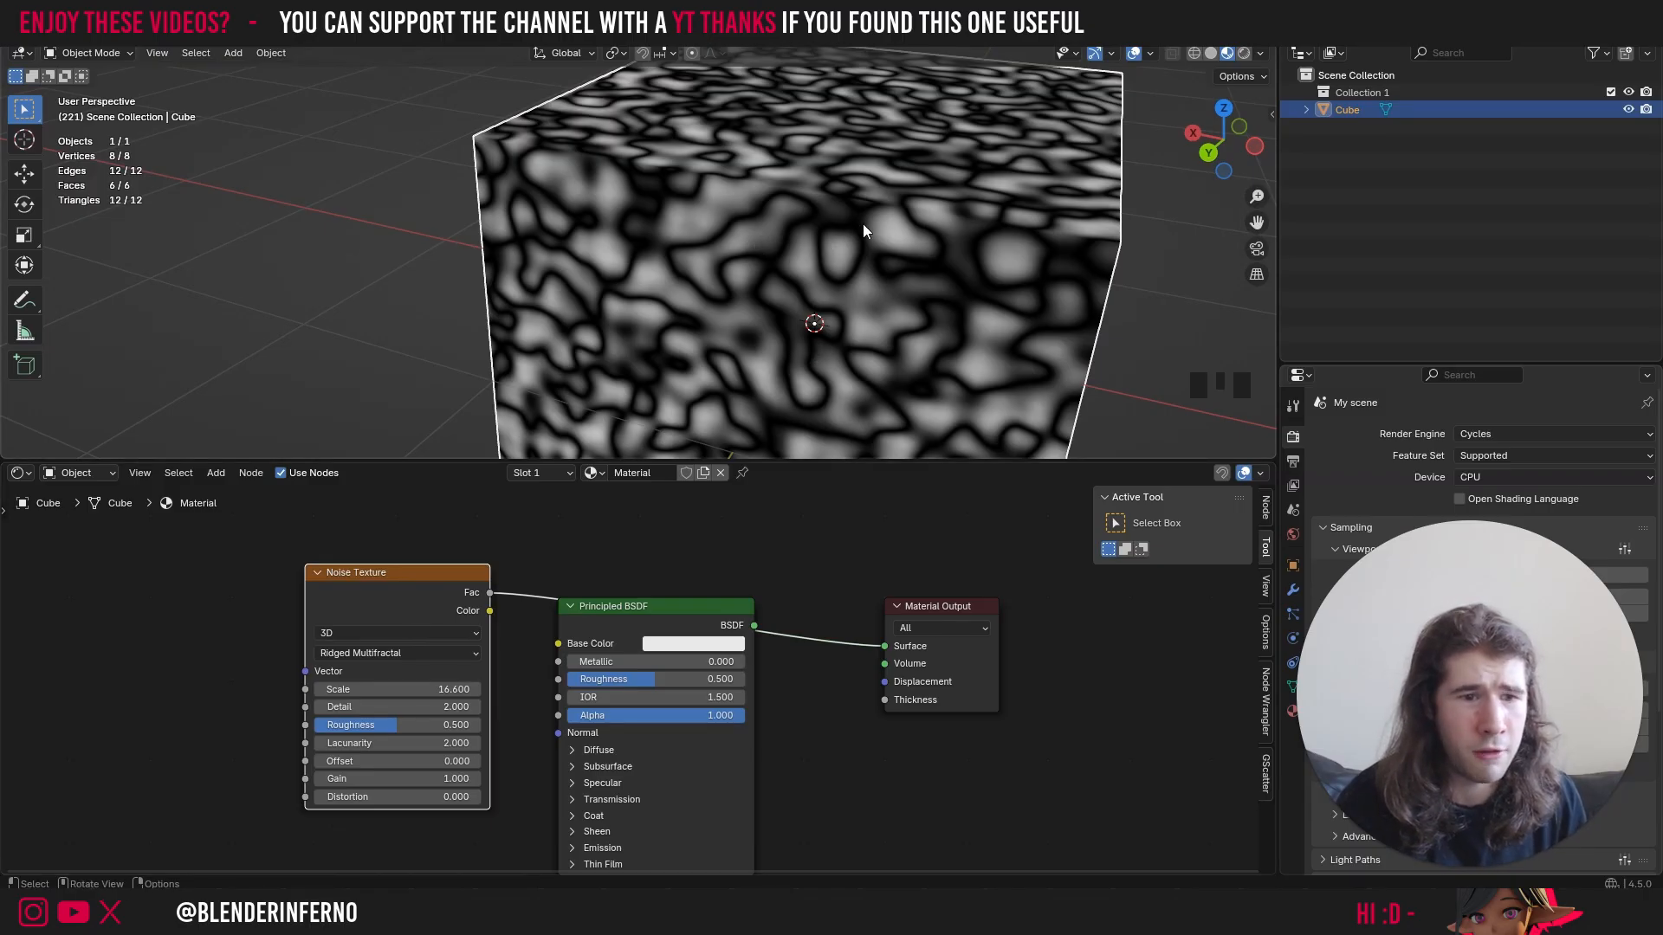
click(396, 653)
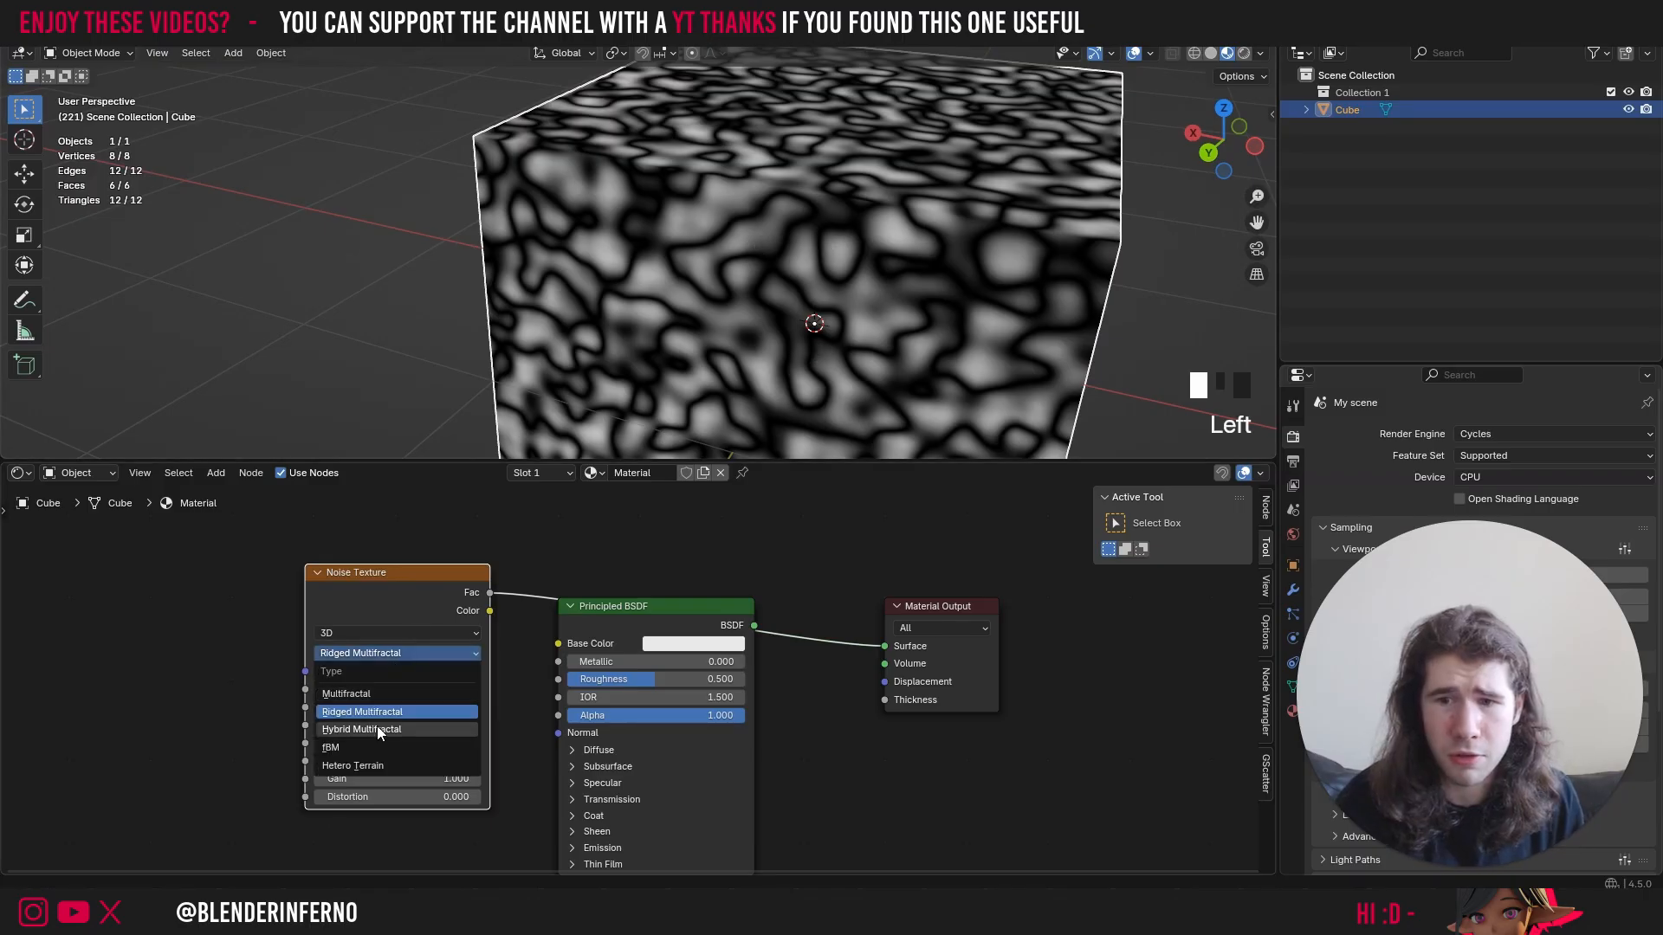
click(377, 726)
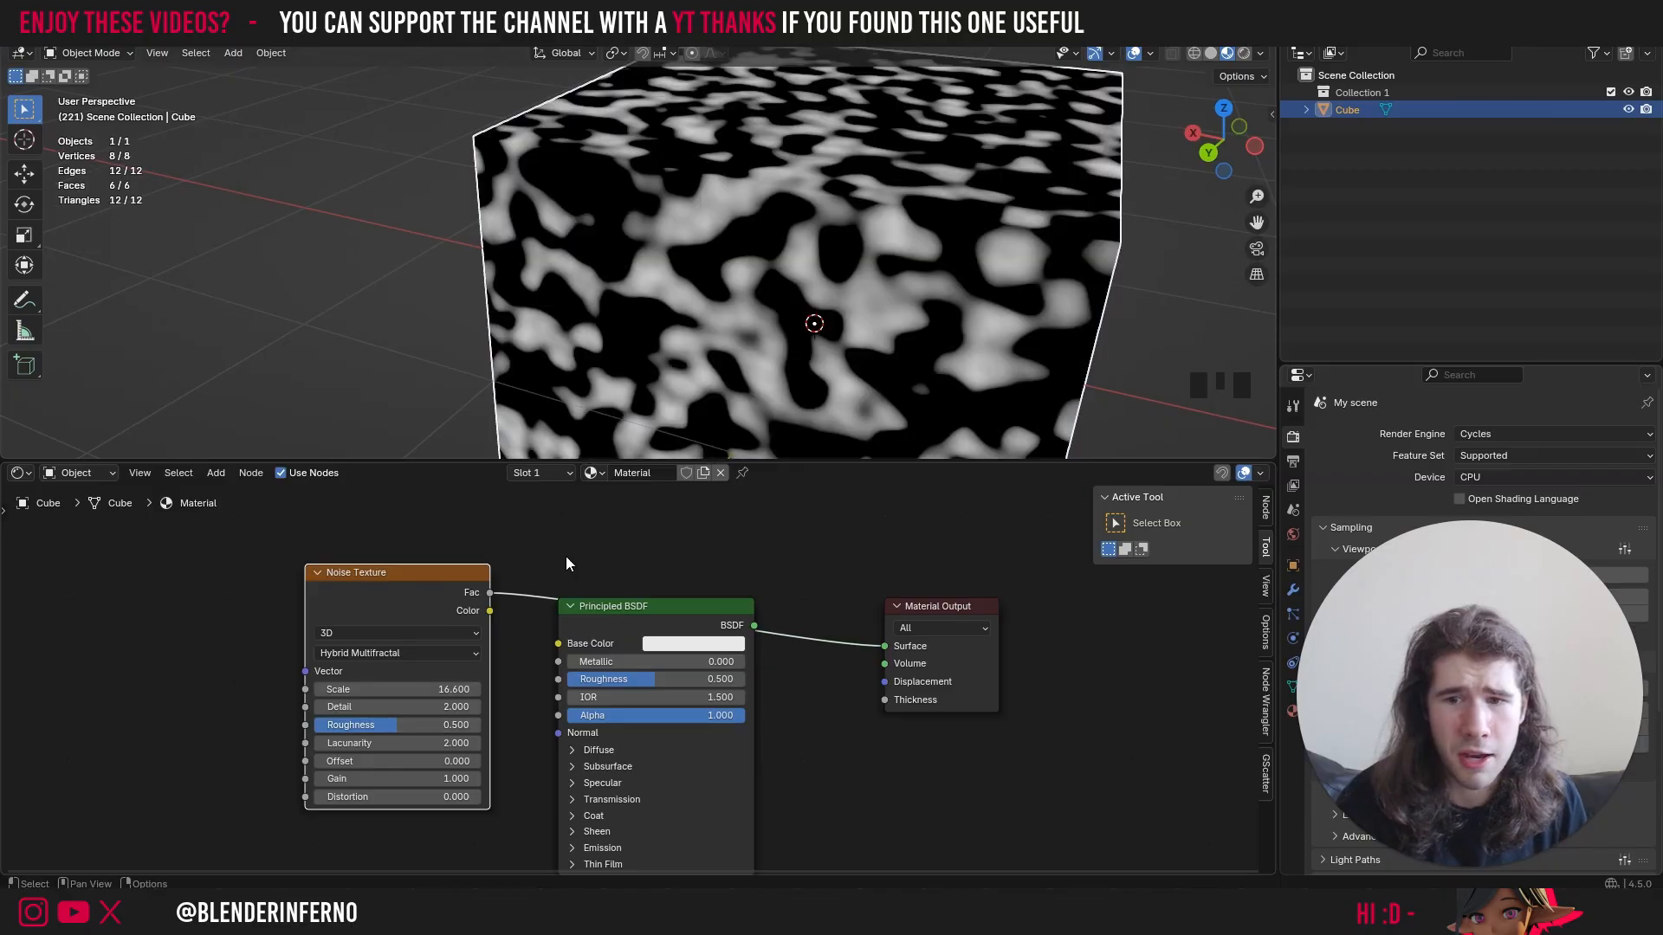
- Return the Noise Texture to the fBM type and turn Normalize on
click(394, 653)
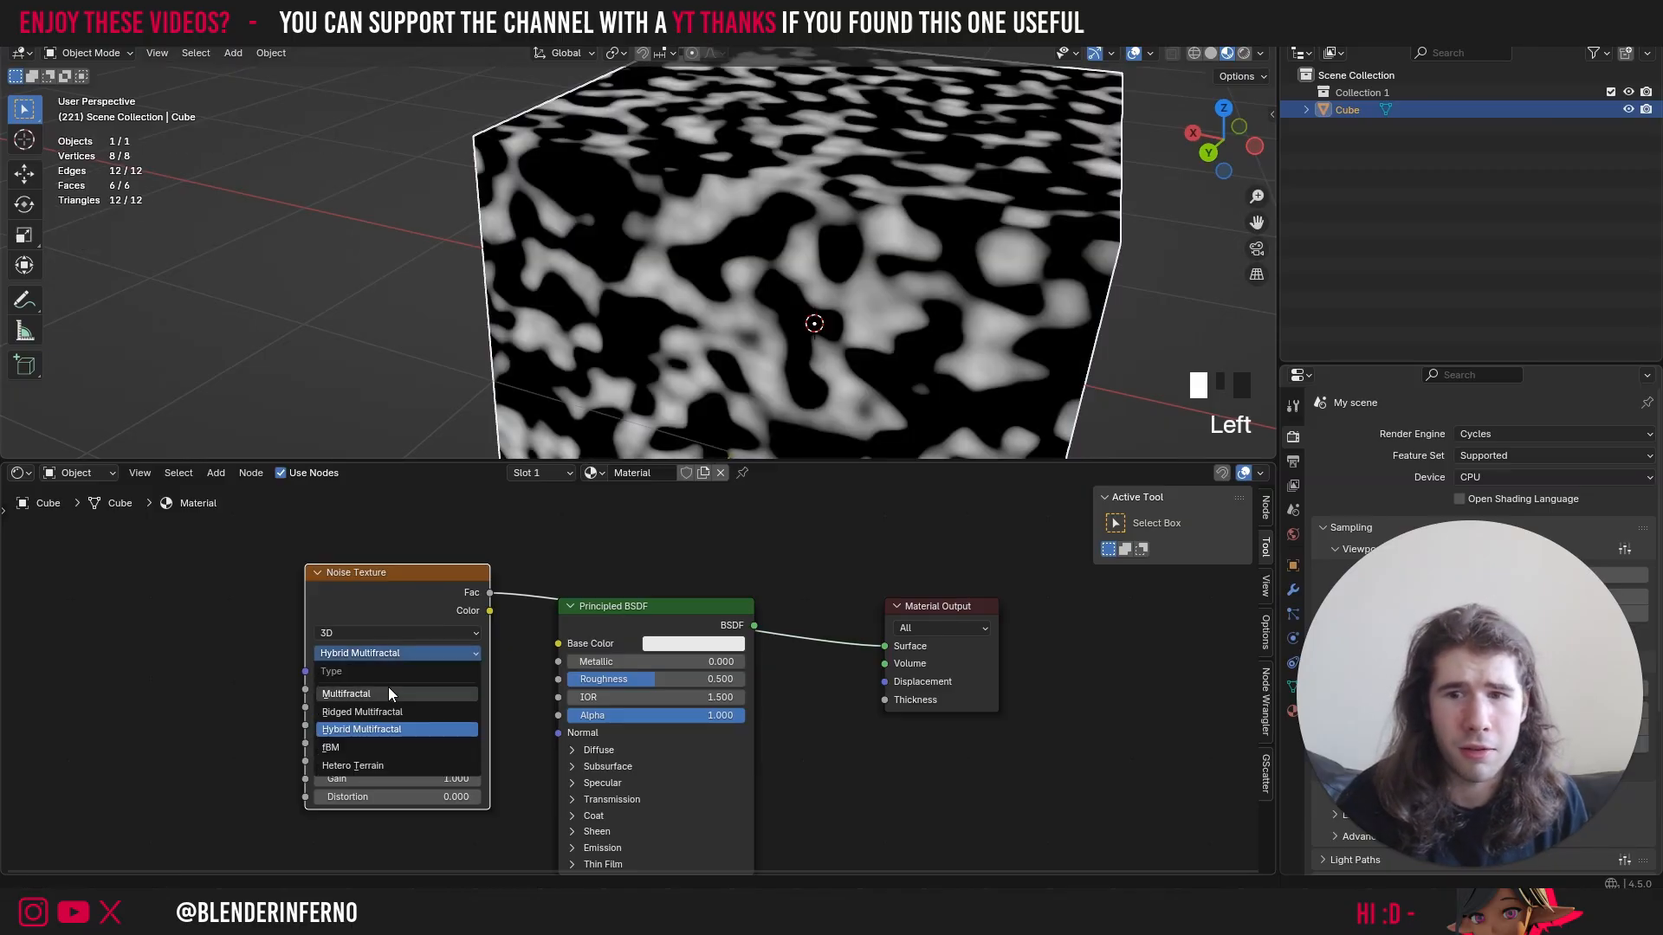
click(384, 747)
click(339, 675)
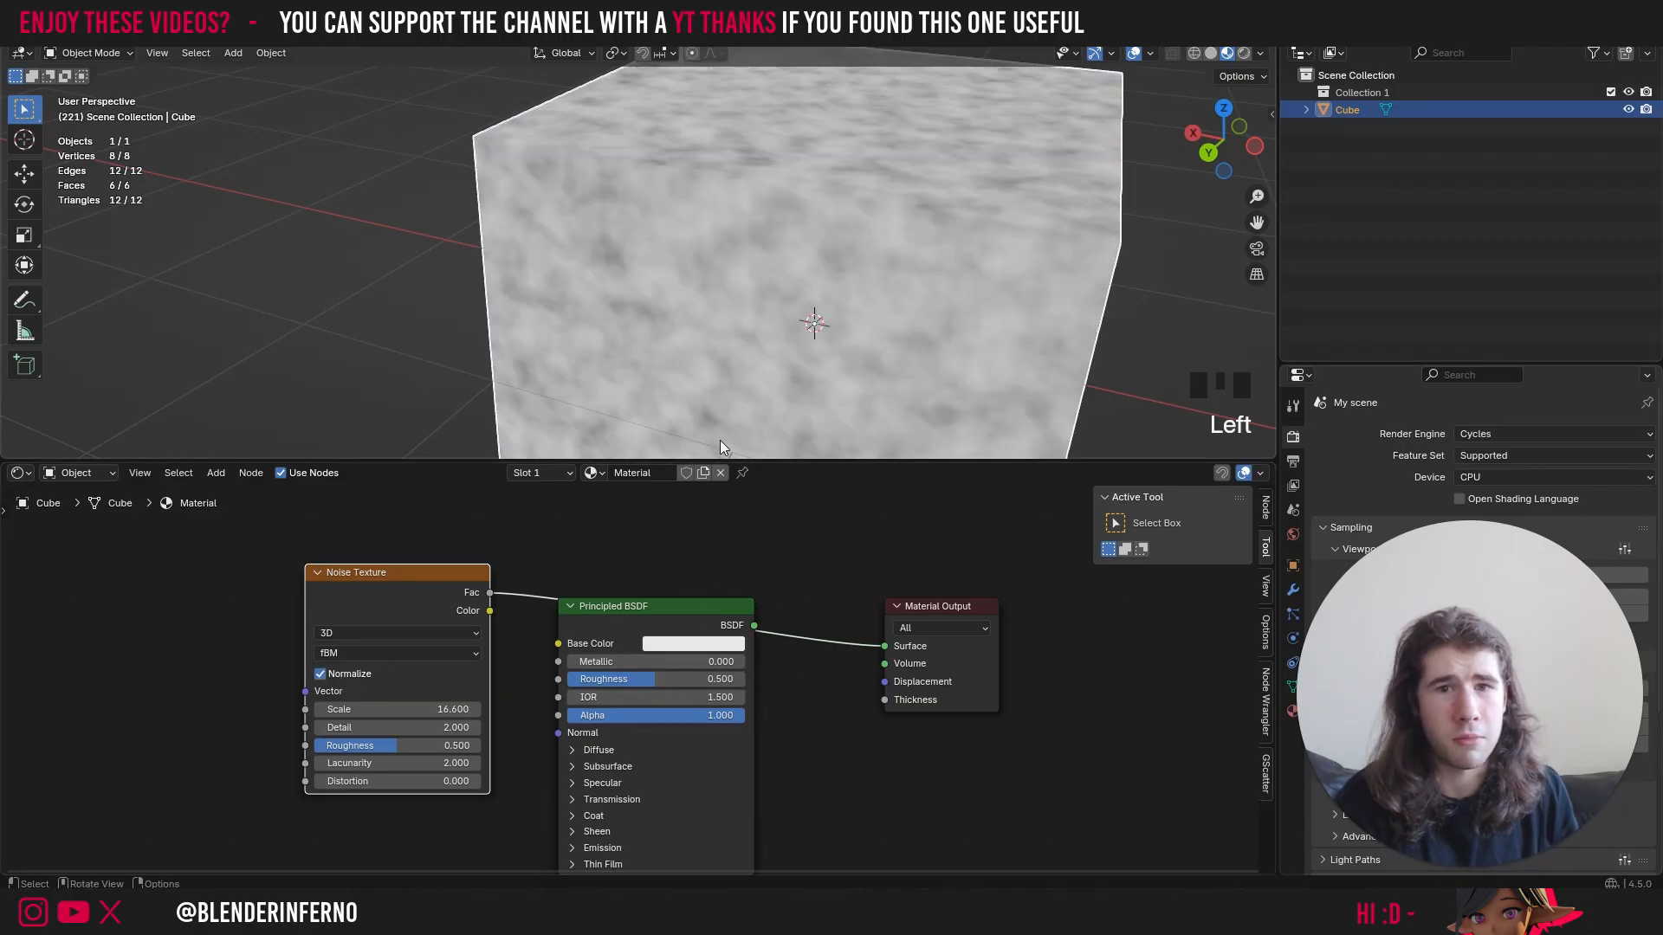
- Move the Noise Texture closer to the Principled BSDF and add a Texture Coordinate node in front of it
scroll(256, 622, down, 5)
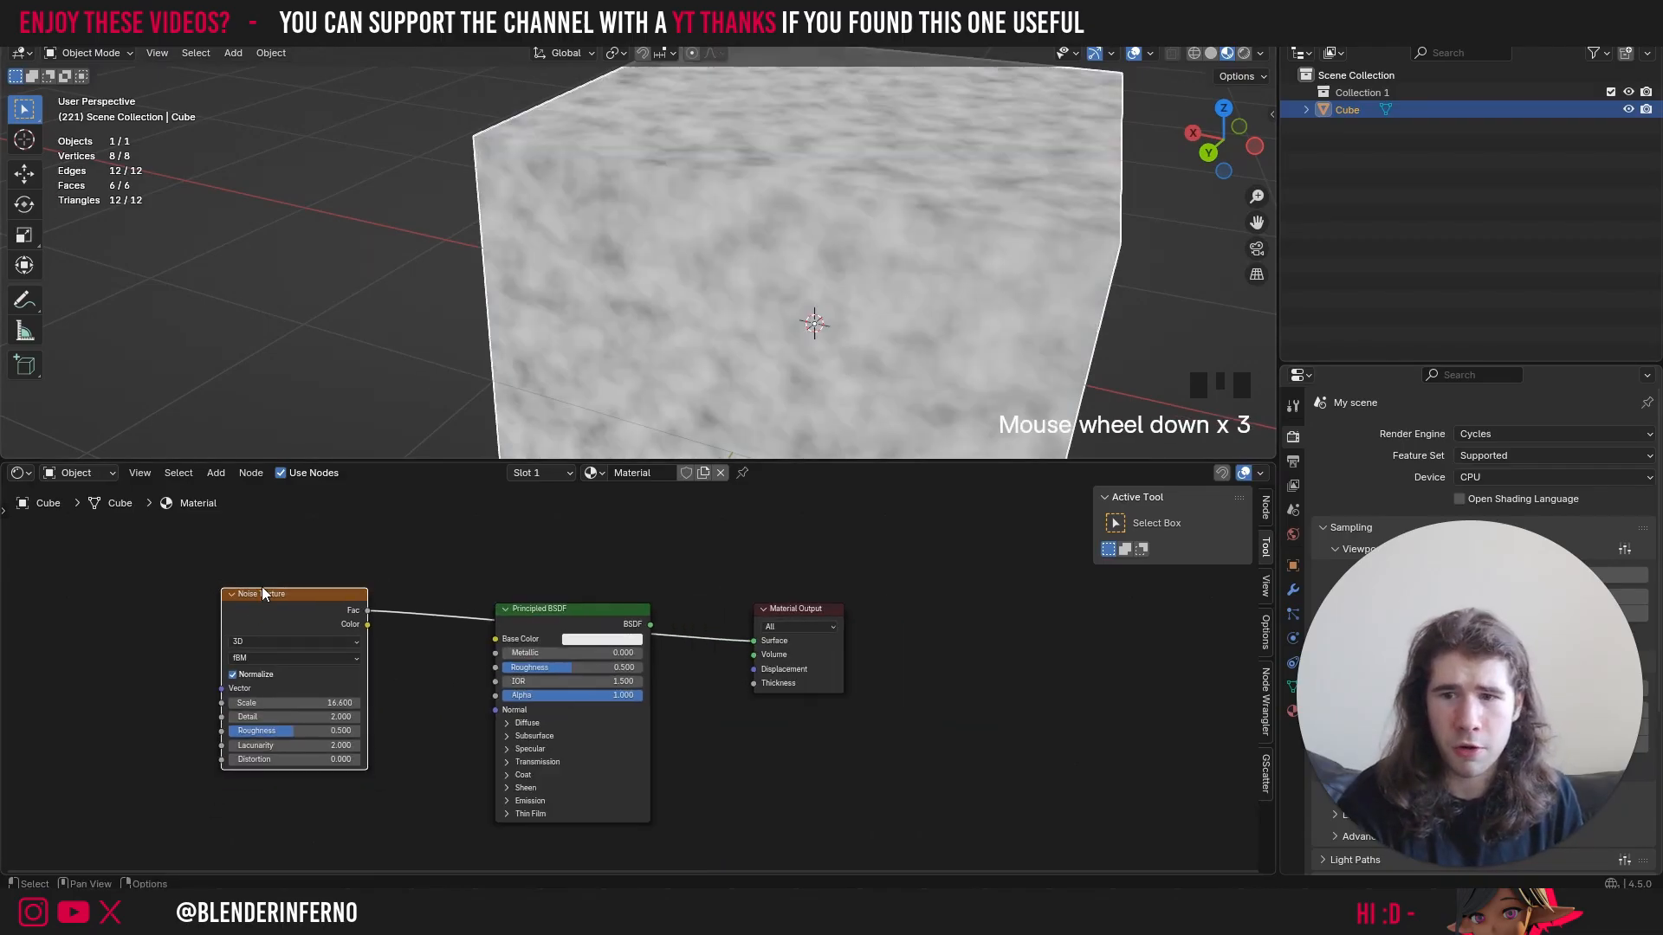
drag(261, 585, 373, 596)
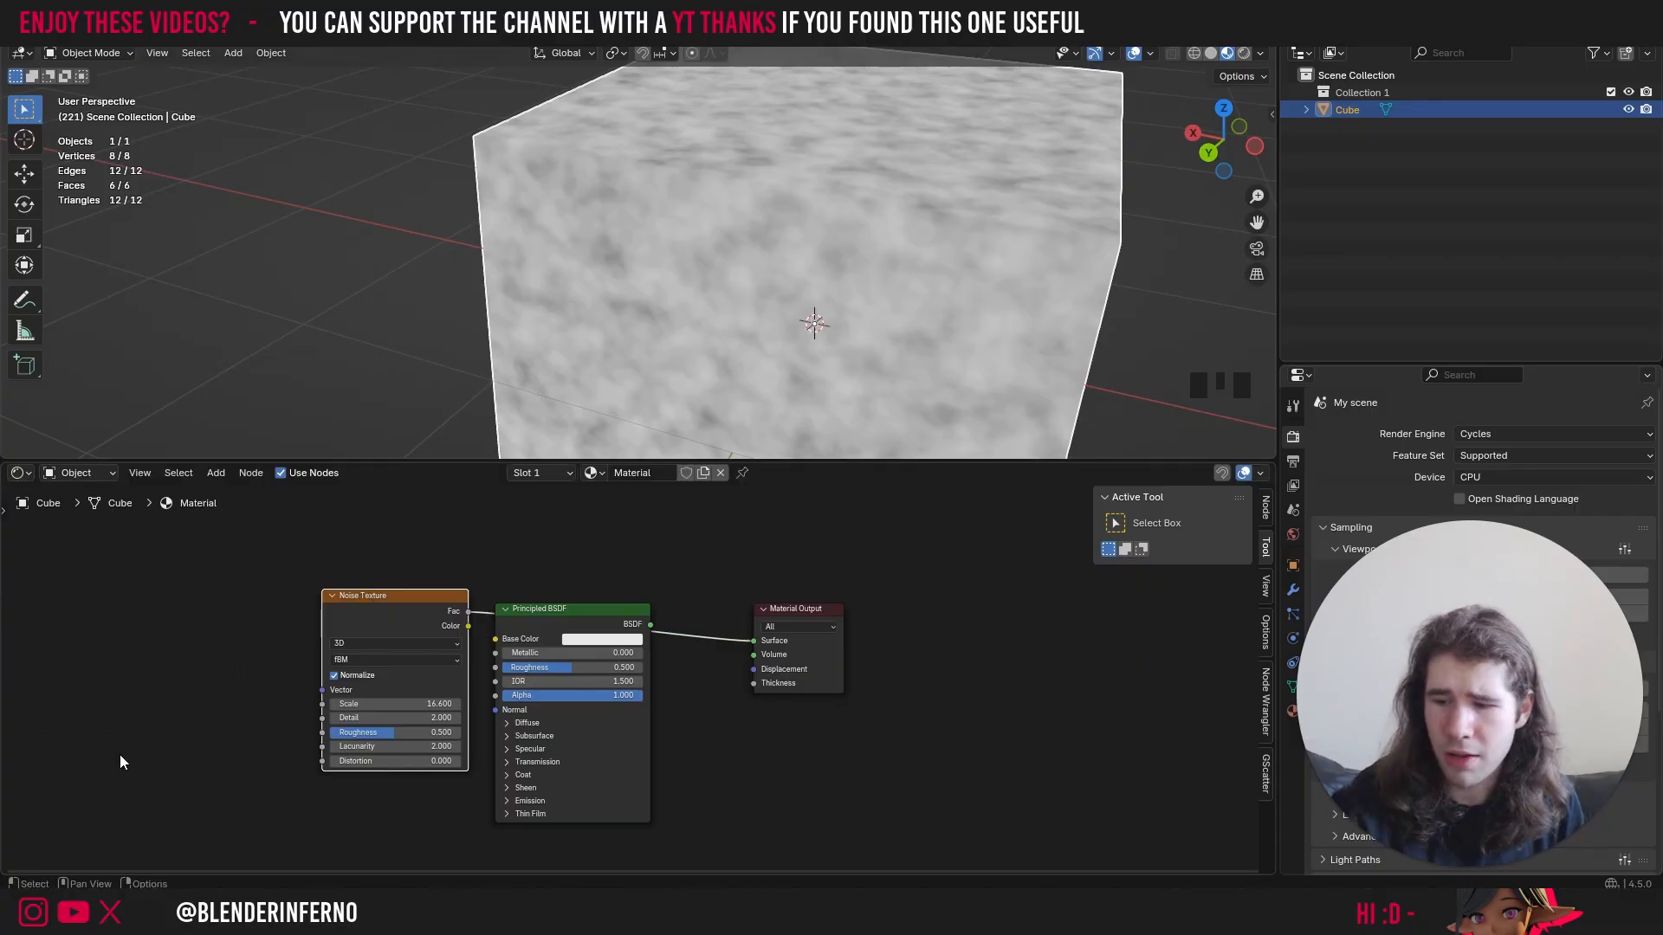
key(shift+a)
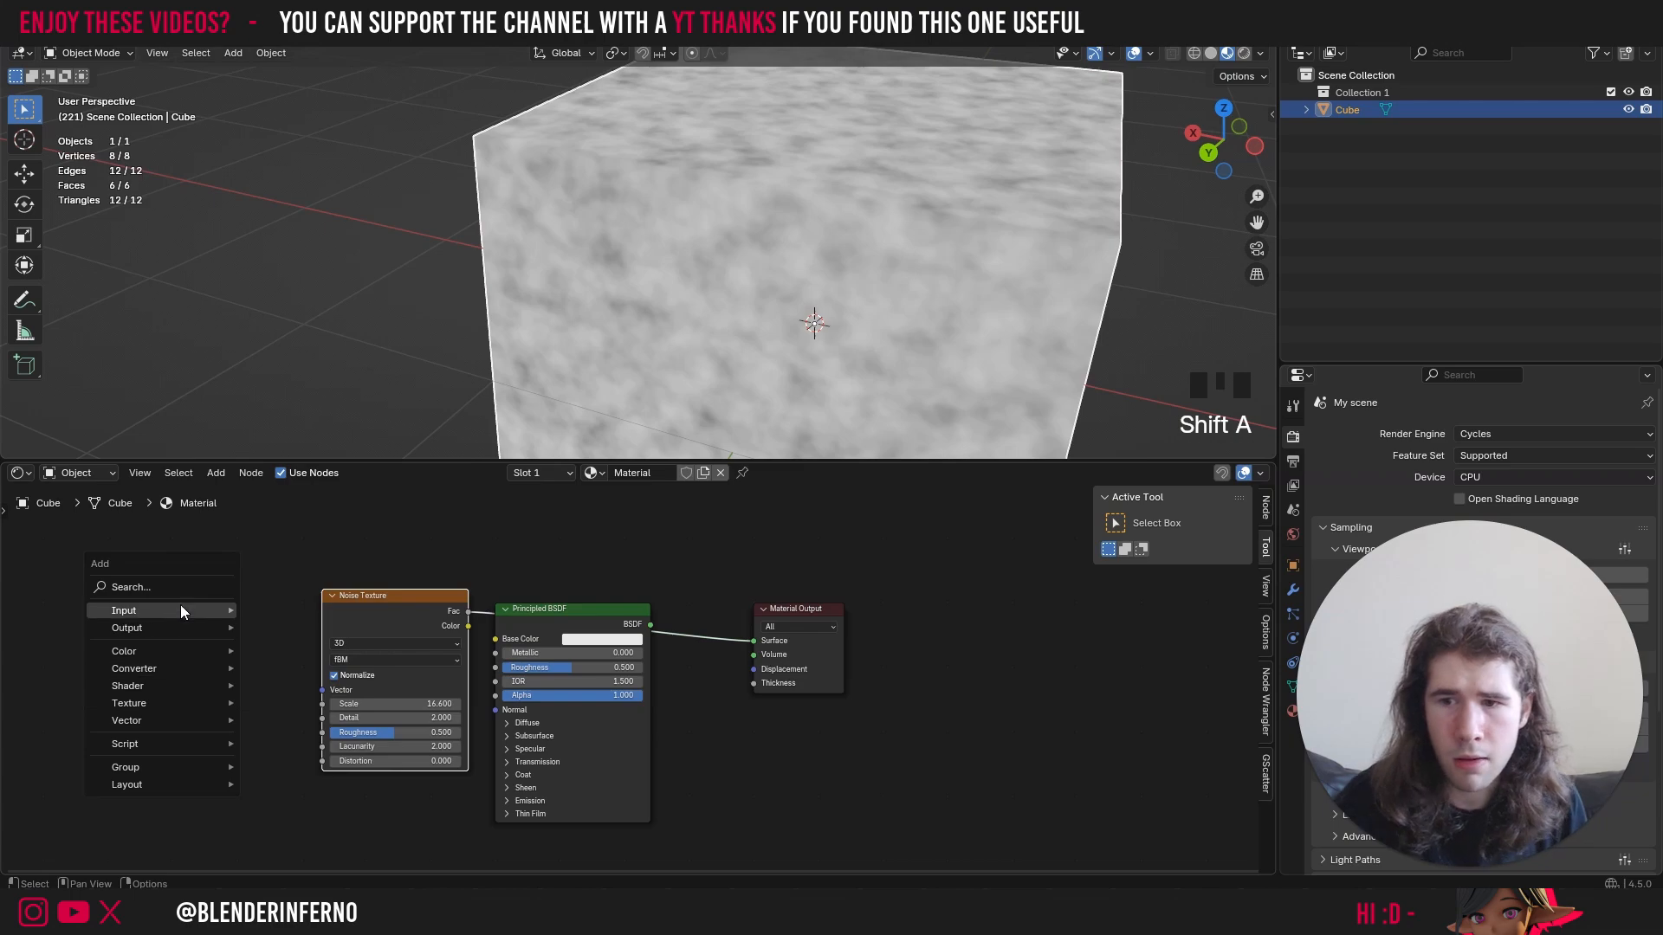
mouse_move(180, 605)
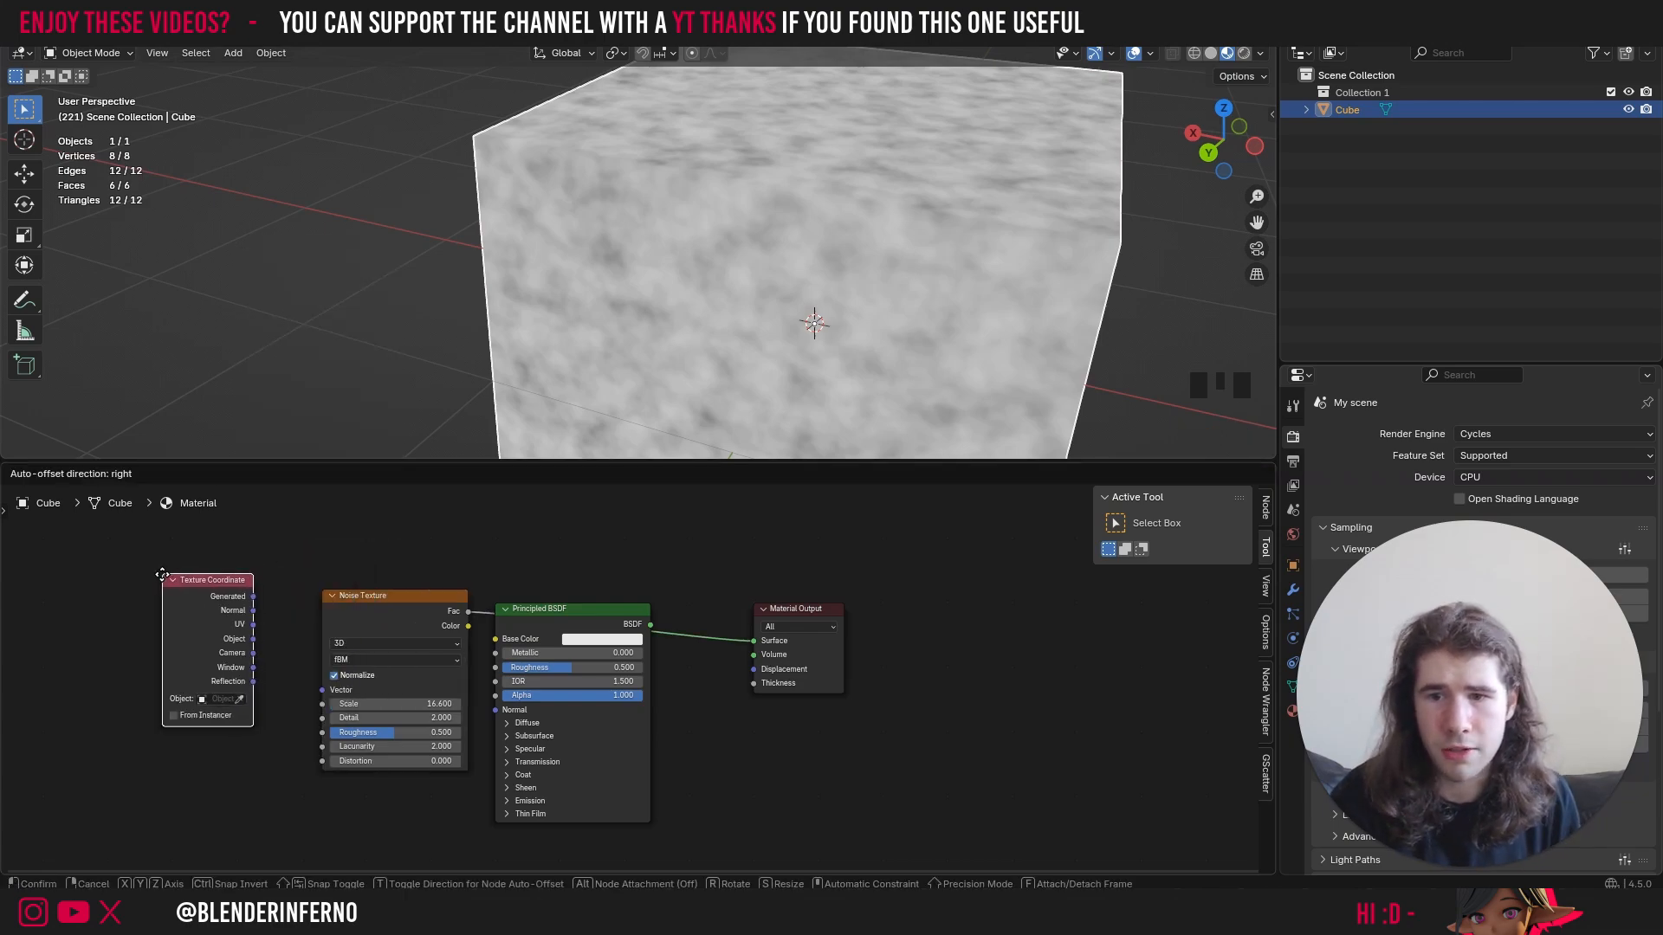
click(248, 601)
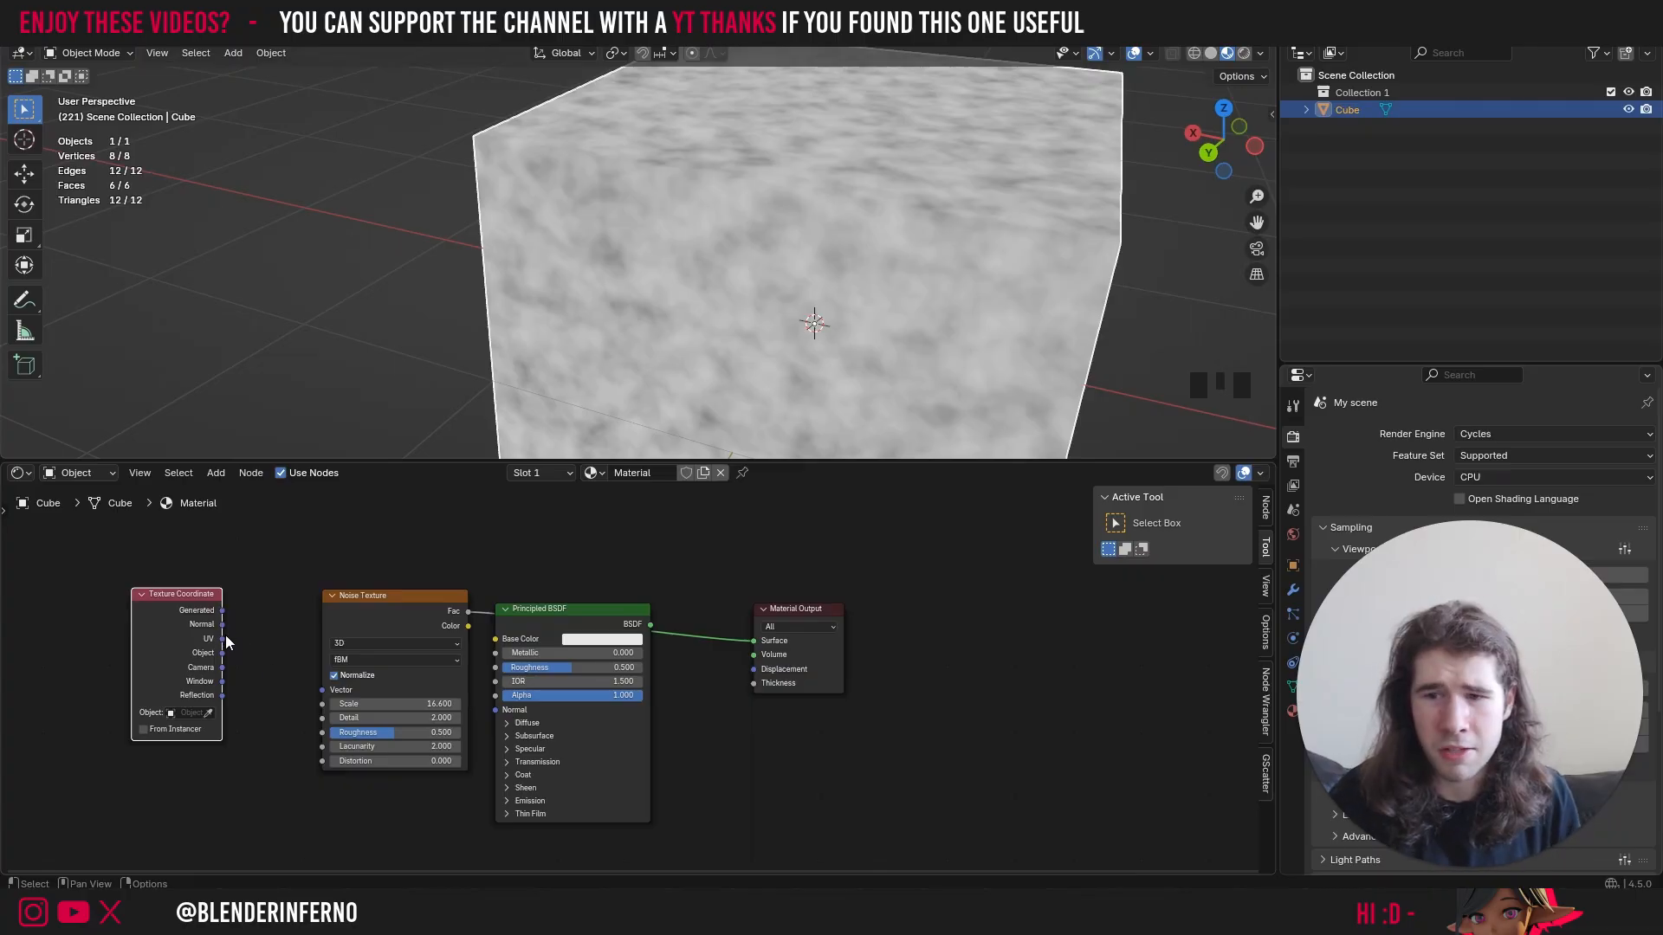
drag(263, 665, 322, 694)
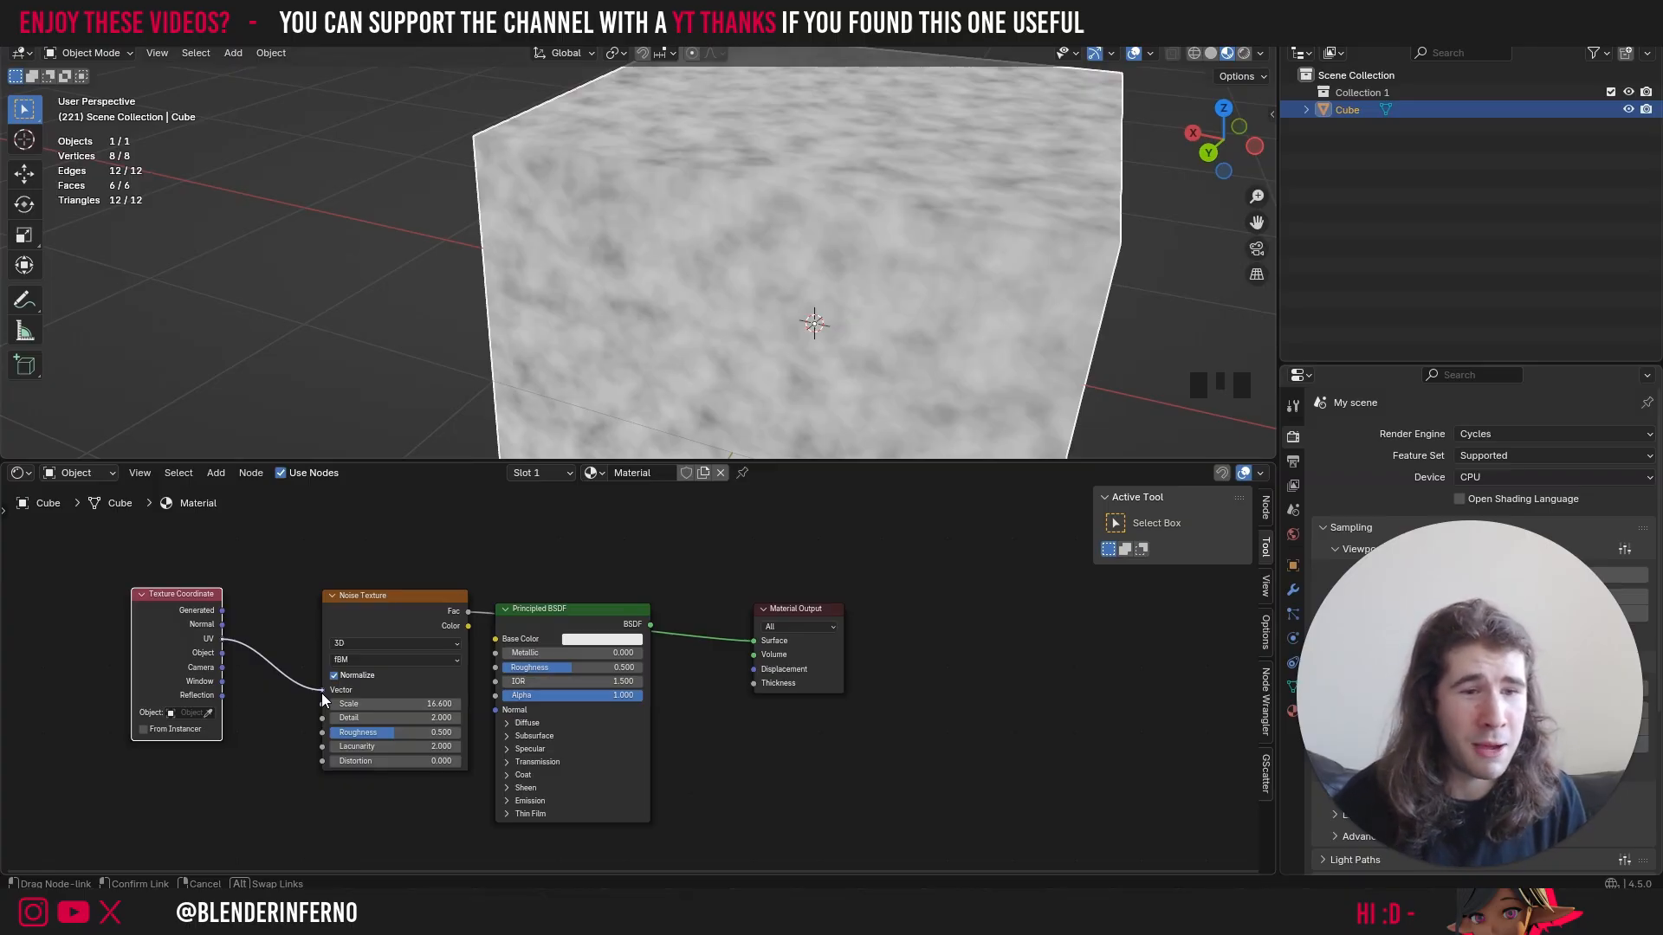
drag(323, 699, 265, 602)
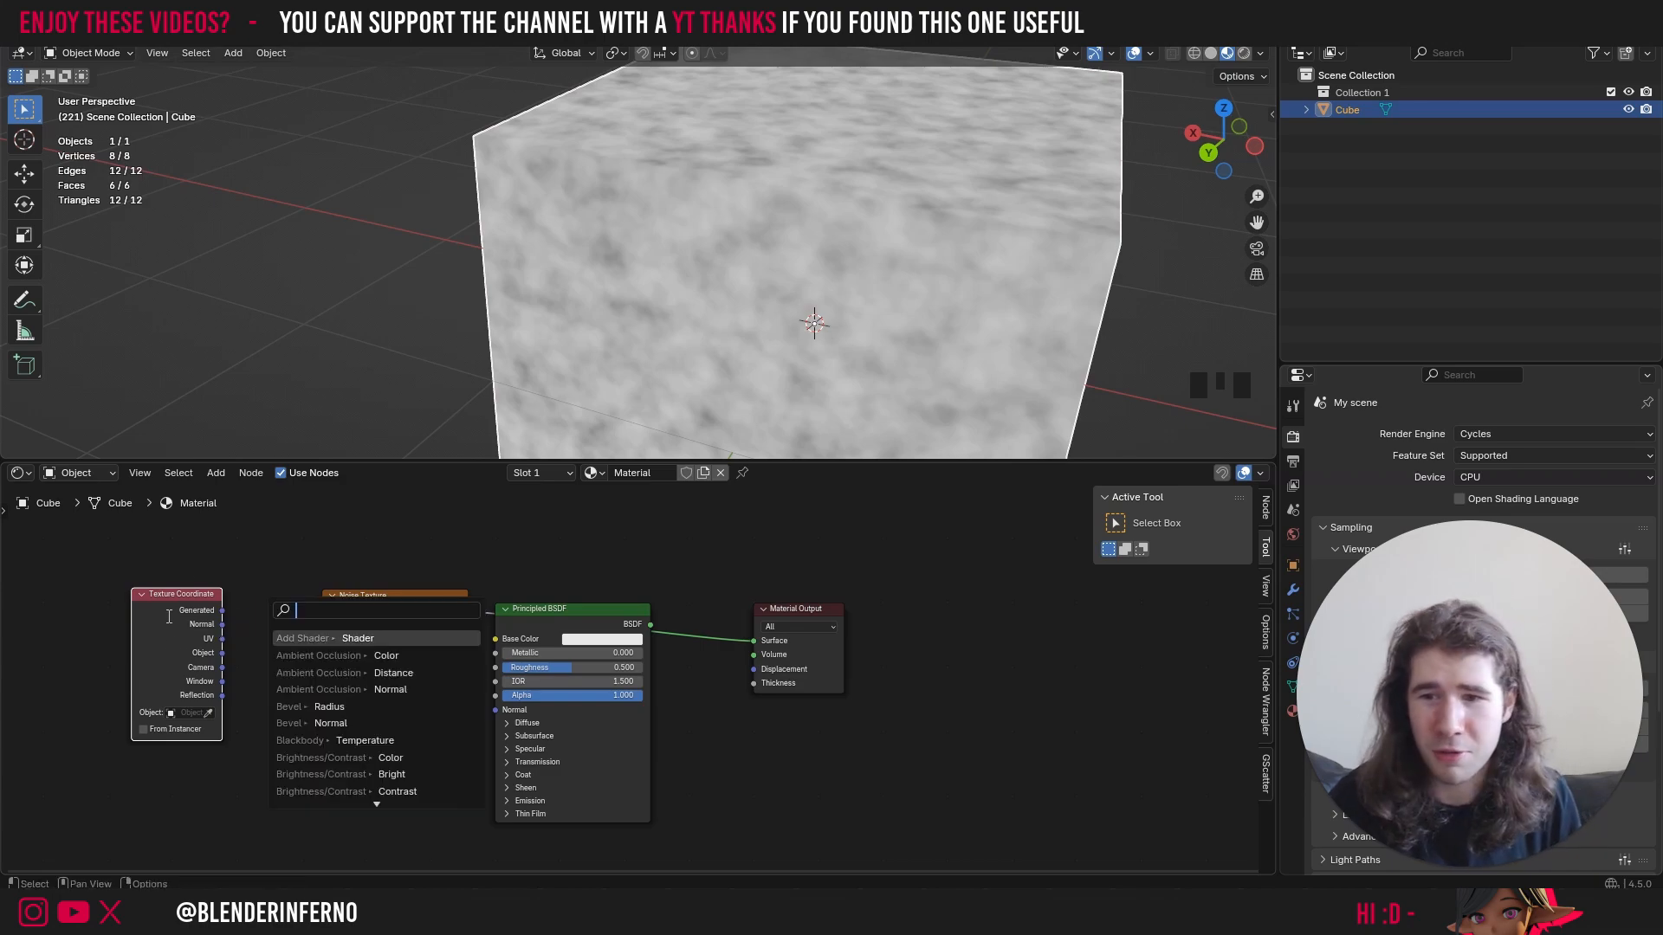
click(306, 538)
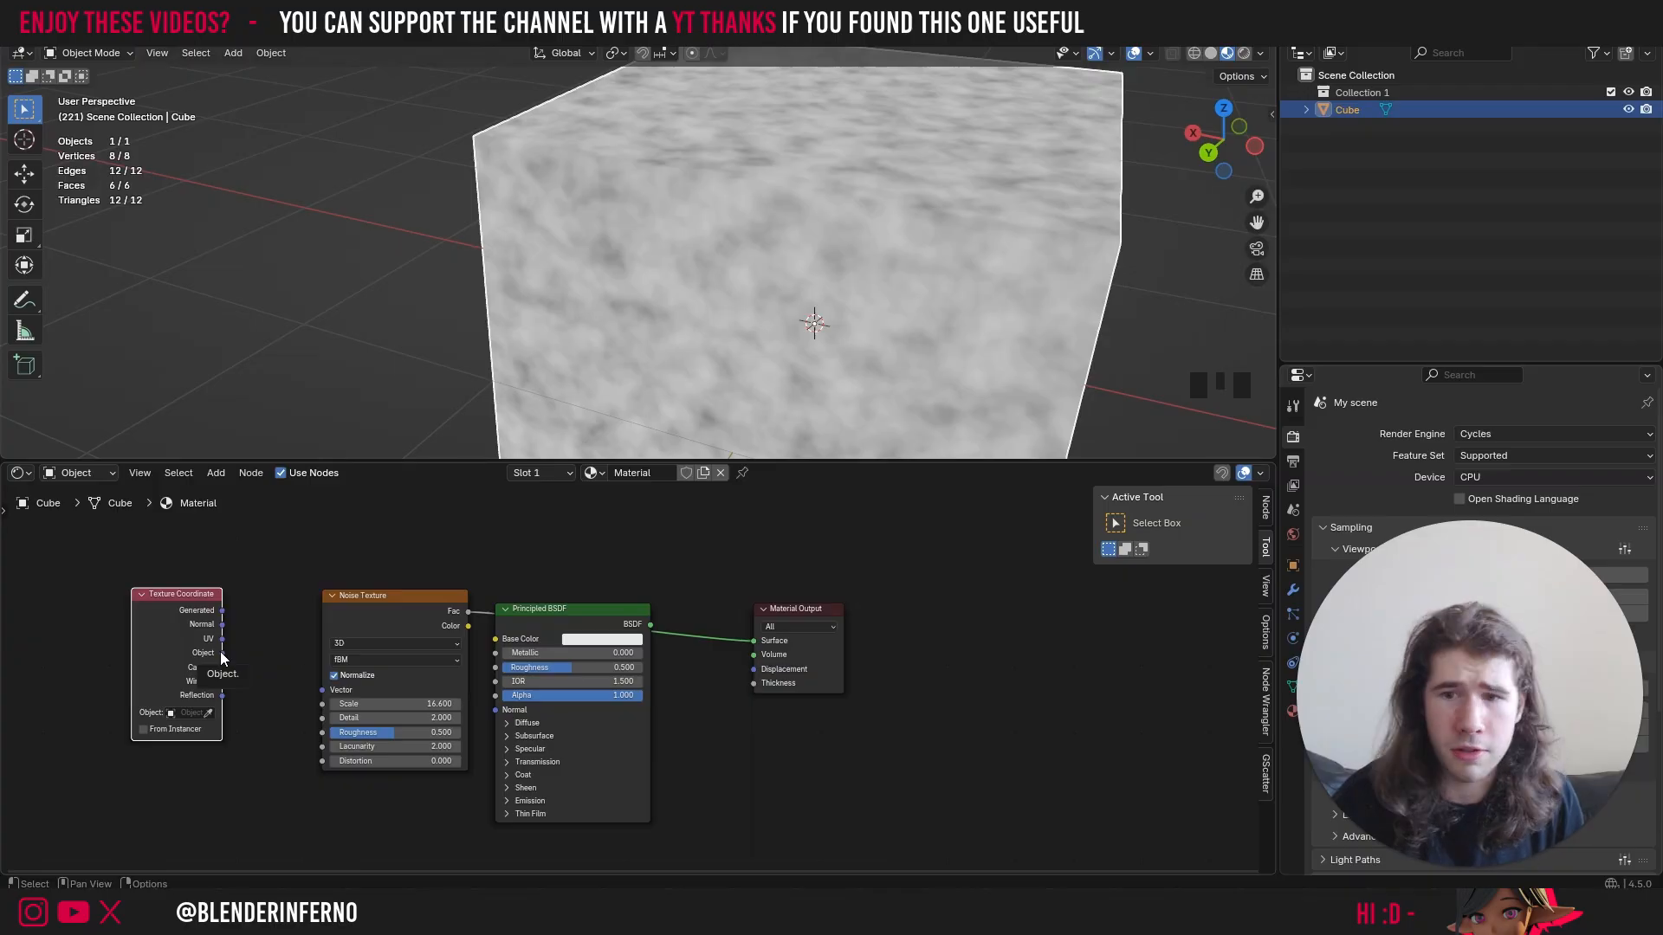
- Link the Texture Coordinate's Object output to the Noise Texture's Vector input
drag(221, 655, 321, 690)
click(249, 662)
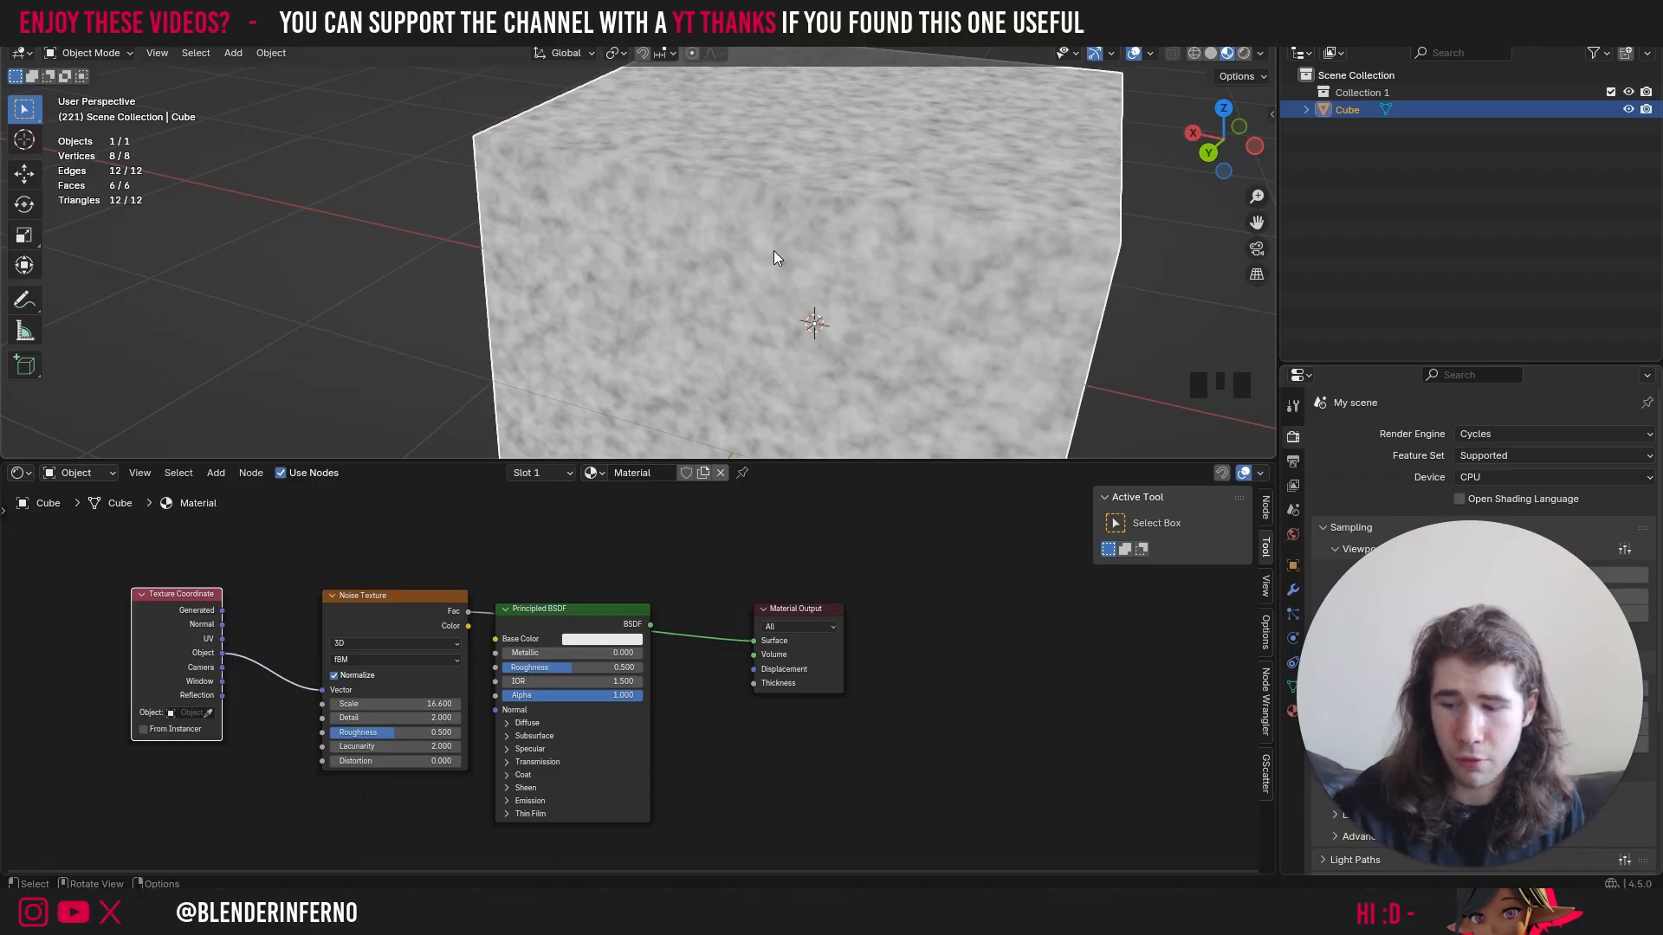
scroll(903, 263, down, 4)
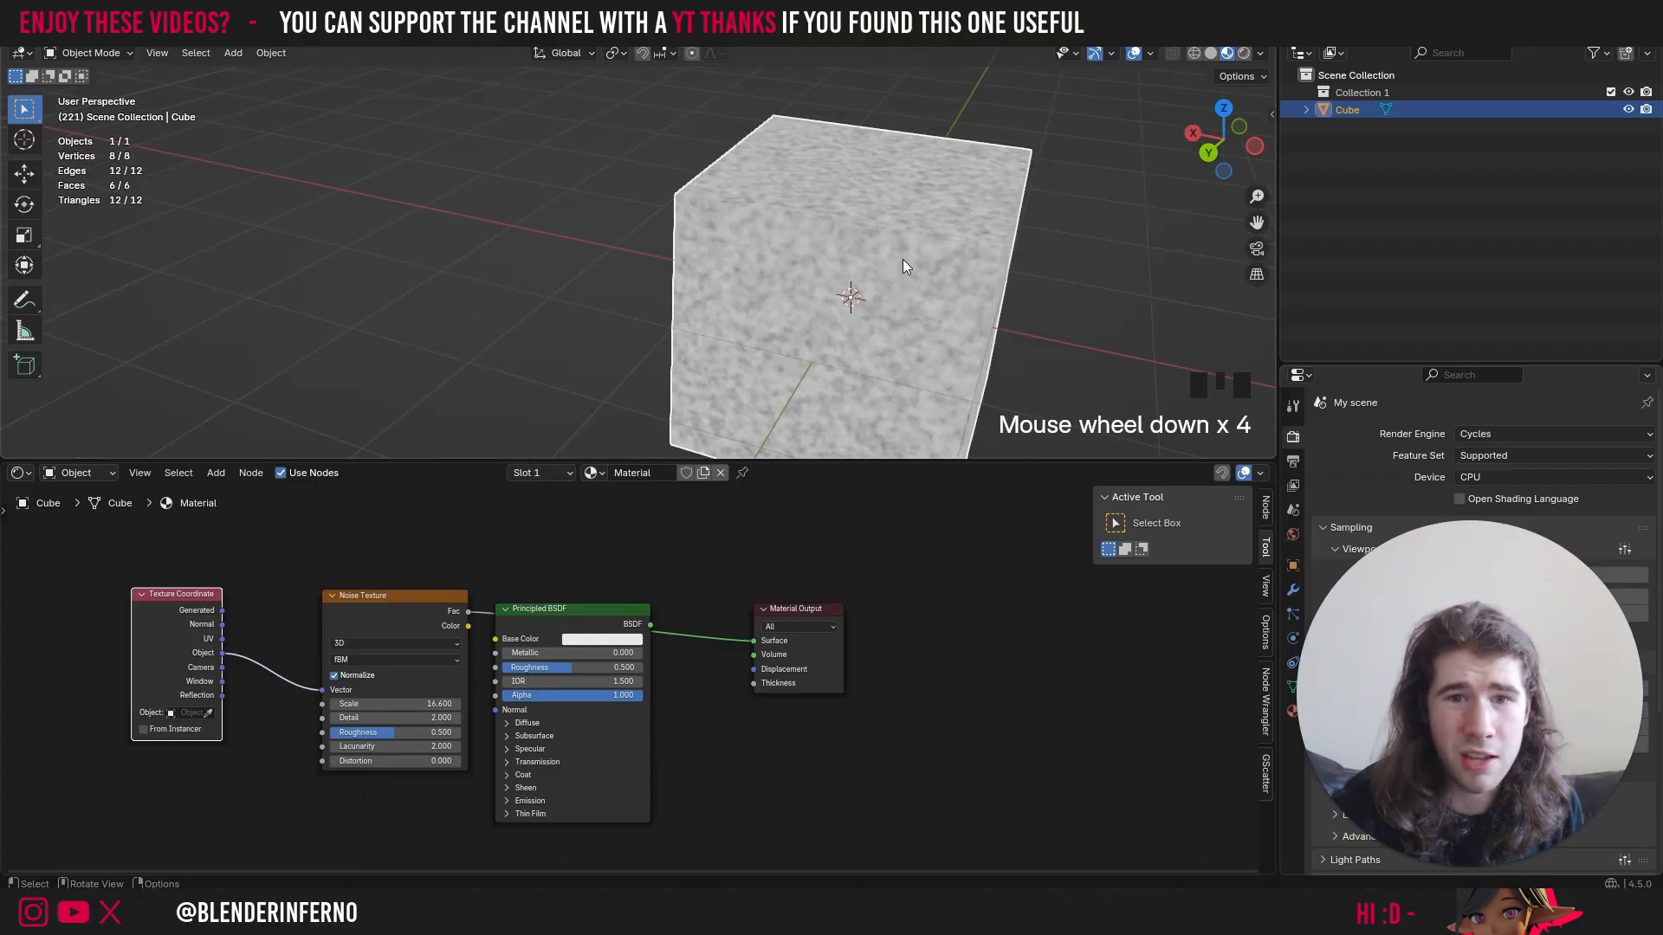
- Scale the cube up along the global Z axis into a tall block and inspect the noise on its sides
key(s)
key(z)
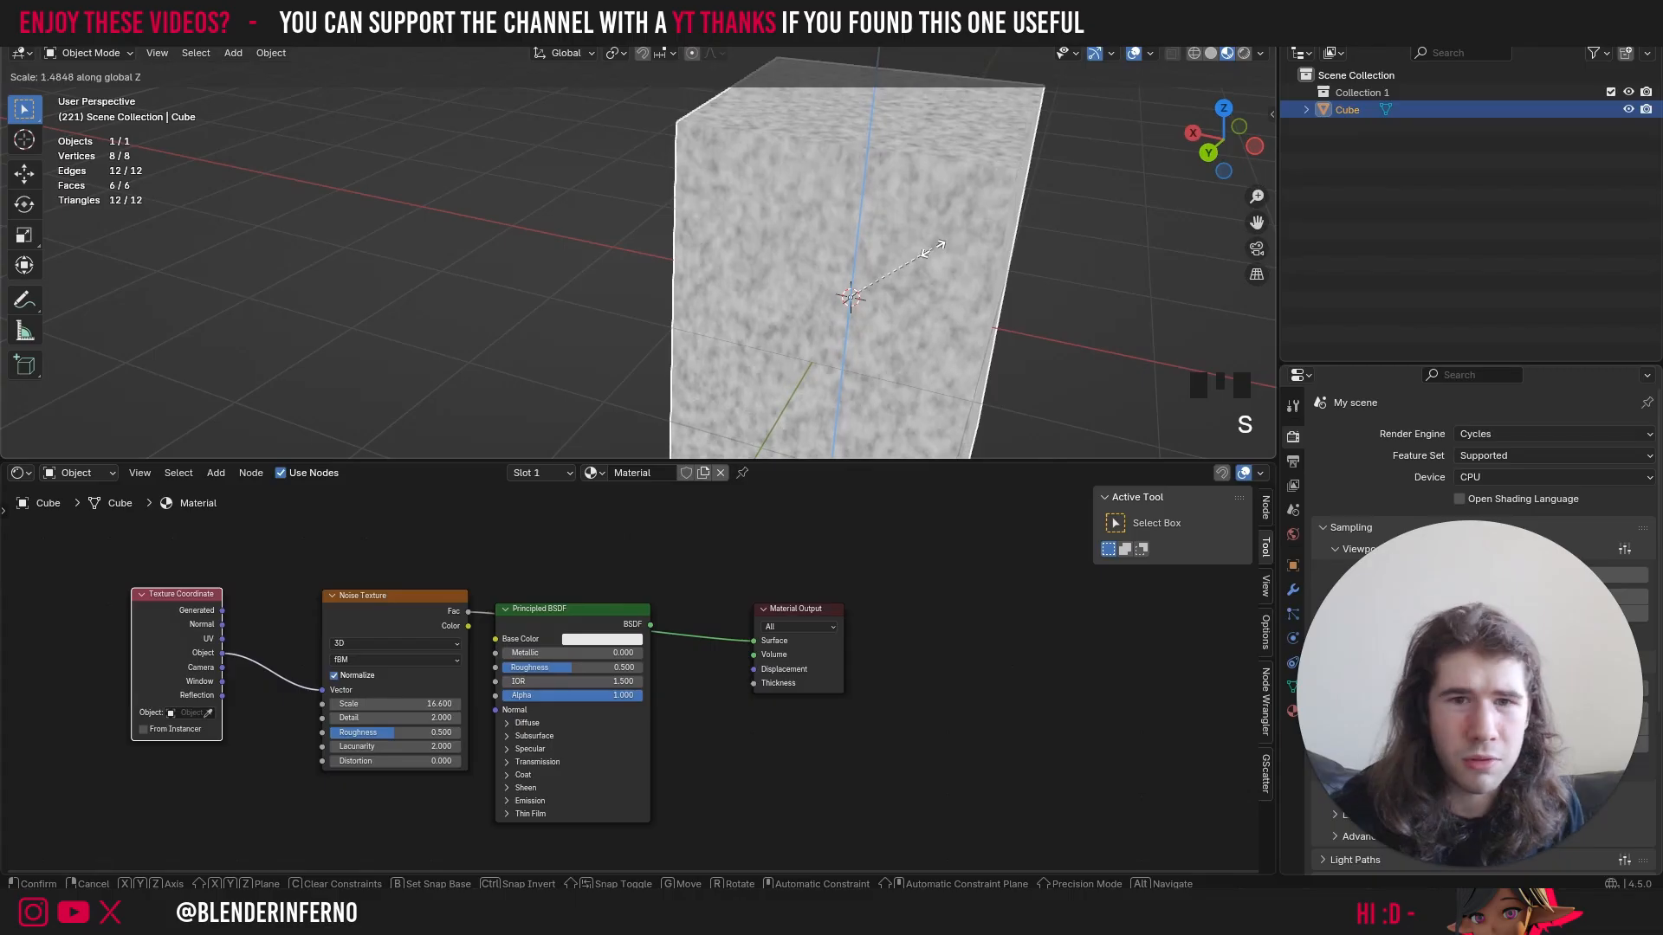
click(973, 244)
scroll(974, 245, down, 1)
scroll(973, 246, down, 6)
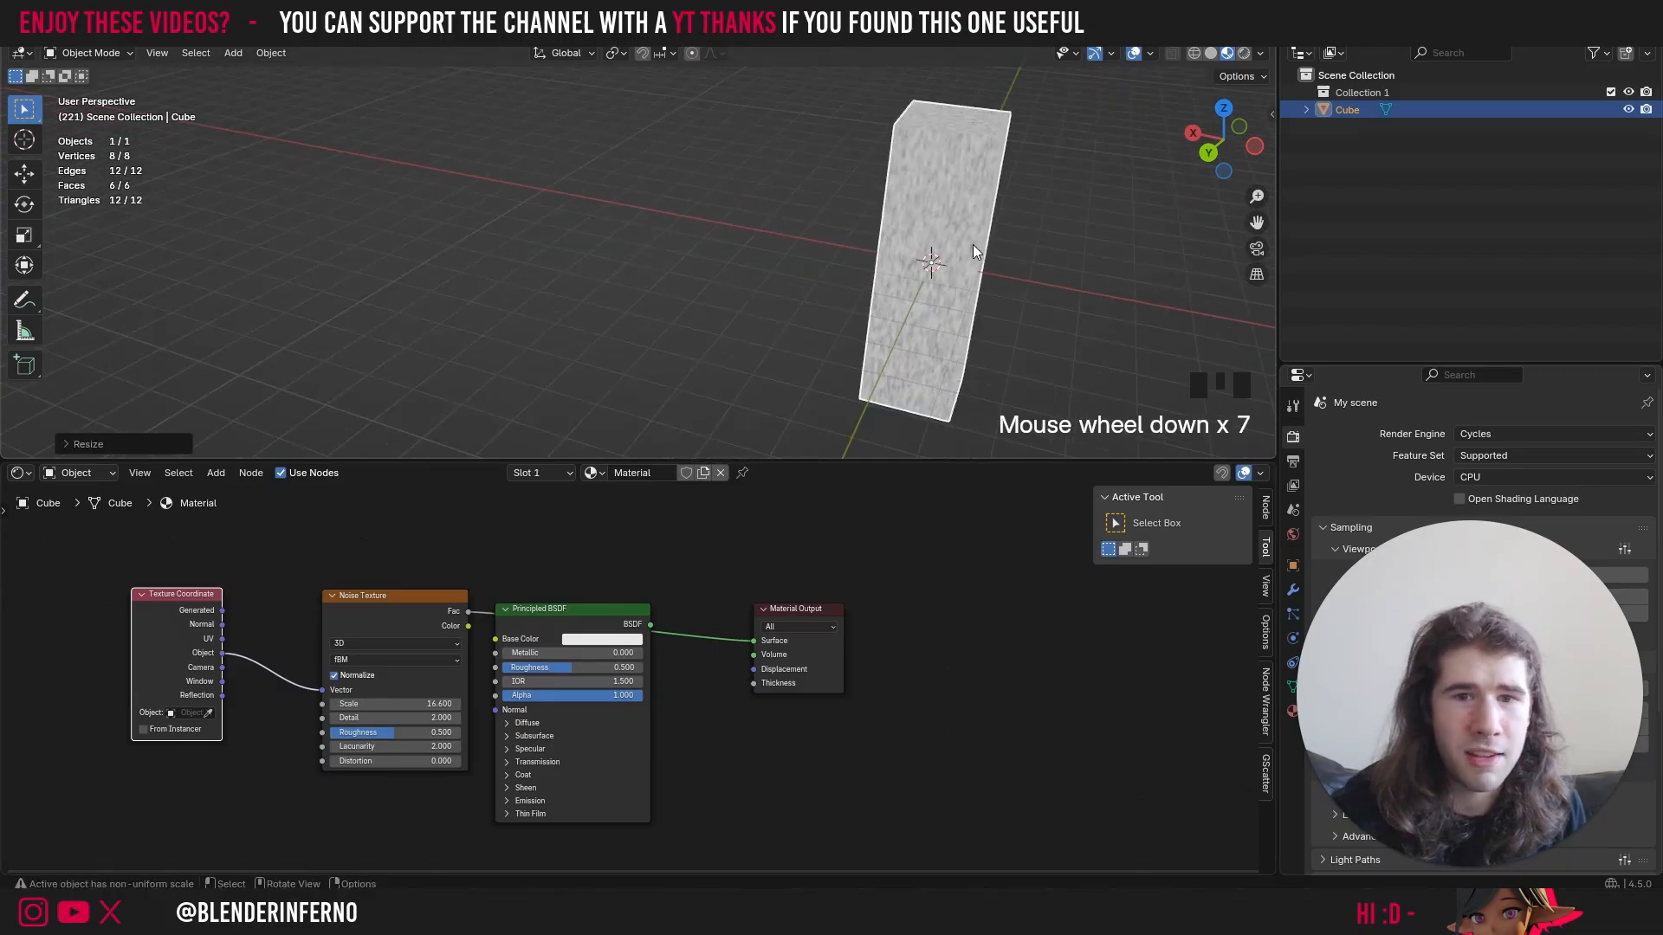
drag(1231, 140, 1022, 190)
scroll(979, 253, up, 6)
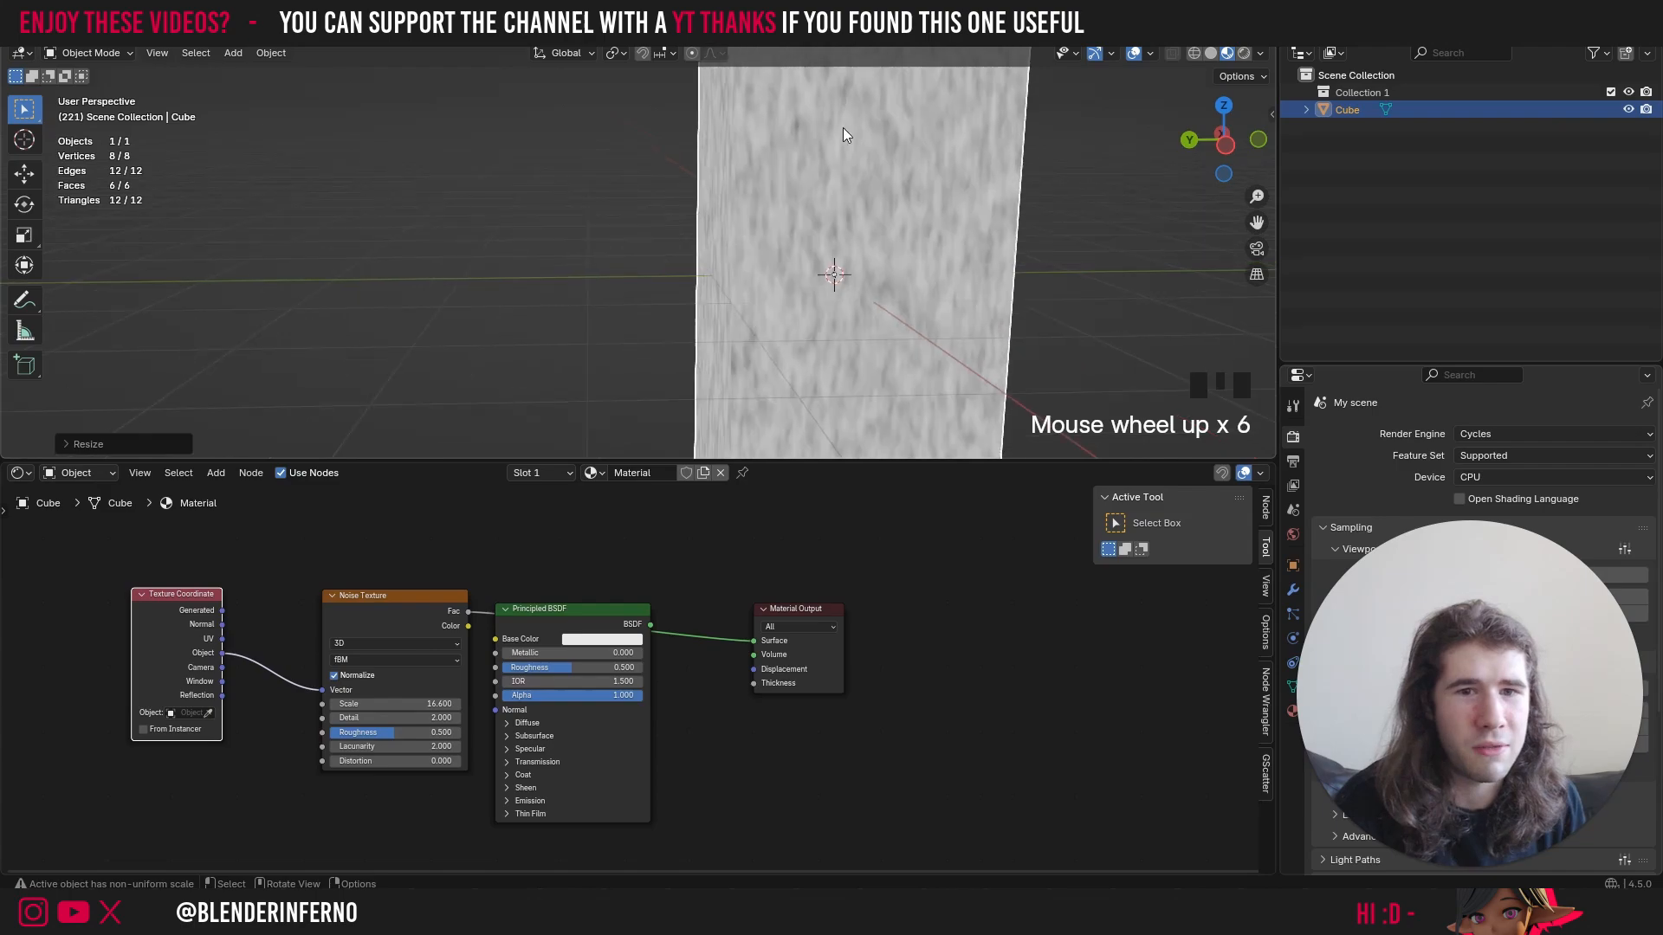
scroll(957, 270, down, 1)
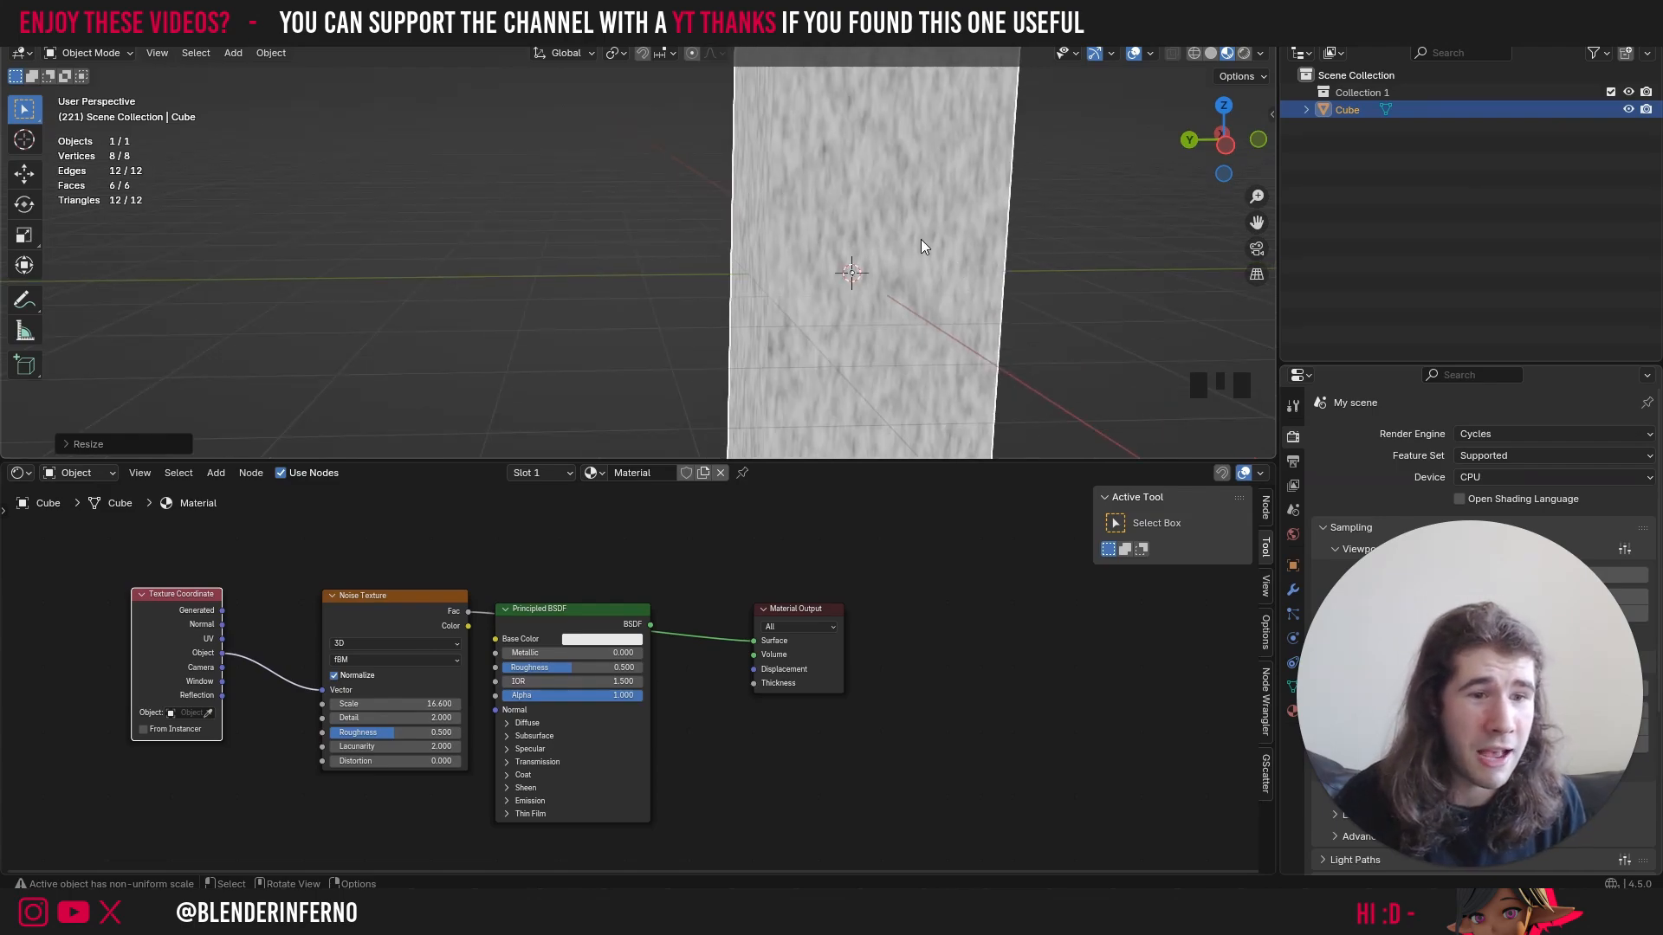
scroll(922, 241, down, 2)
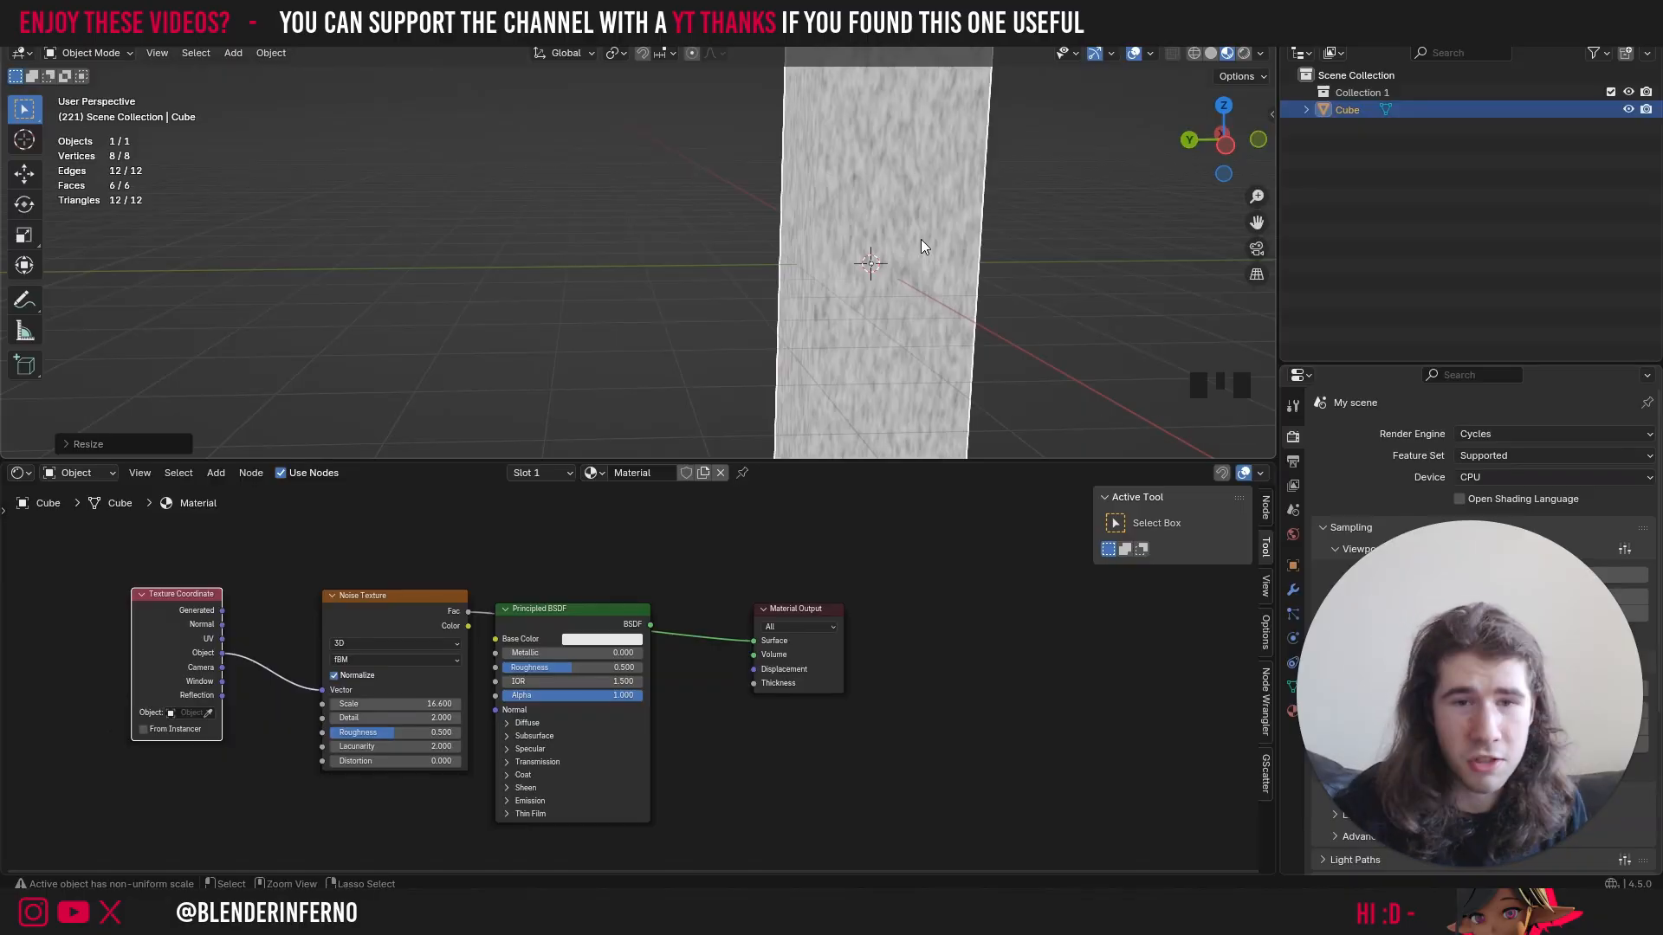
- Apply the cube's scale and check the noise pattern on its sides
key(ctrl+a)
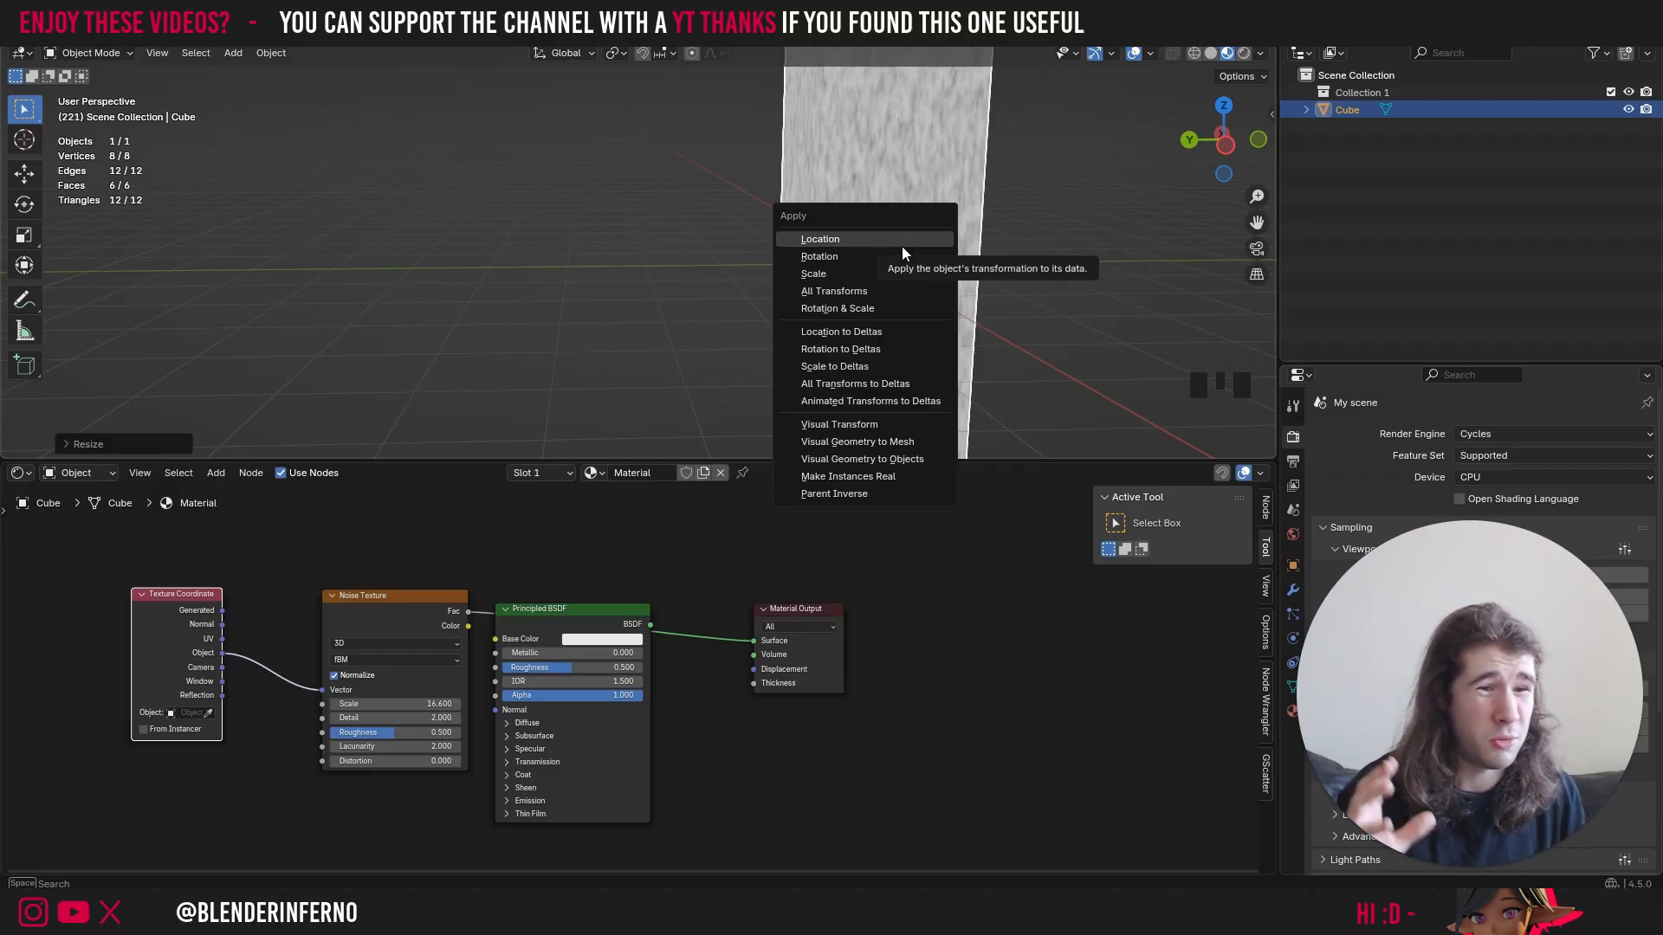
click(874, 272)
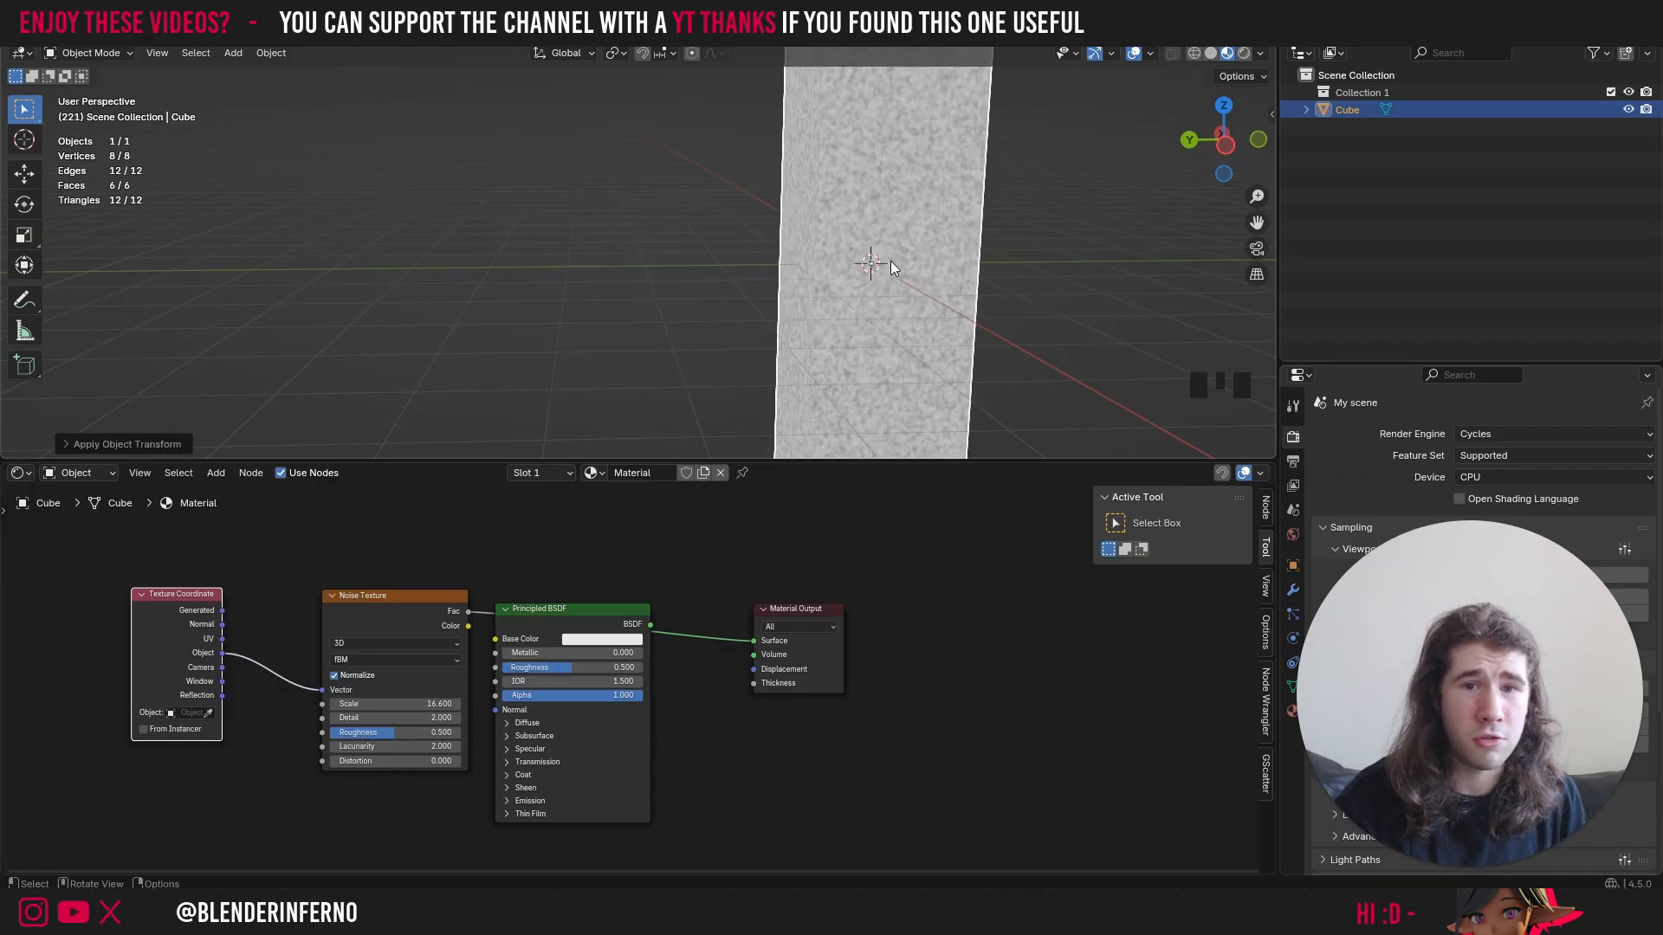
drag(1223, 138, 1160, 125)
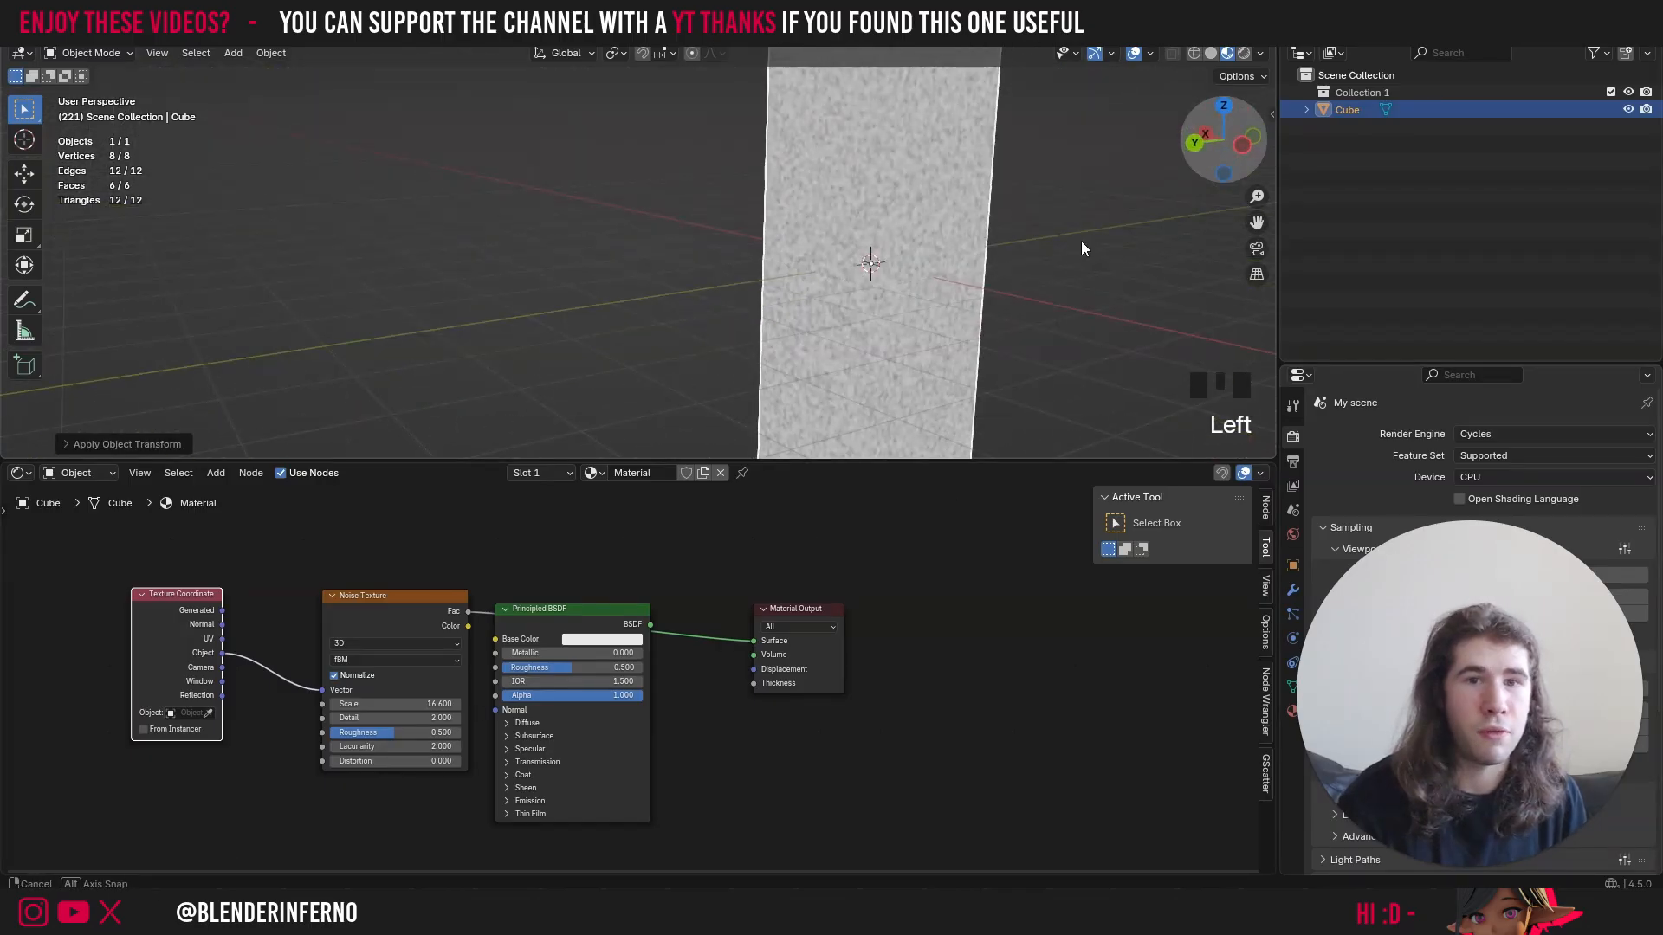
drag(1081, 249, 1081, 249)
scroll(847, 357, up, 2)
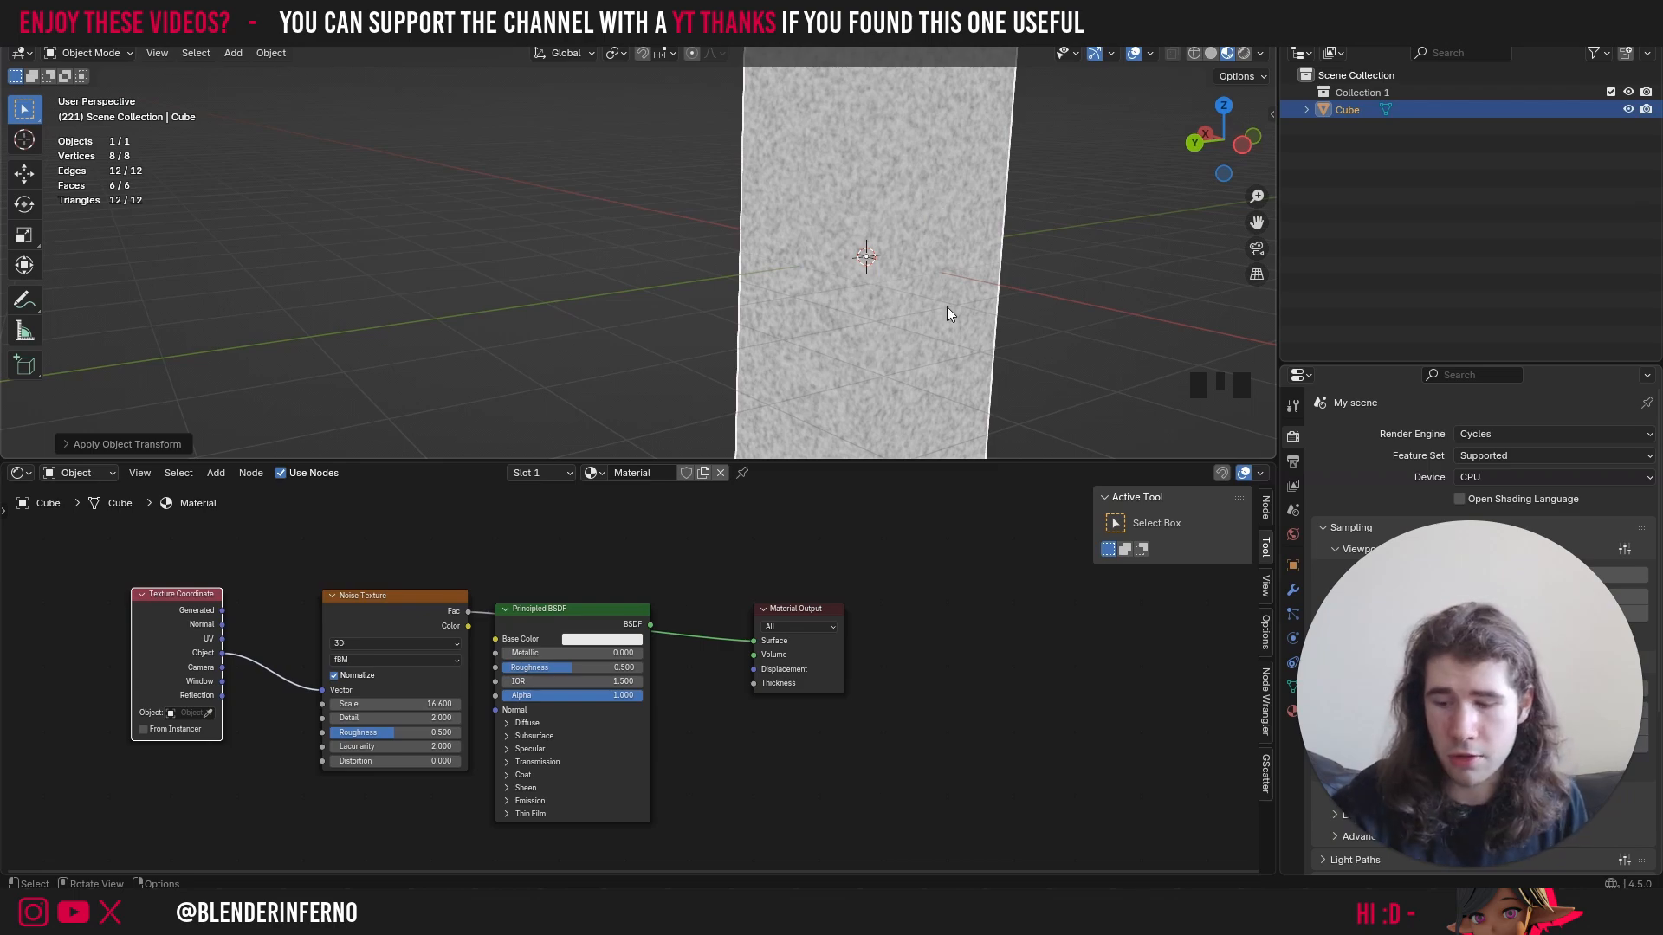
key(ctrl+a)
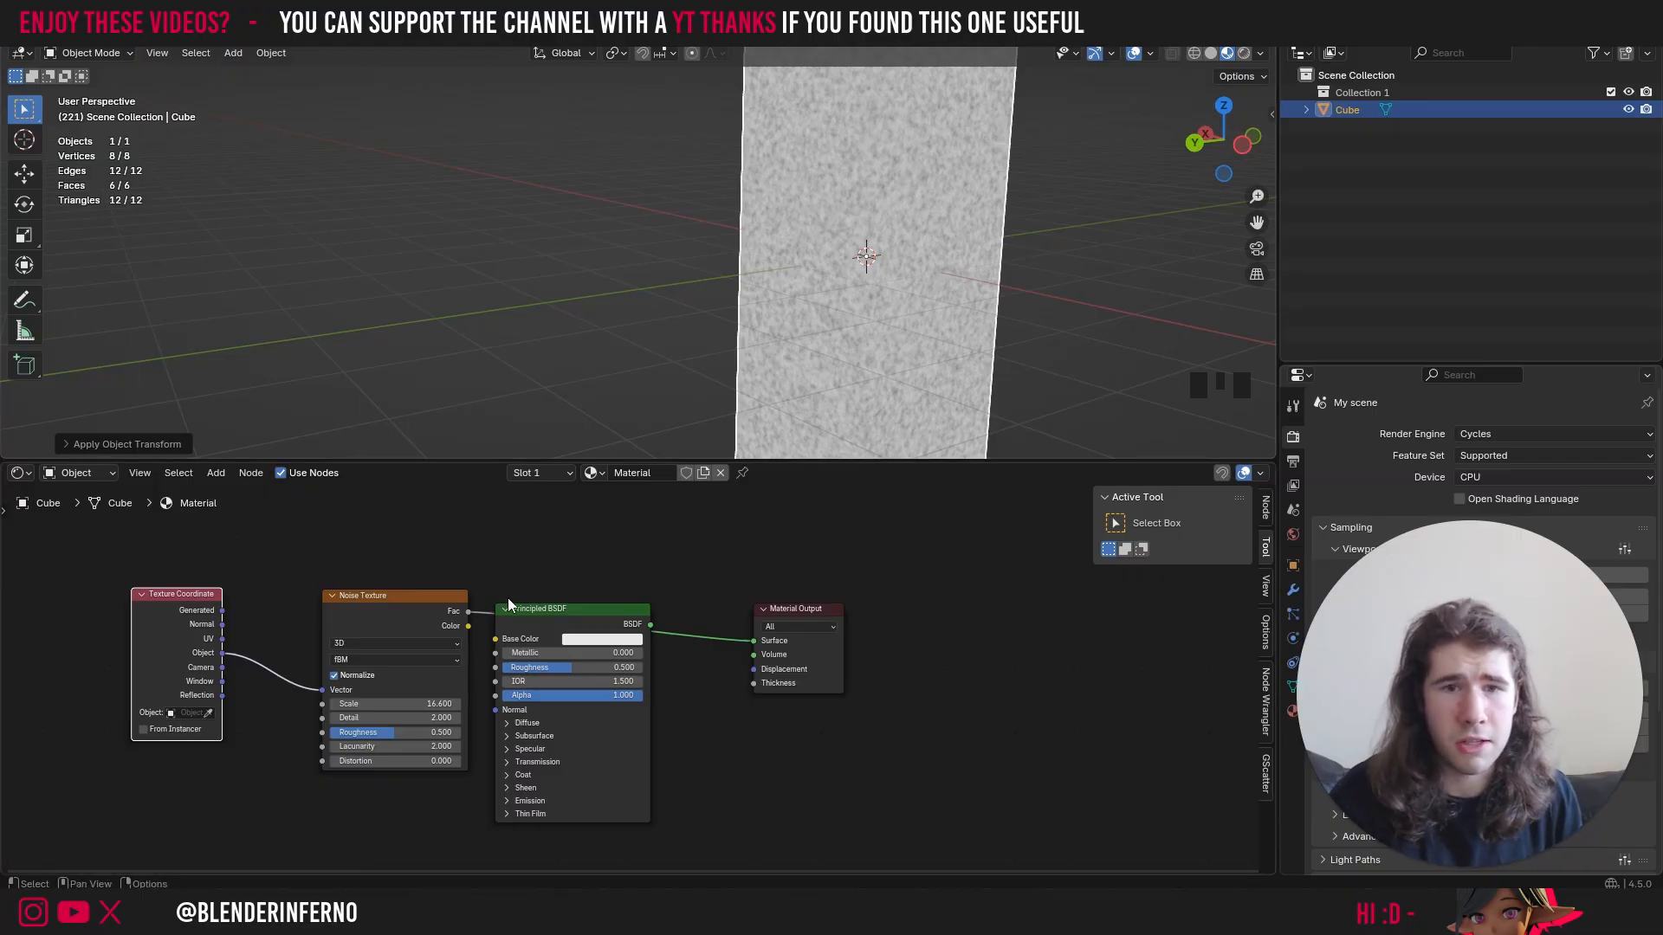
- Rearrange the Texture Coordinate, Noise Texture and Principled BSDF nodes, placing the shader below the link between Fac and Surface
drag(156, 655, 202, 664)
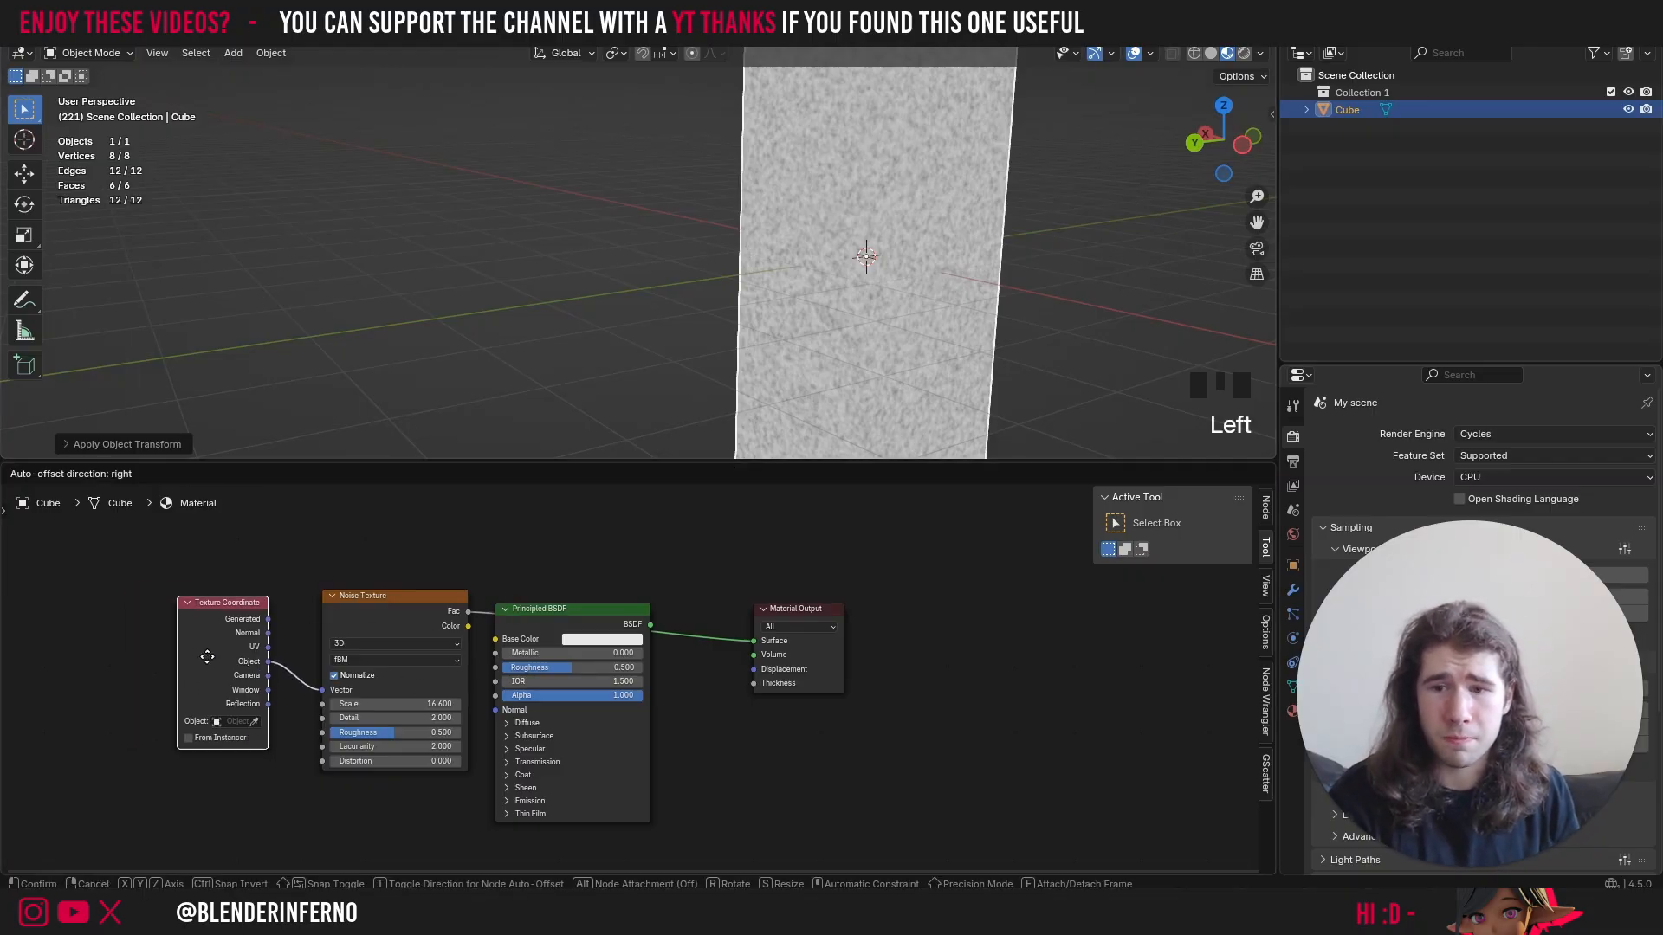
drag(358, 619, 357, 619)
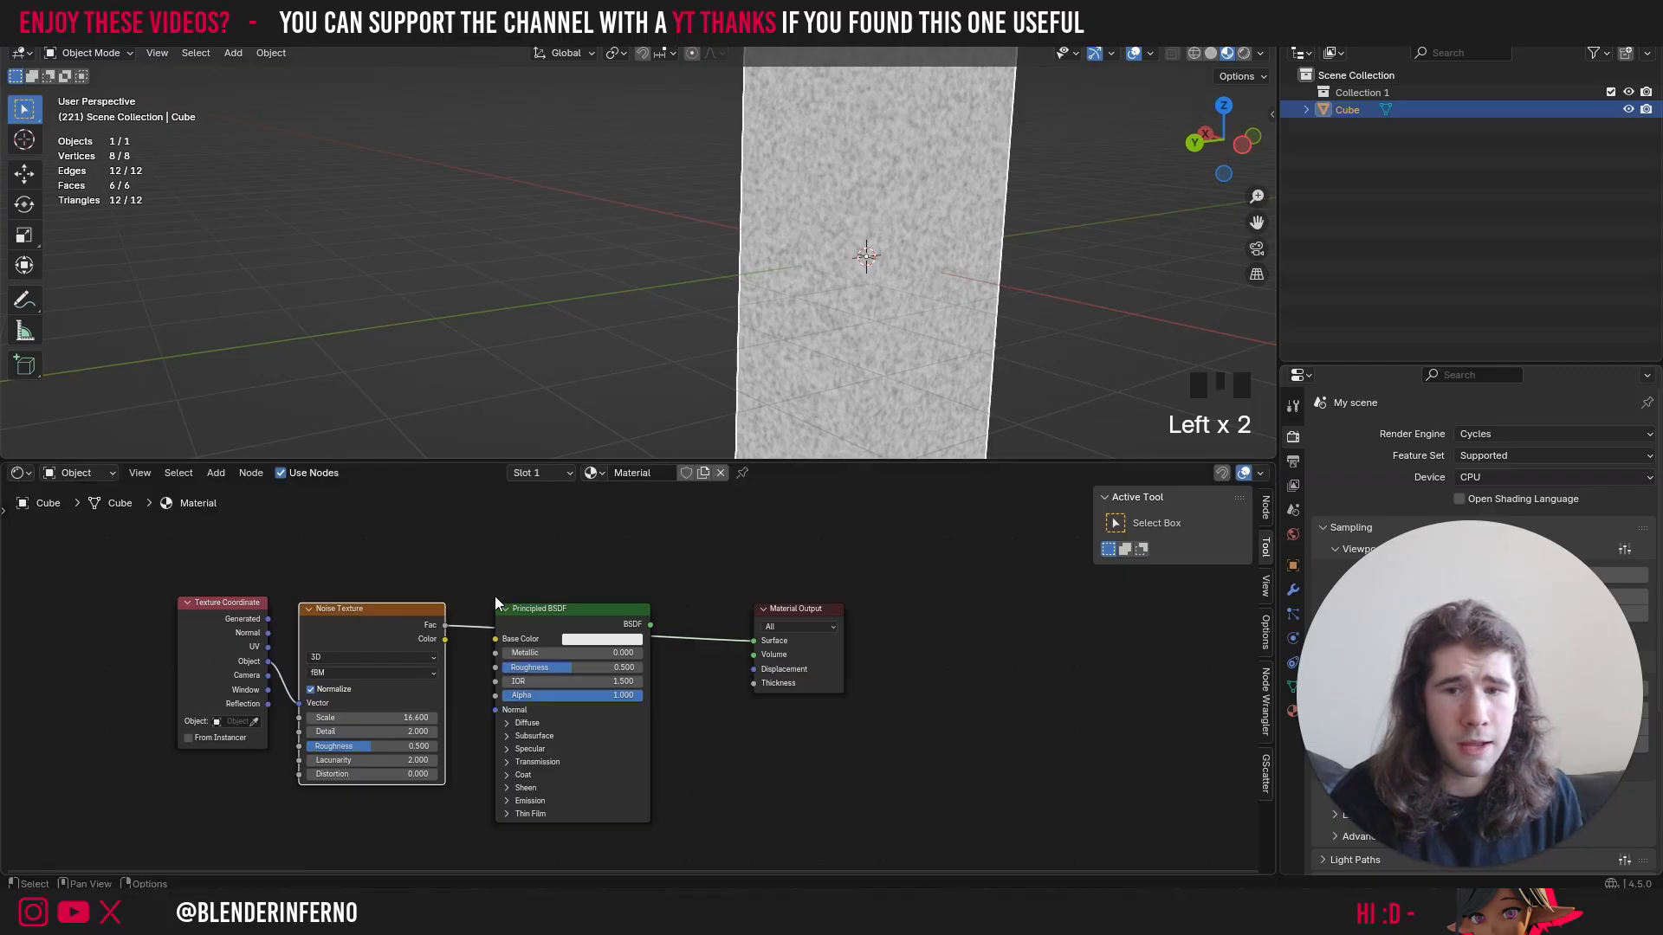
drag(594, 604, 641, 585)
drag(566, 715, 598, 774)
scroll(520, 671, up, 3)
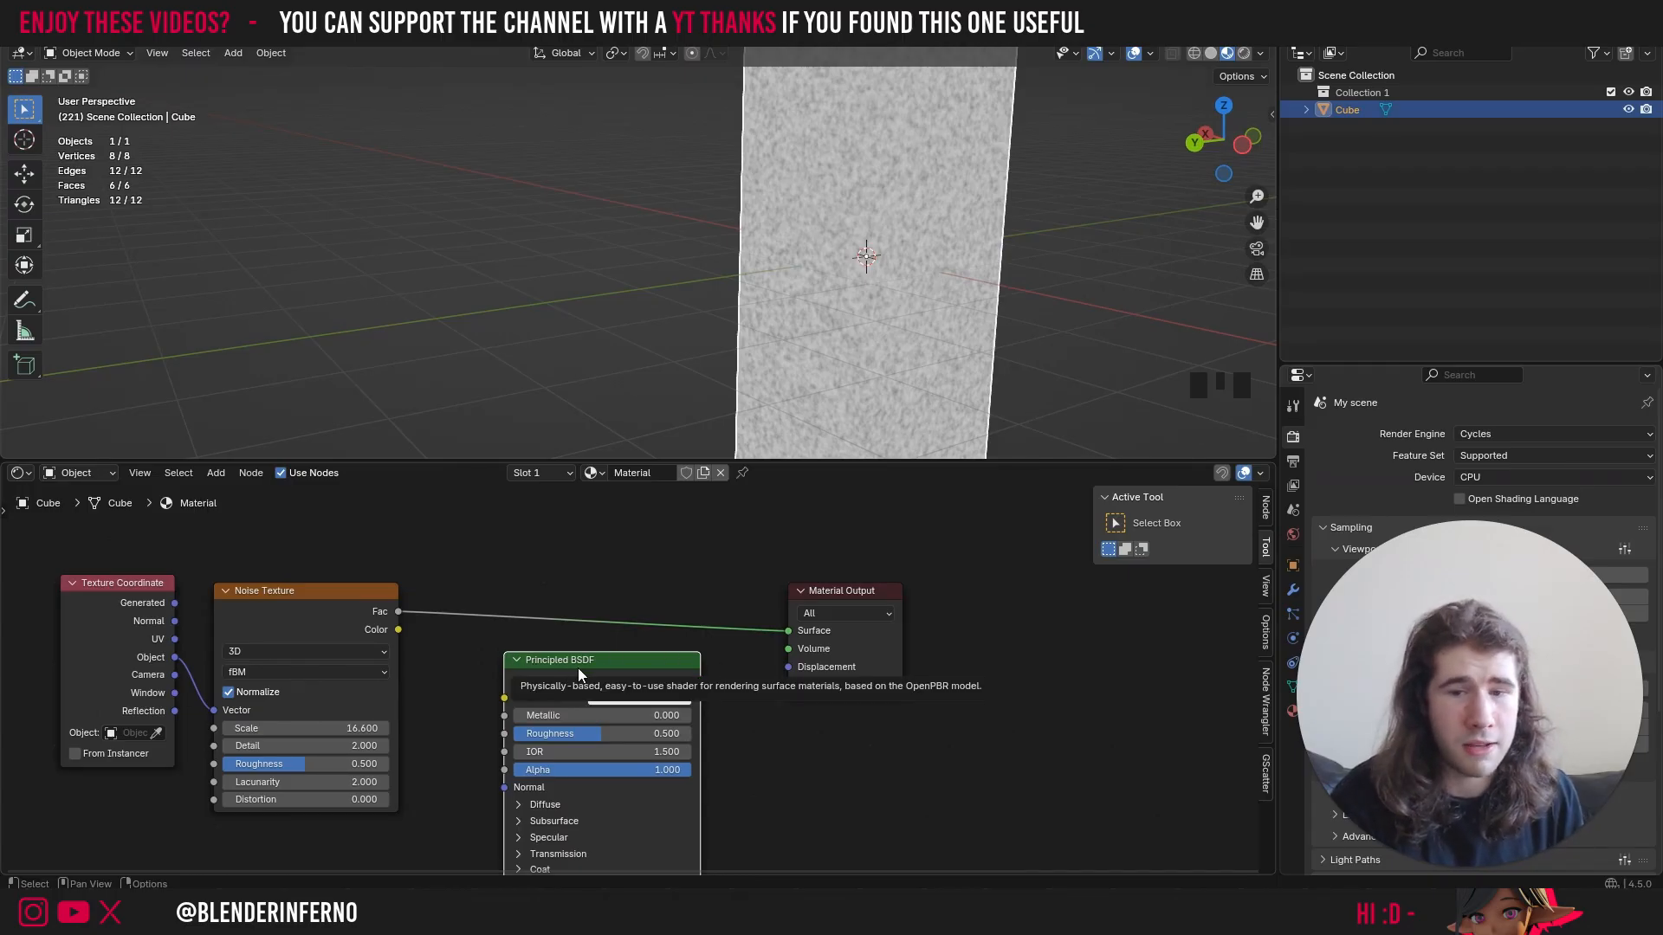
drag(576, 664, 594, 666)
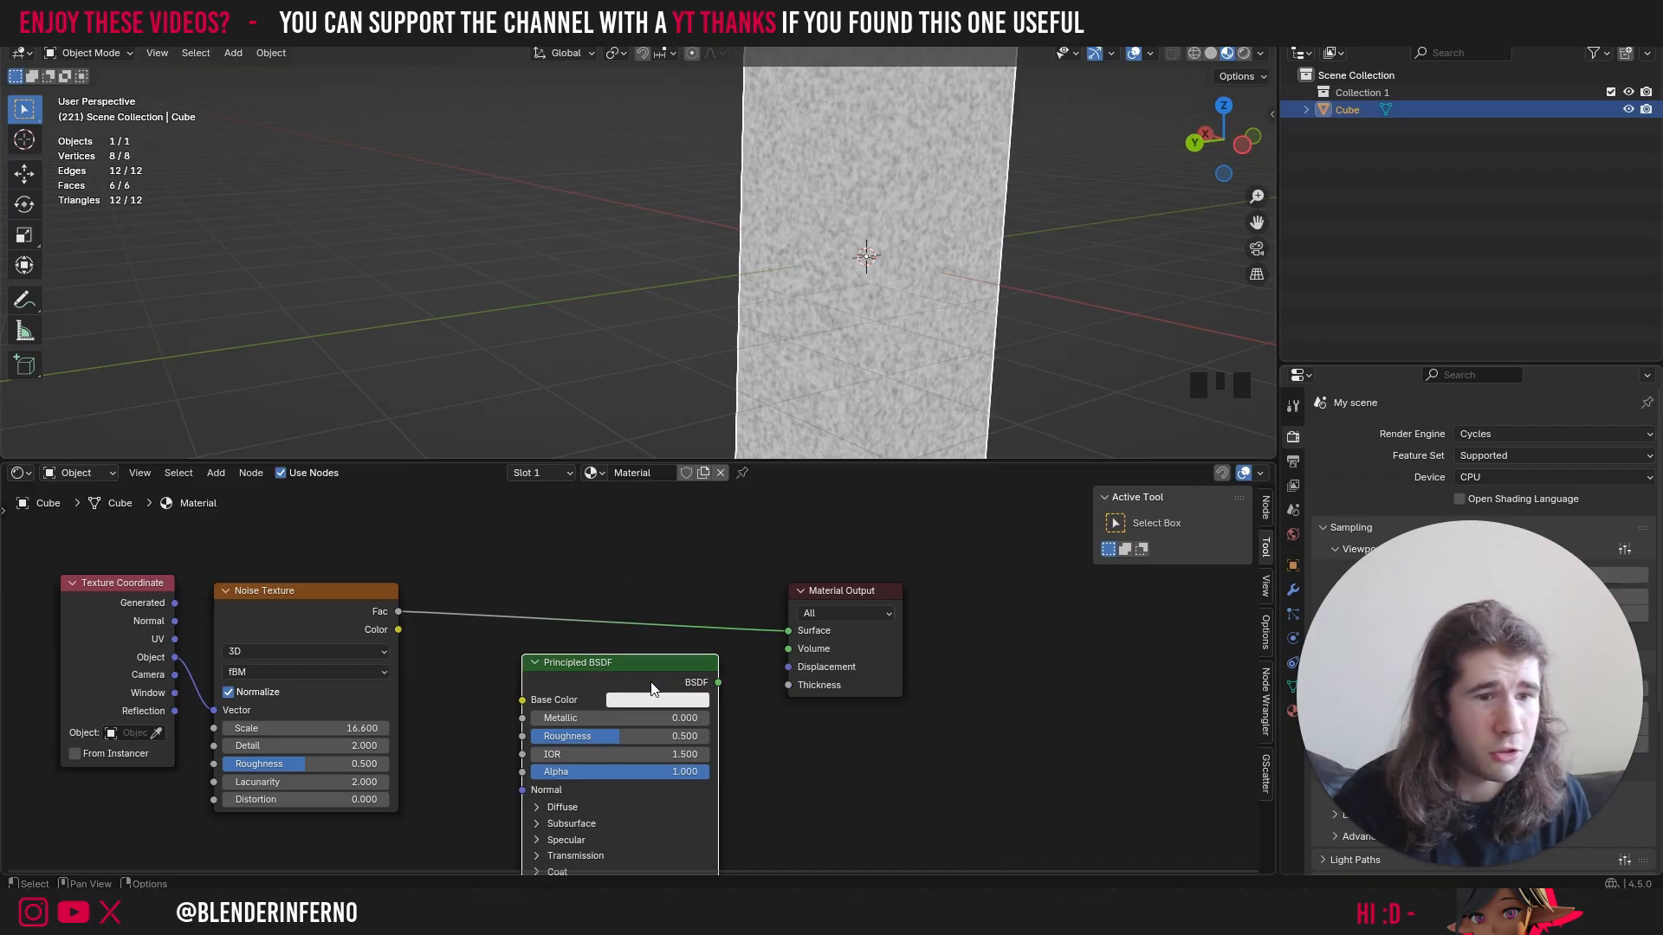
drag(622, 693, 615, 678)
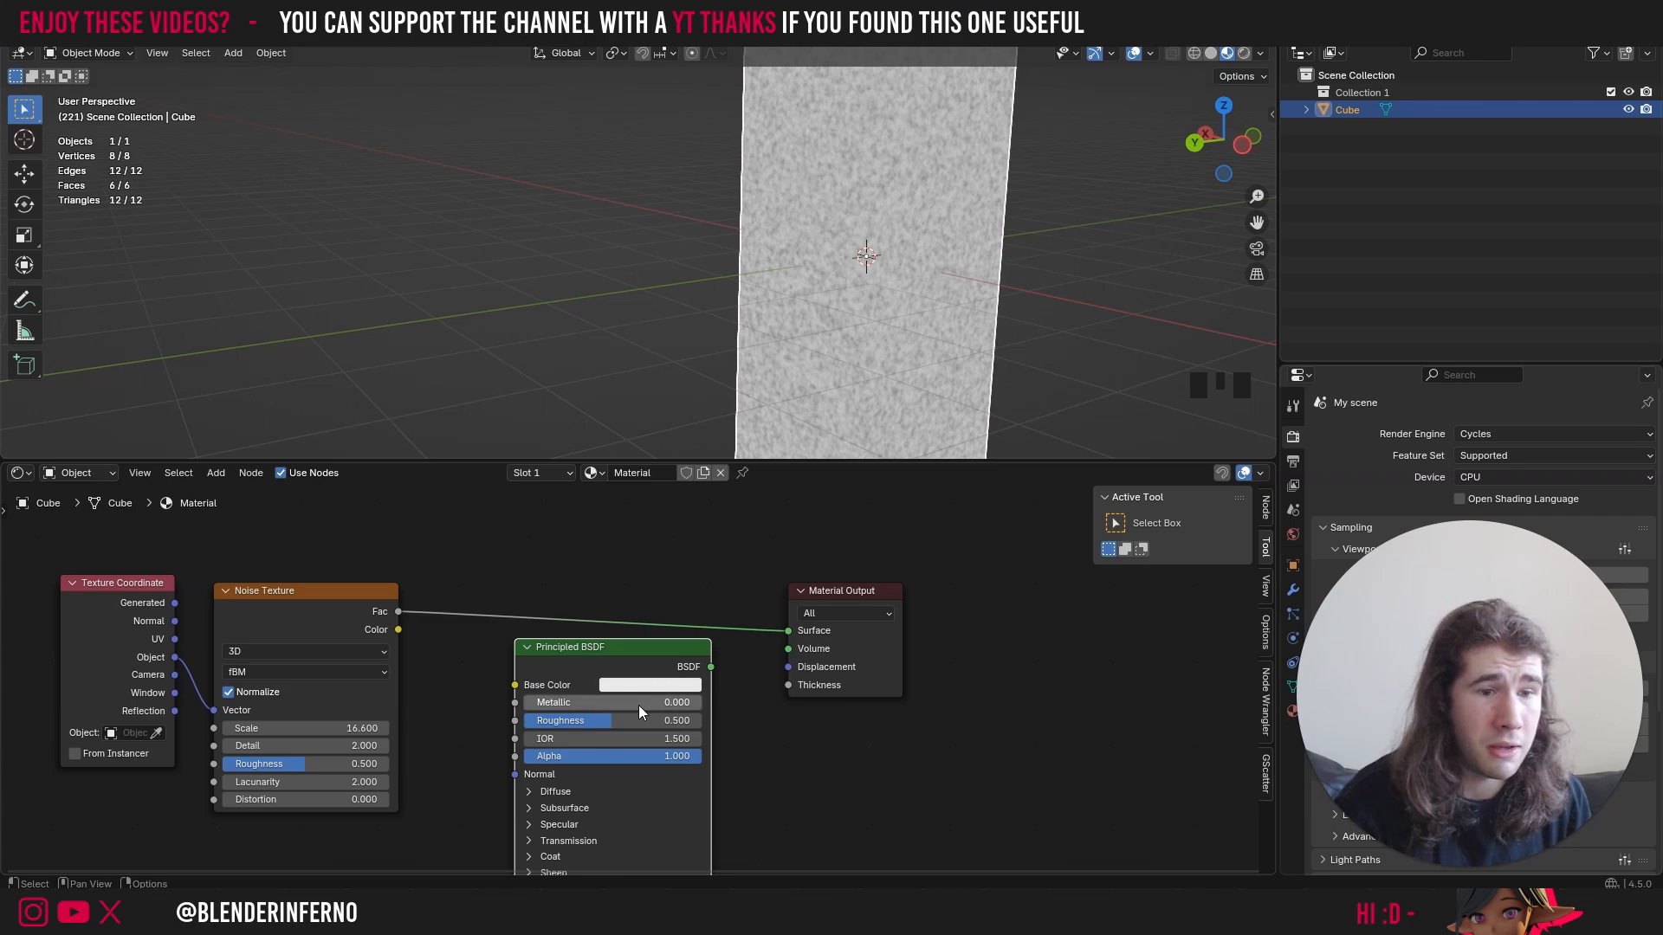
- Insert the Principled BSDF into the link between the Noise Texture's Fac output and the Material Output's Surface input
scroll(782, 806, down, 2)
scroll(784, 799, up, 1)
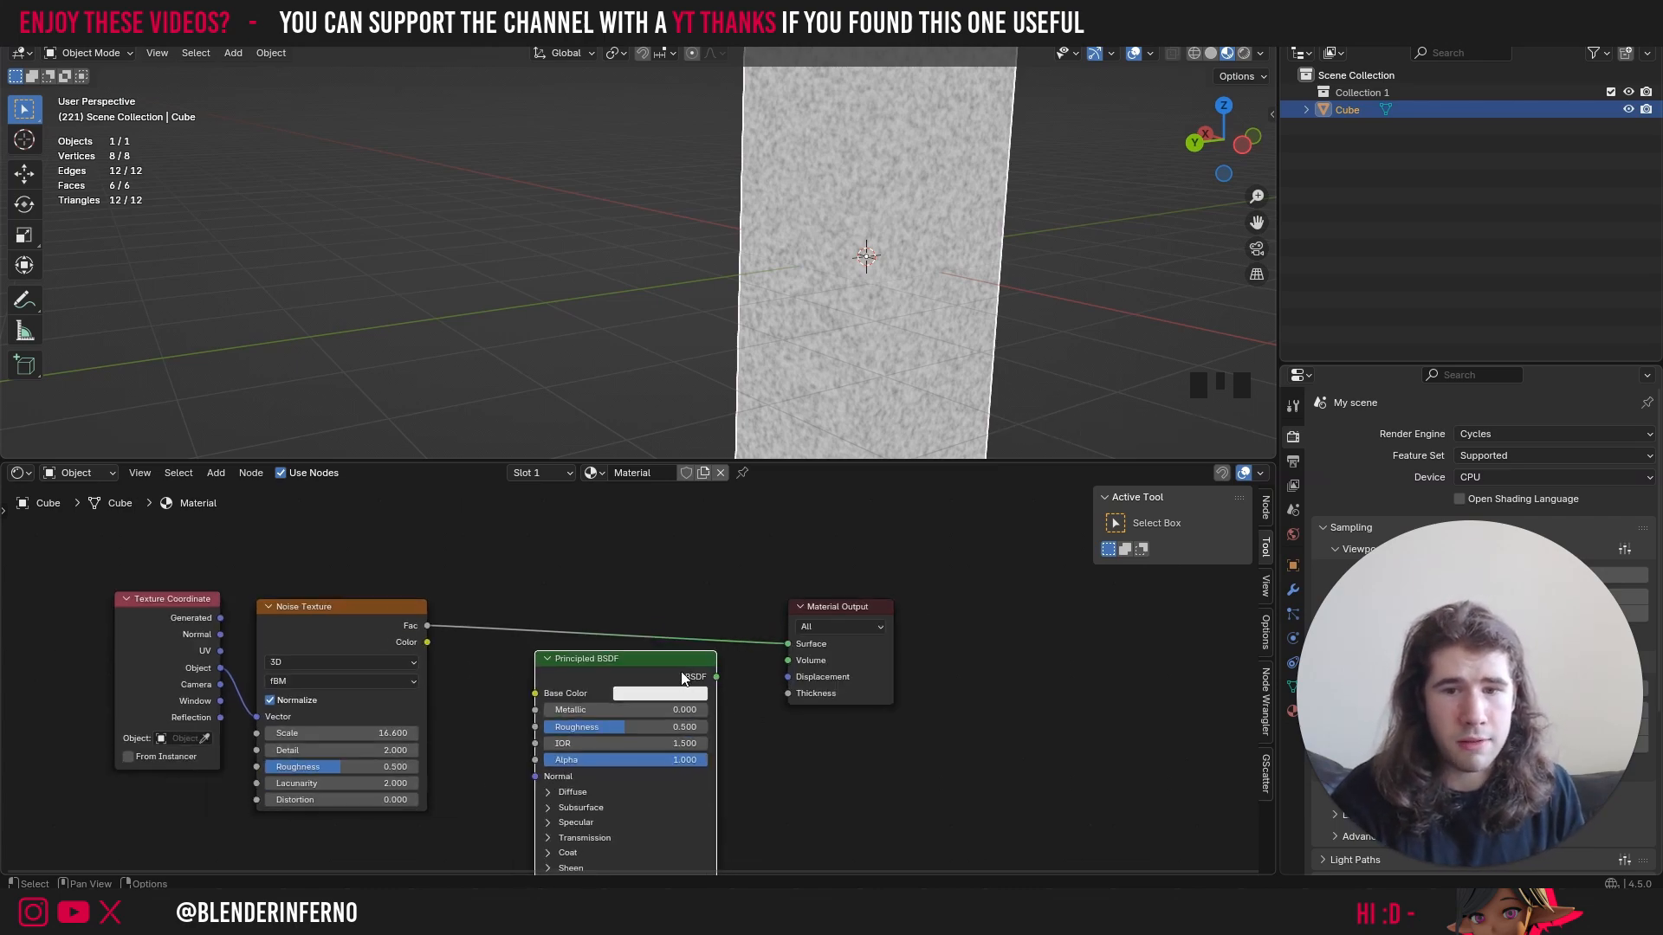
drag(684, 677, 694, 627)
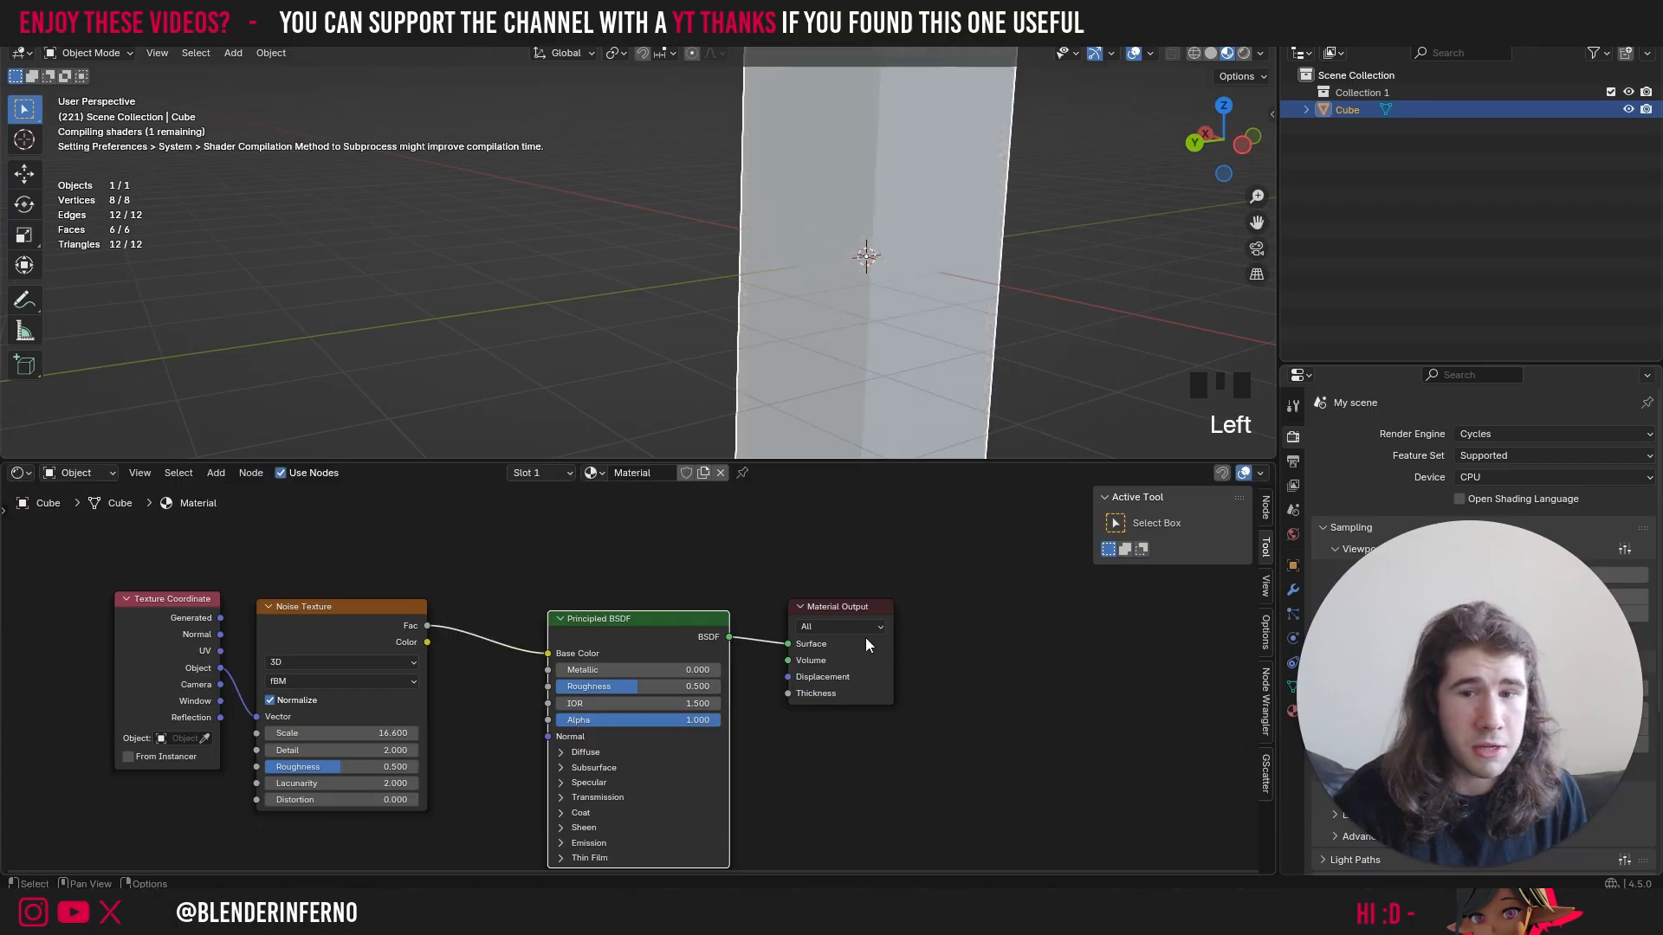
- Inspect the shaded block from several angles, comparing Rendered shading with Material Preview and ending in Material Preview
mouse_move(1206, 141)
mouse_down()
mouse_move(1098, 306)
mouse_move(1143, 295)
mouse_move(1173, 195)
mouse_move(1207, 163)
mouse_up()
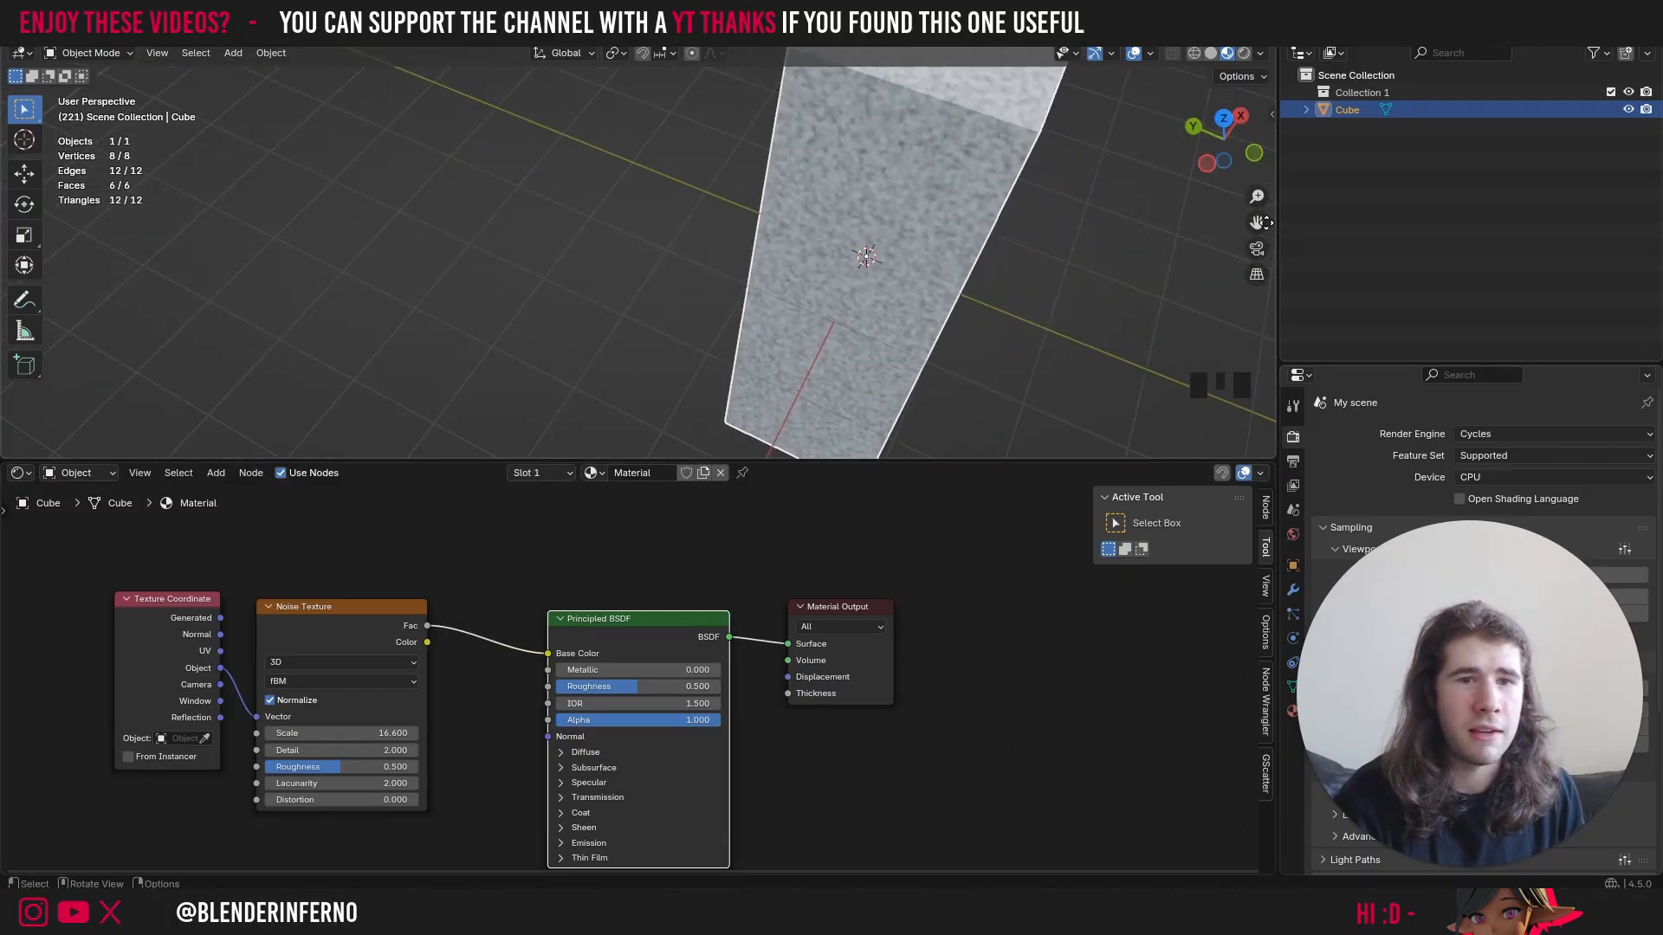
drag(1255, 222, 1182, 312)
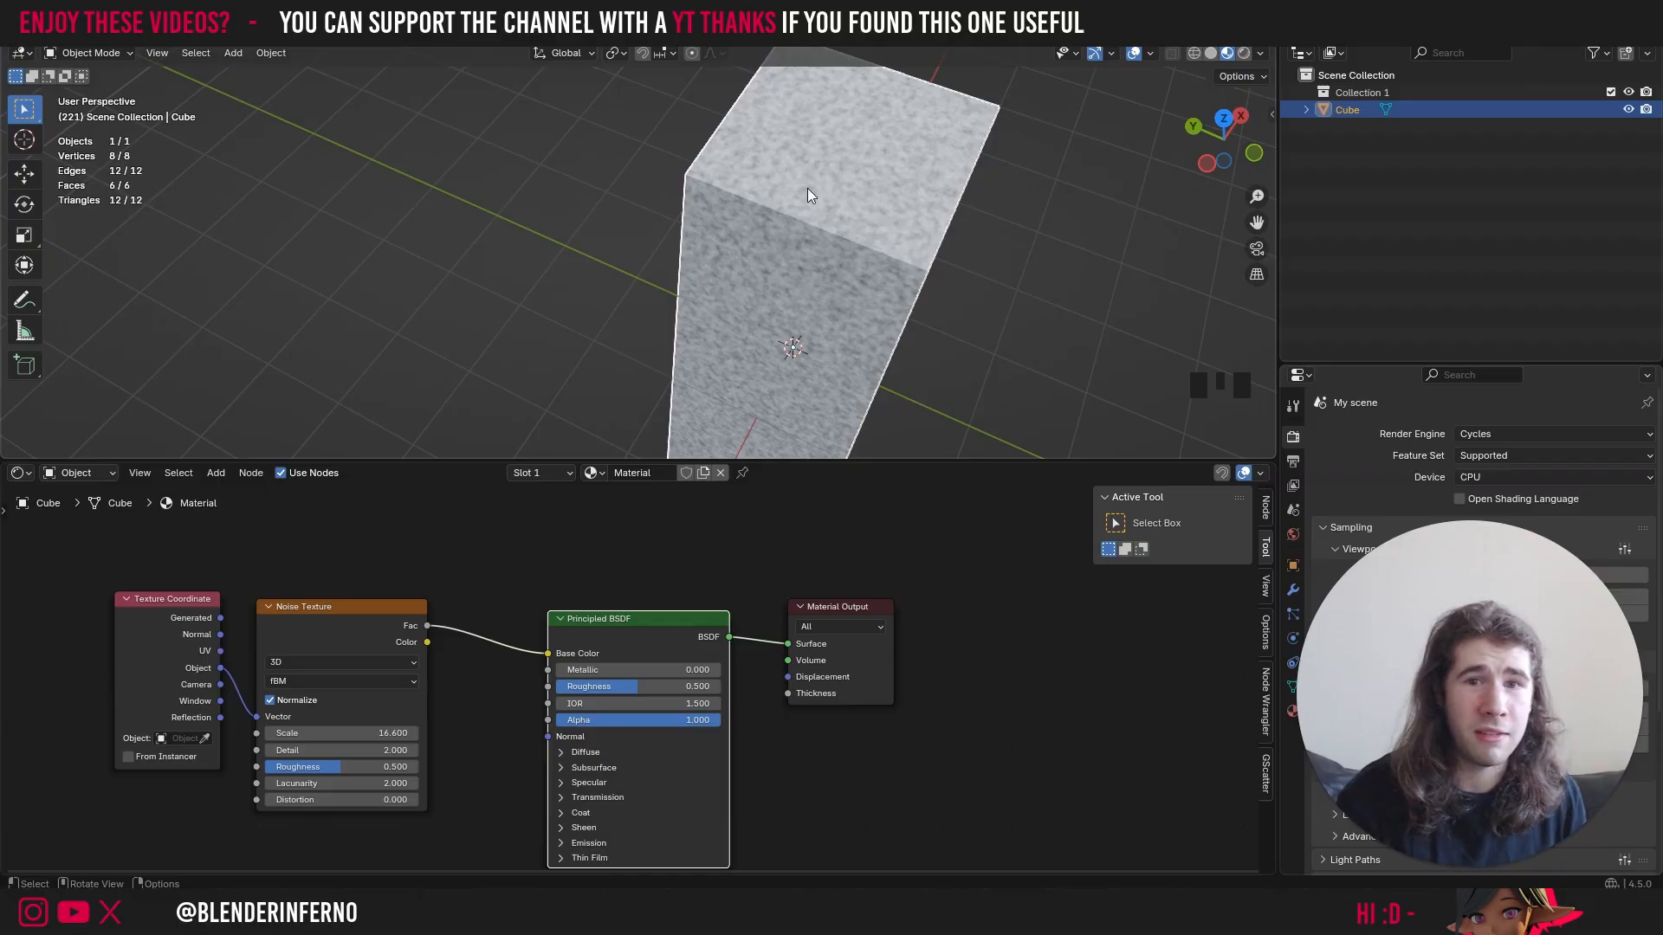
drag(1203, 153, 1120, 86)
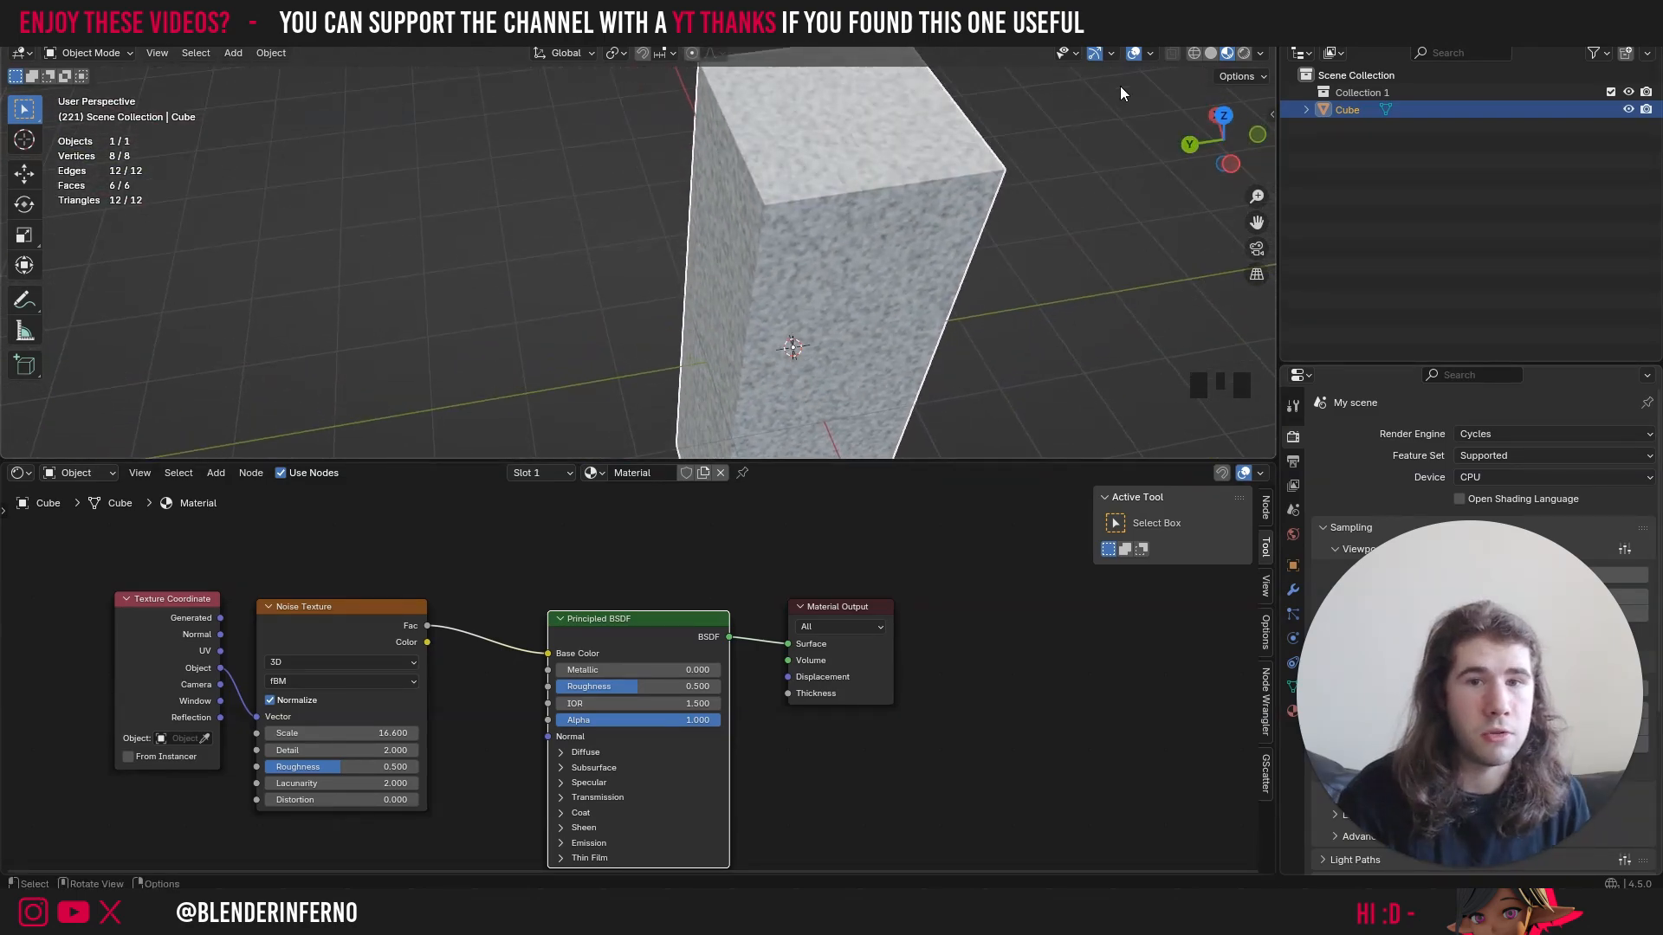
click(1243, 53)
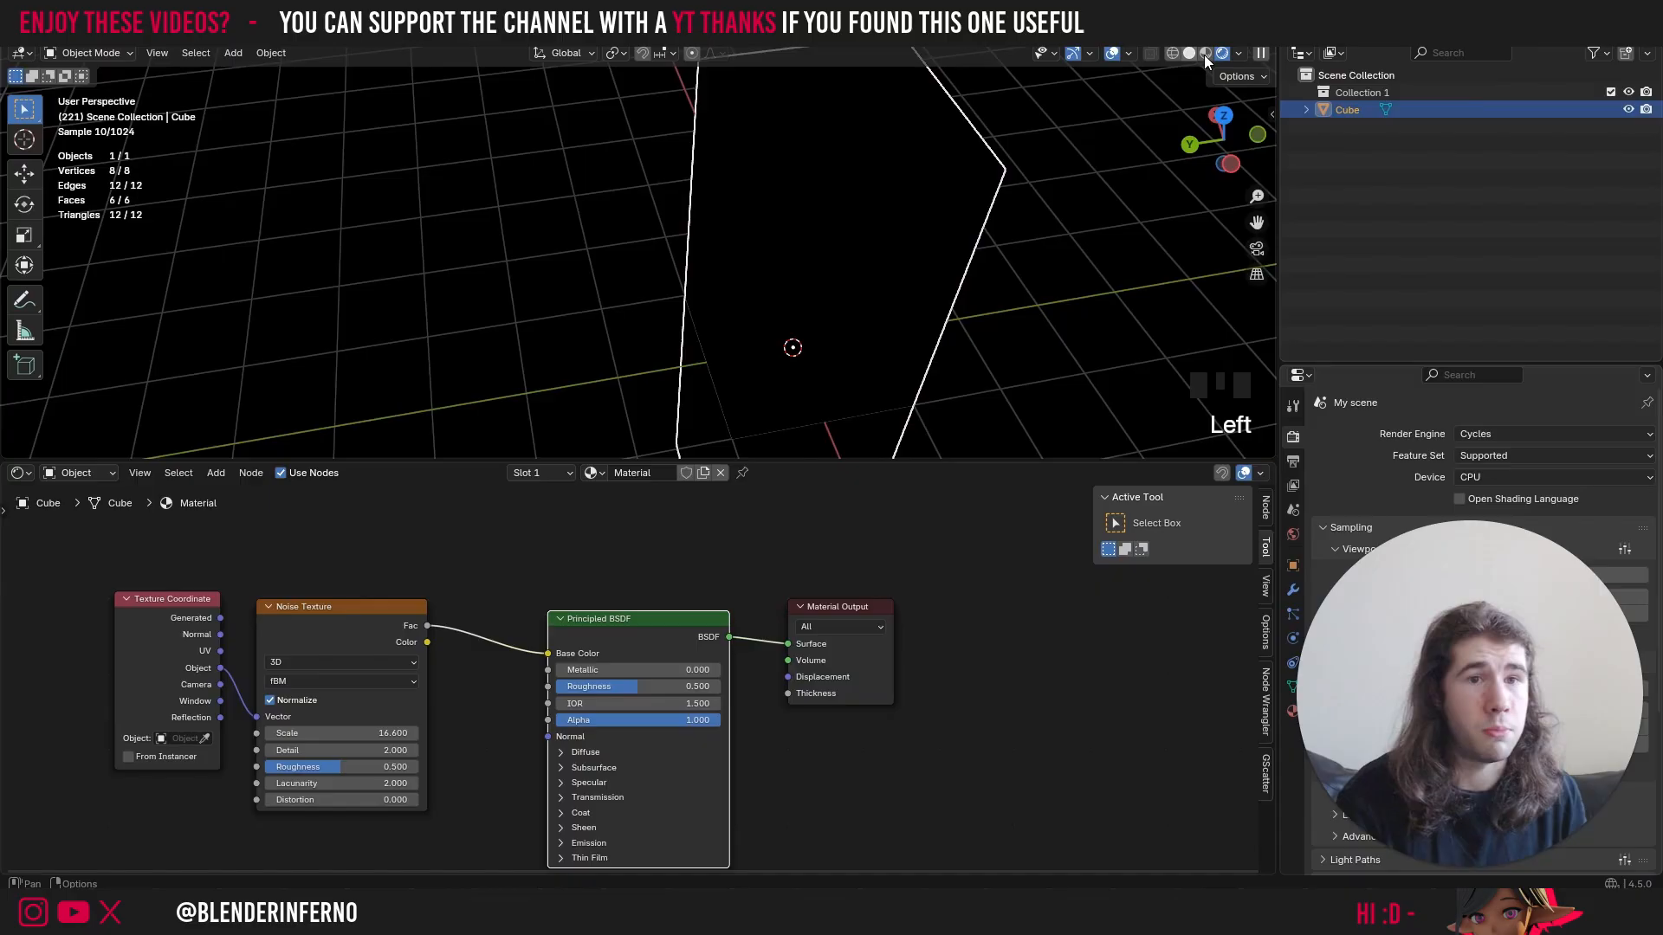
click(1204, 54)
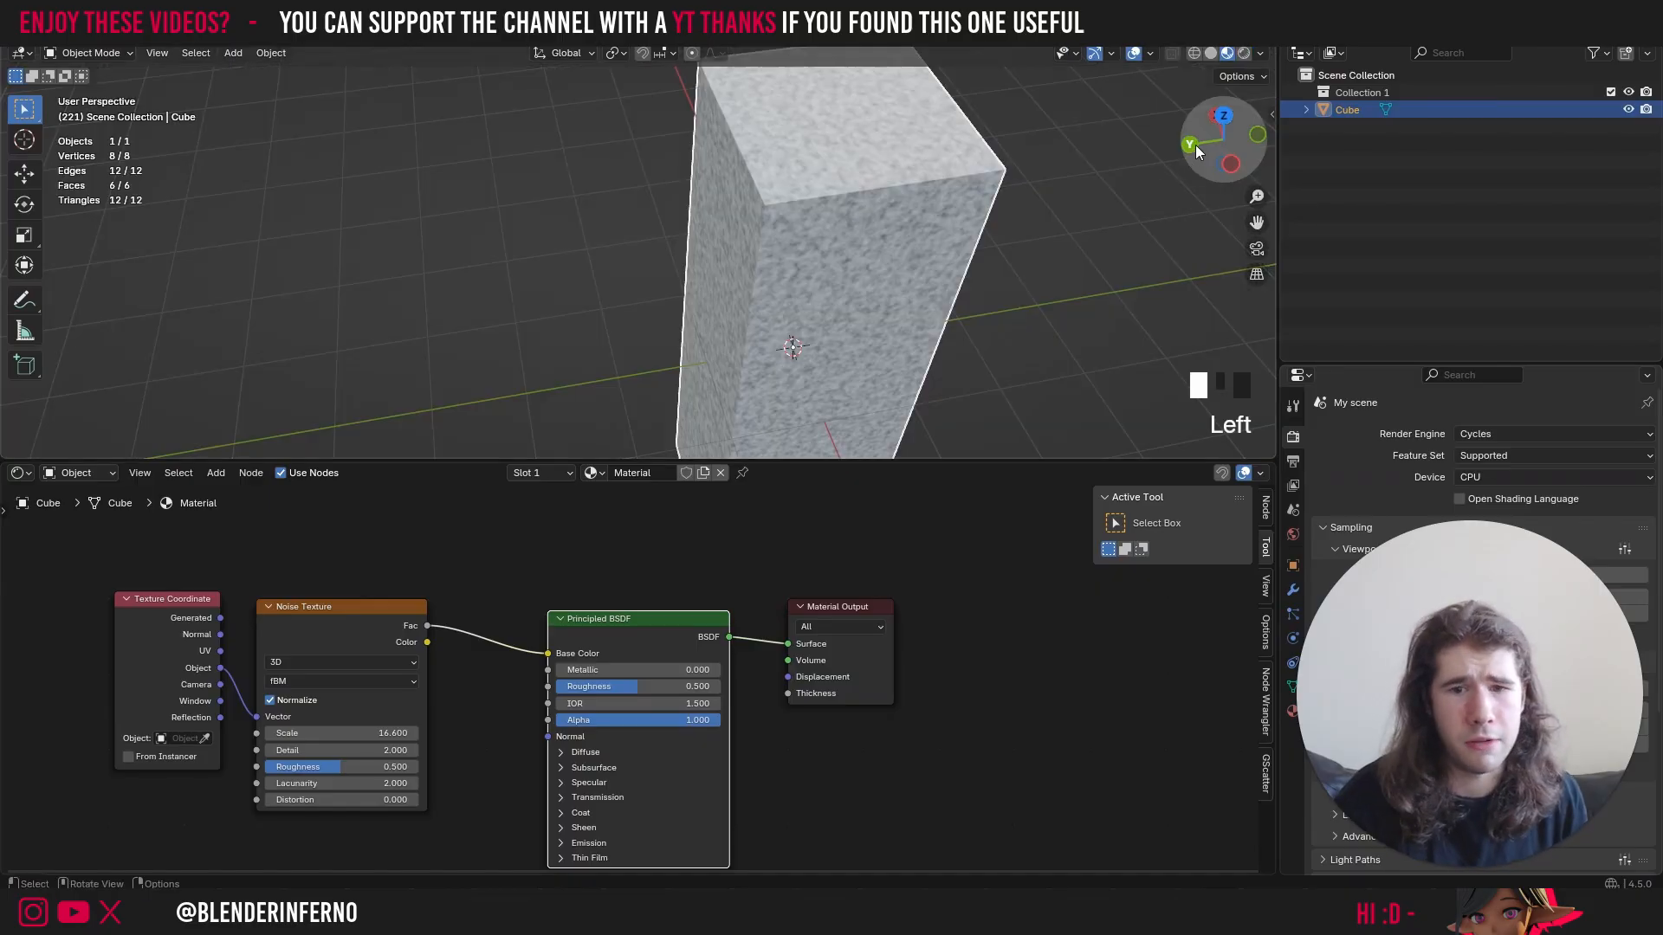
drag(1195, 143, 1125, 113)
- Space out the Noise Texture, Principled BSDF and Material Output nodes, leaving a wide gap between the texture and the shader
mouse_move(644, 640)
mouse_down()
mouse_move(582, 590)
mouse_move(627, 622)
mouse_up()
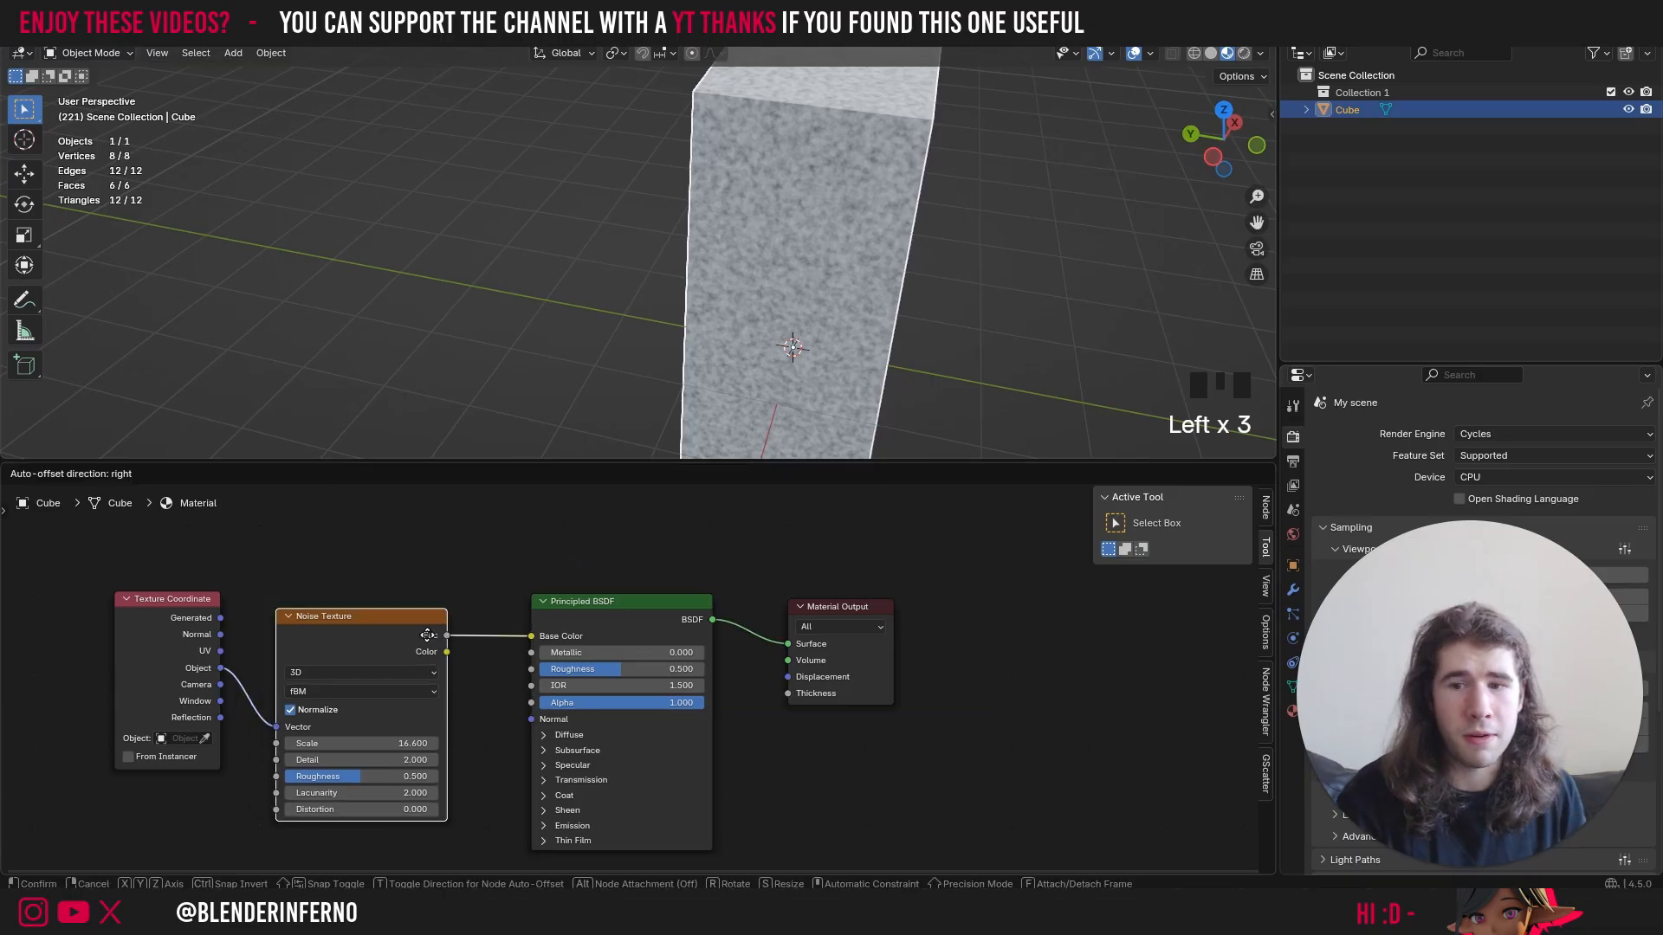
drag(373, 607, 392, 618)
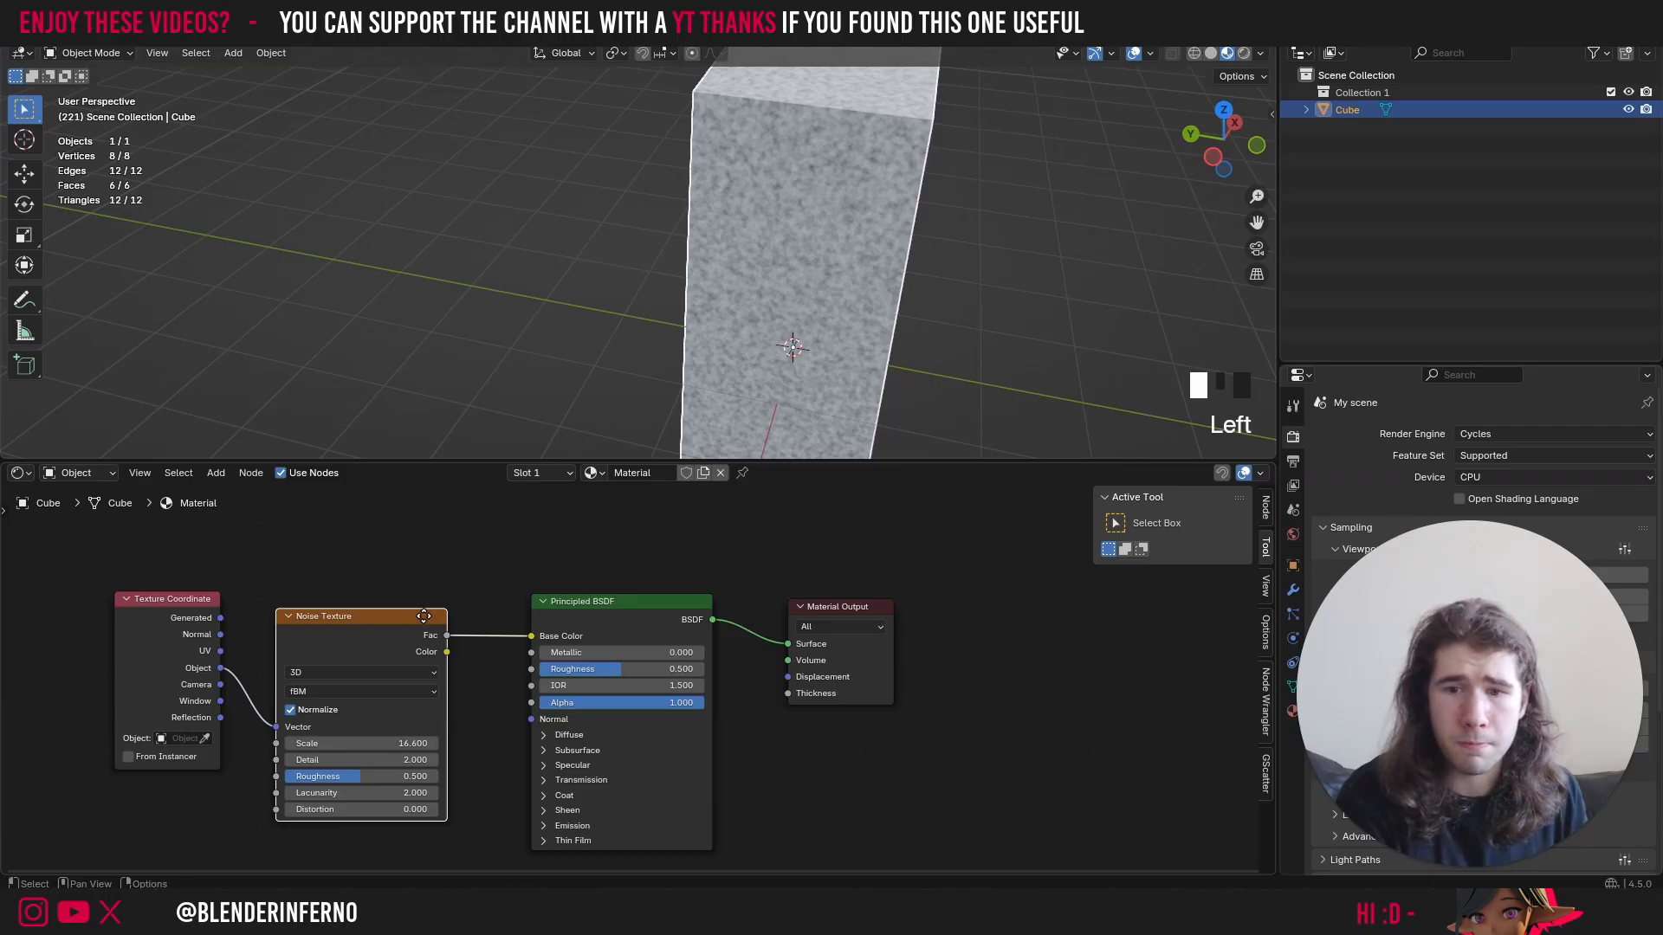
drag(407, 615, 450, 611)
drag(694, 607, 742, 608)
drag(859, 607, 1033, 605)
drag(647, 600, 745, 581)
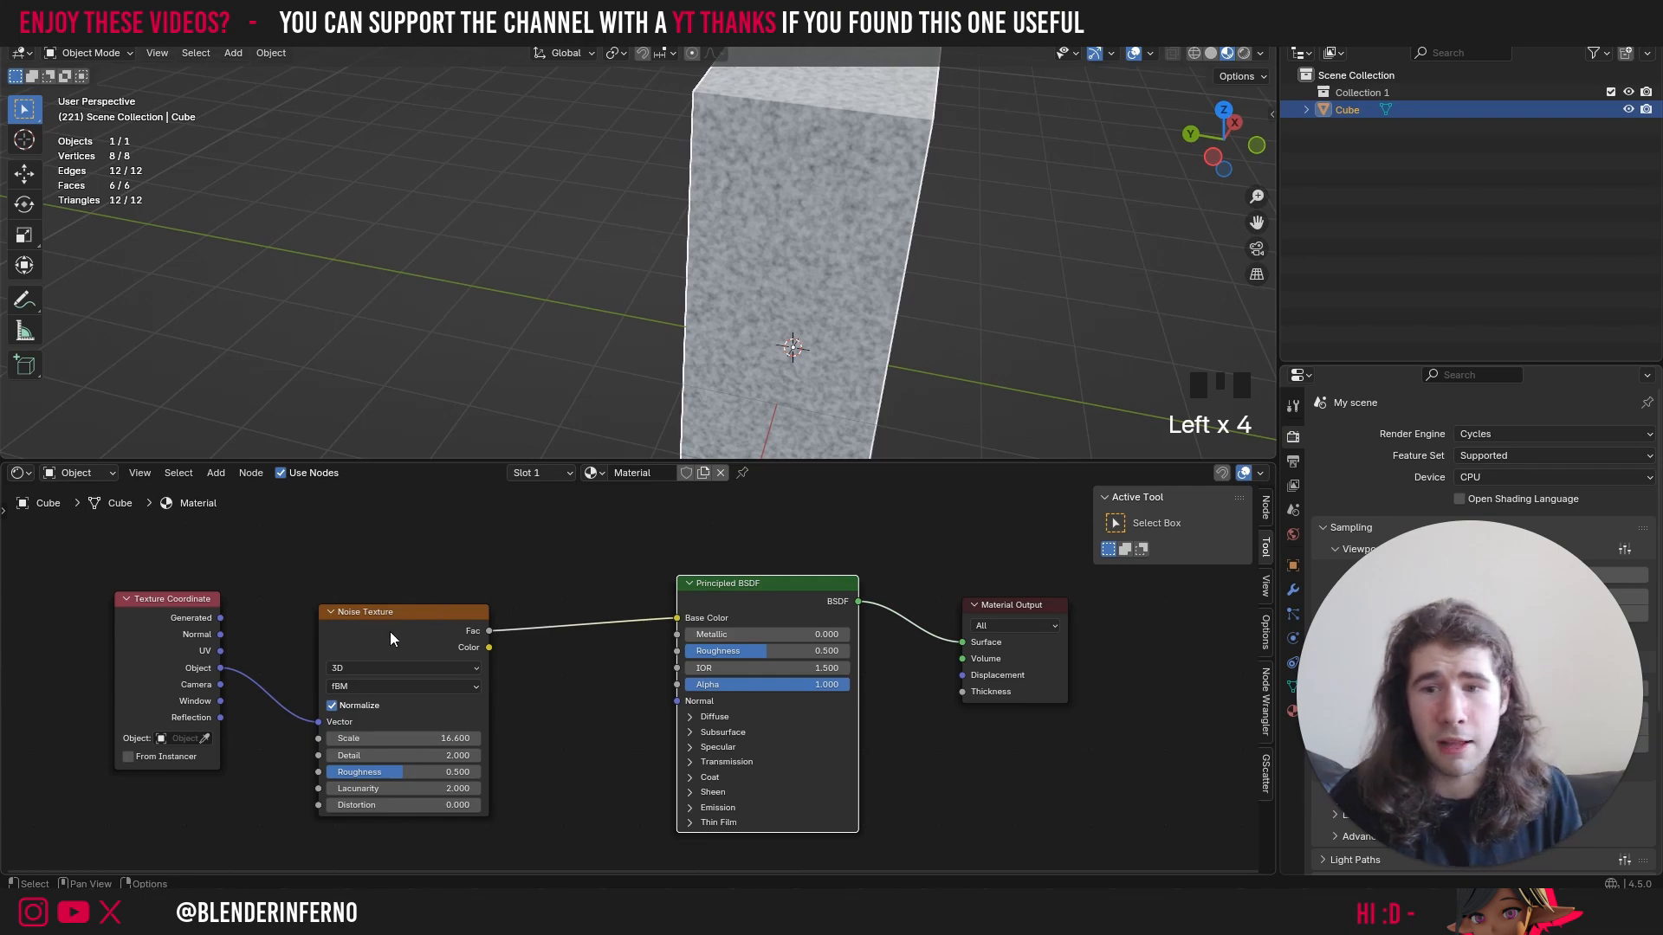
- Make room beside the Texture Coordinate node and insert a Mapping node between its Object output and the Noise Texture's Vector input
drag(390, 639, 517, 631)
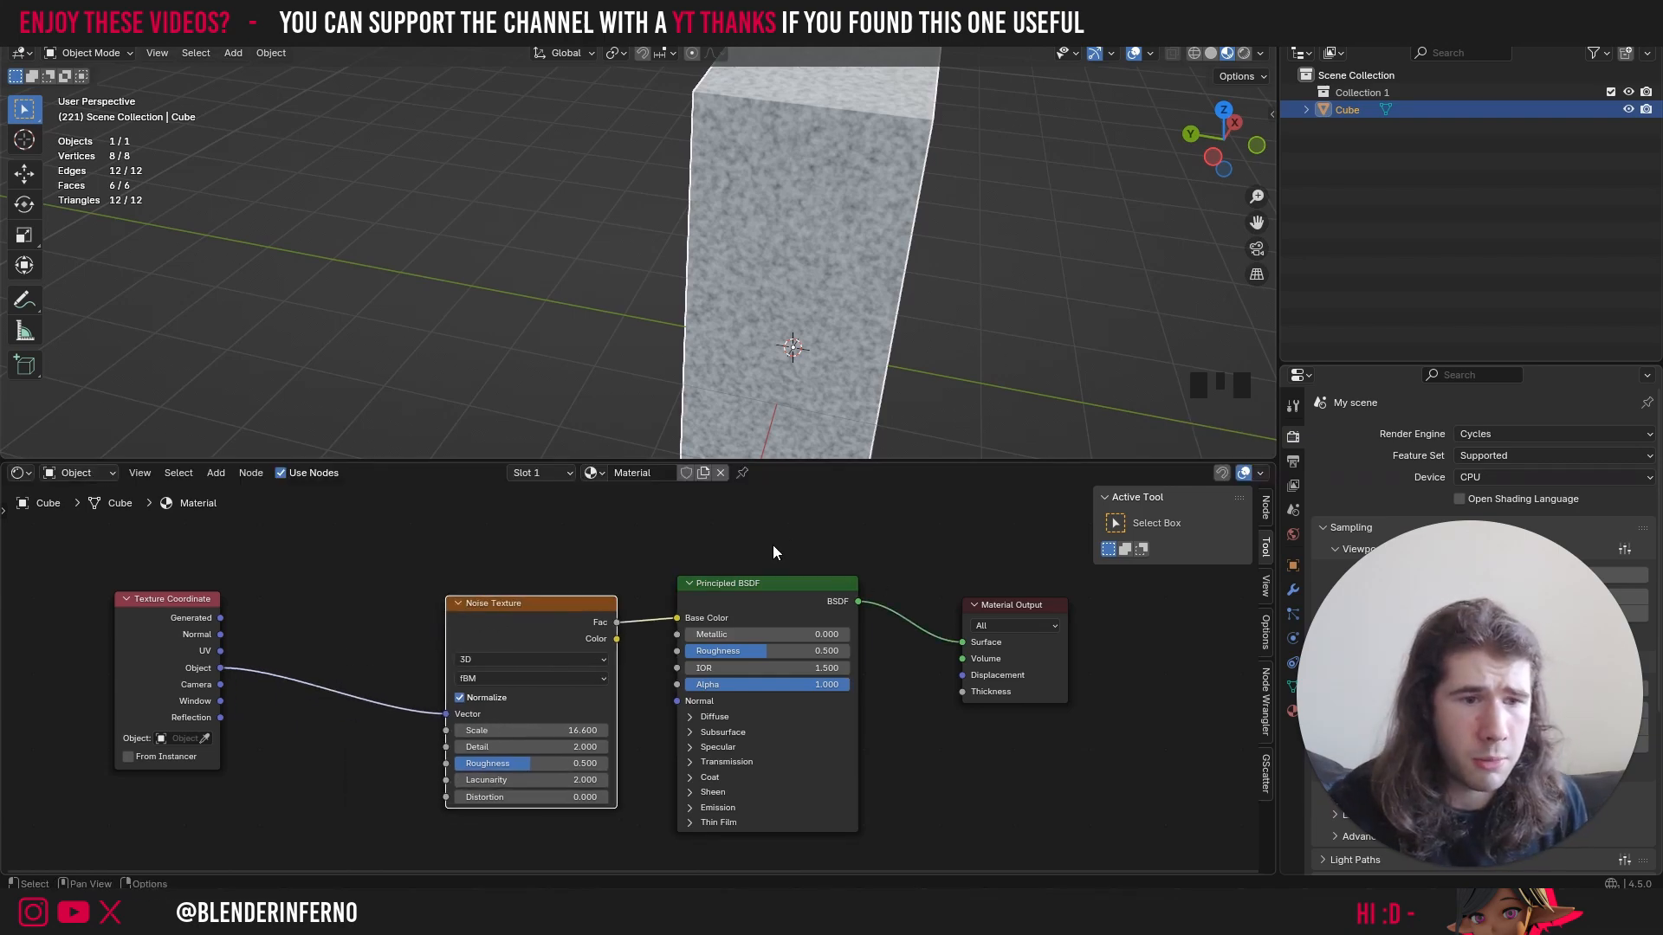
key(shift+a)
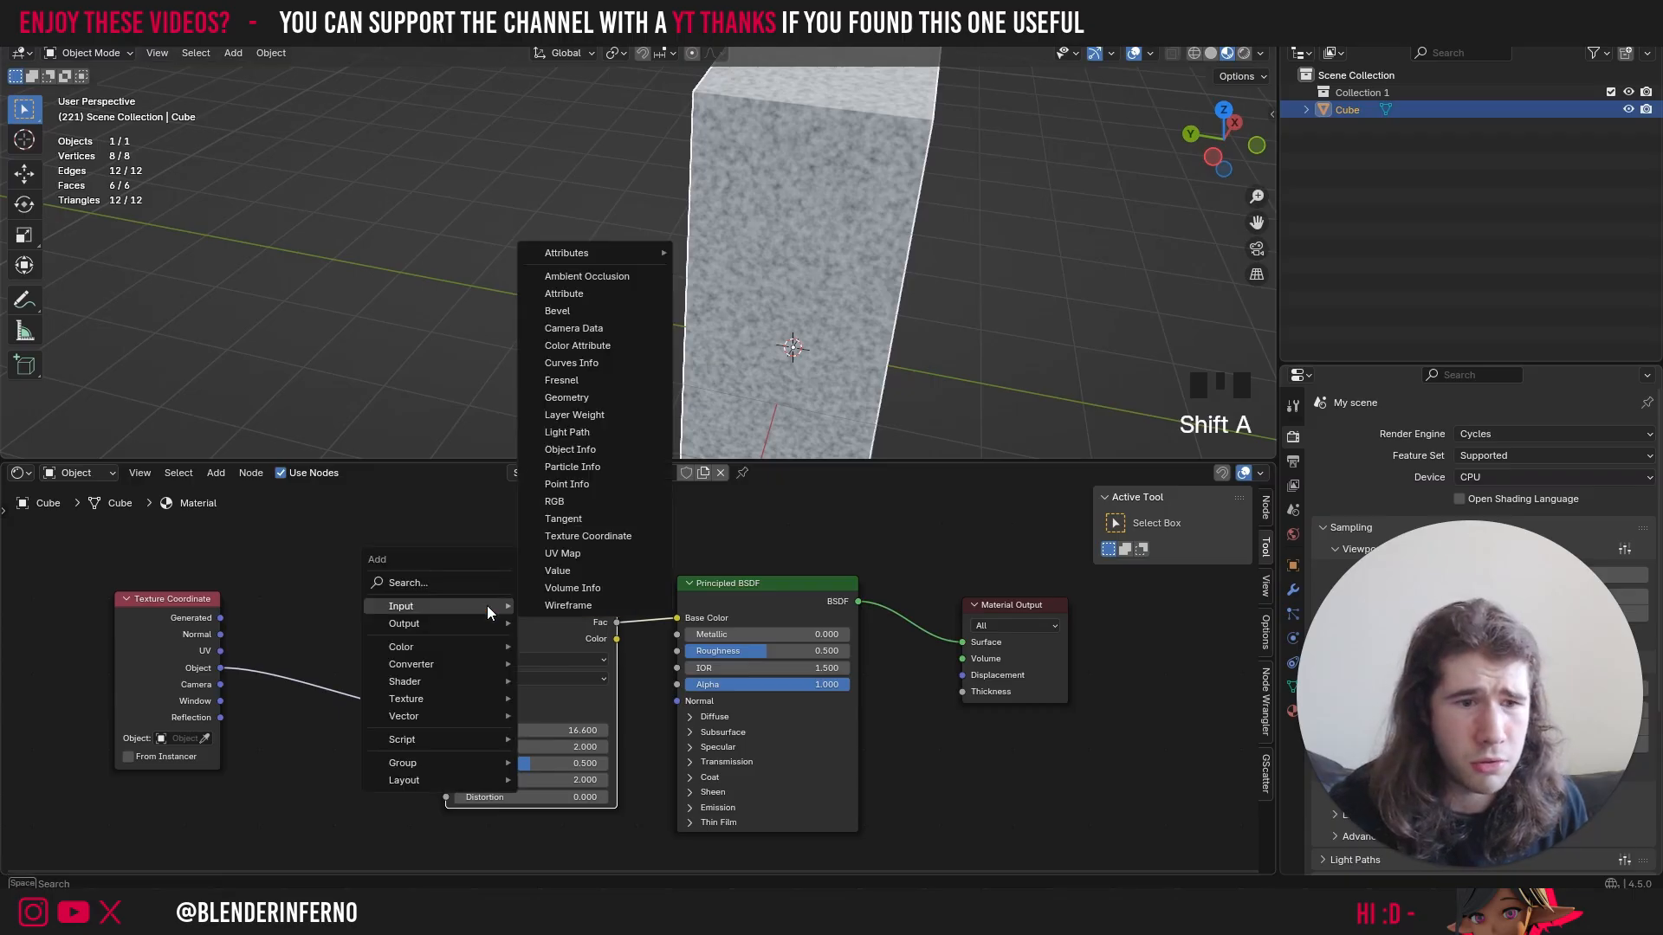
mouse_move(479, 646)
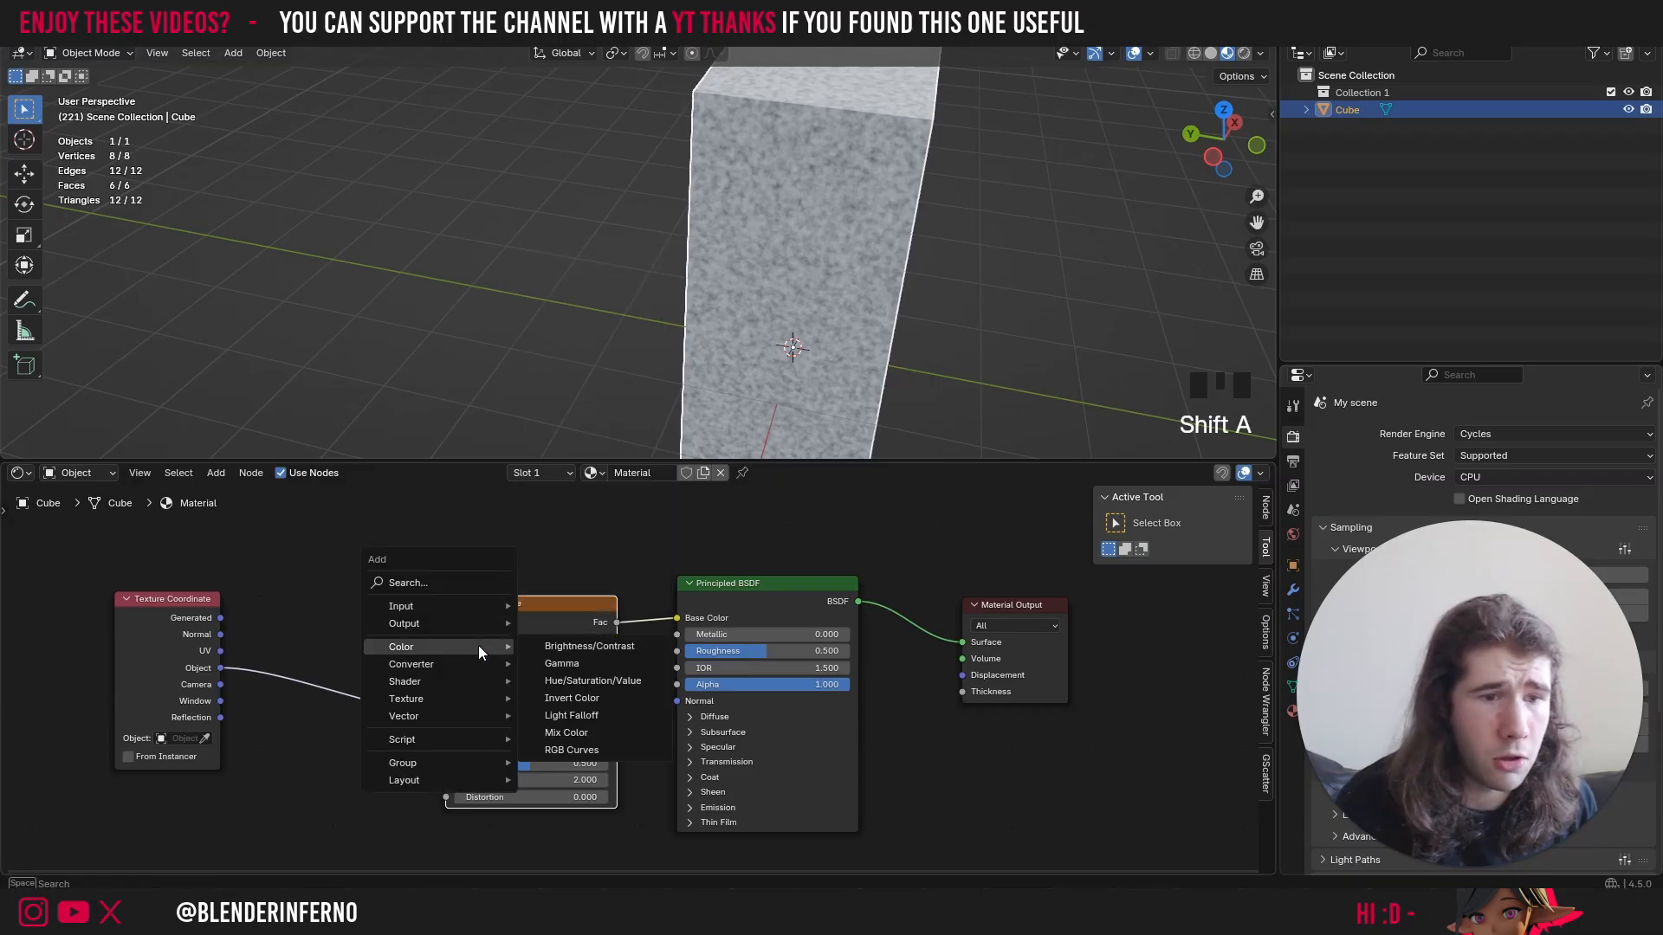
mouse_move(468, 697)
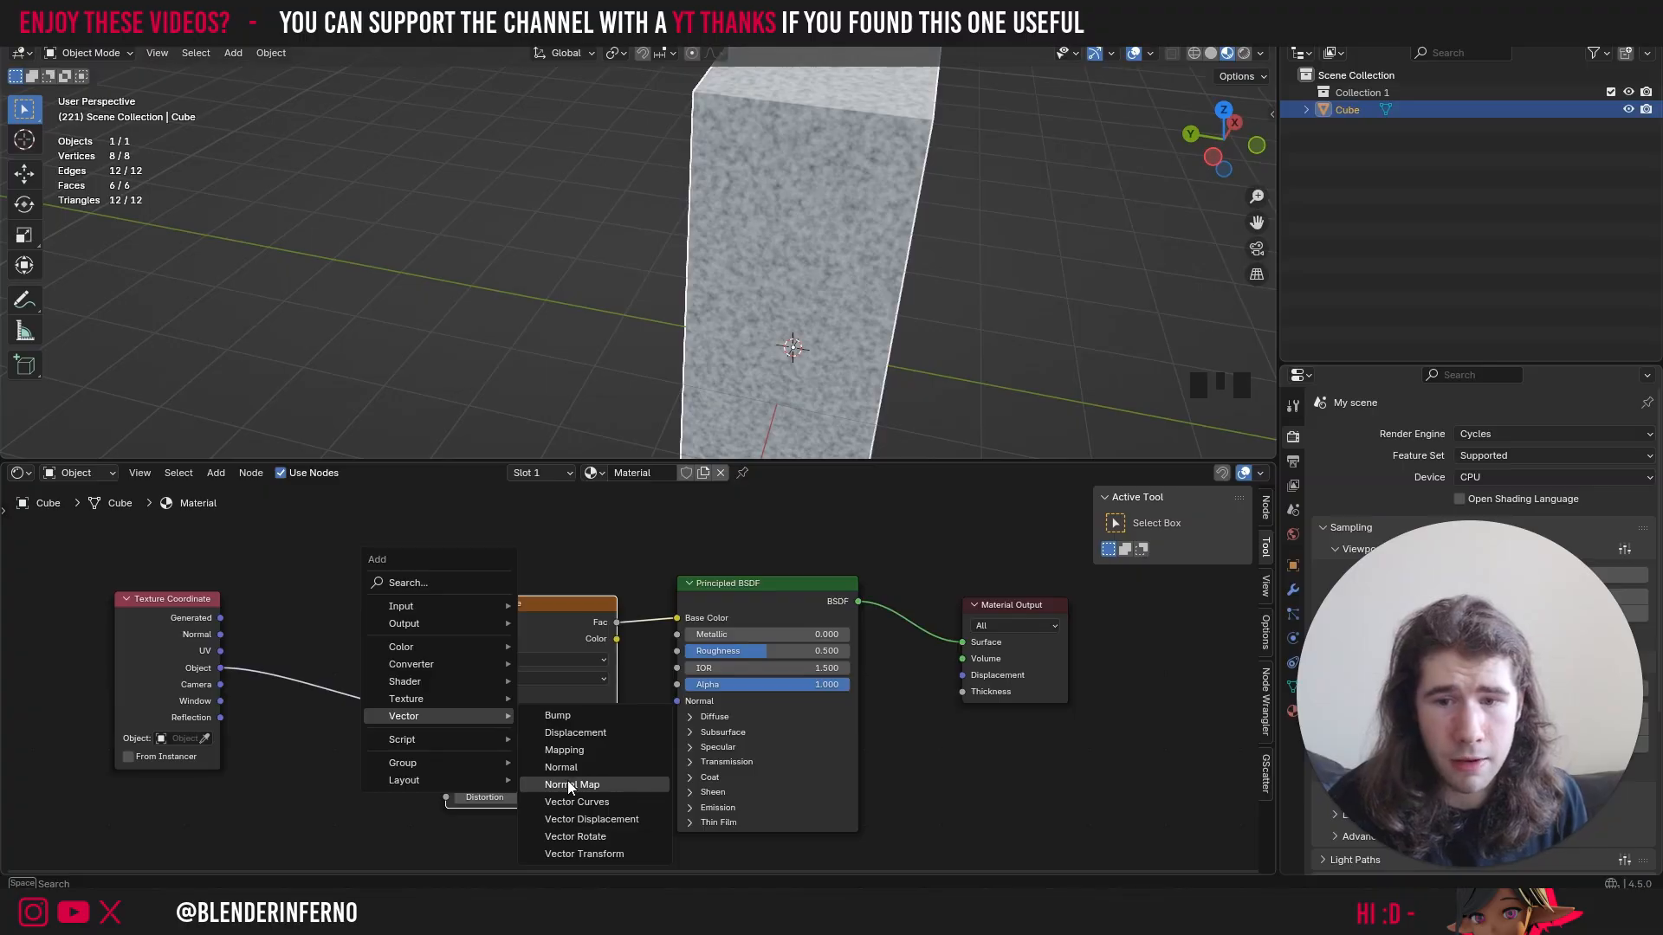
click(573, 750)
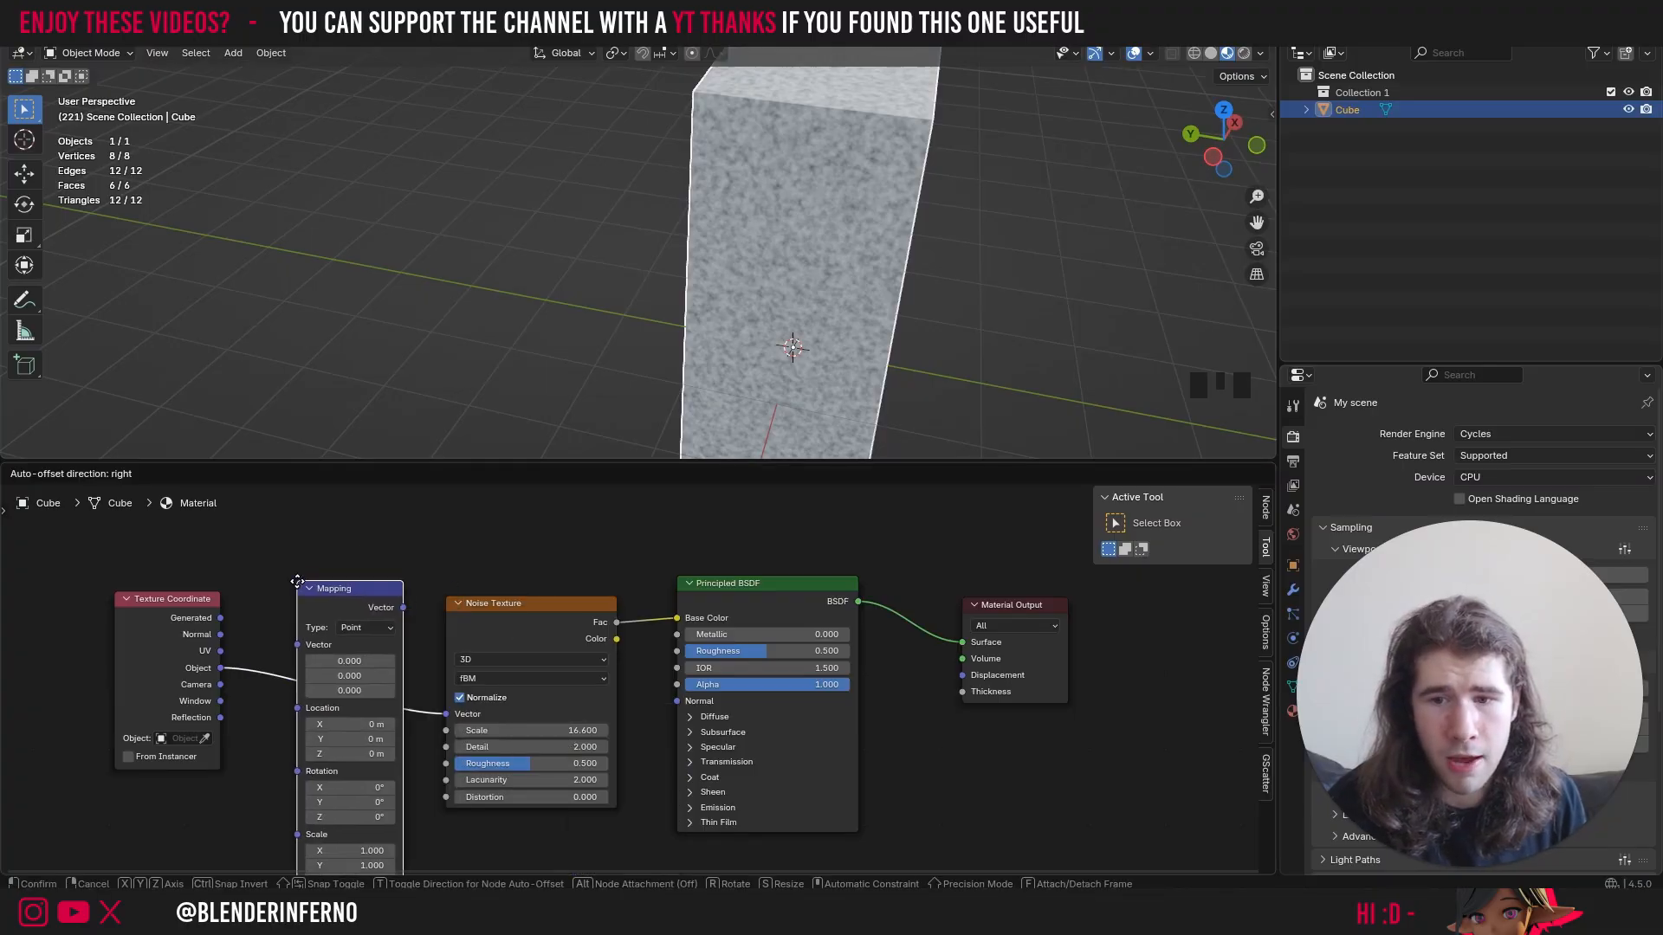
click(261, 597)
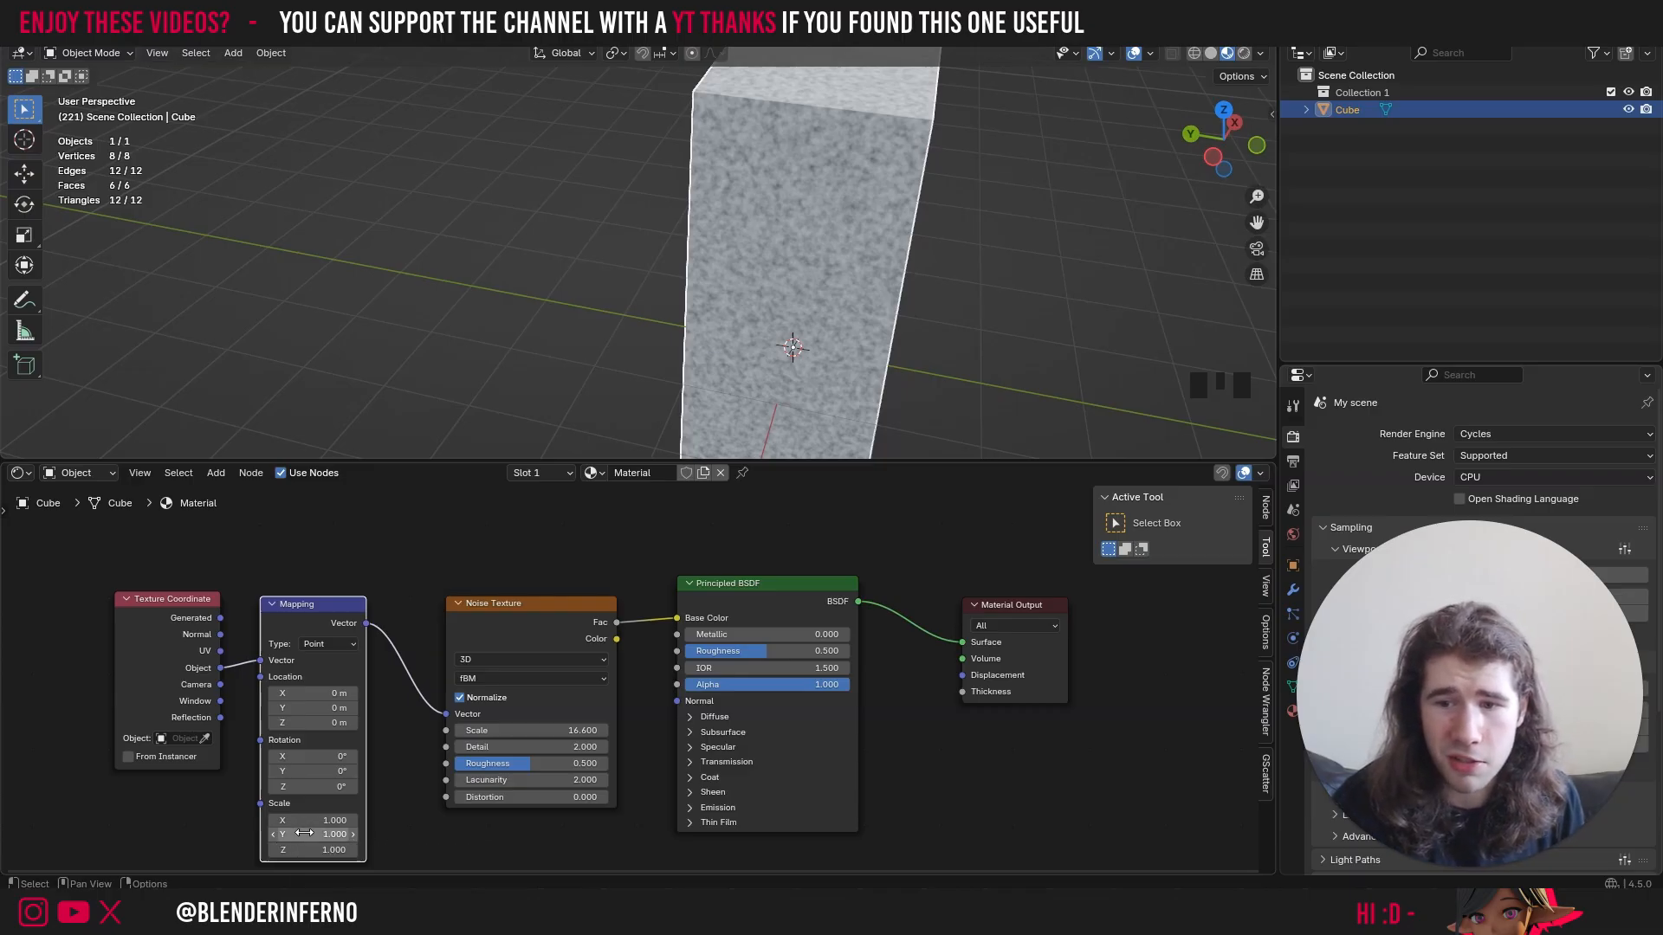
- Set the Mapping node's Y scale to 5 and the Noise Texture's Scale to 4
drag(304, 833, 381, 832)
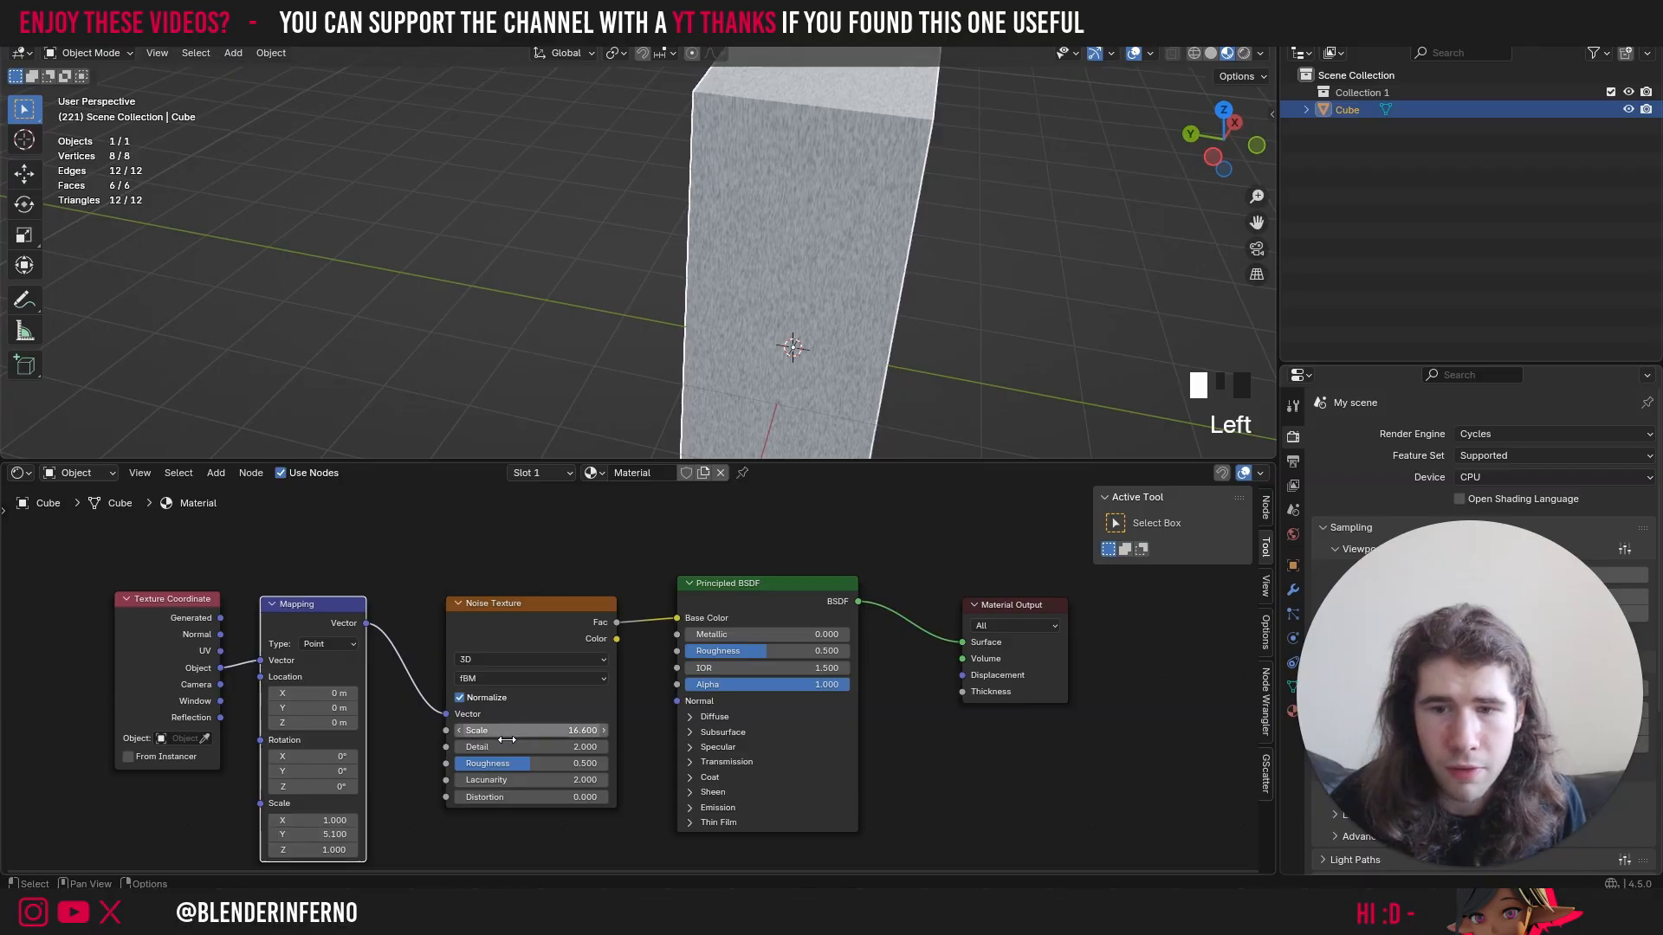
click(333, 833)
text(5)
key(Return)
drag(535, 730, 464, 730)
click(540, 730)
text(4)
key(Return)
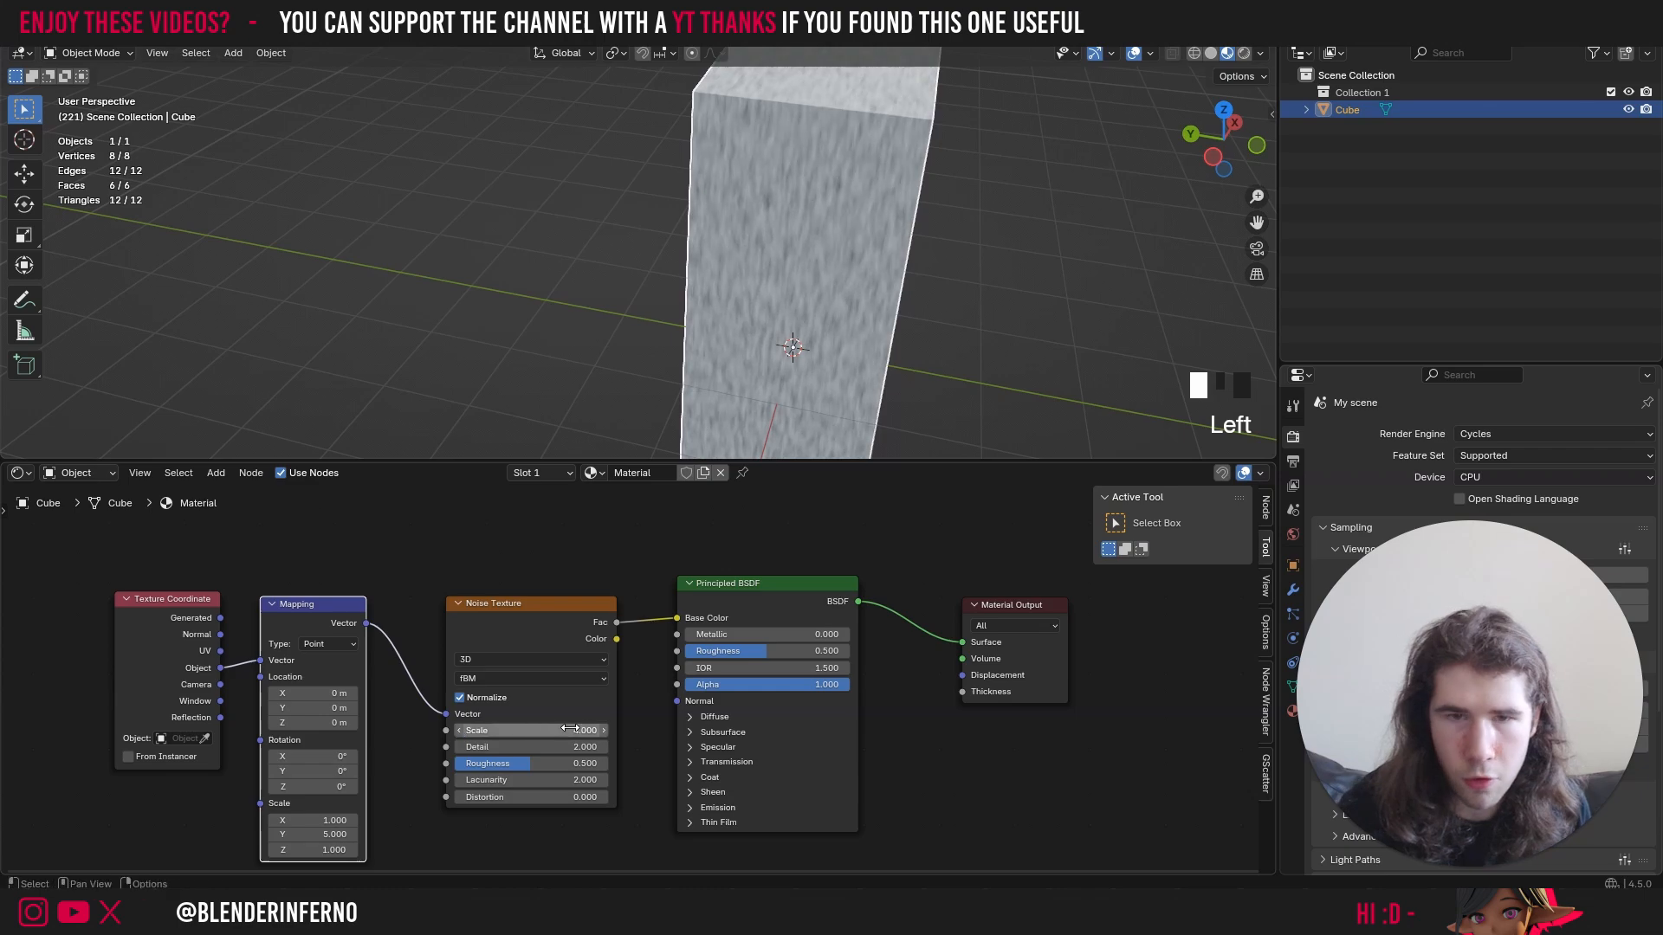
- Check the stretched noise on the block's other sides and set the Mapping node's X scale to 5
drag(1213, 142, 1389, 118)
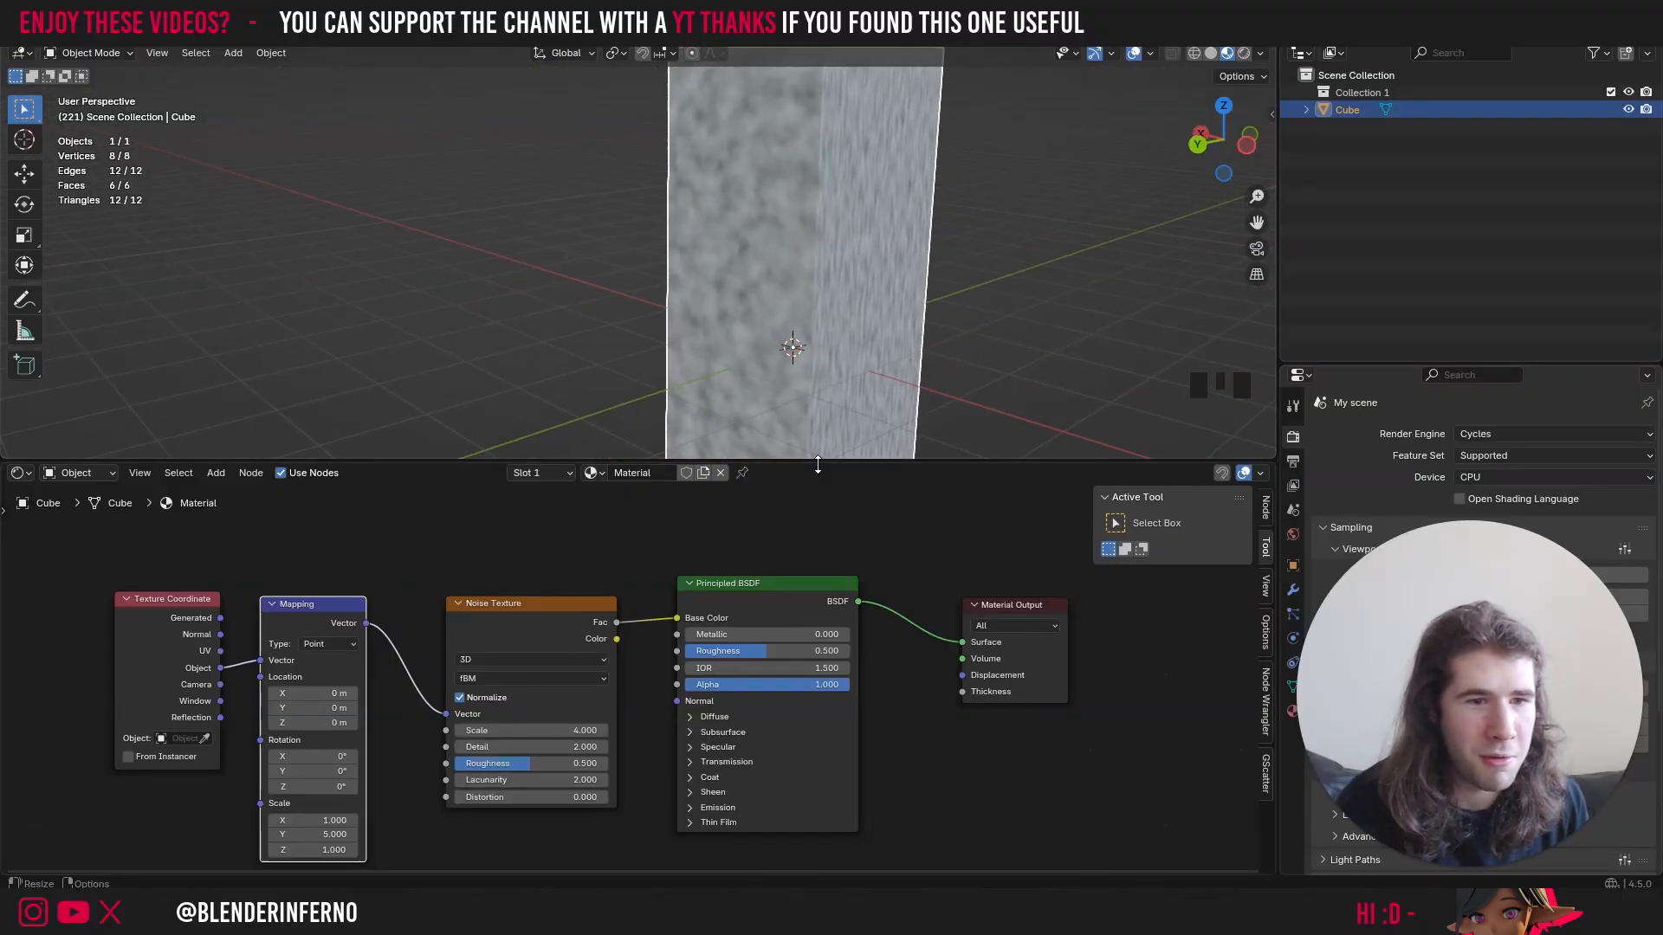
click(334, 821)
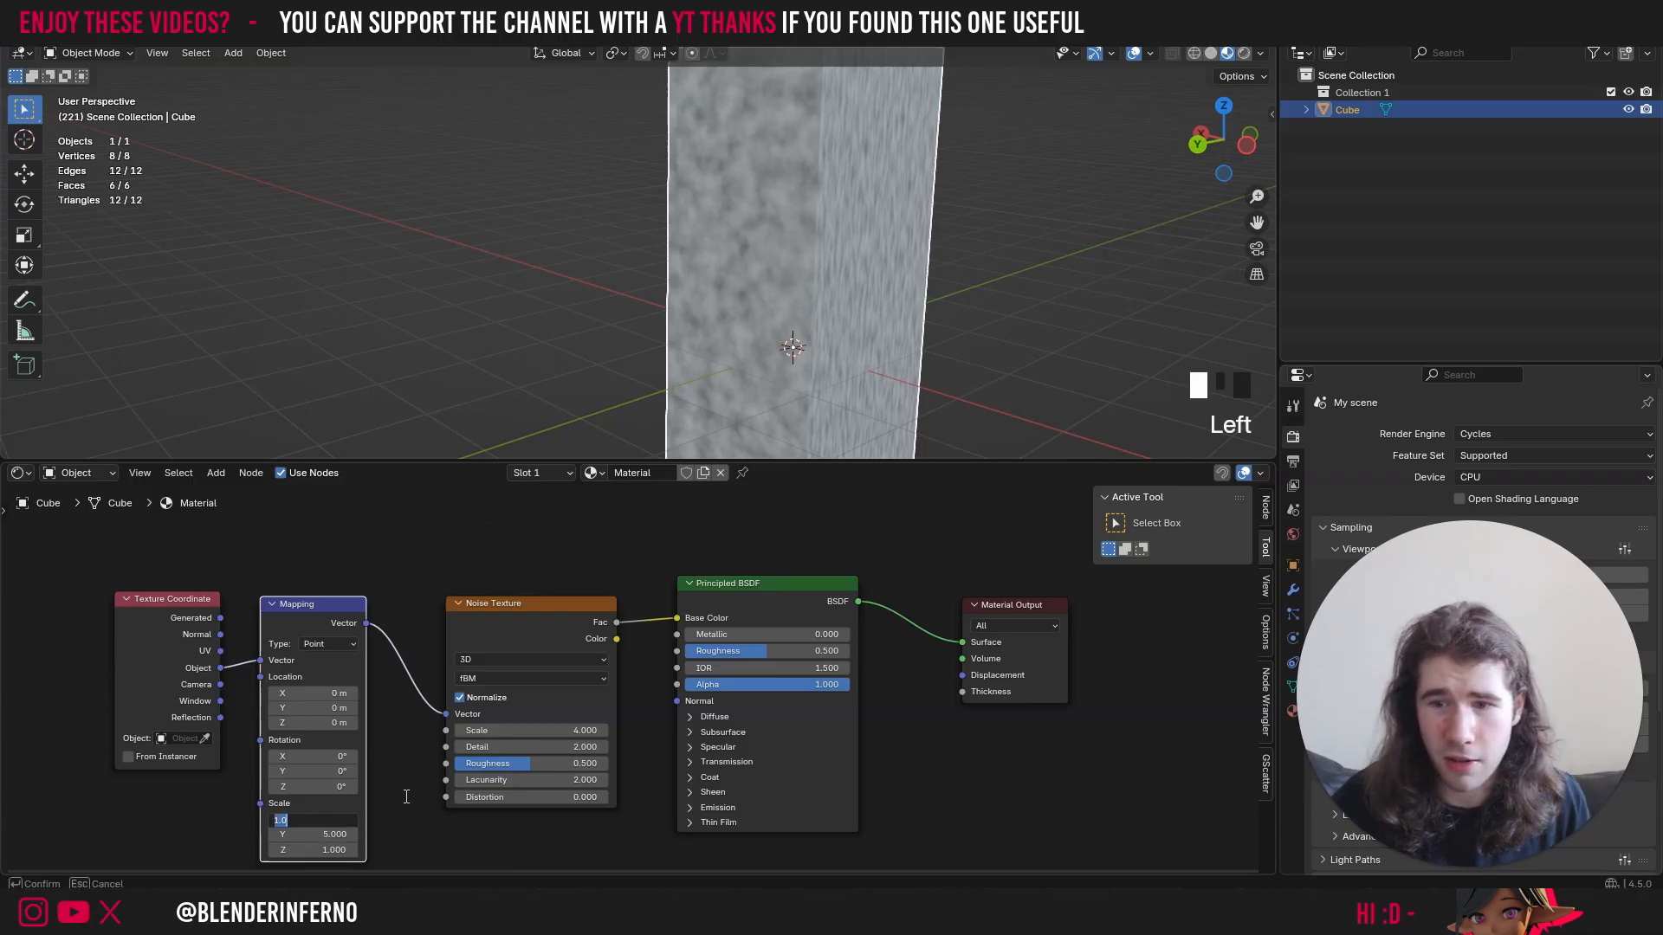
text(5)
key(Return)
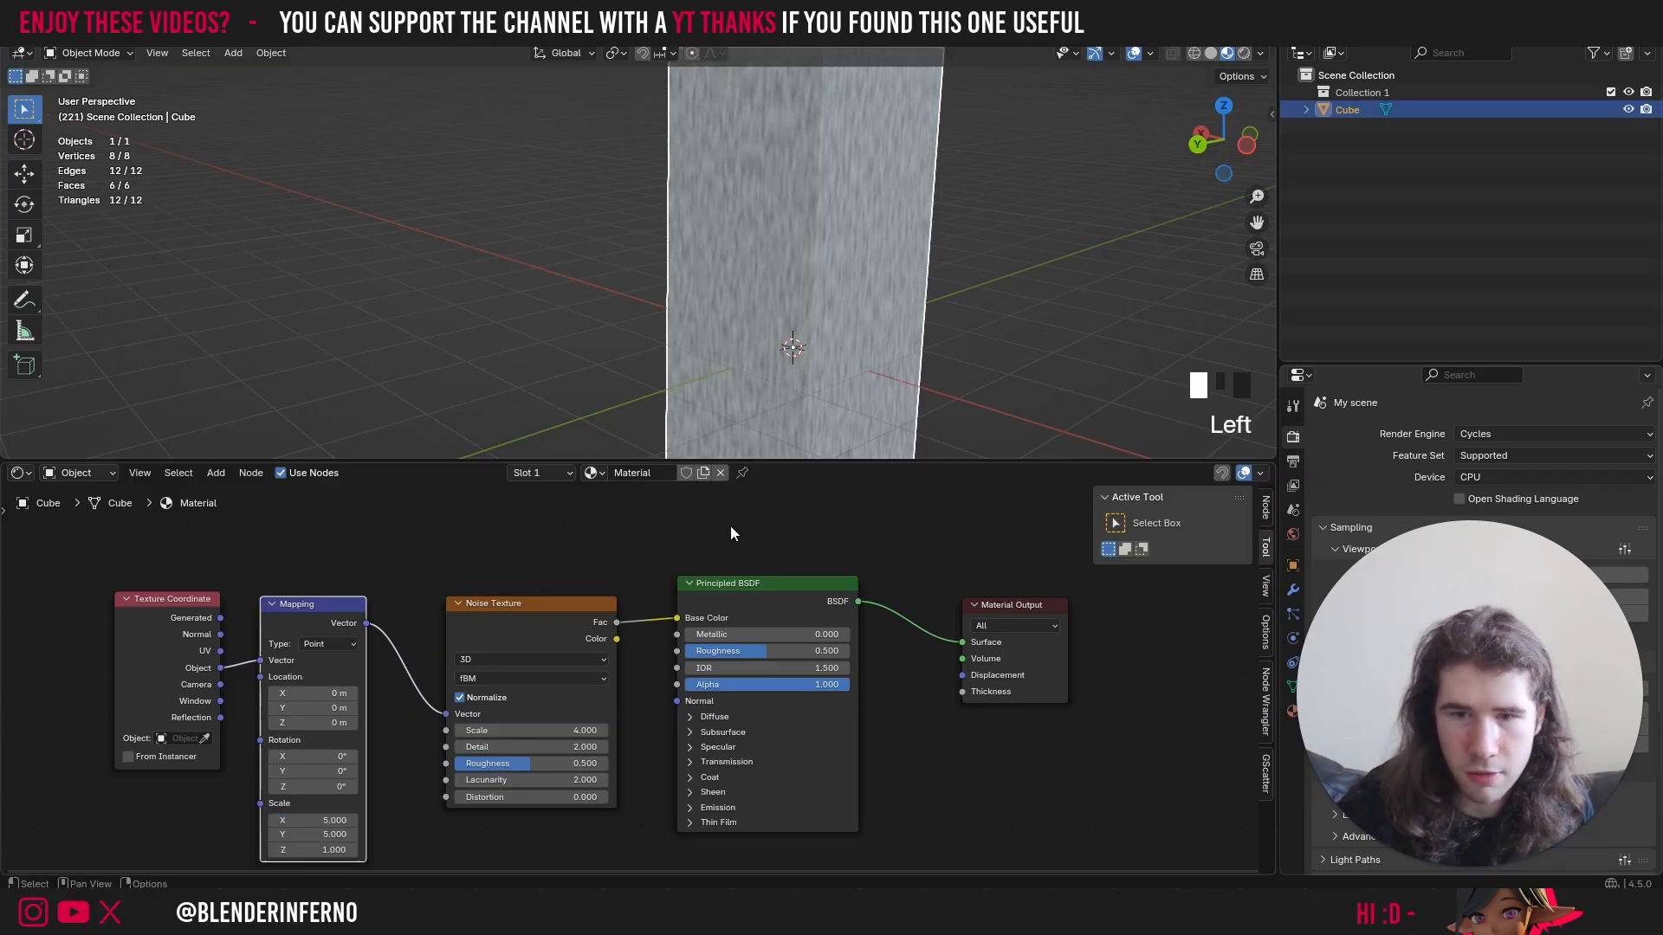
- Try a Z scale of 5 on the Mapping node and undo it
drag(1222, 140, 1152, 116)
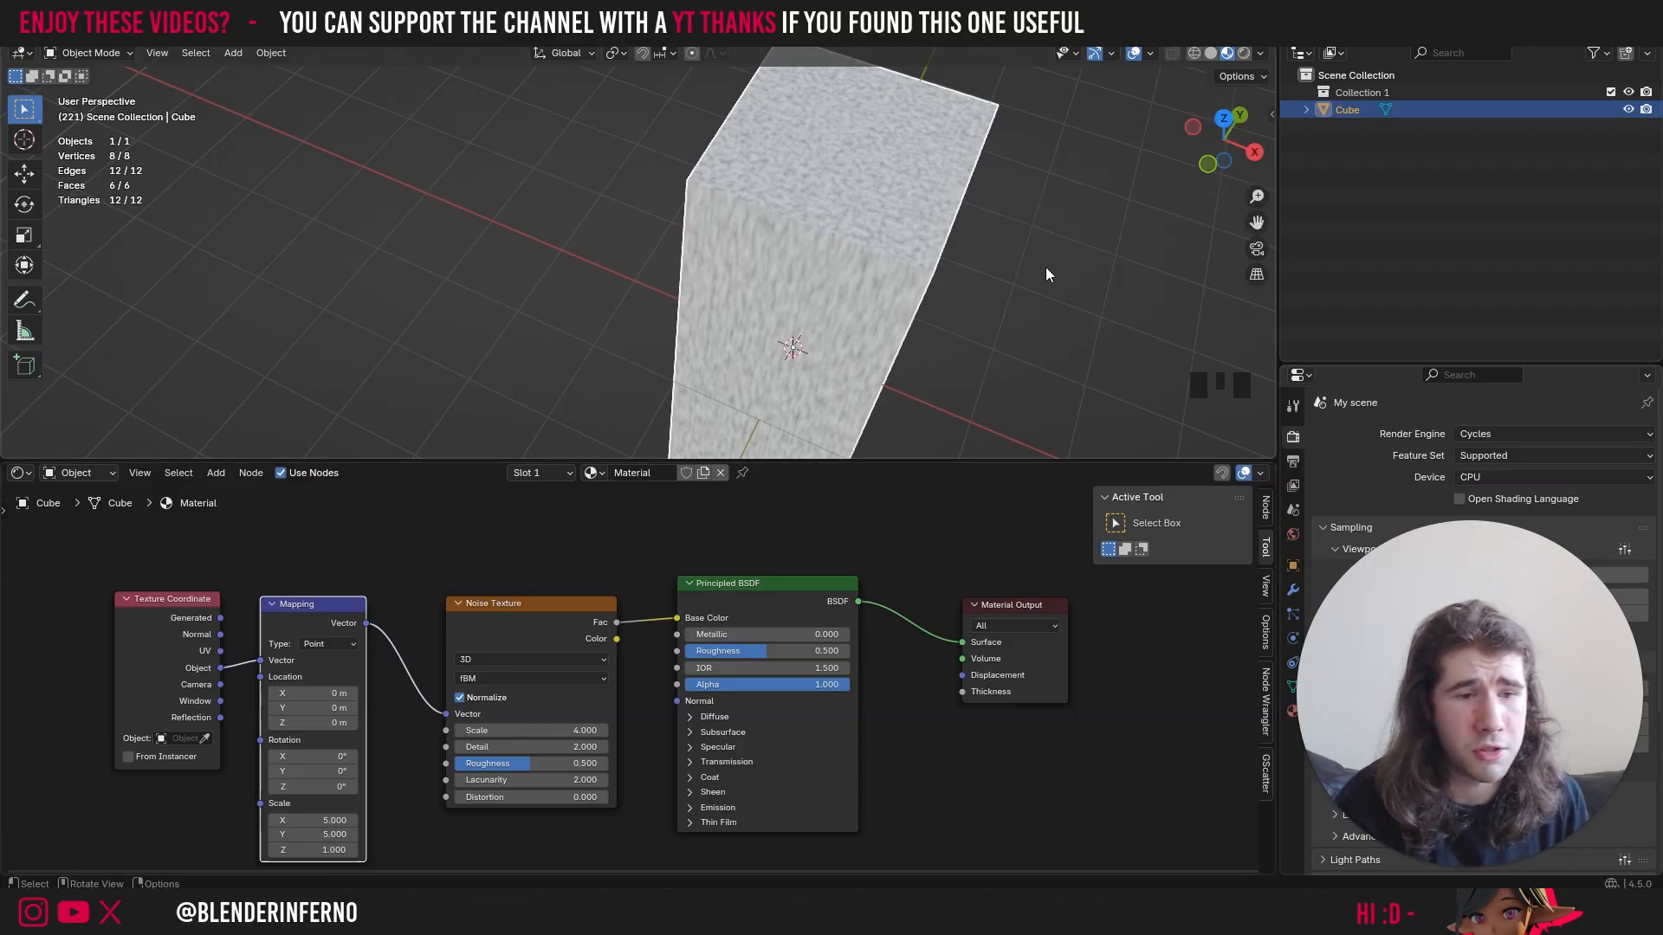
click(320, 851)
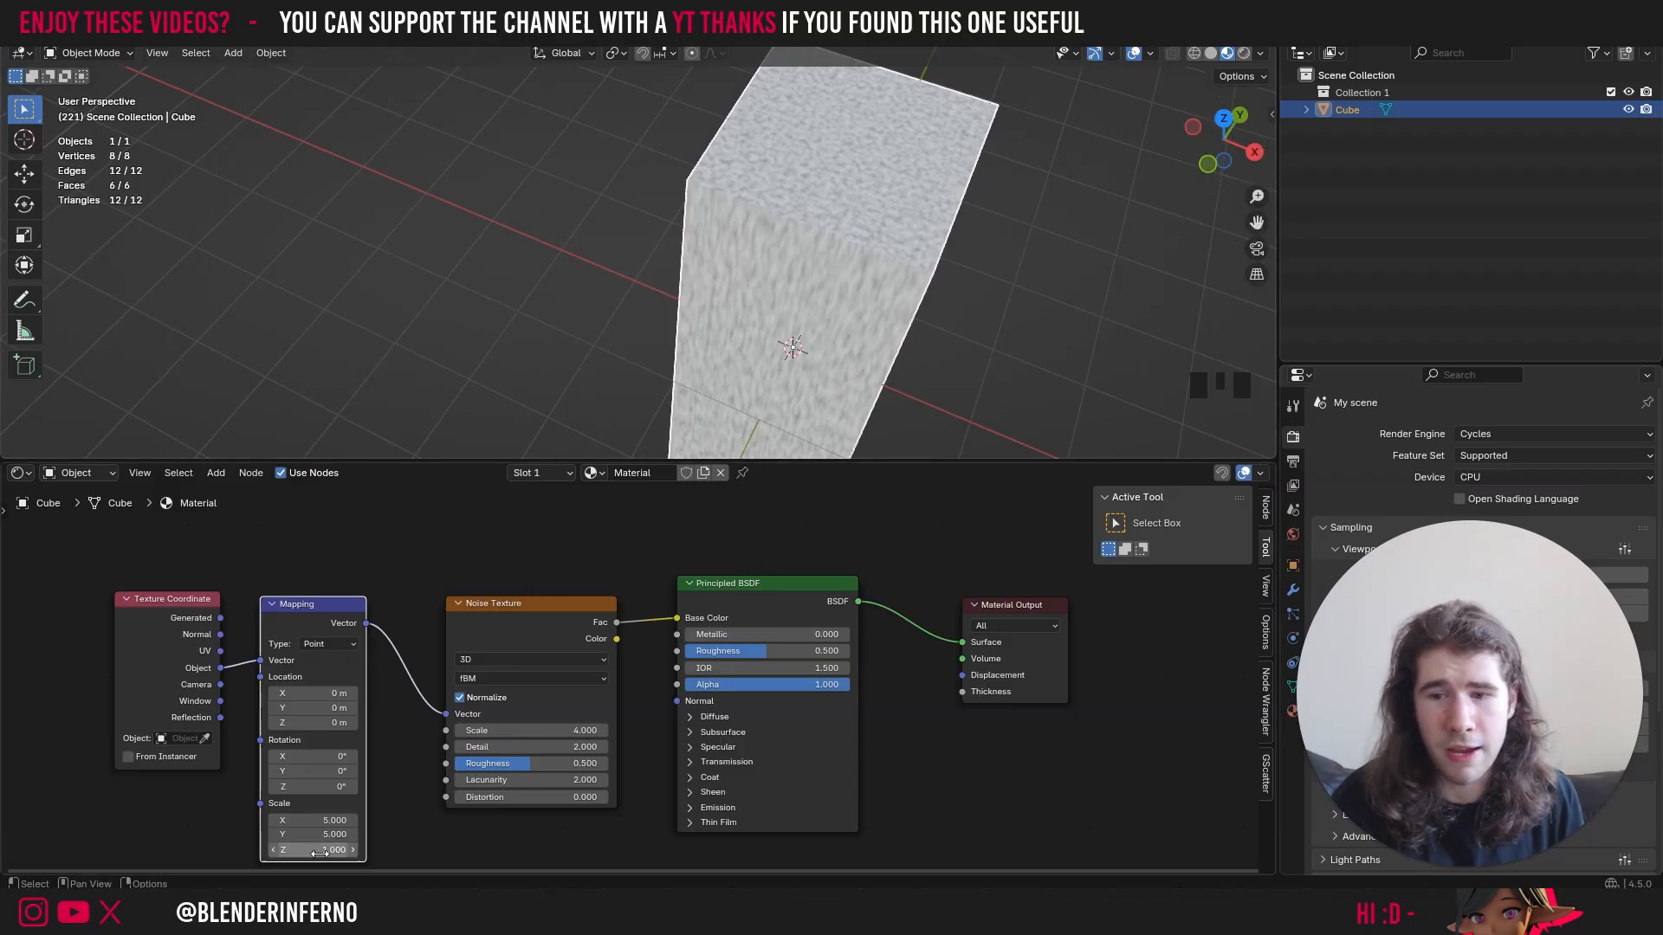
text(5)
key(Return)
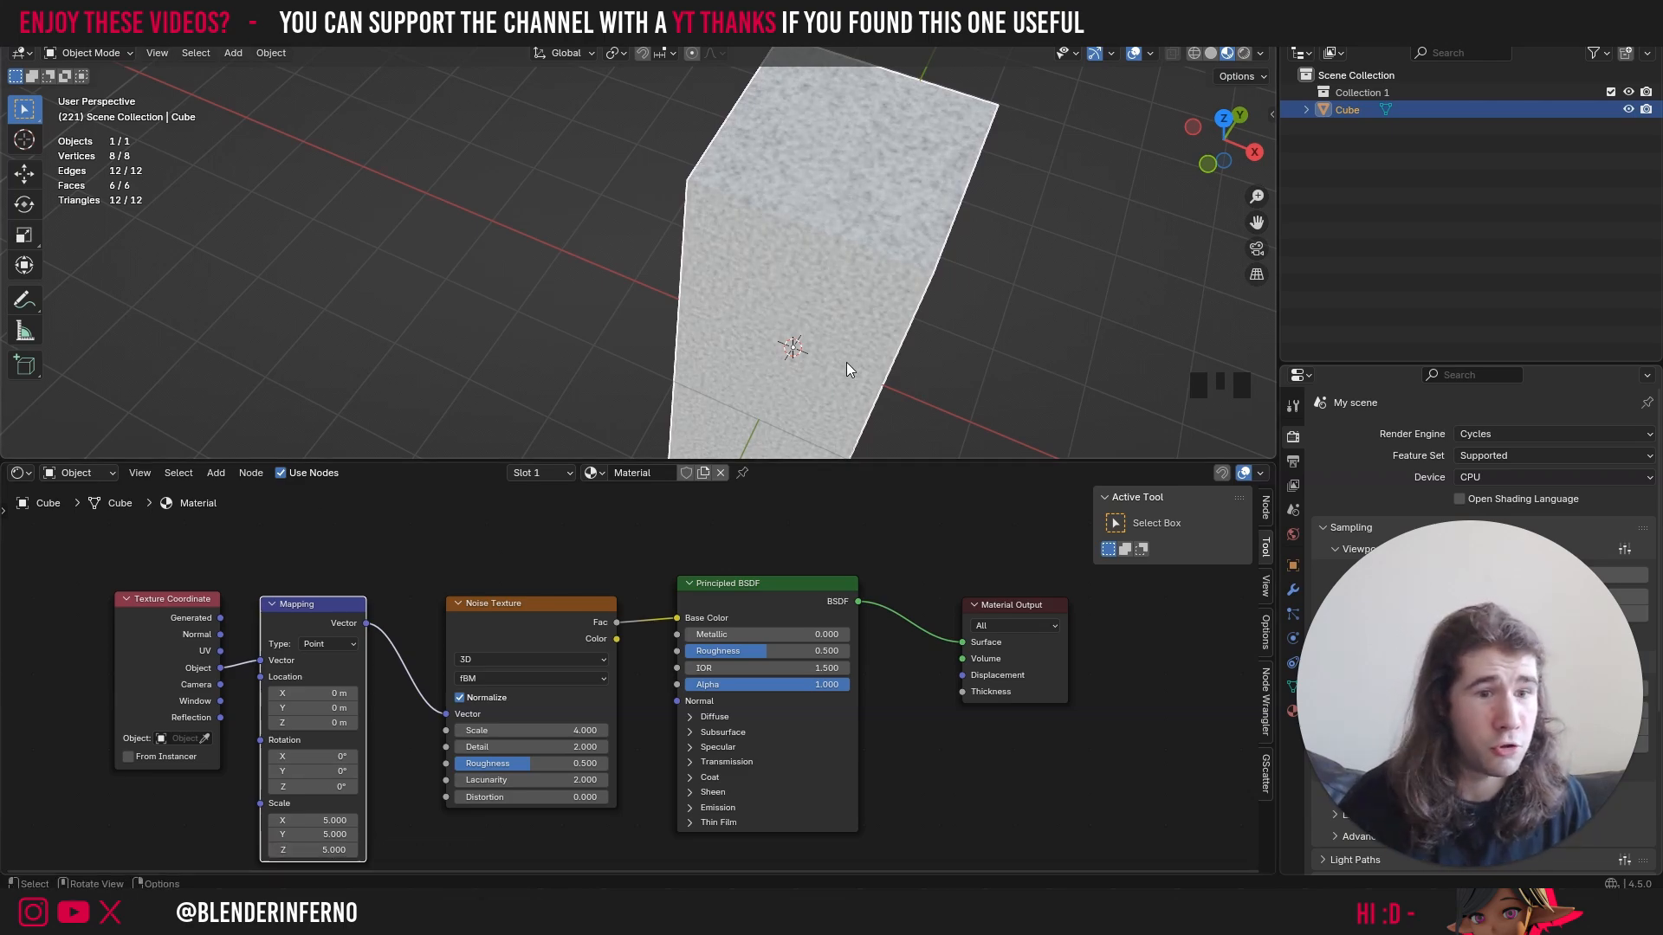
key(ctrl+z)
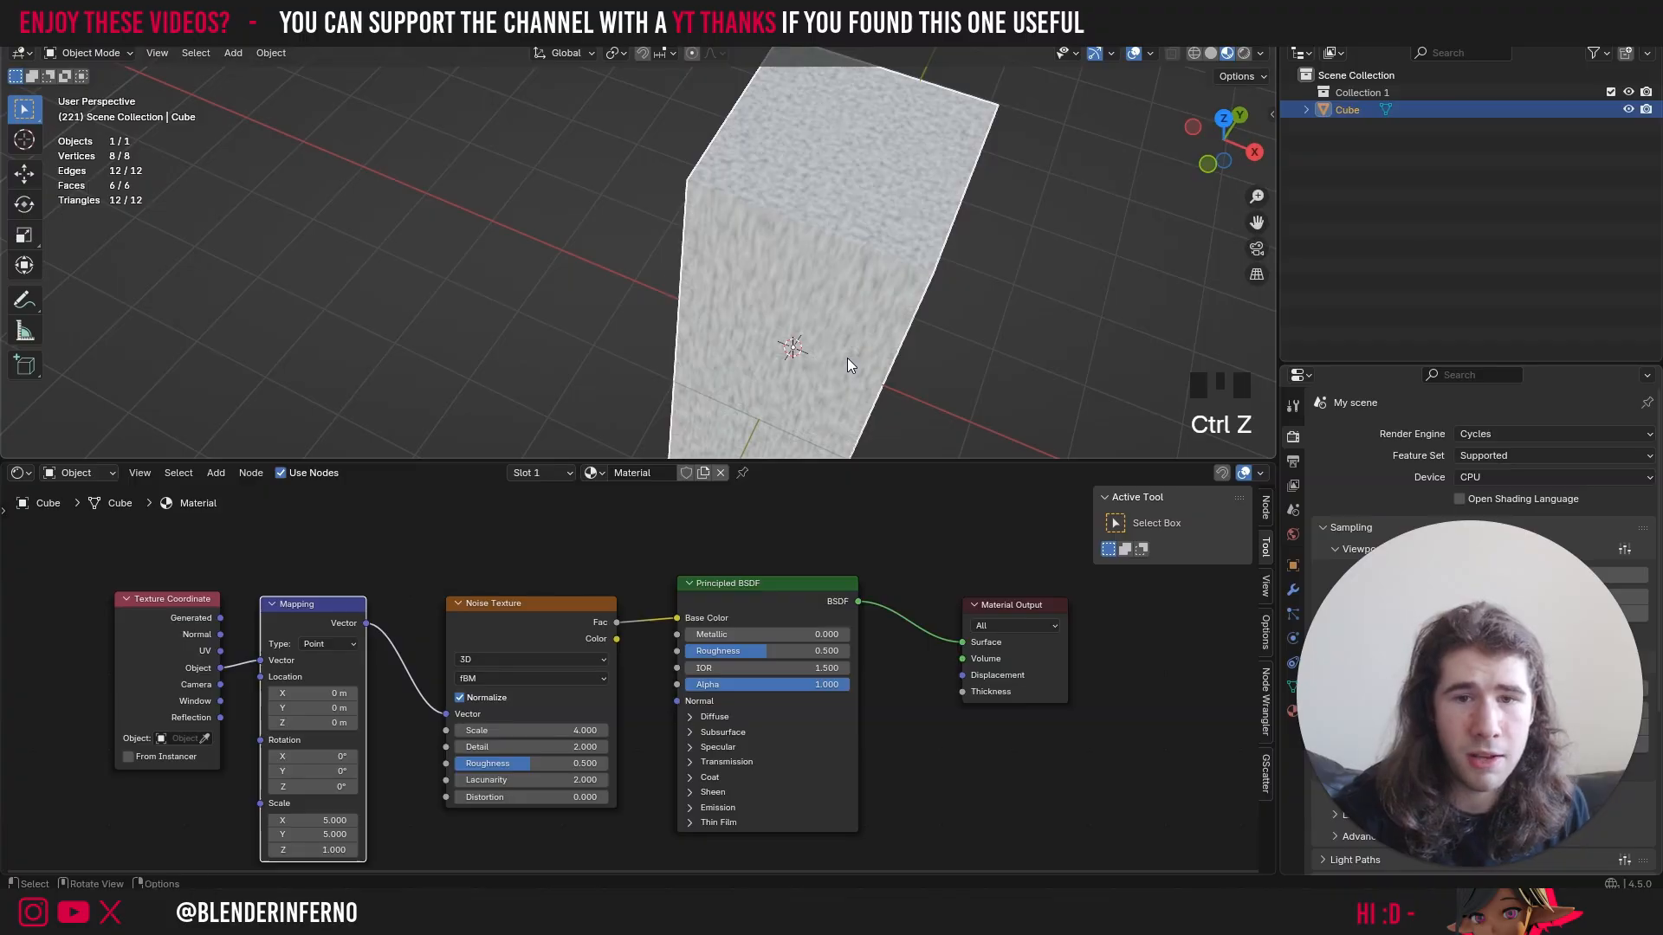
drag(1219, 153, 1257, 143)
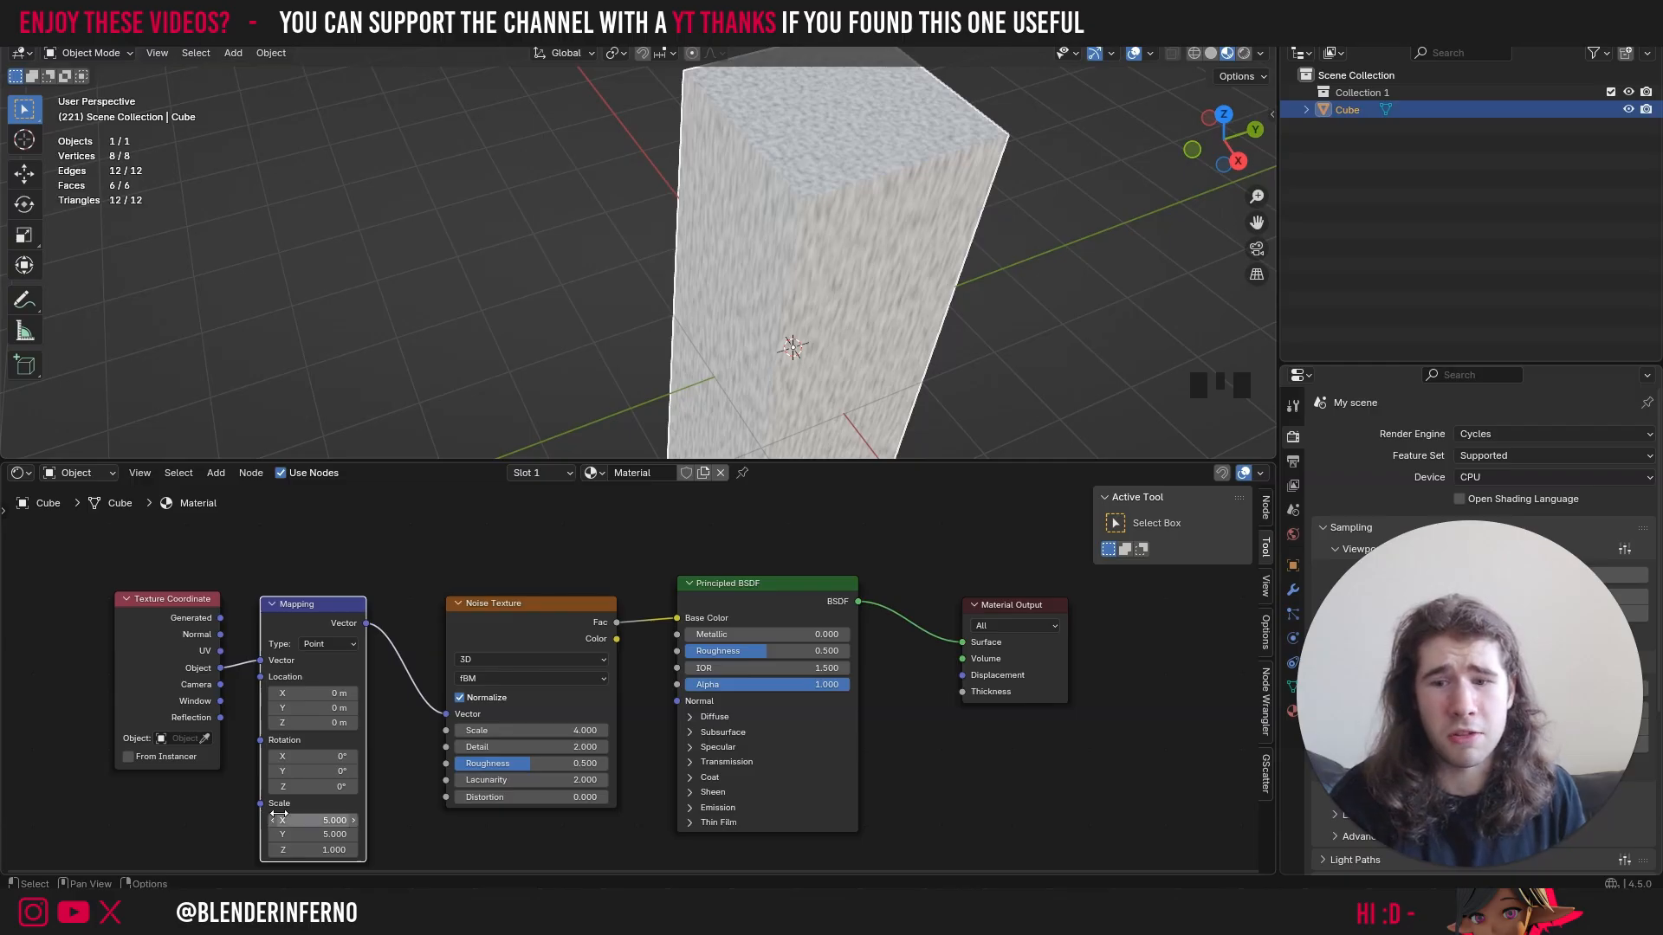
- Raise the Mapping node slightly and move the Principled BSDF and Material Output away from the Noise Texture to open a gap
drag(320, 621, 328, 572)
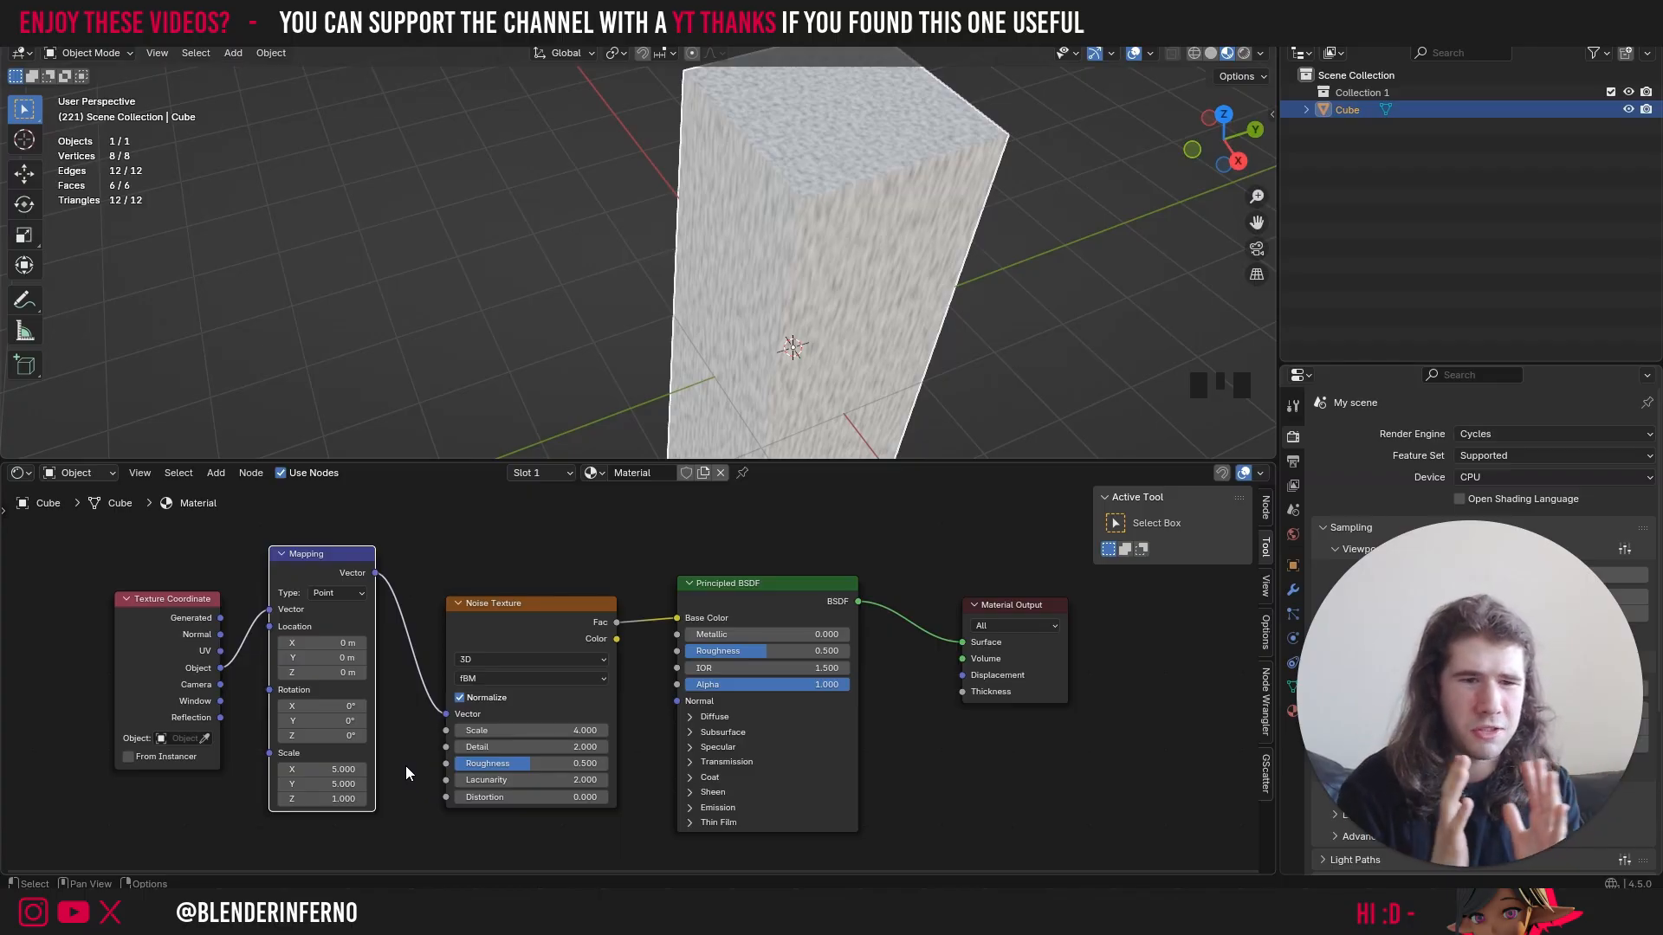
drag(1224, 156, 1213, 97)
drag(762, 590, 832, 596)
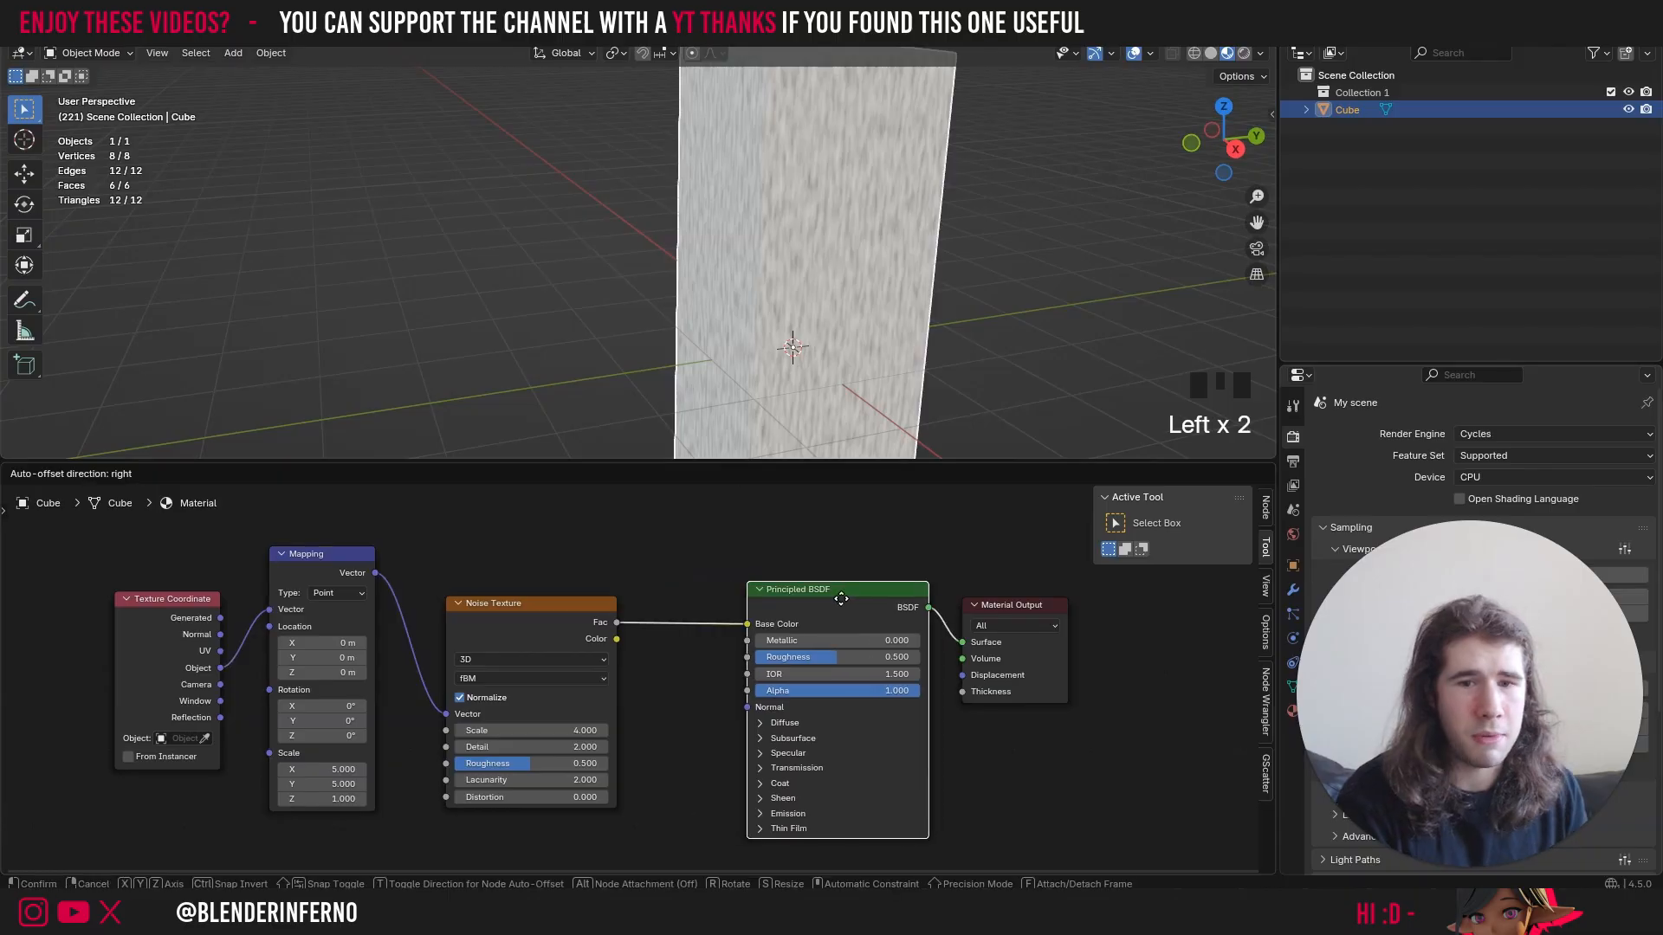
drag(1009, 613, 1133, 624)
drag(912, 596, 1025, 604)
- Insert a Color Ramp node between the Noise Texture's Fac output and the Principled BSDF's Base Color input
key(shift+a)
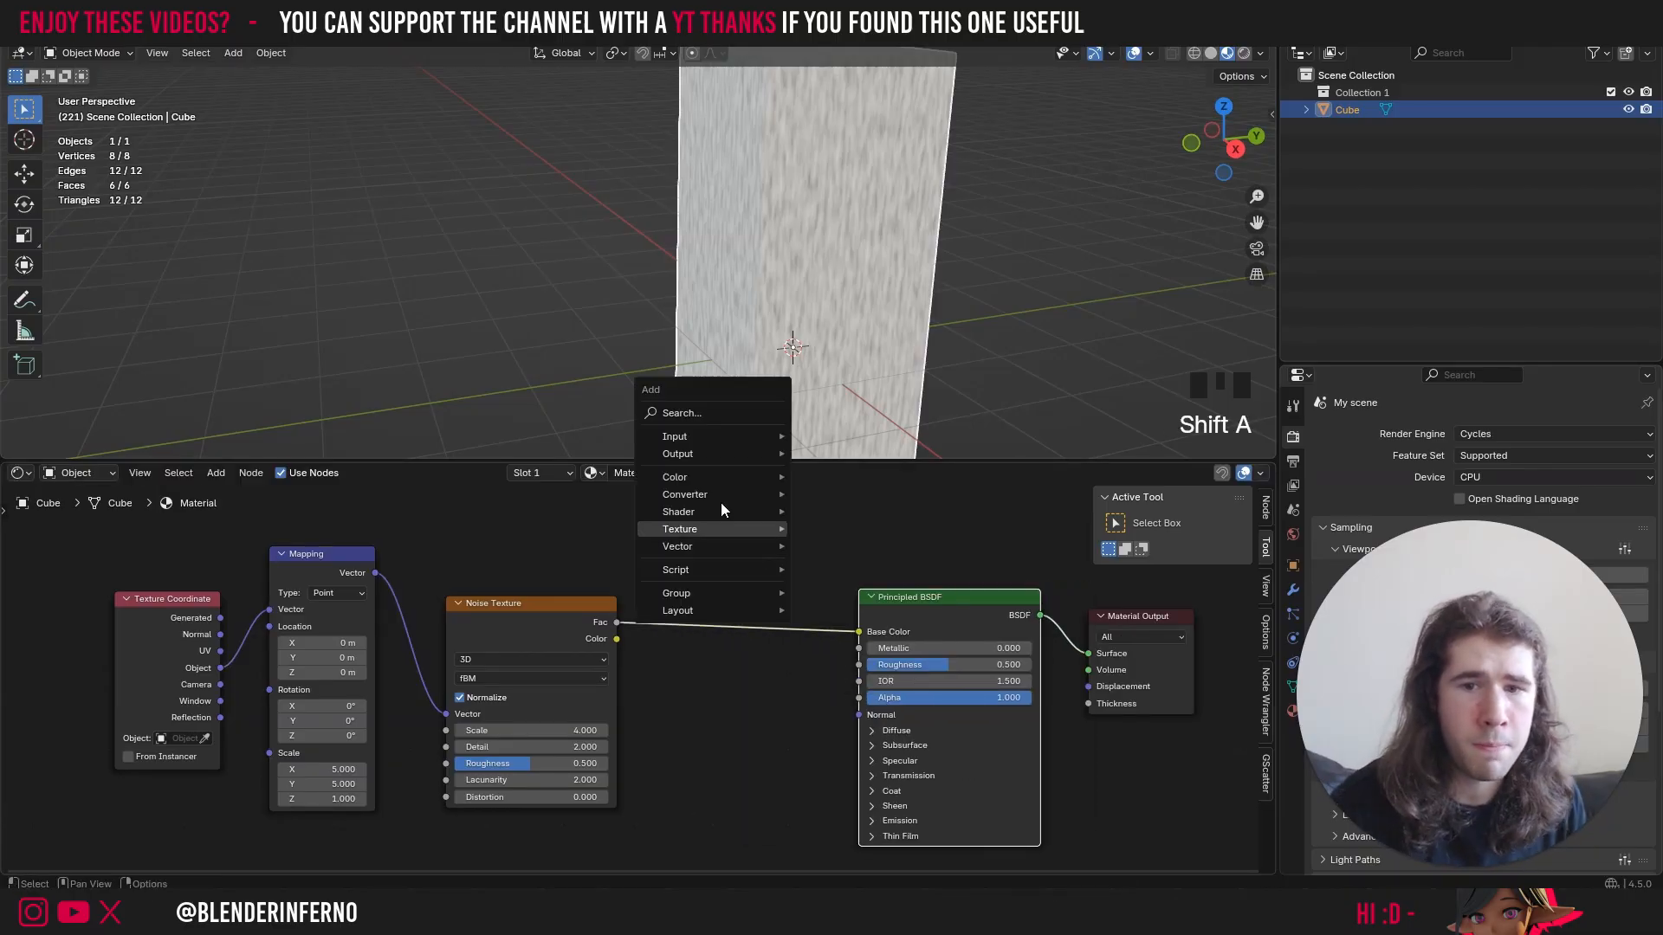
mouse_move(718, 494)
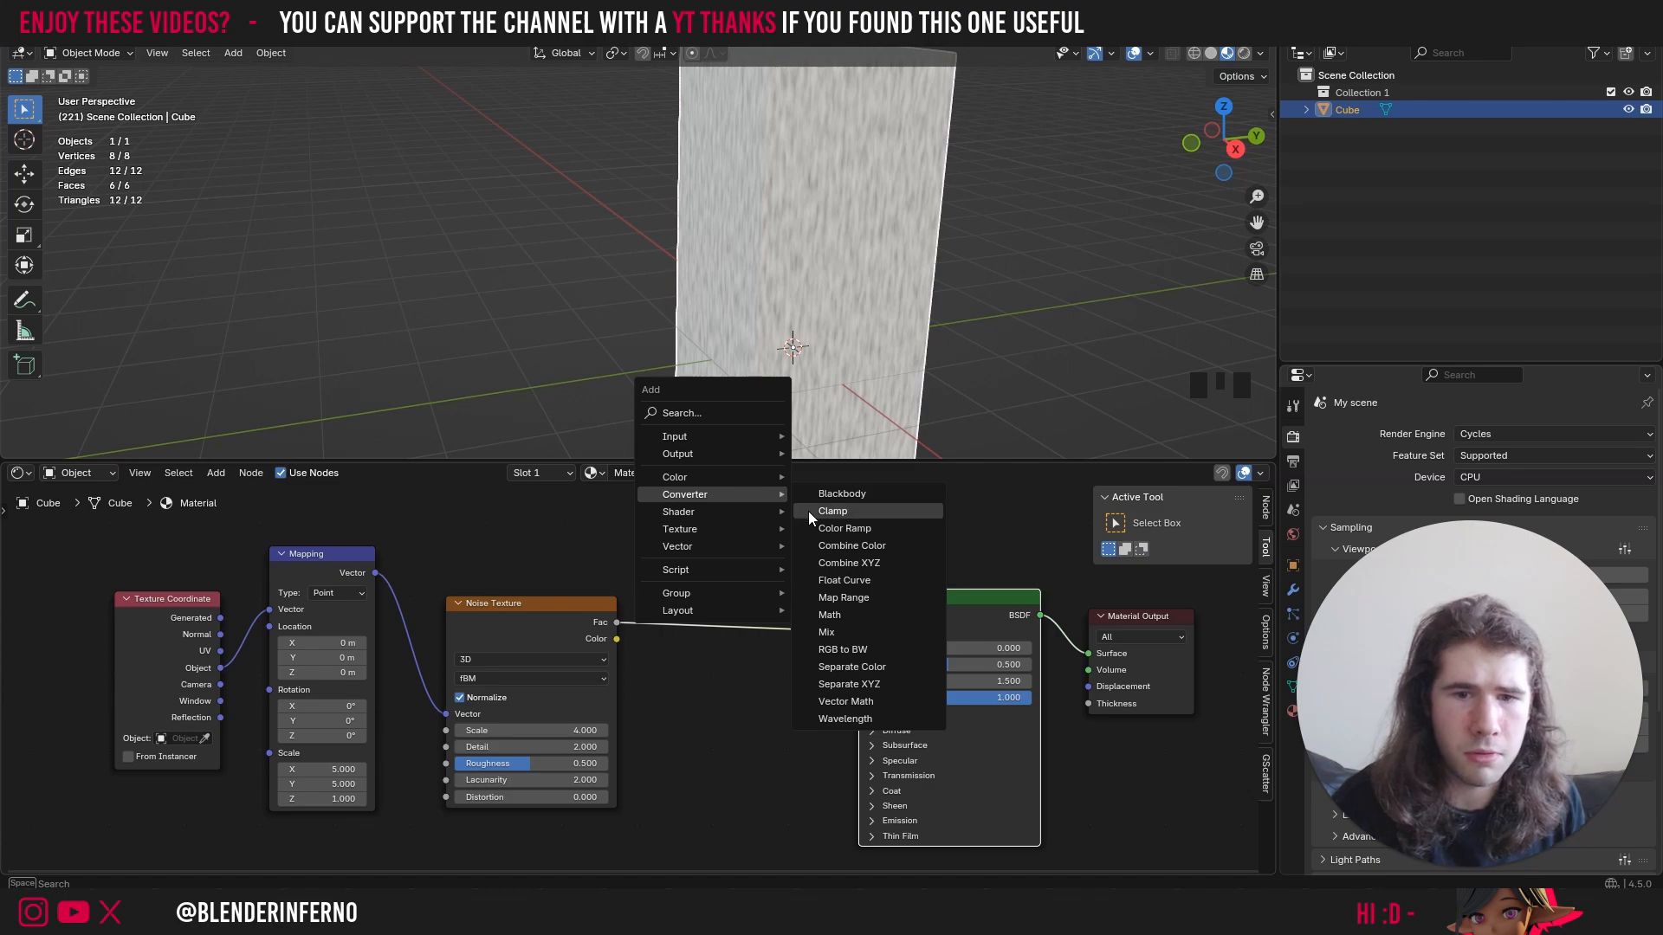
click(856, 526)
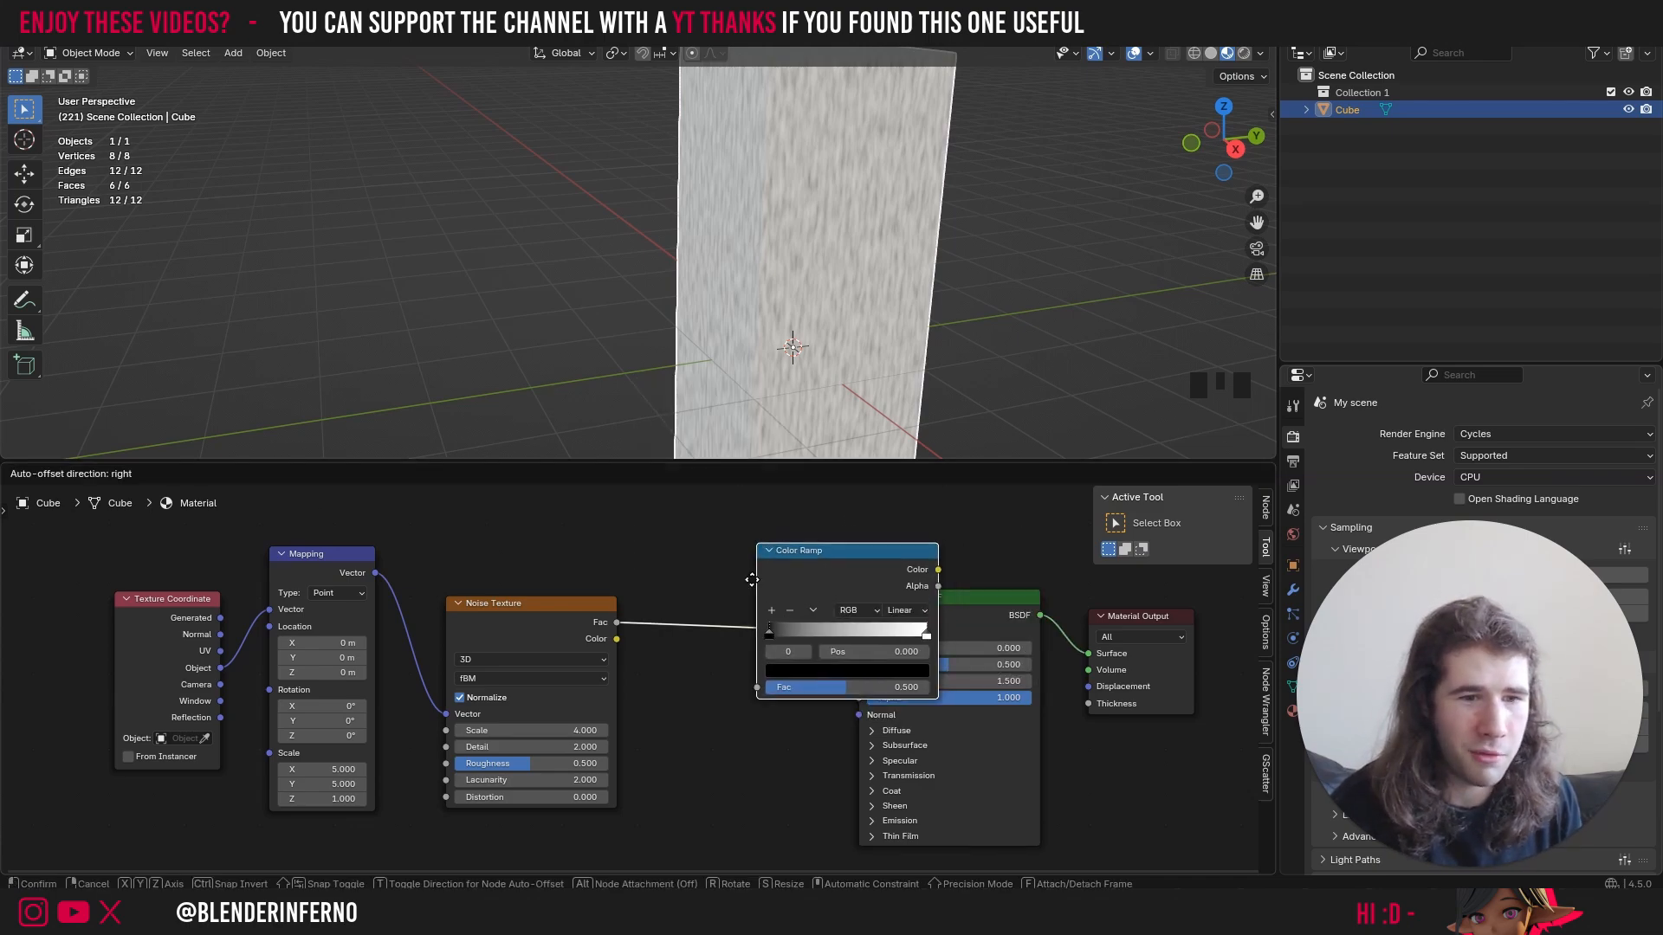
click(645, 586)
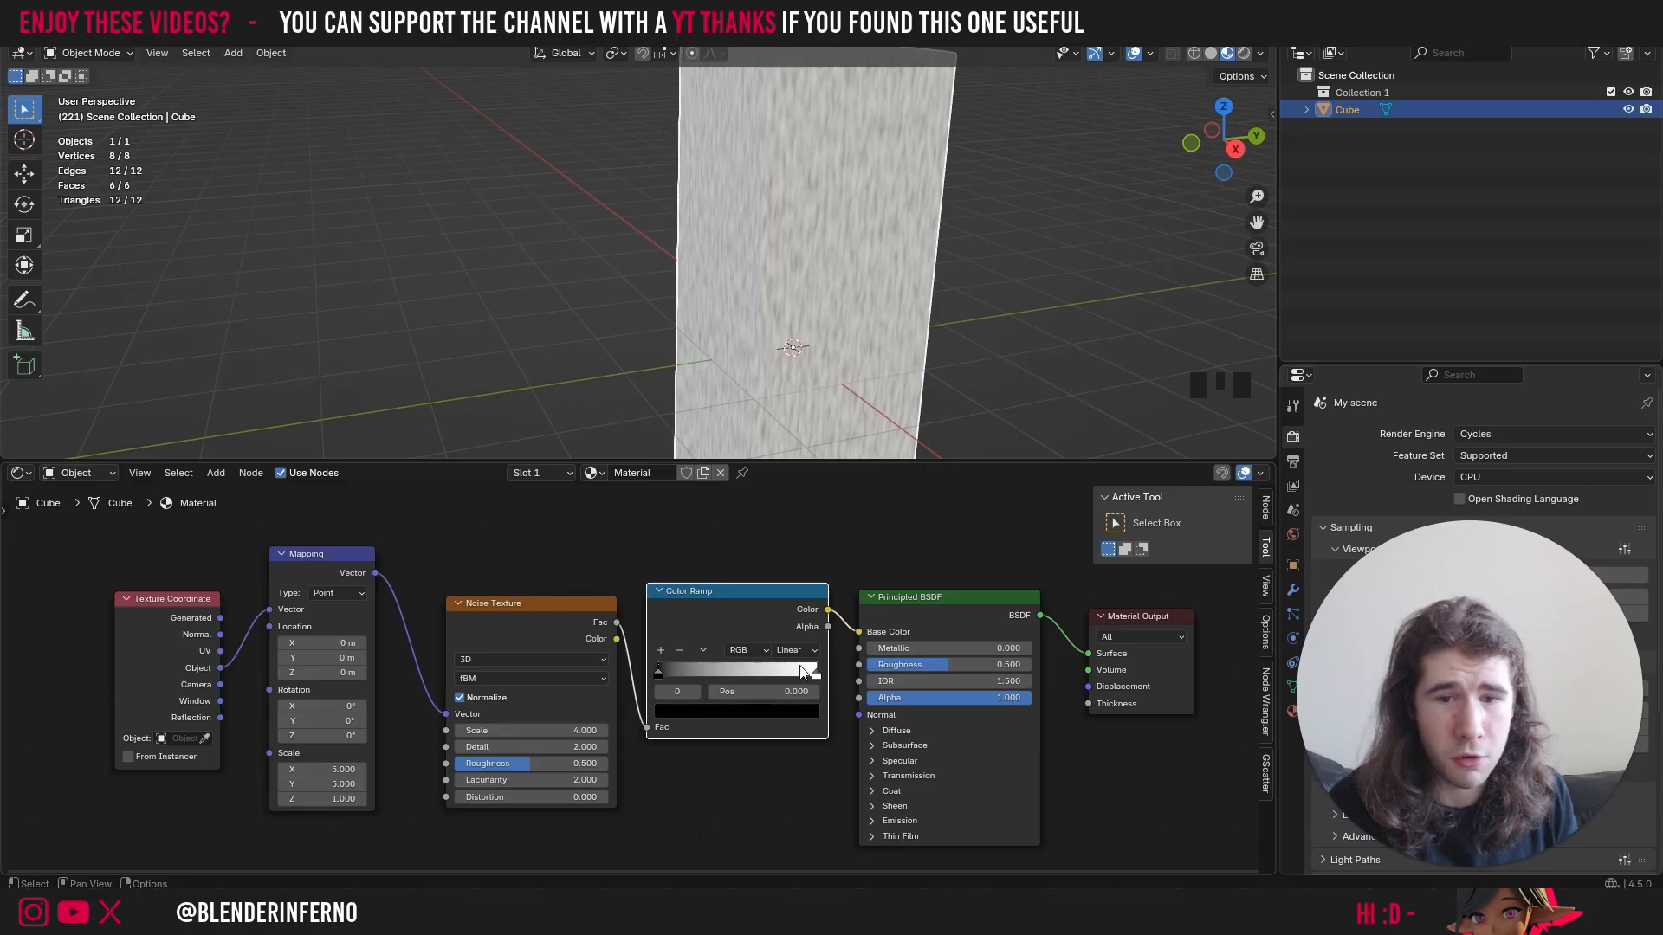
- Inspect the colours of the Color Ramp's black and white stops
click(658, 677)
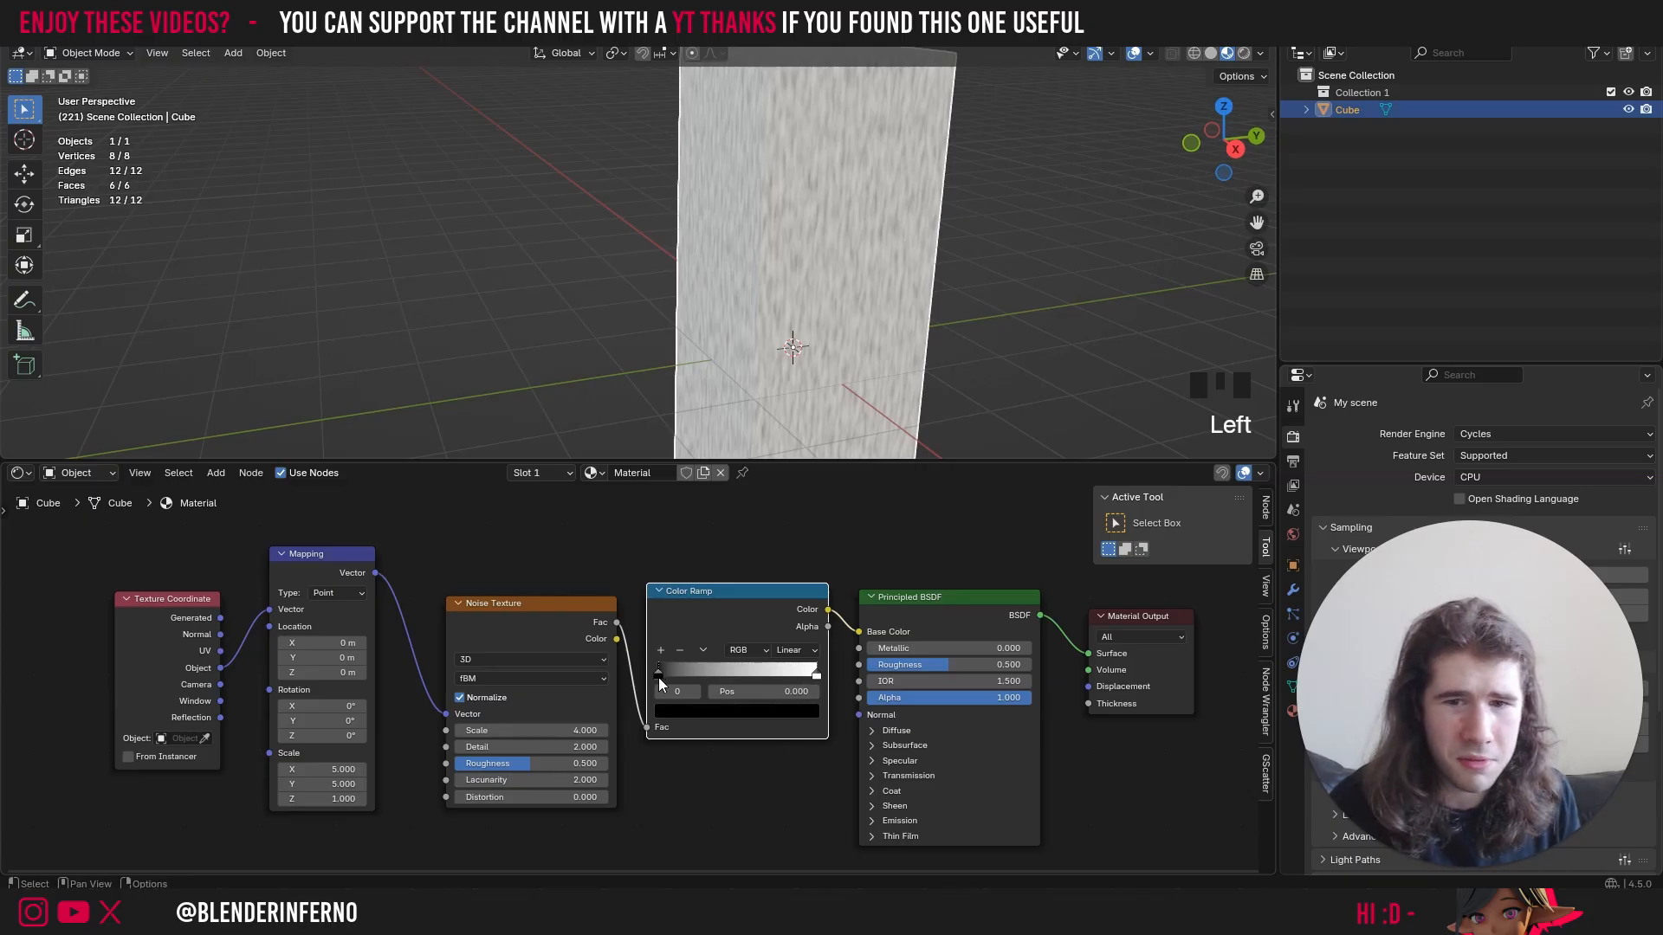
click(699, 710)
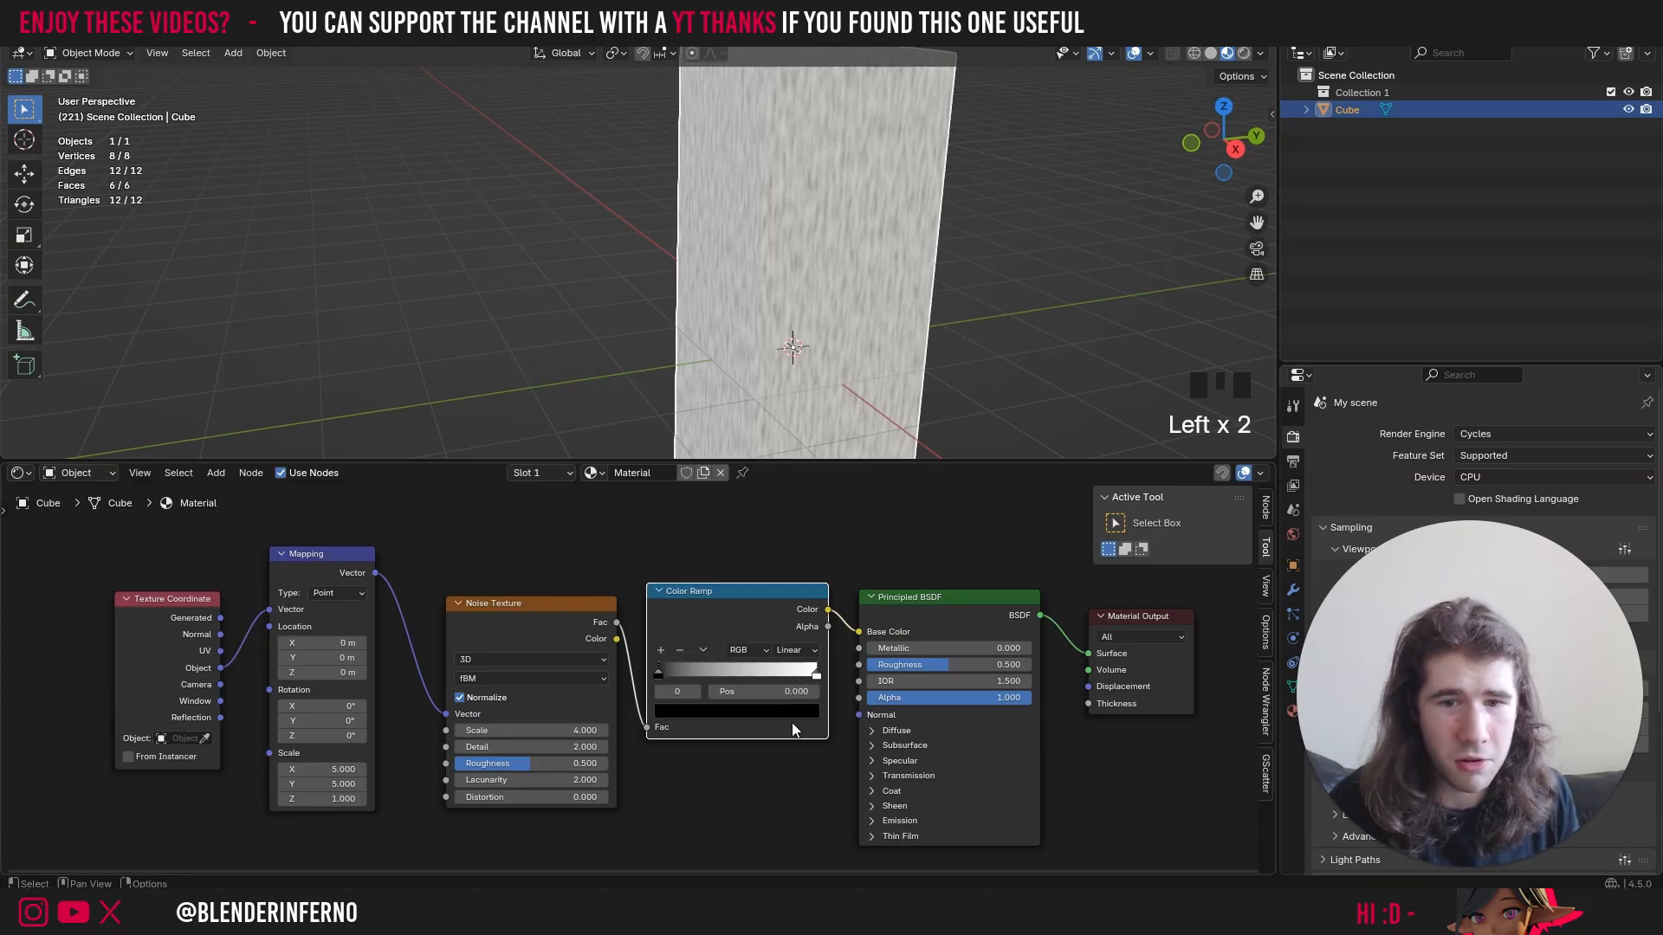
click(816, 676)
click(816, 676)
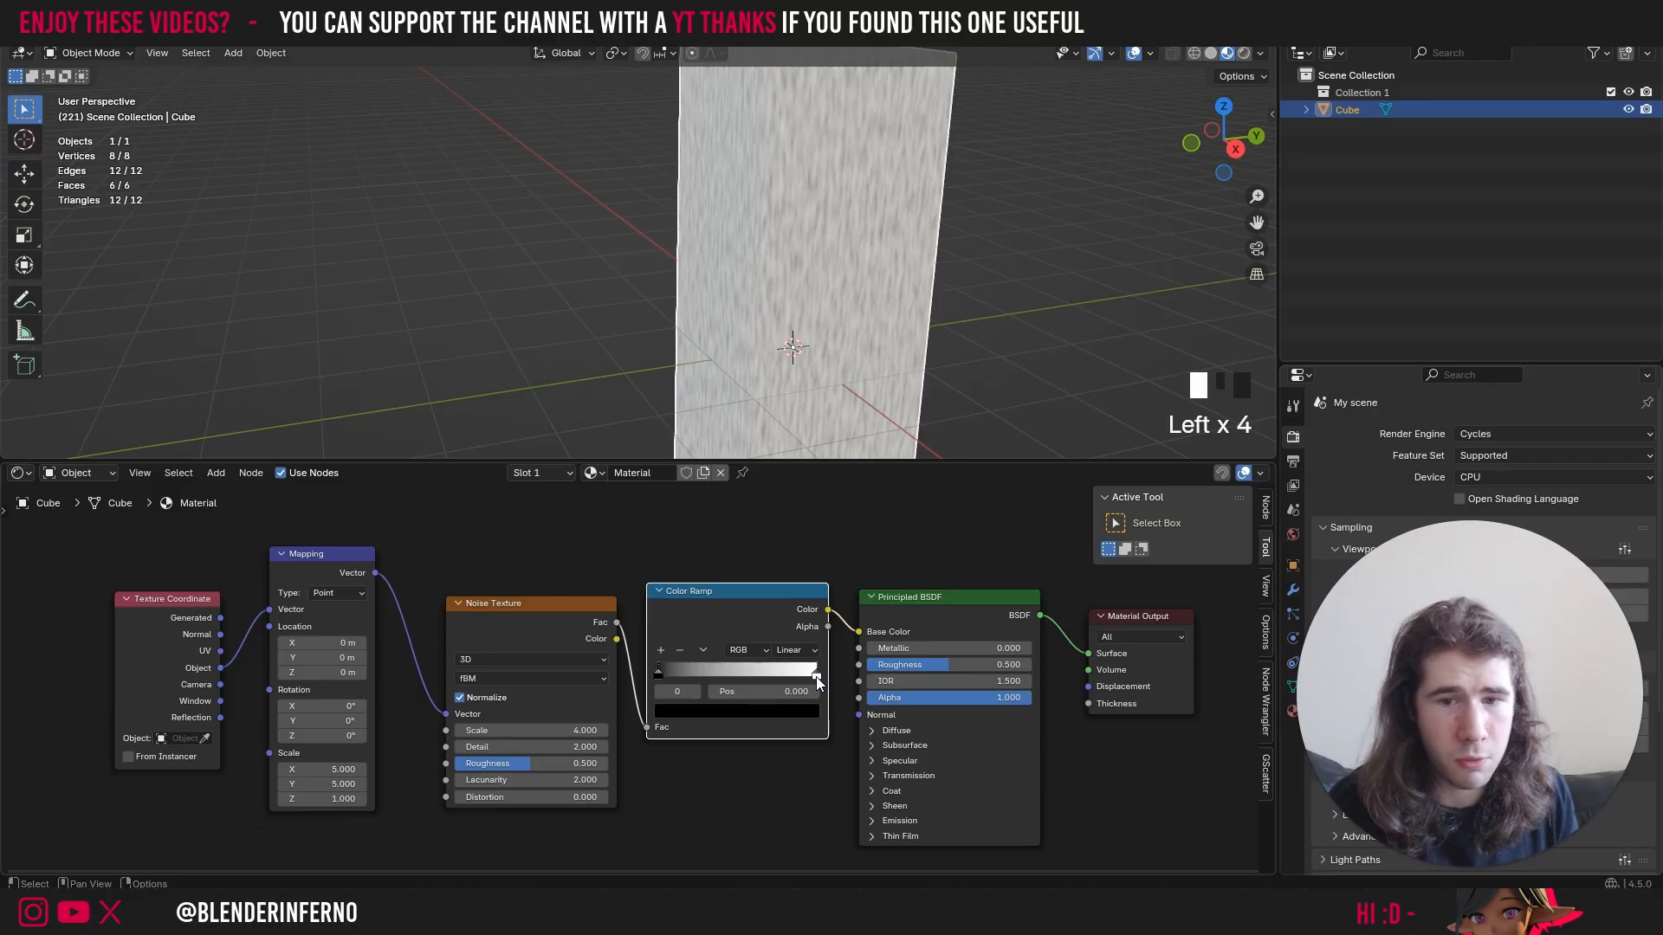
click(816, 675)
click(794, 708)
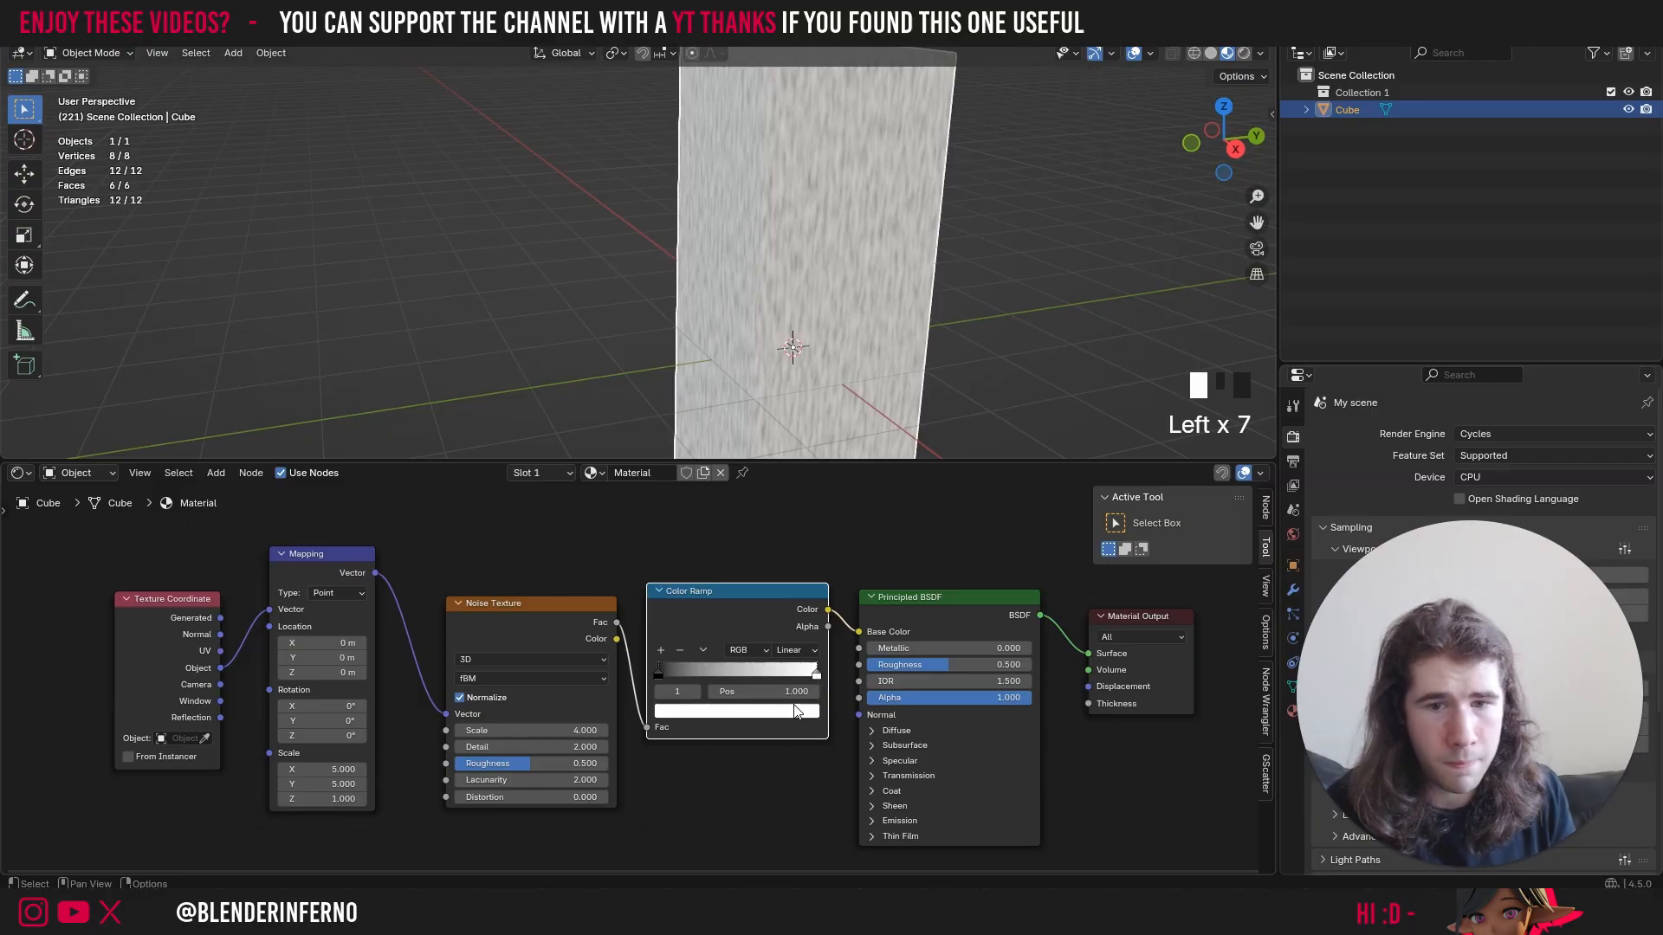
click(792, 713)
click(819, 724)
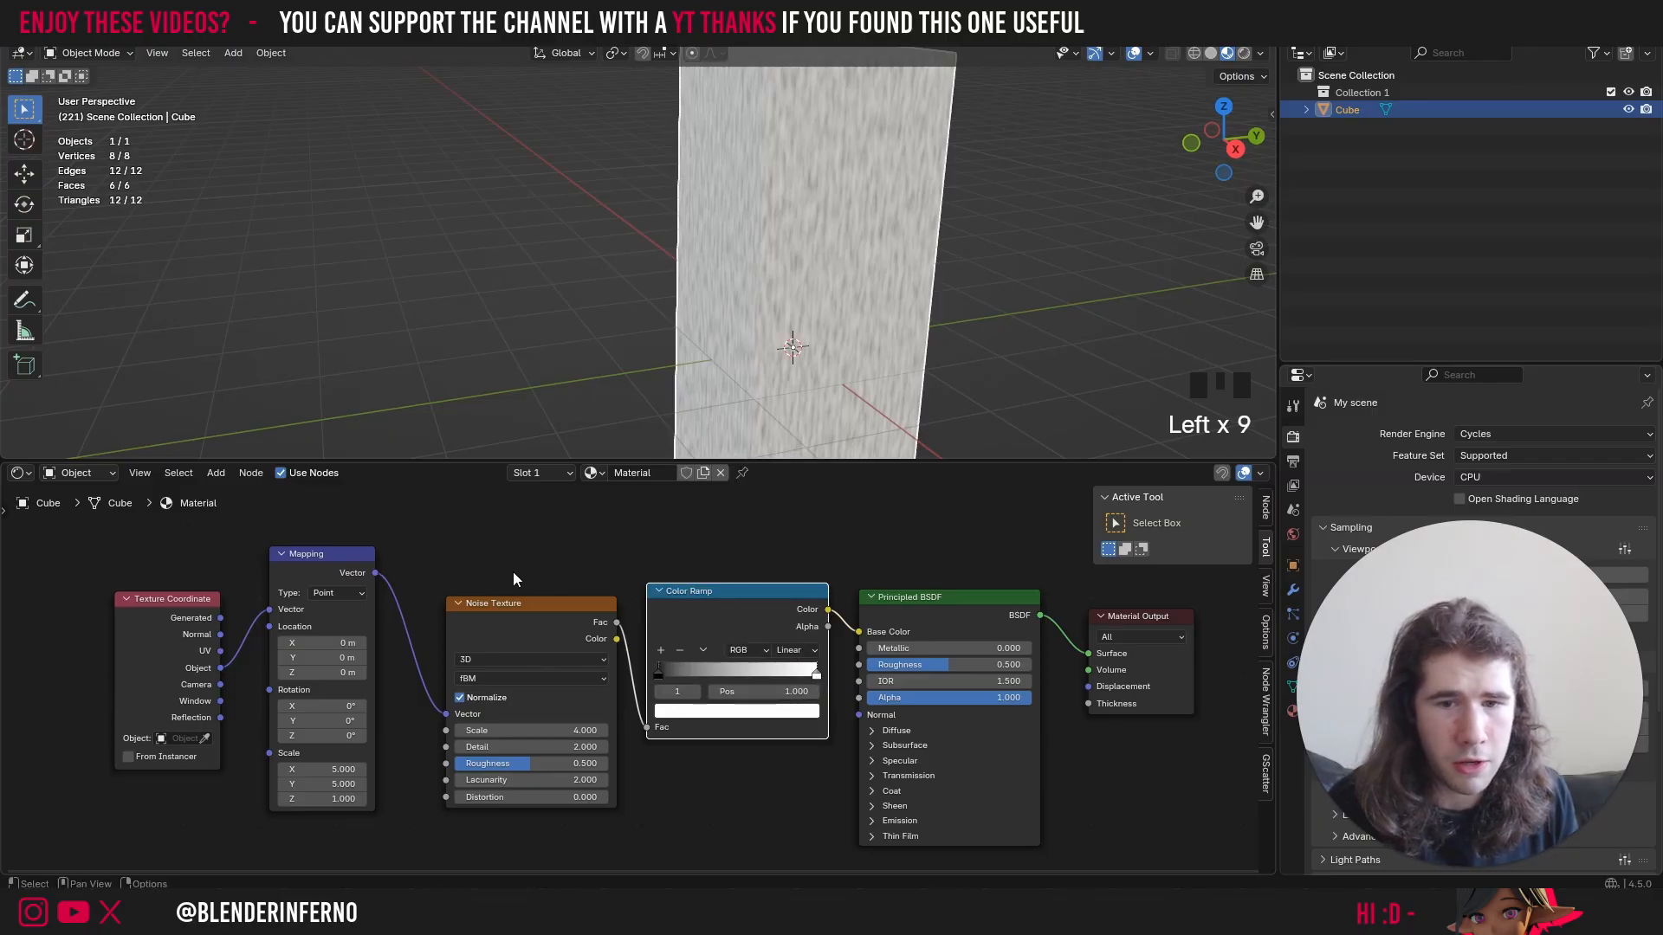
- Change the Color Ramp's black stop to a very dark reddish brown
click(656, 676)
click(657, 677)
click(656, 676)
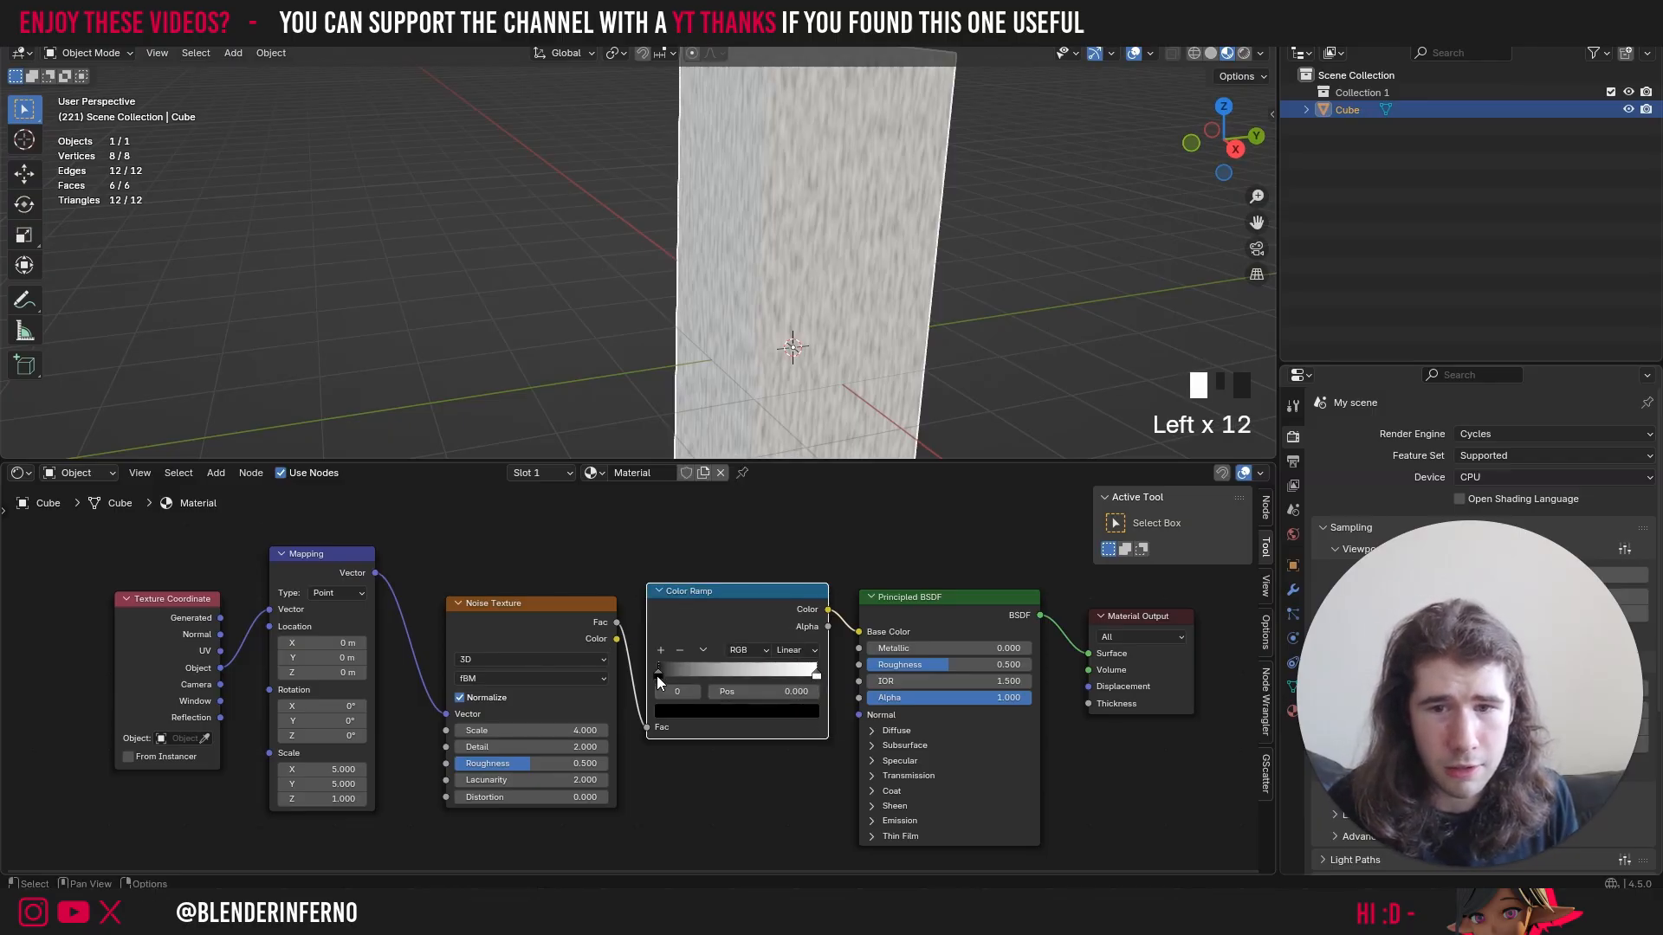
click(741, 716)
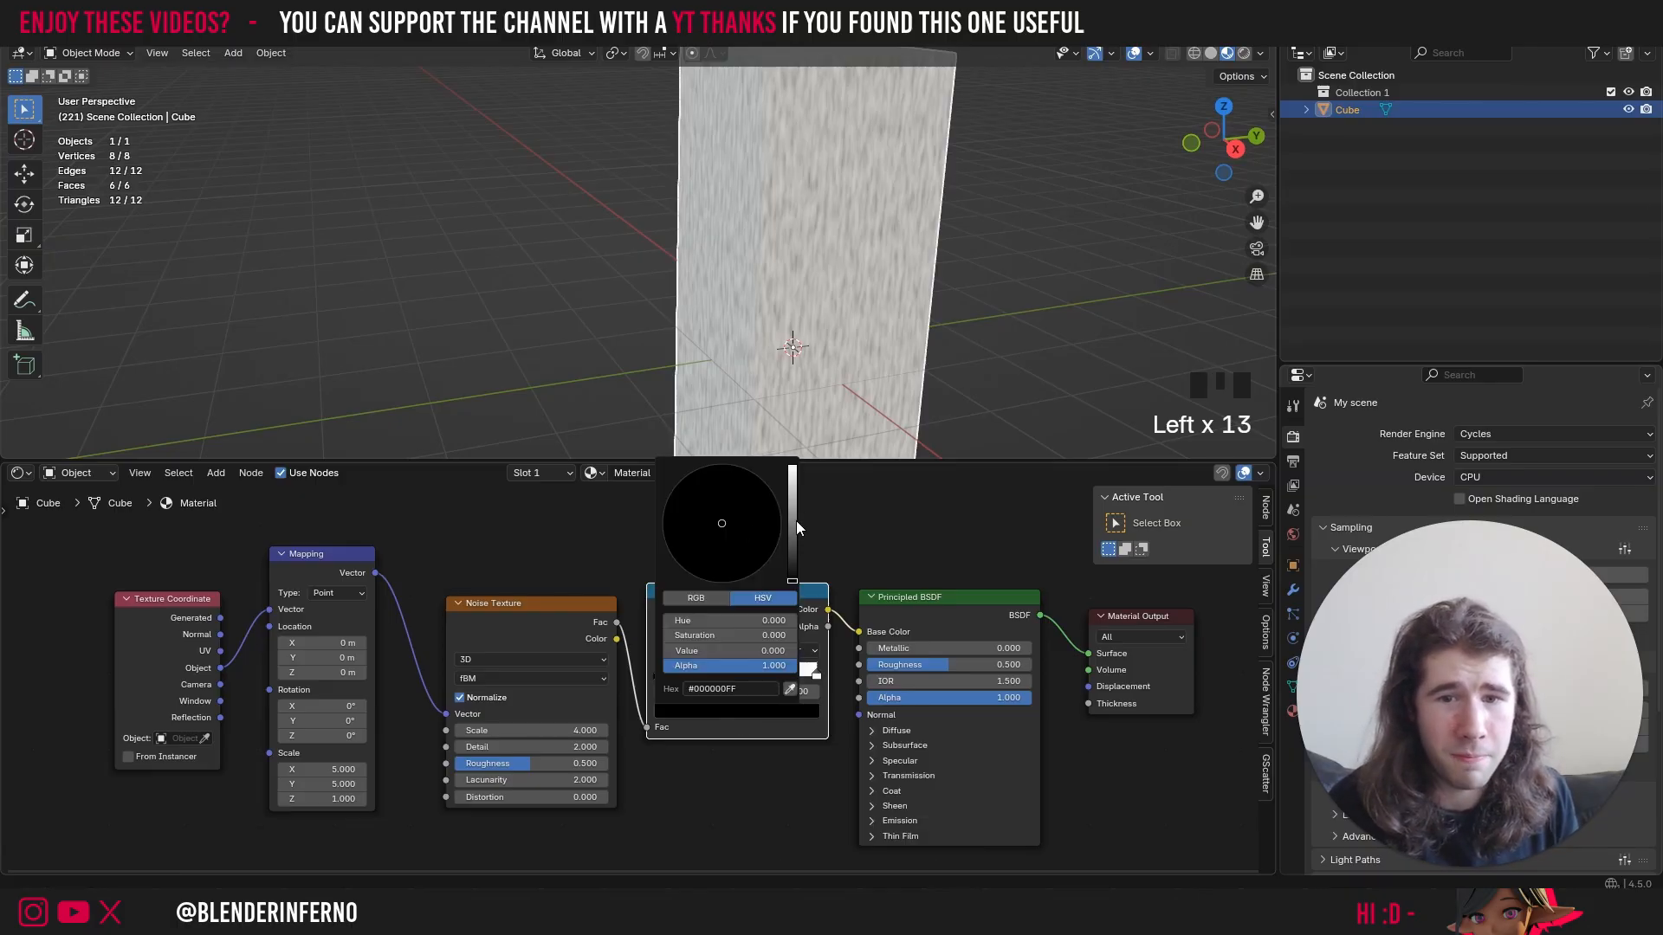
drag(795, 522, 795, 500)
drag(705, 563, 709, 575)
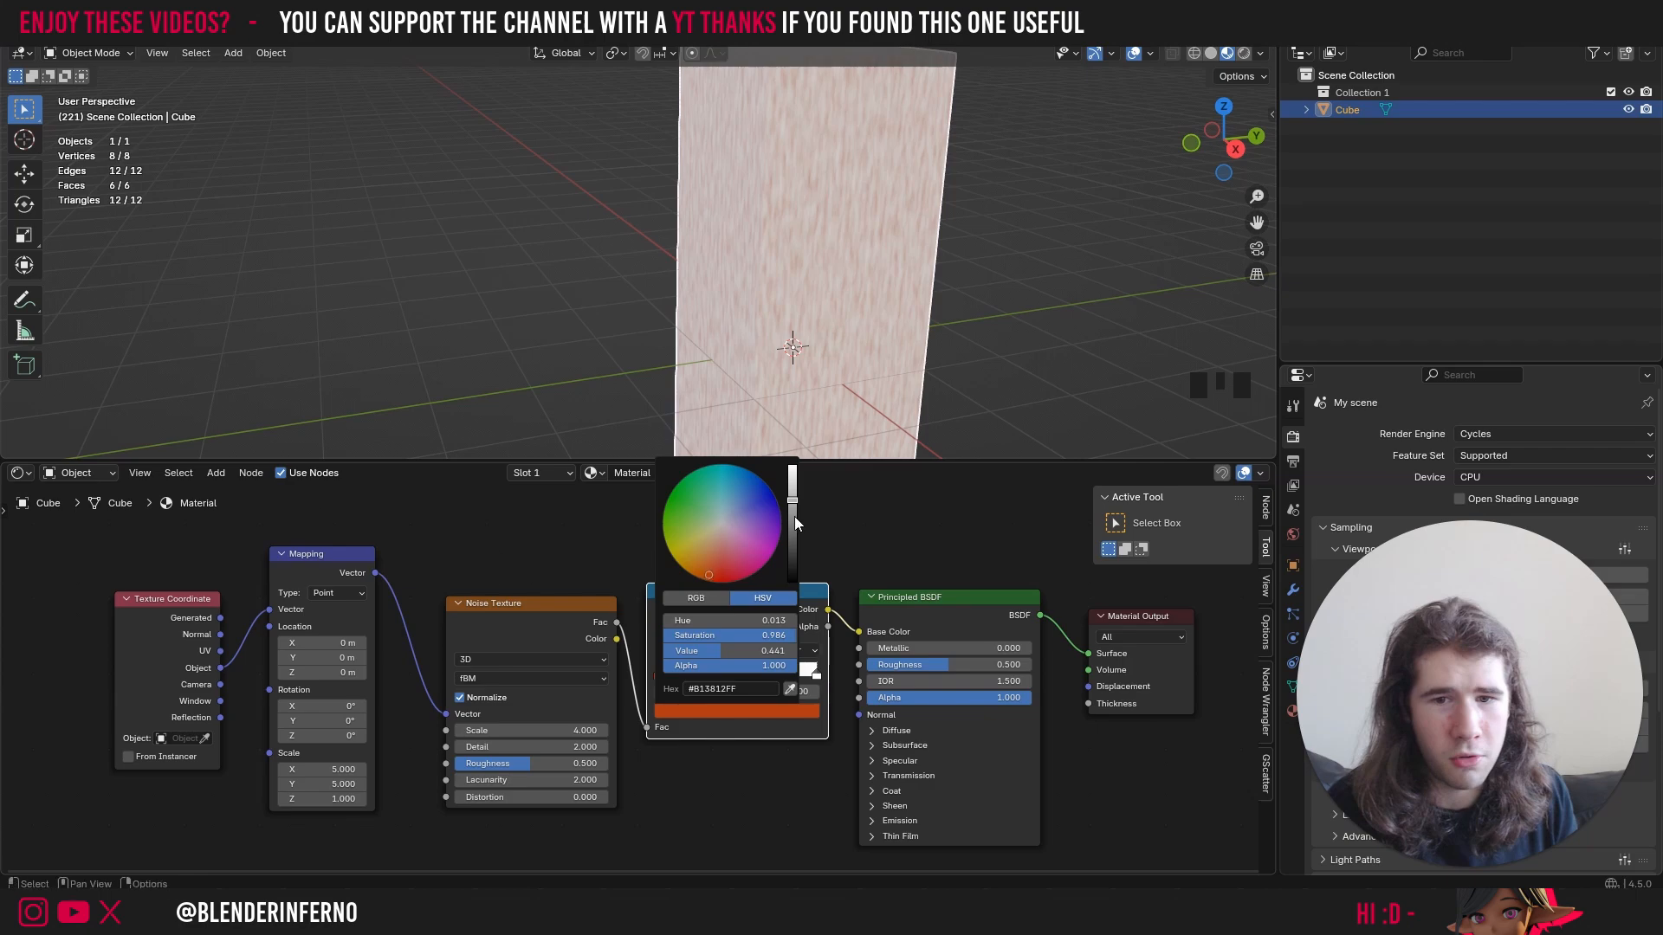
drag(793, 516, 792, 565)
click(764, 777)
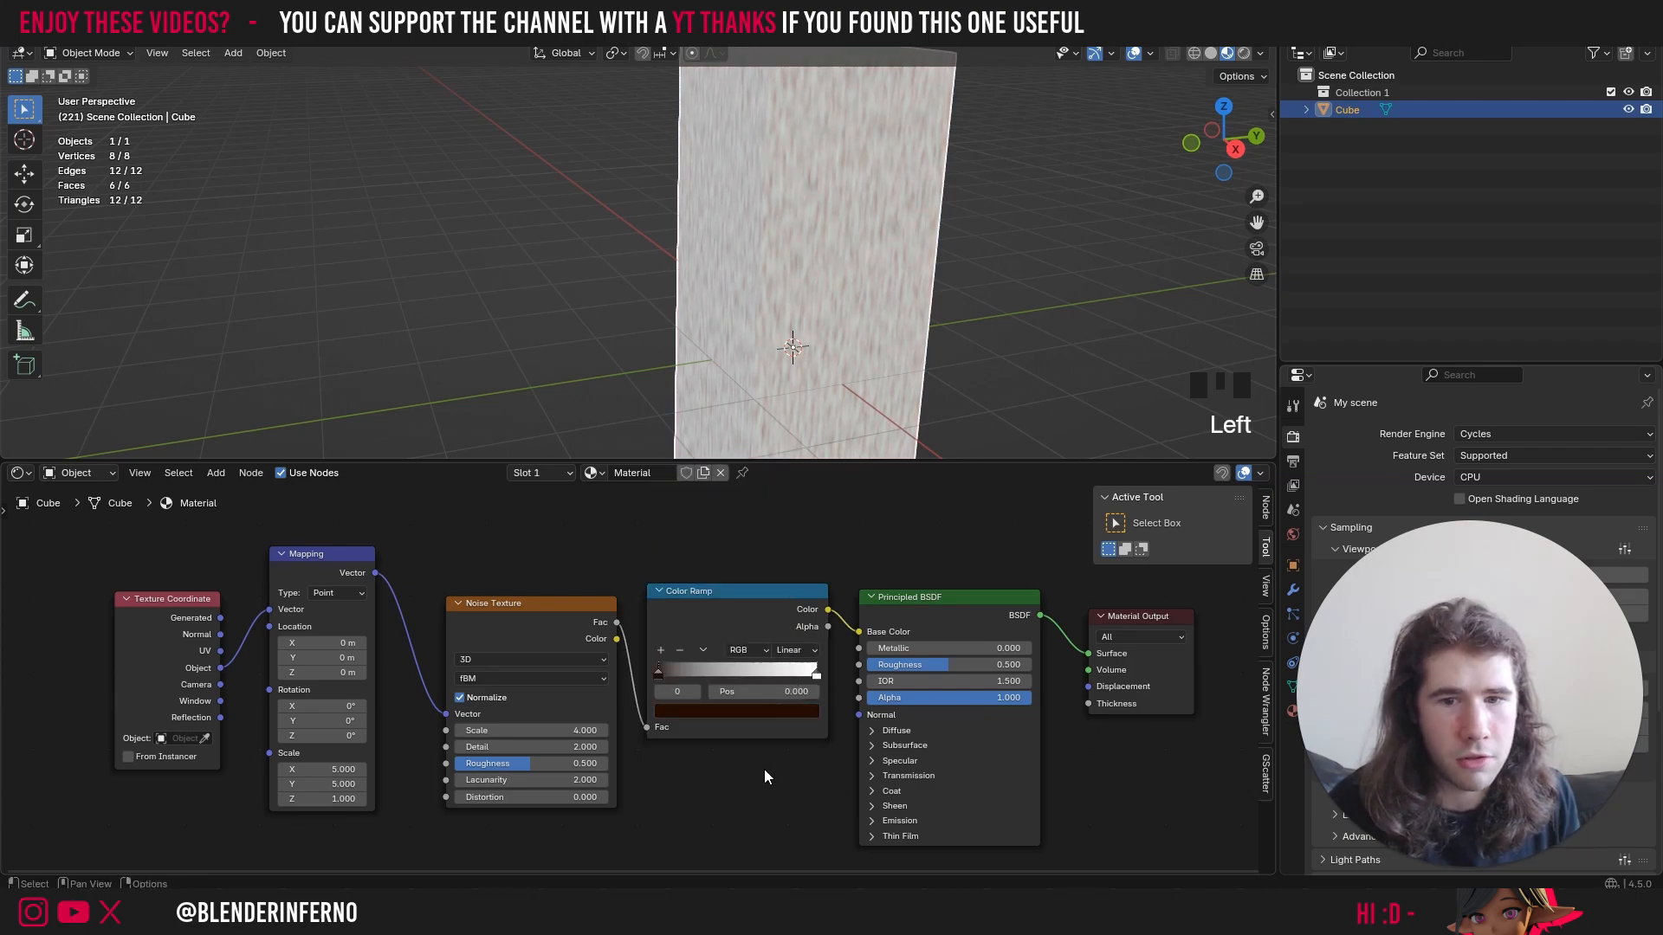
- Change the Color Ramp's white stop to a muted light brown, about #A4846D, and view the block from another angle
click(815, 673)
click(784, 711)
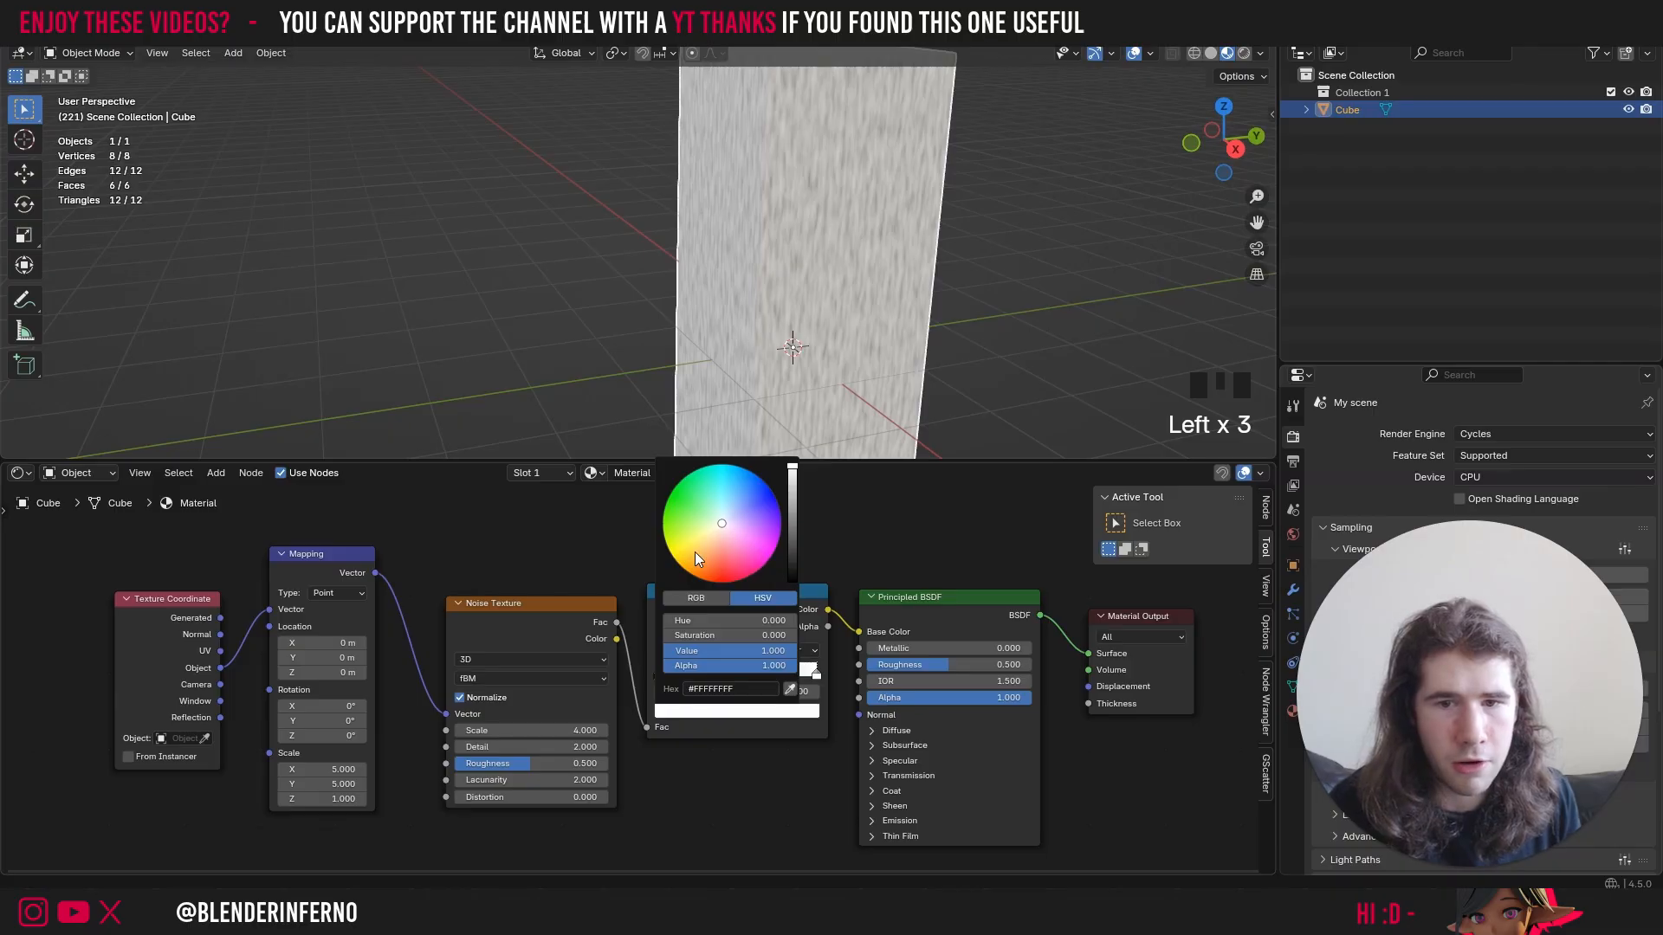
drag(695, 552, 712, 573)
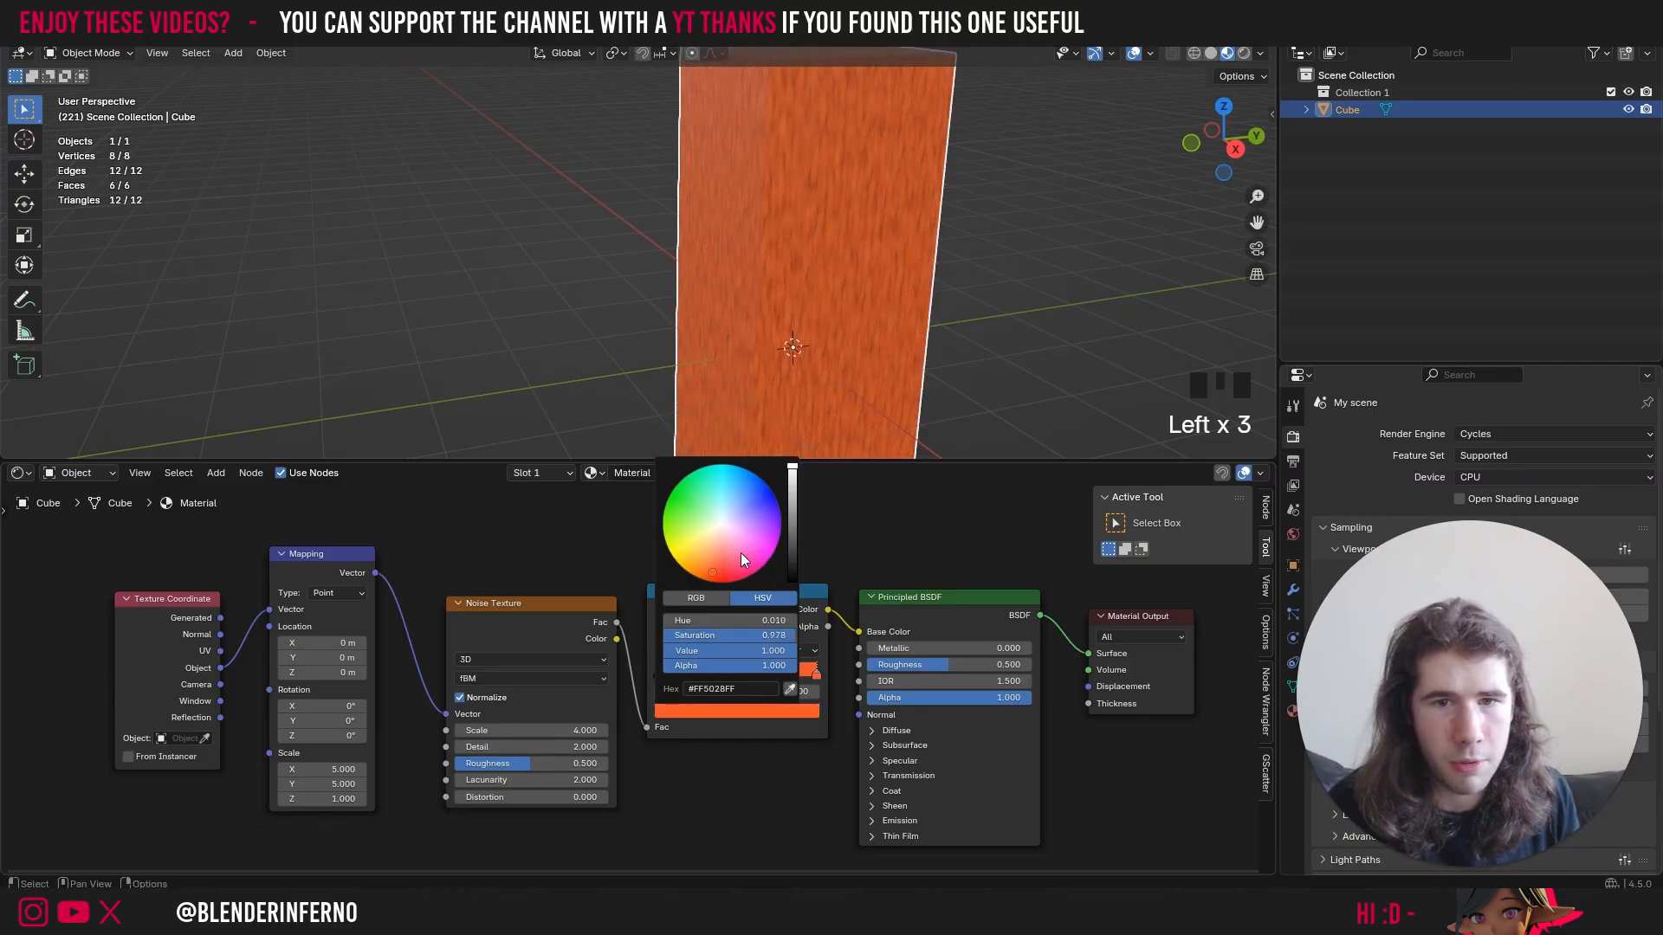
mouse_move(791, 485)
mouse_down()
mouse_move(791, 555)
mouse_move(714, 548)
mouse_move(792, 524)
mouse_move(791, 504)
mouse_up()
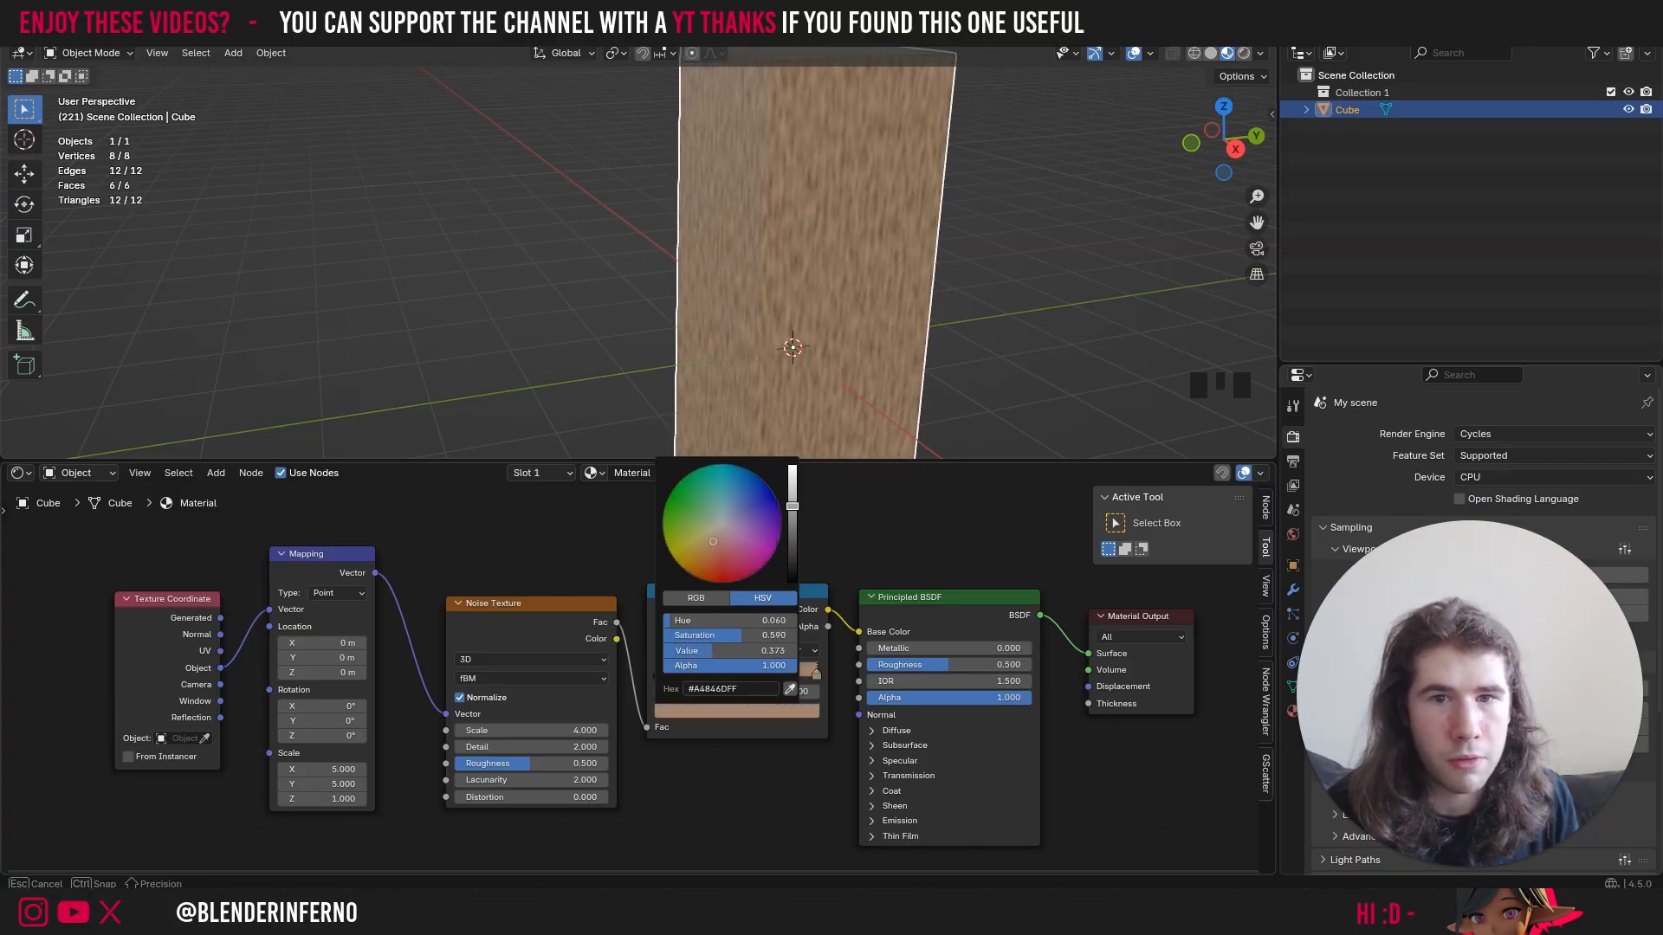
mouse_move(1224, 138)
mouse_down()
mouse_move(1065, 133)
mouse_move(1202, 129)
mouse_move(1229, 148)
mouse_up()
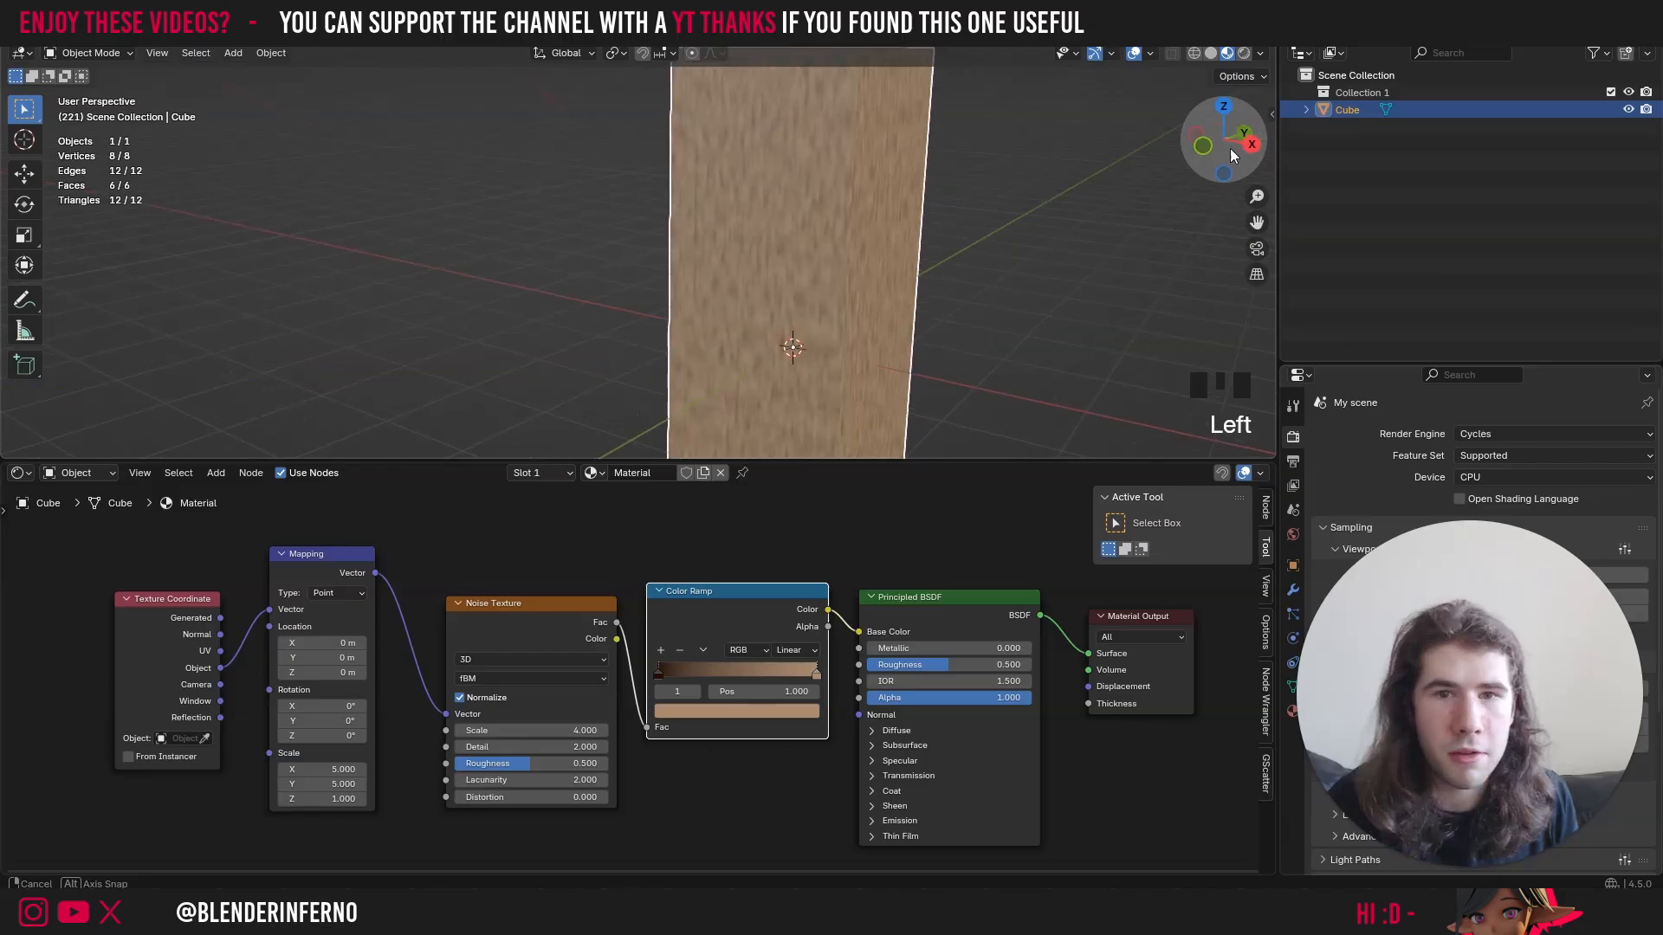
- Set the Mapping node's Scale to 1 on all three axes and check the noise pattern on the block
scroll(804, 189, up, 2)
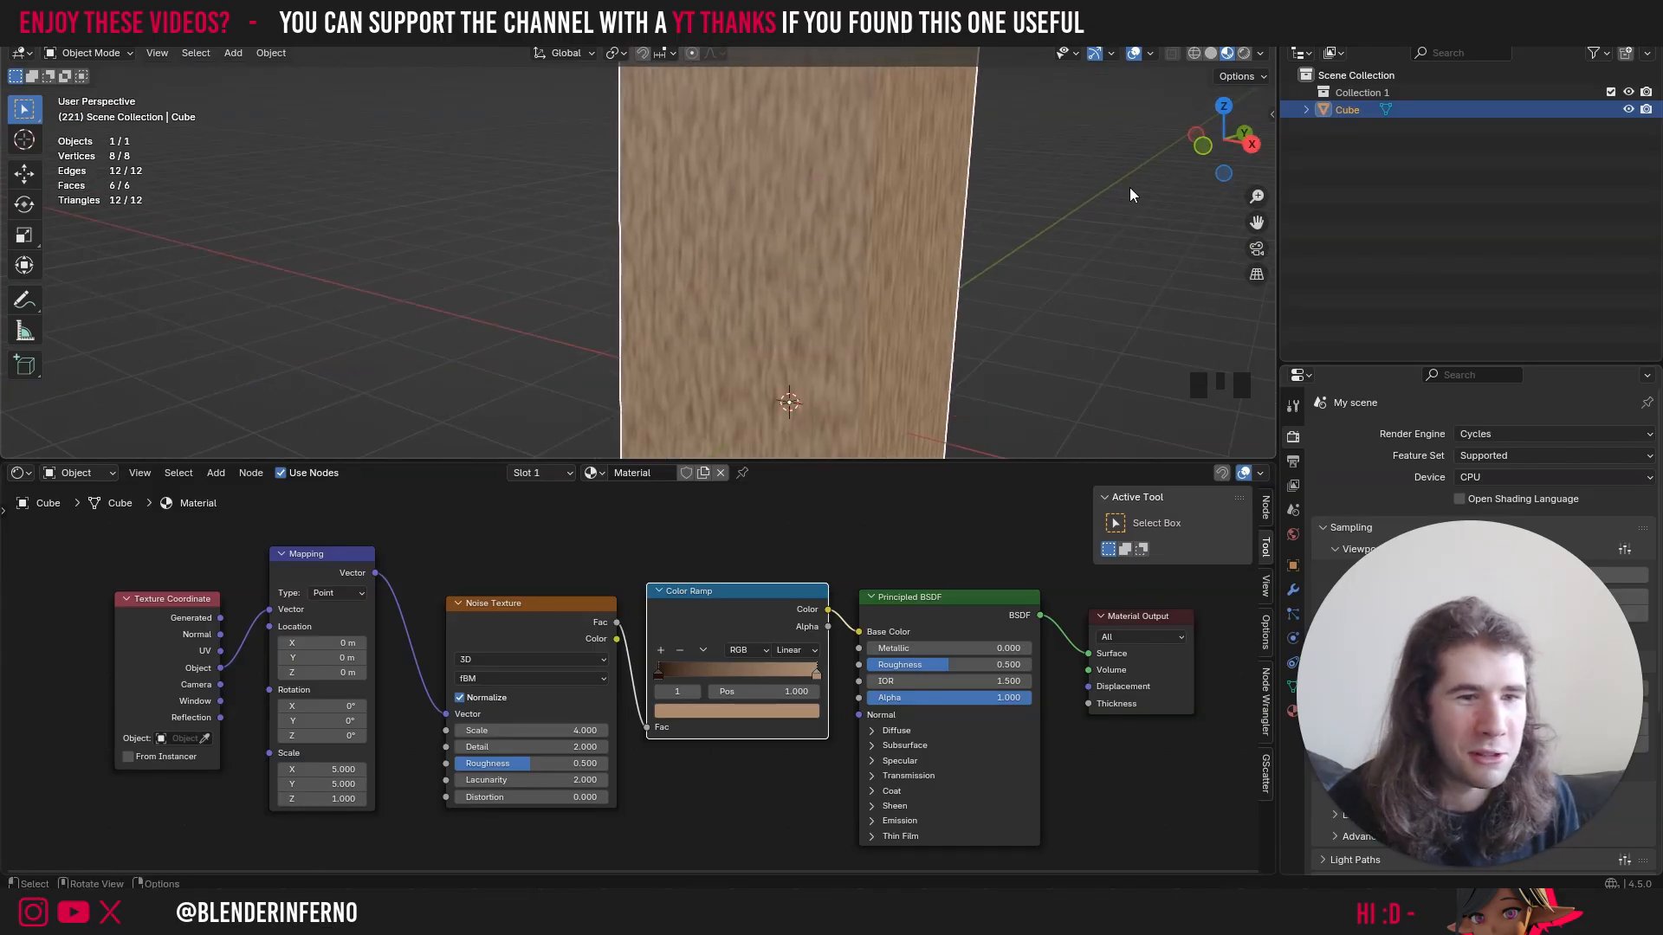
drag(1191, 148, 1113, 147)
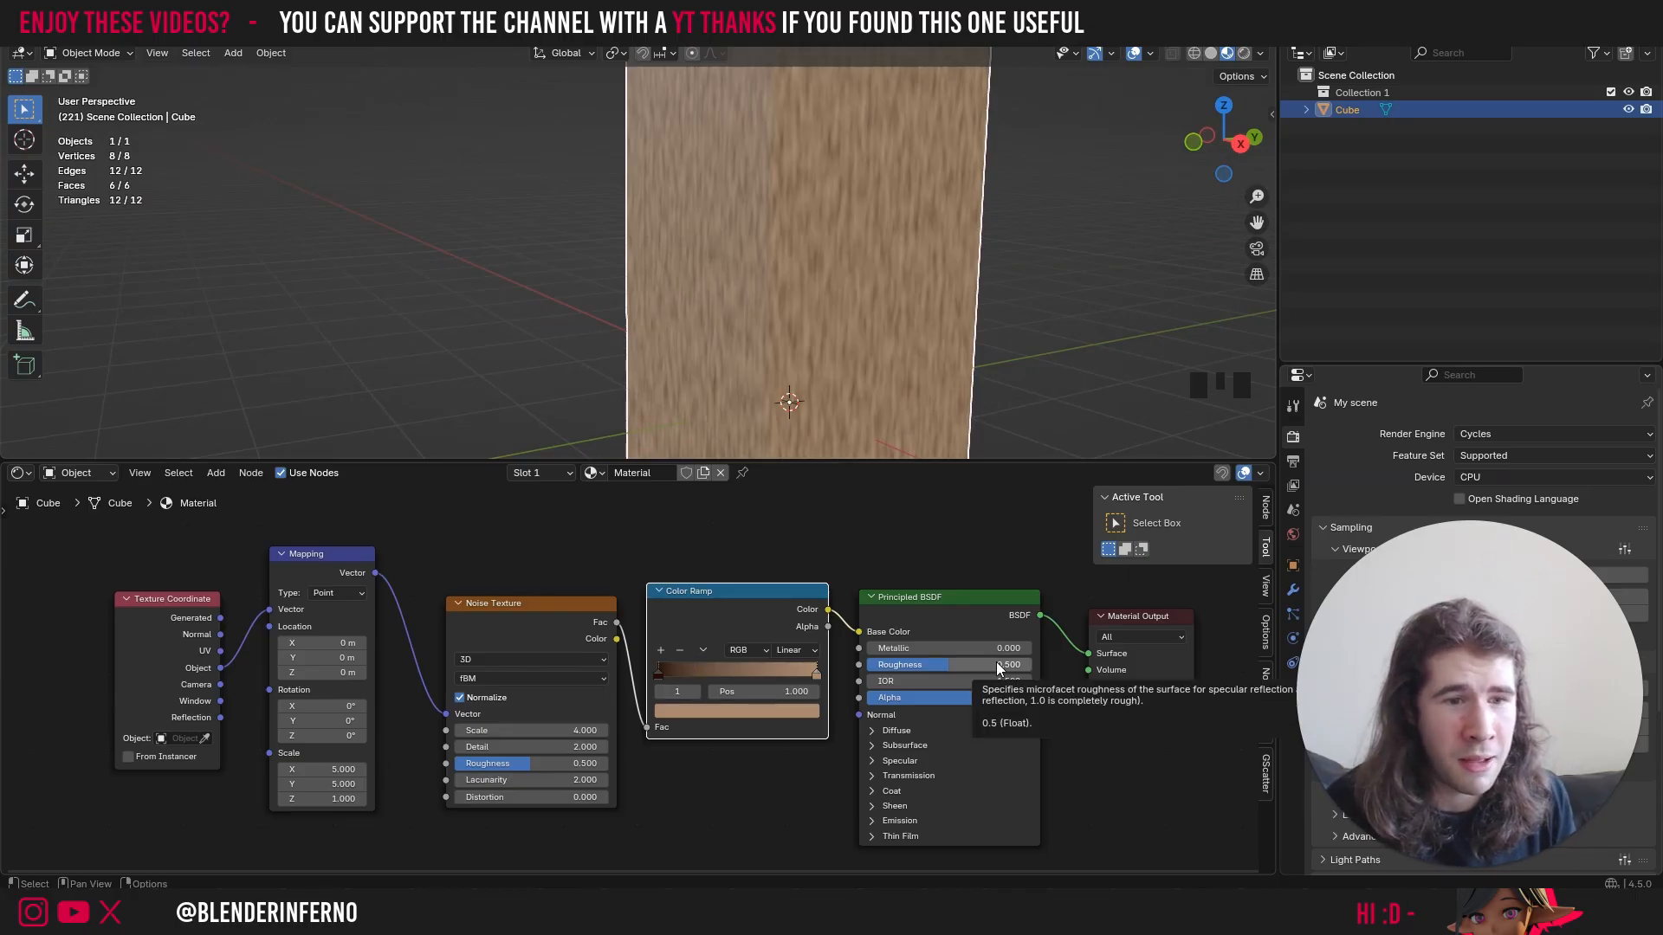
scroll(979, 733, down, 4)
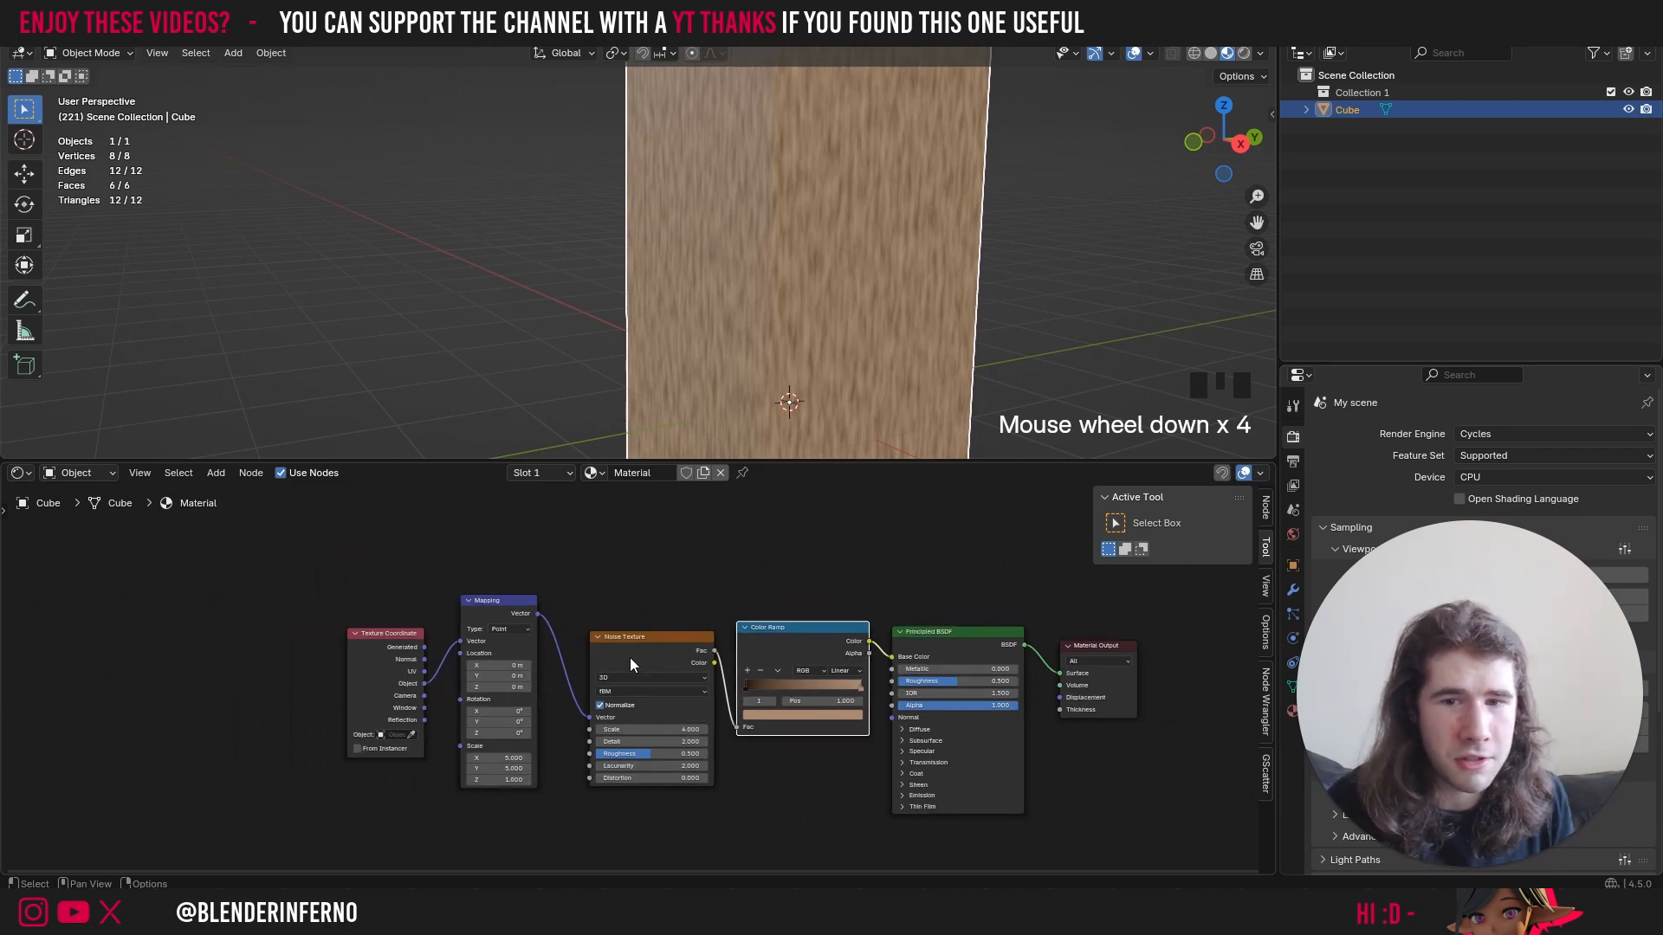
mouse_move(635, 658)
mouse_down()
mouse_move(586, 662)
mouse_move(610, 667)
mouse_move(616, 700)
mouse_move(594, 680)
mouse_move(614, 675)
mouse_up()
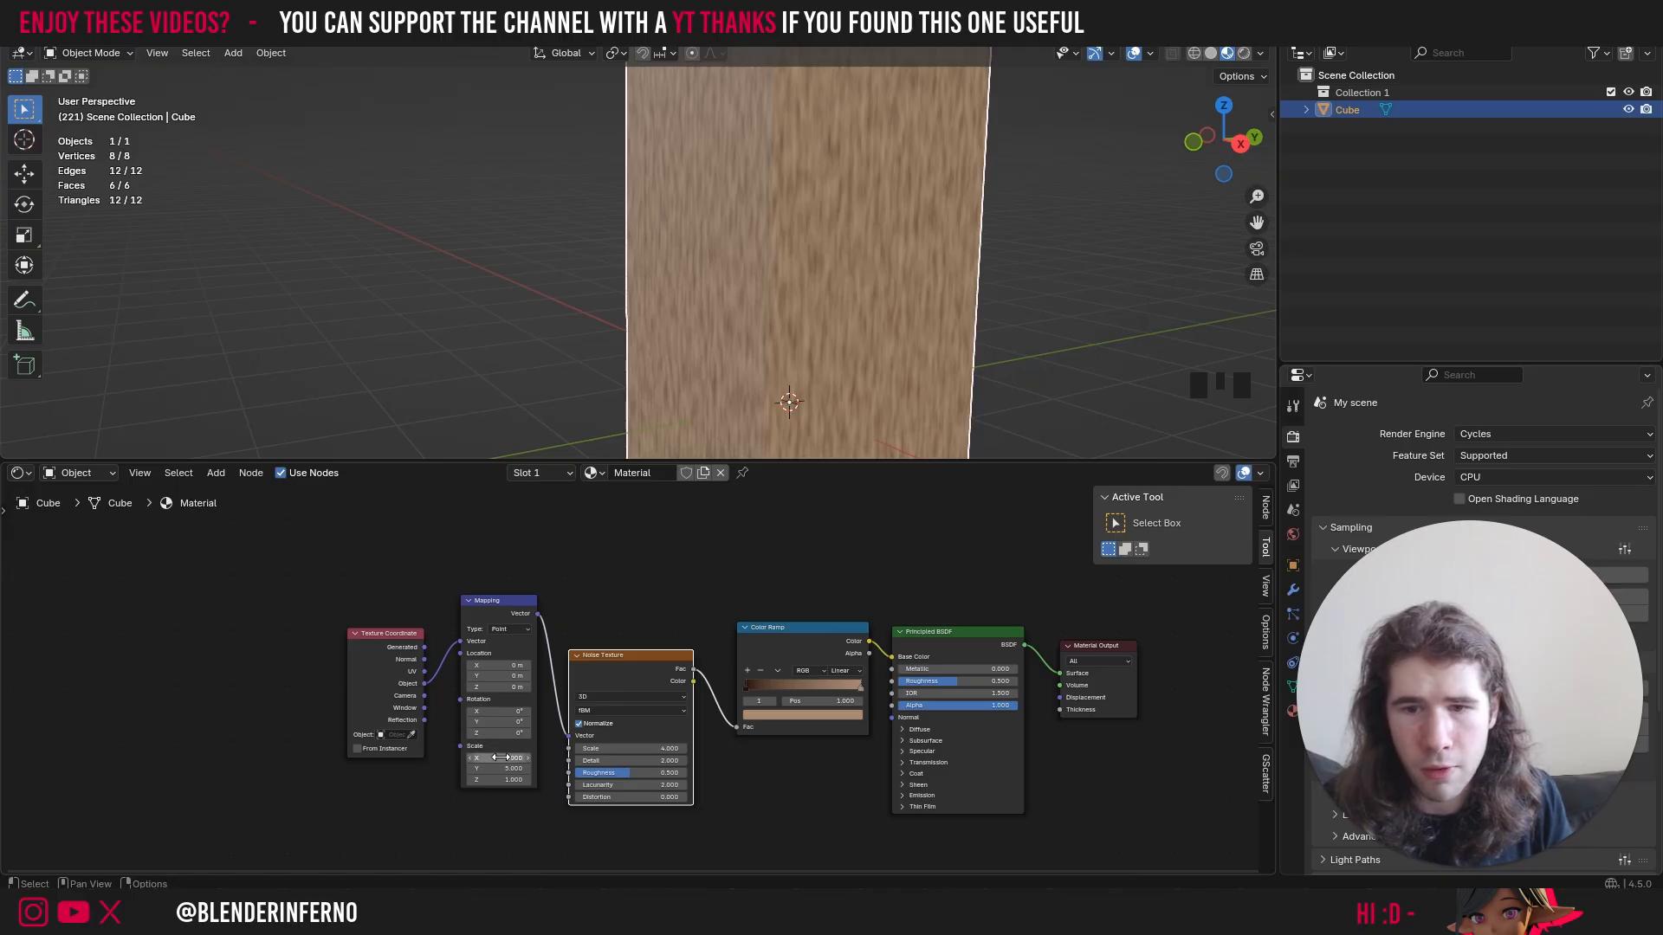
drag(498, 758, 499, 780)
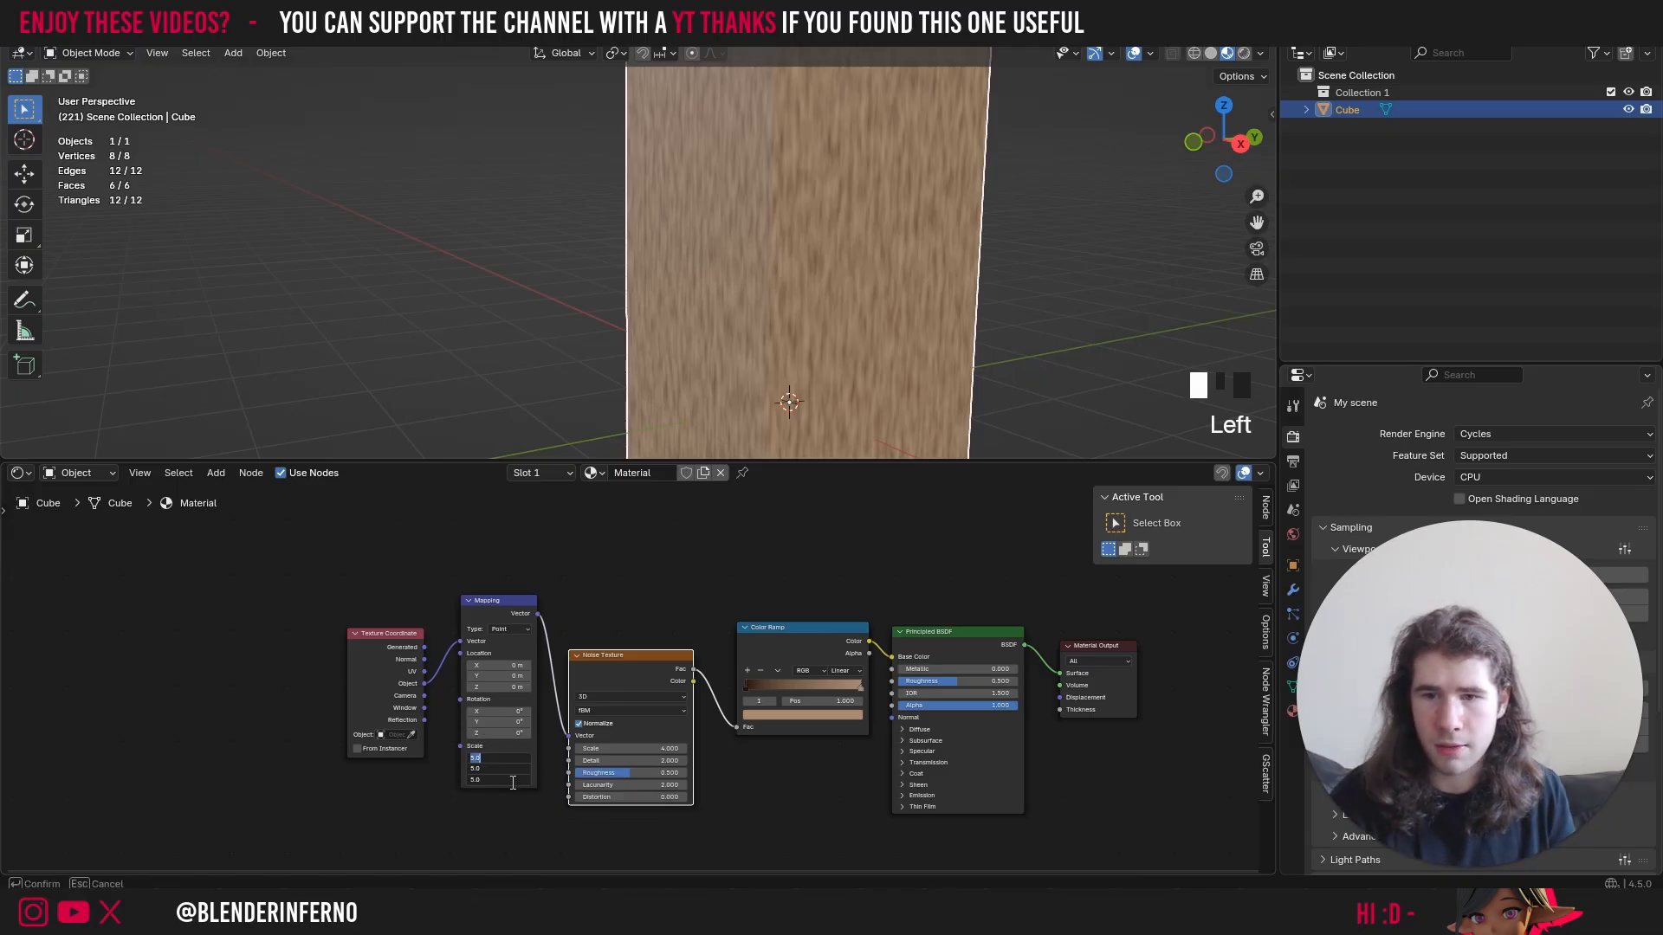
text(1)
key(Return)
scroll(868, 243, down, 2)
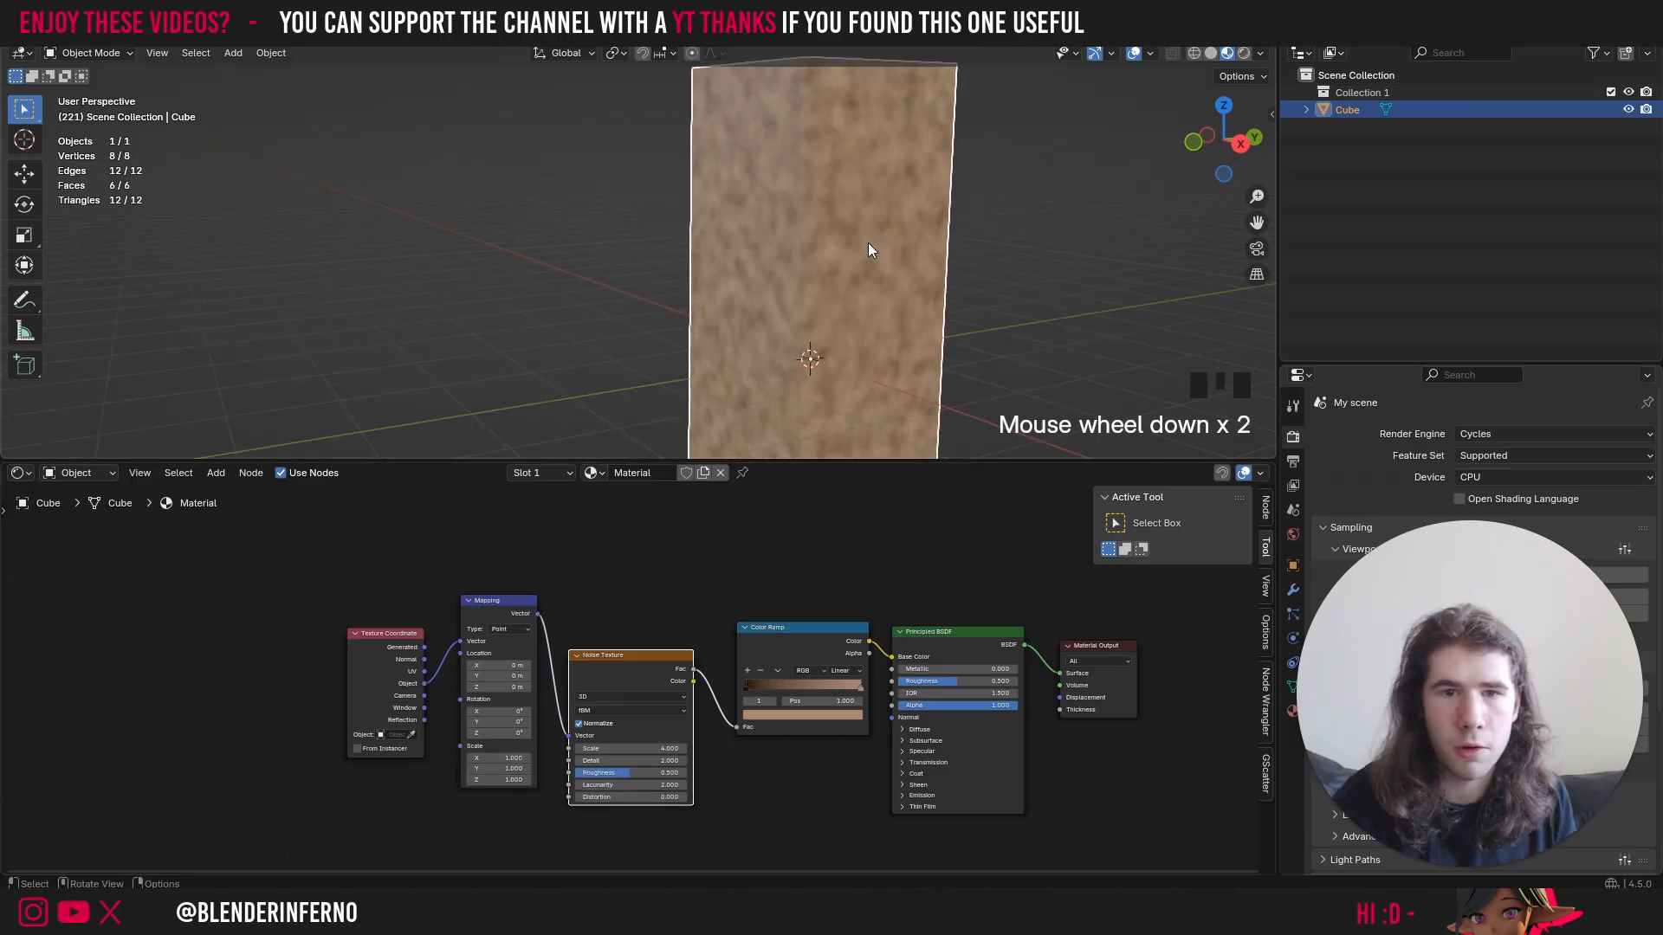
scroll(943, 210, up, 1)
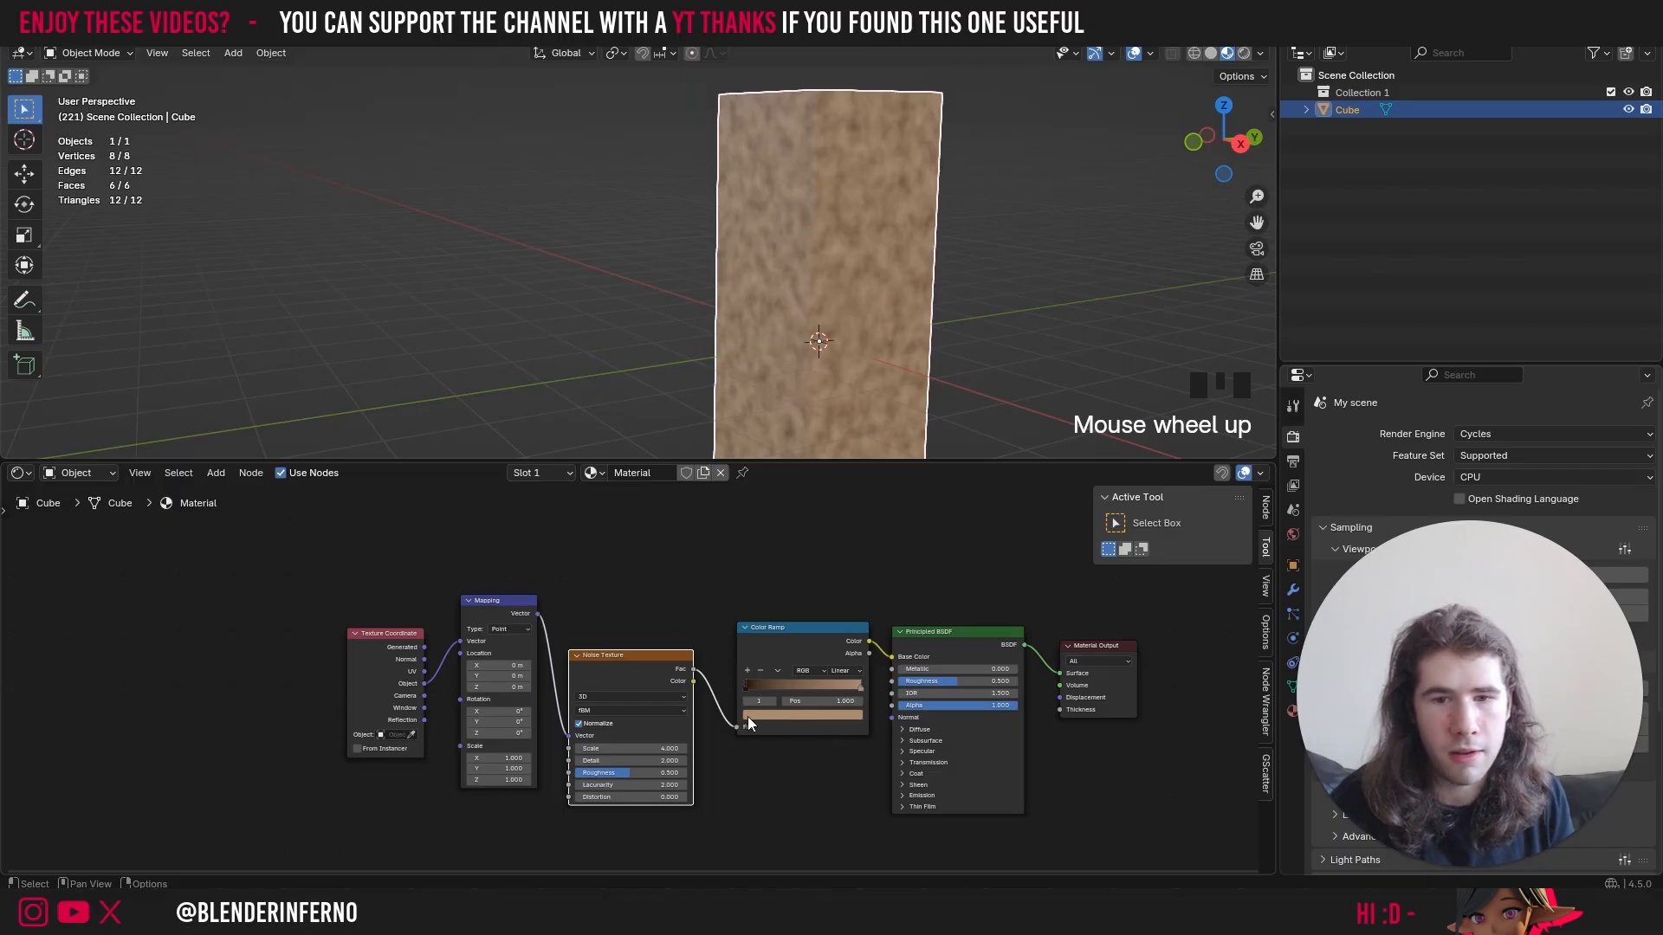
- Delete the Color Ramp node and deselect the cube
click(803, 641)
key(x)
key(a)
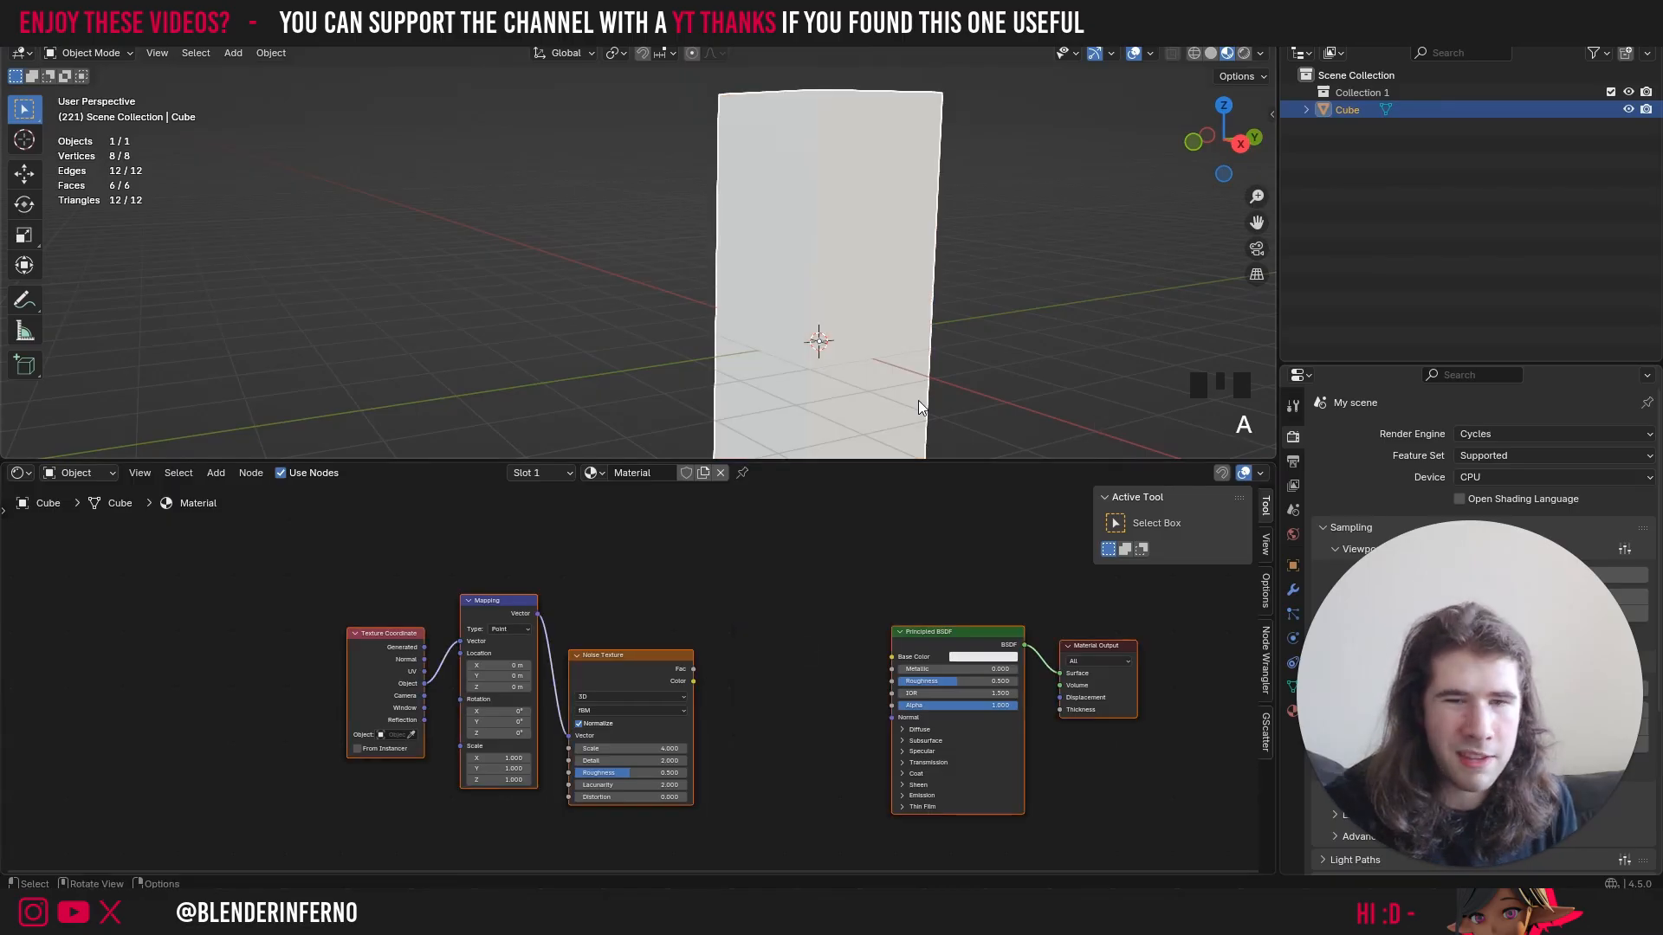
click(951, 258)
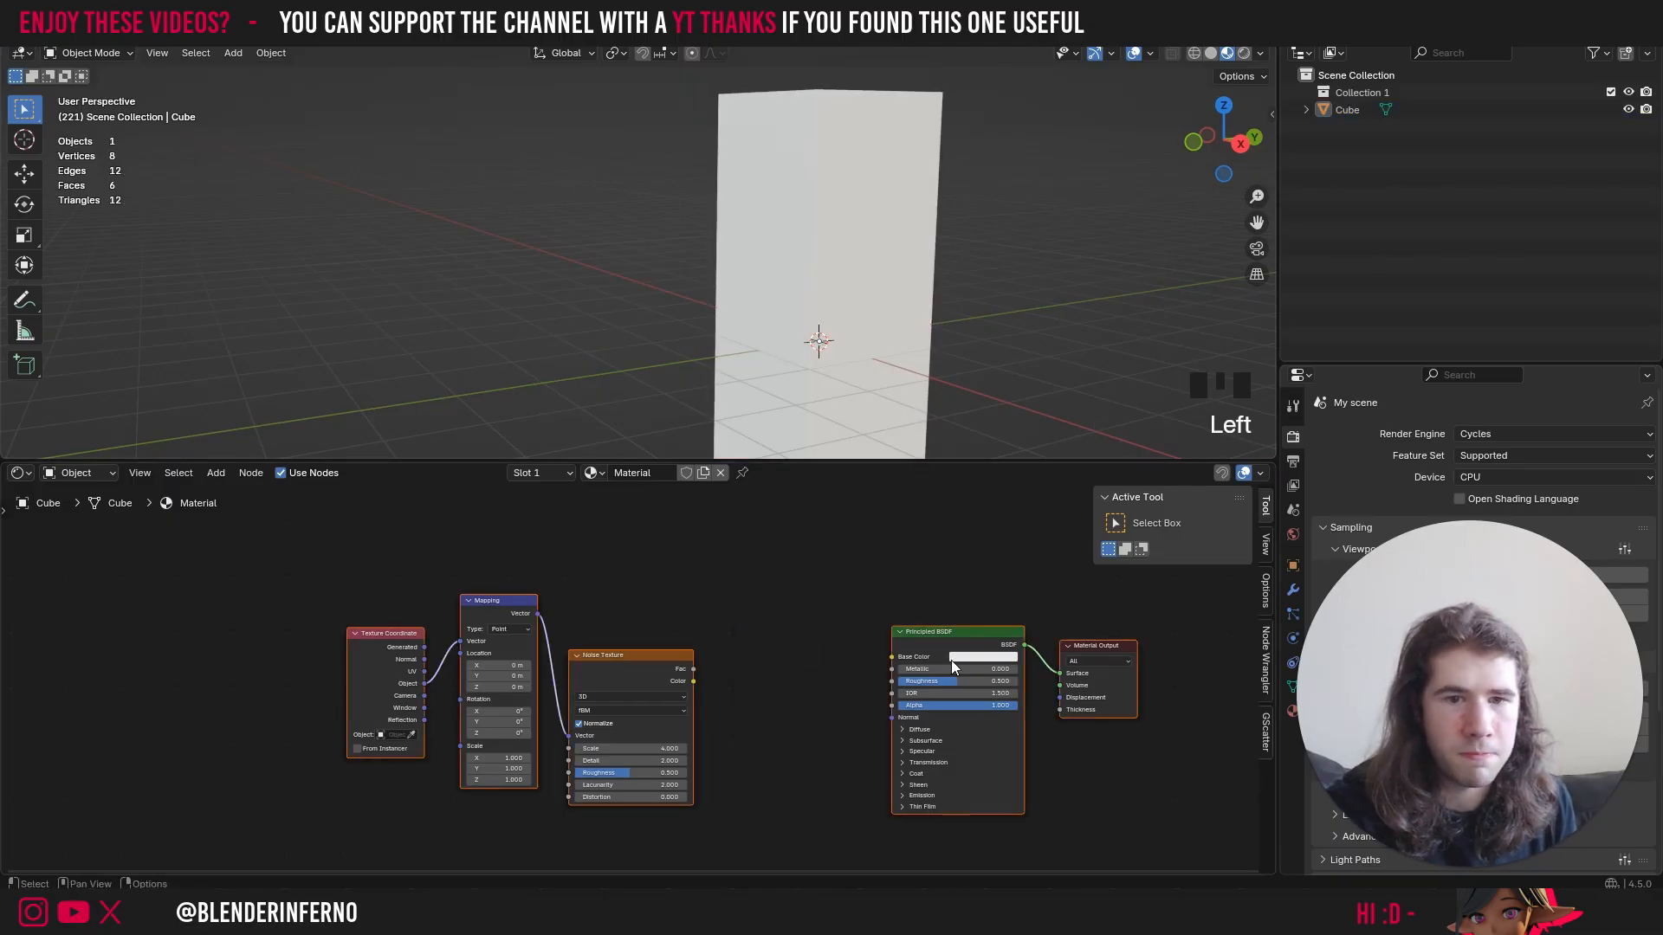
- Change the Principled BSDF's Base Color to a bright orange-red and view the block from above its top corner
click(993, 658)
drag(1012, 553, 996, 561)
click(847, 646)
drag(1219, 139, 1143, 156)
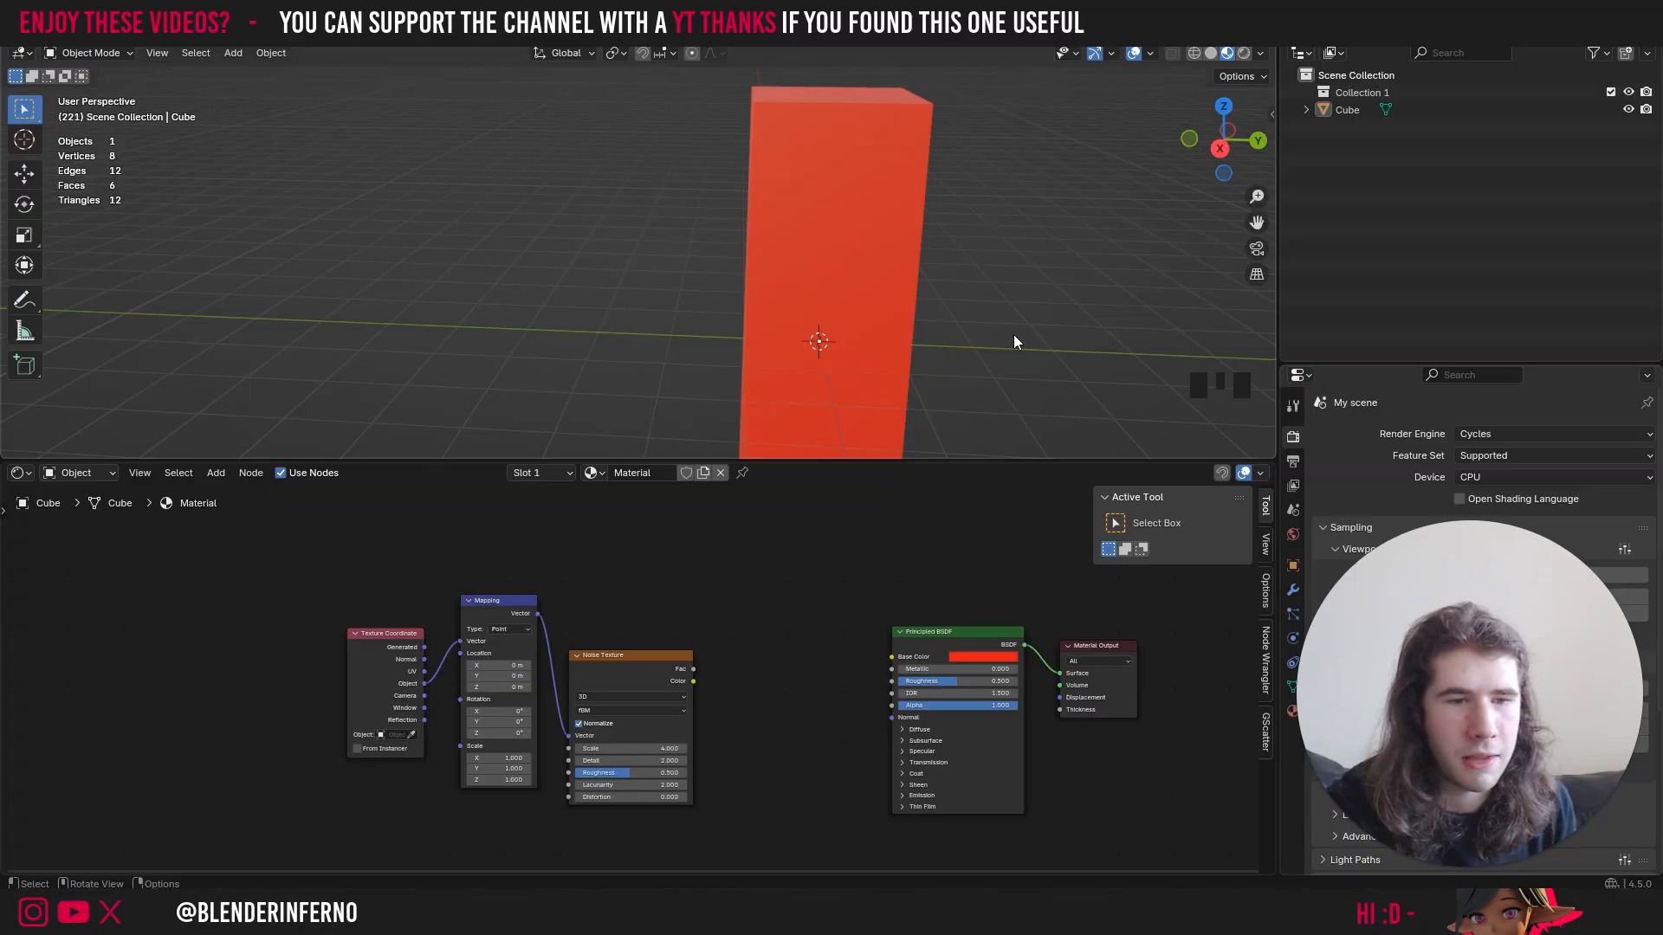
drag(1195, 139, 1234, 160)
scroll(974, 684, up, 3)
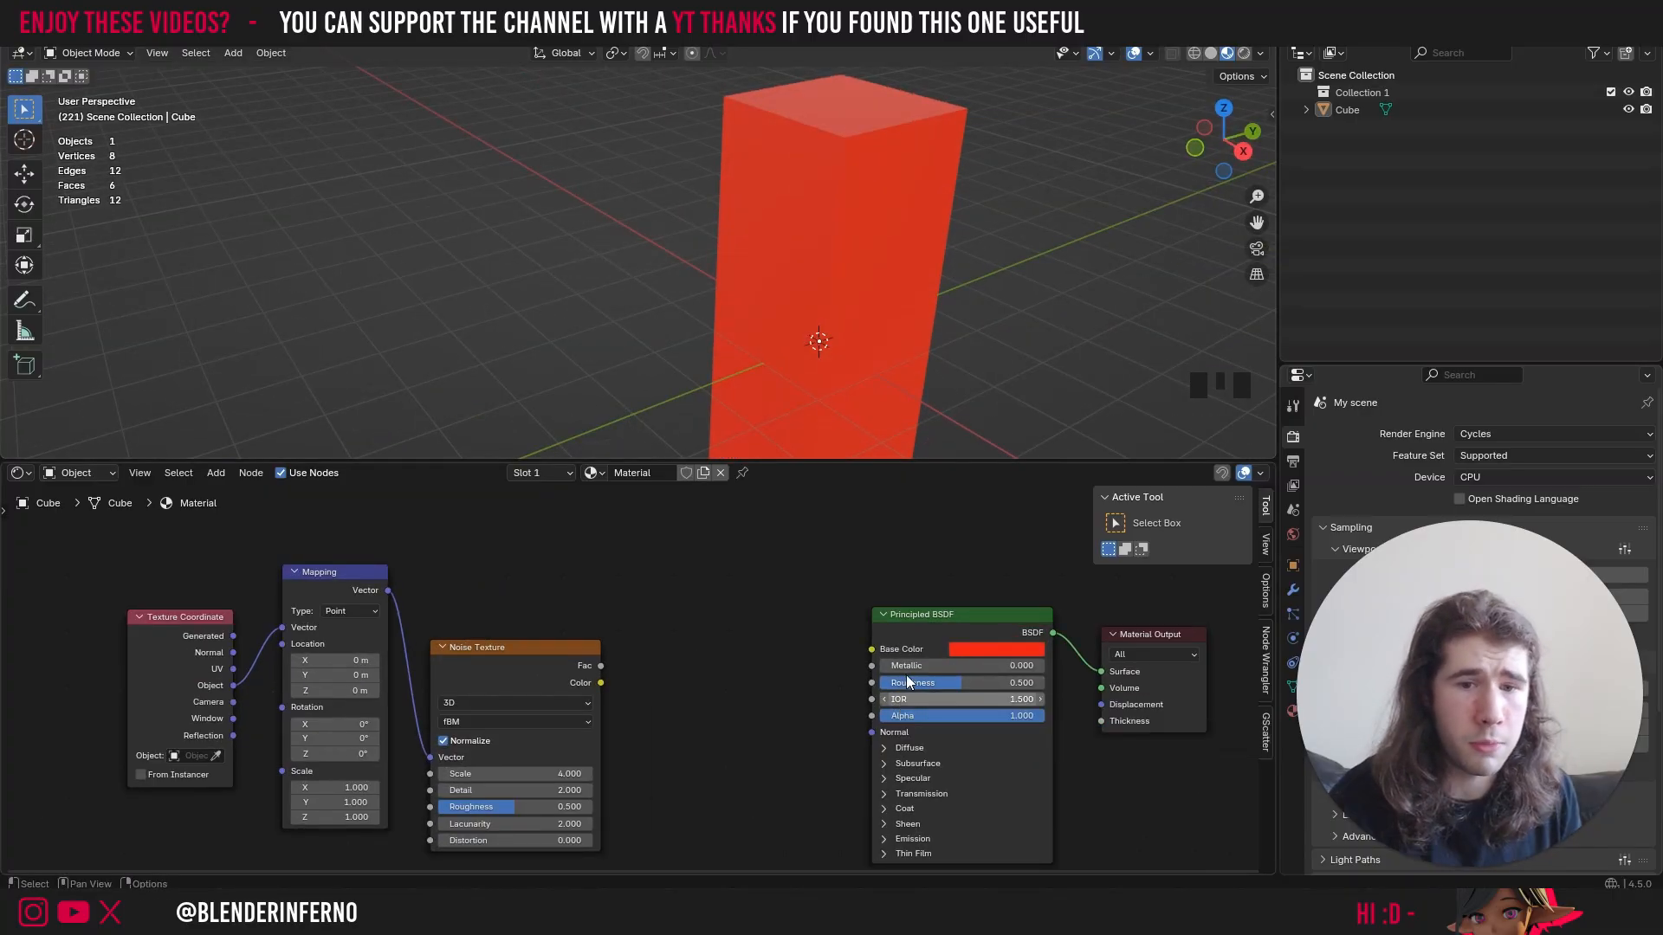
- Connect the Noise Texture's Fac output to the Principled BSDF's Roughness input and lower the noise Scale to 2.8
scroll(736, 611, down, 2)
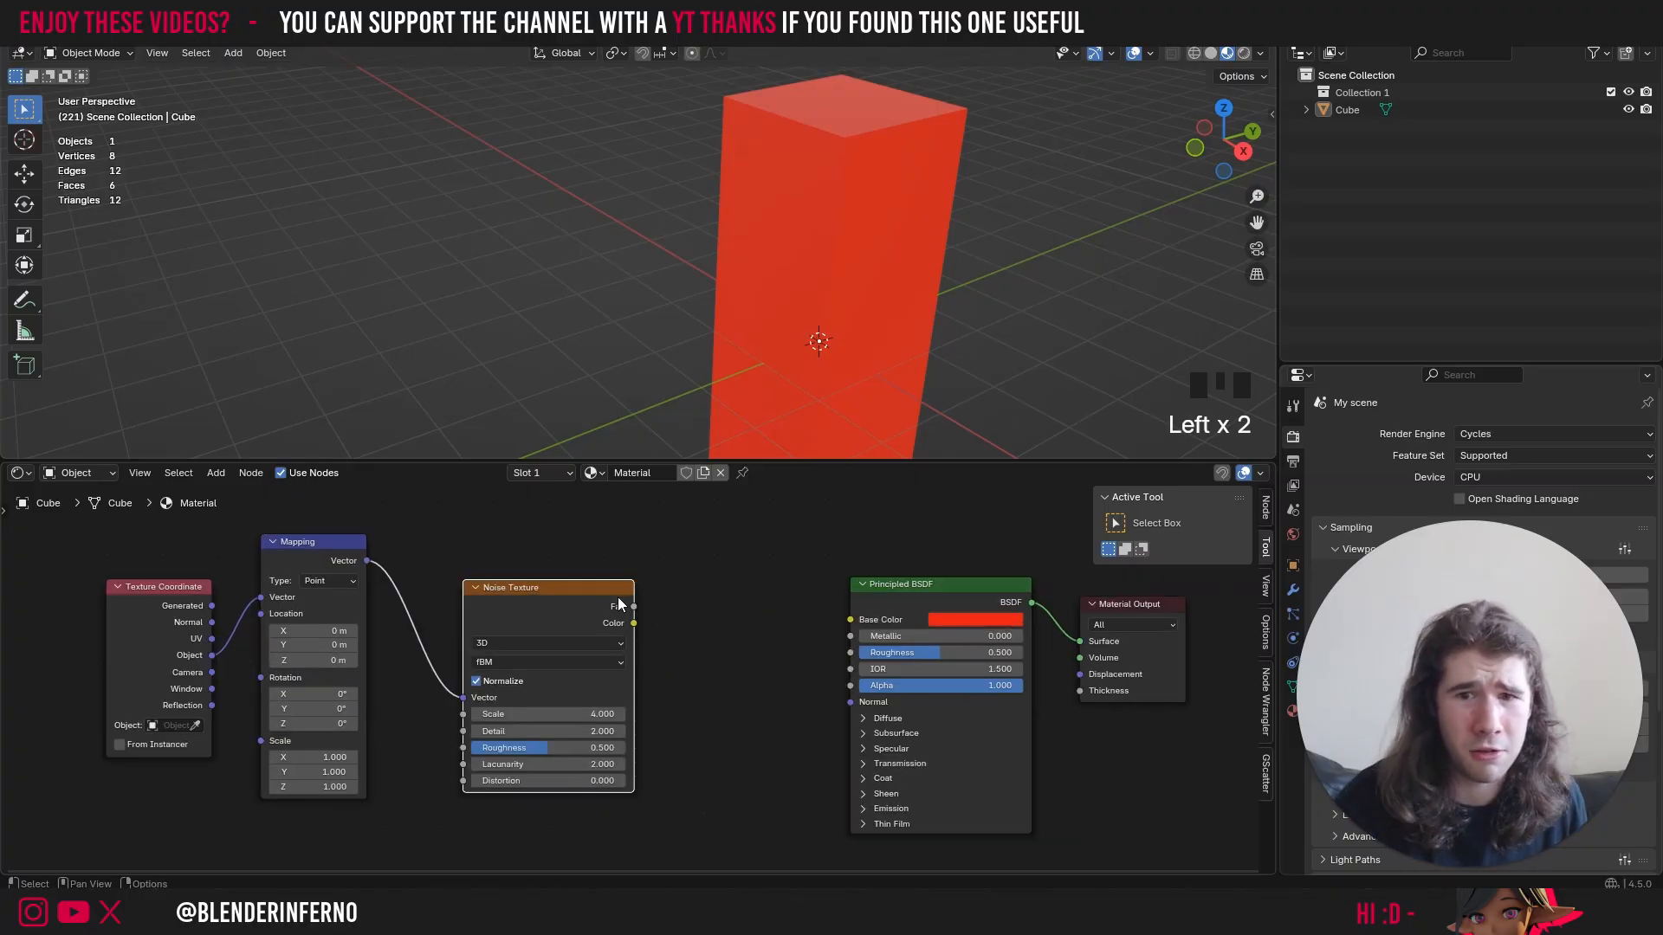
drag(634, 606, 851, 656)
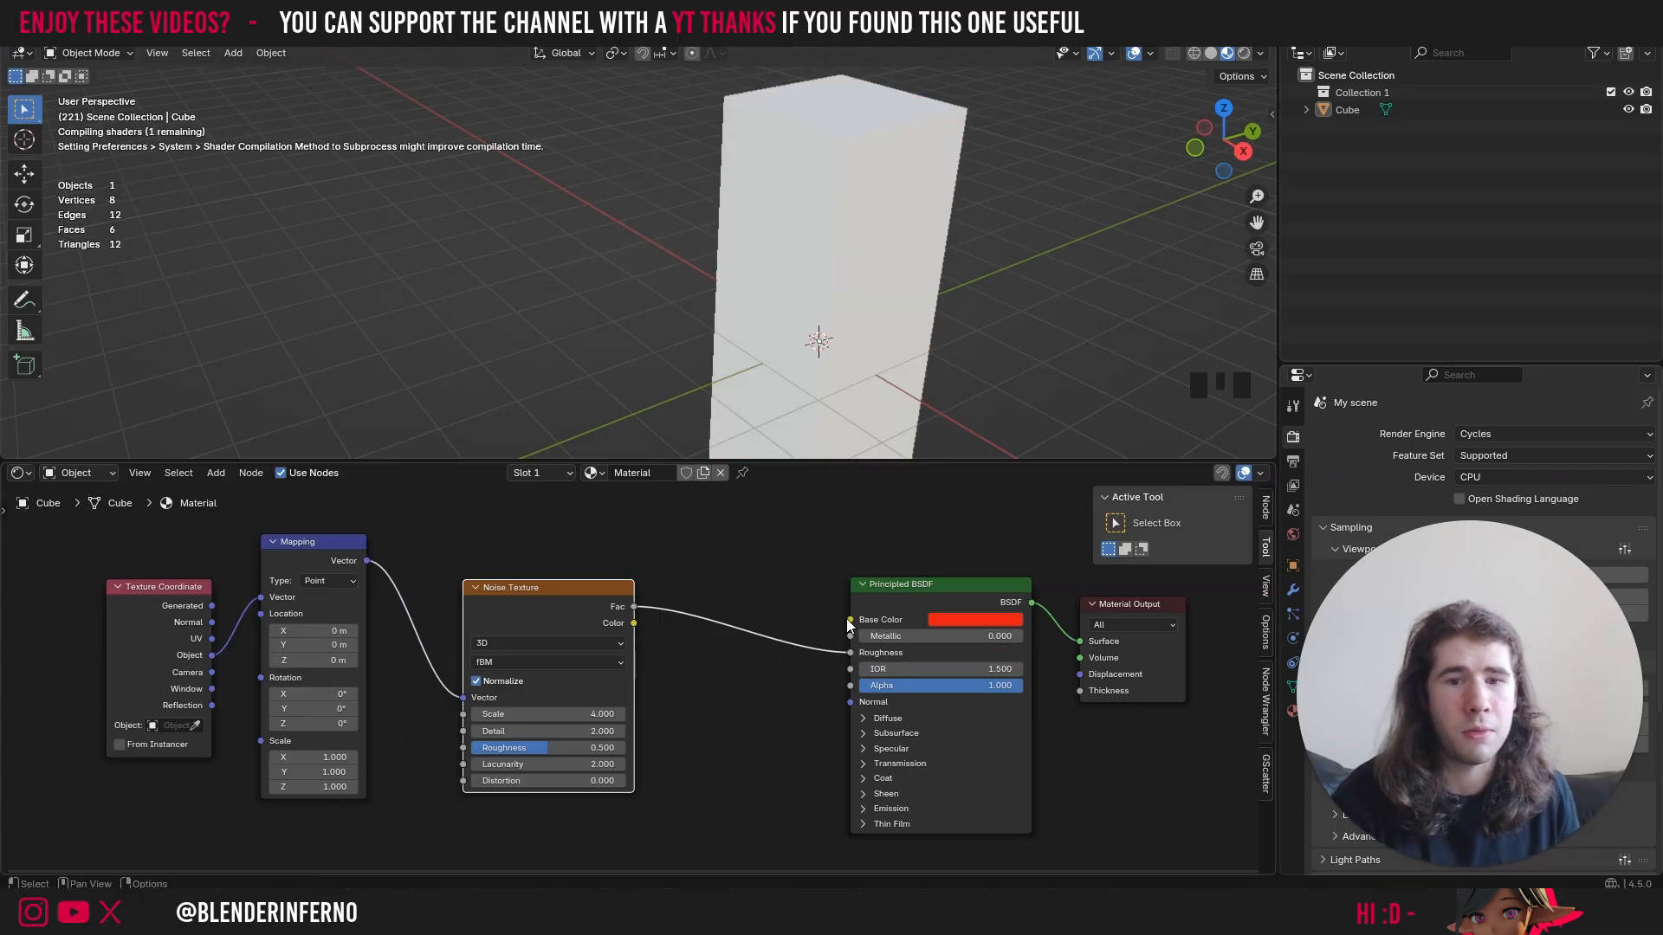
scroll(892, 226, up, 3)
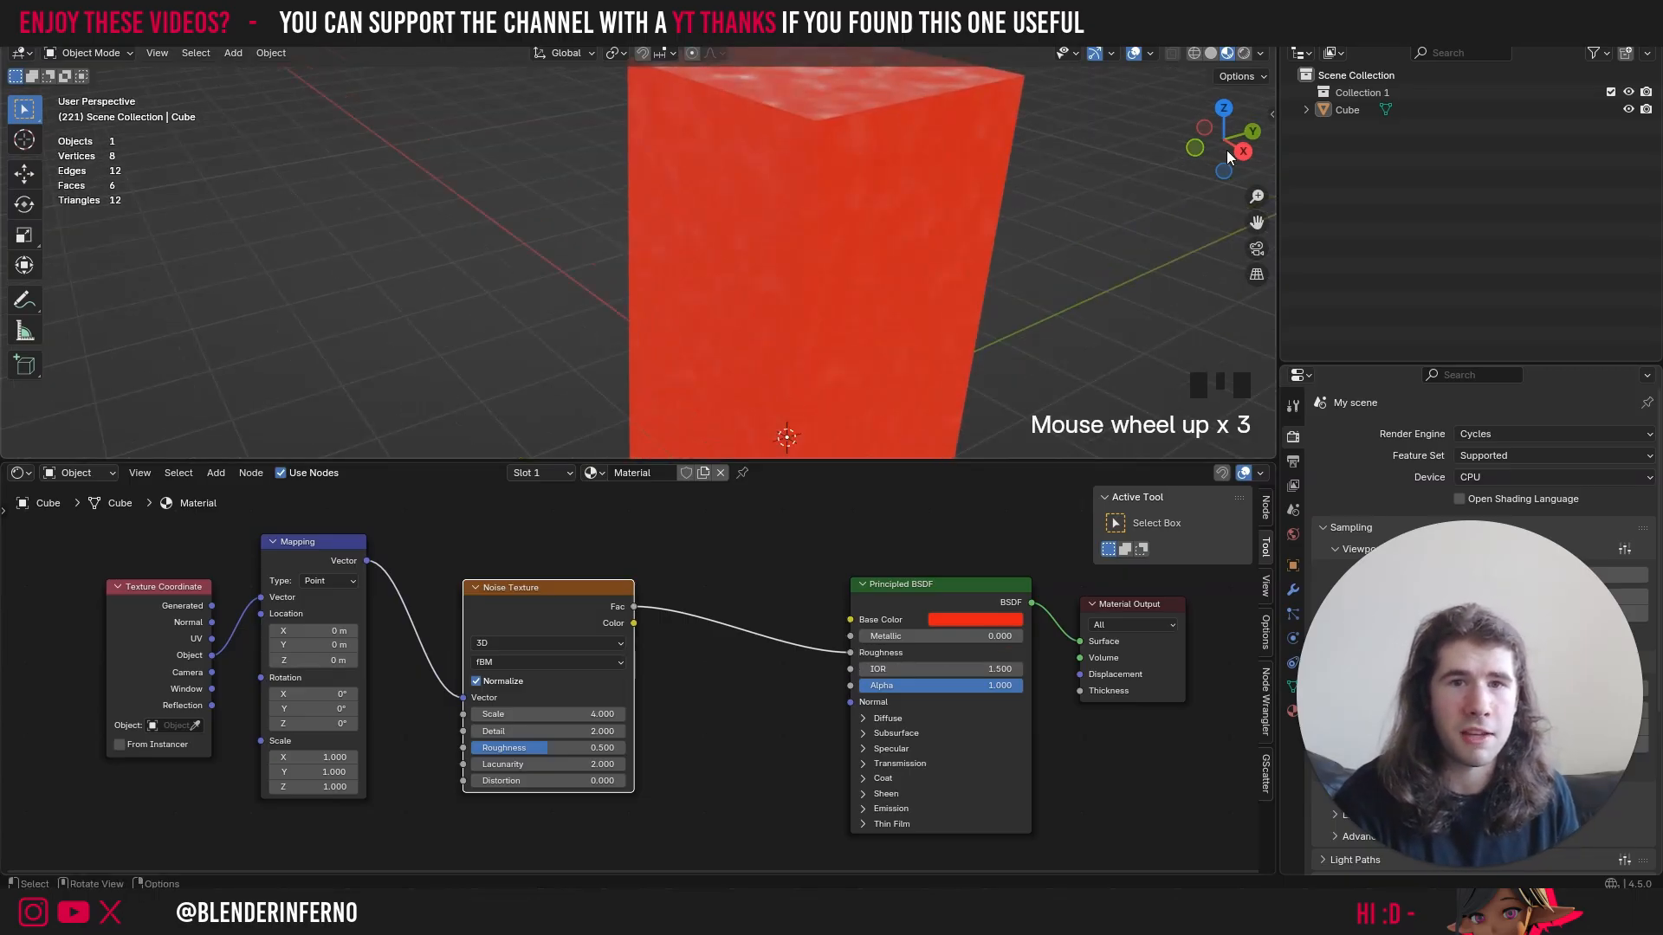
drag(1226, 149, 730, 170)
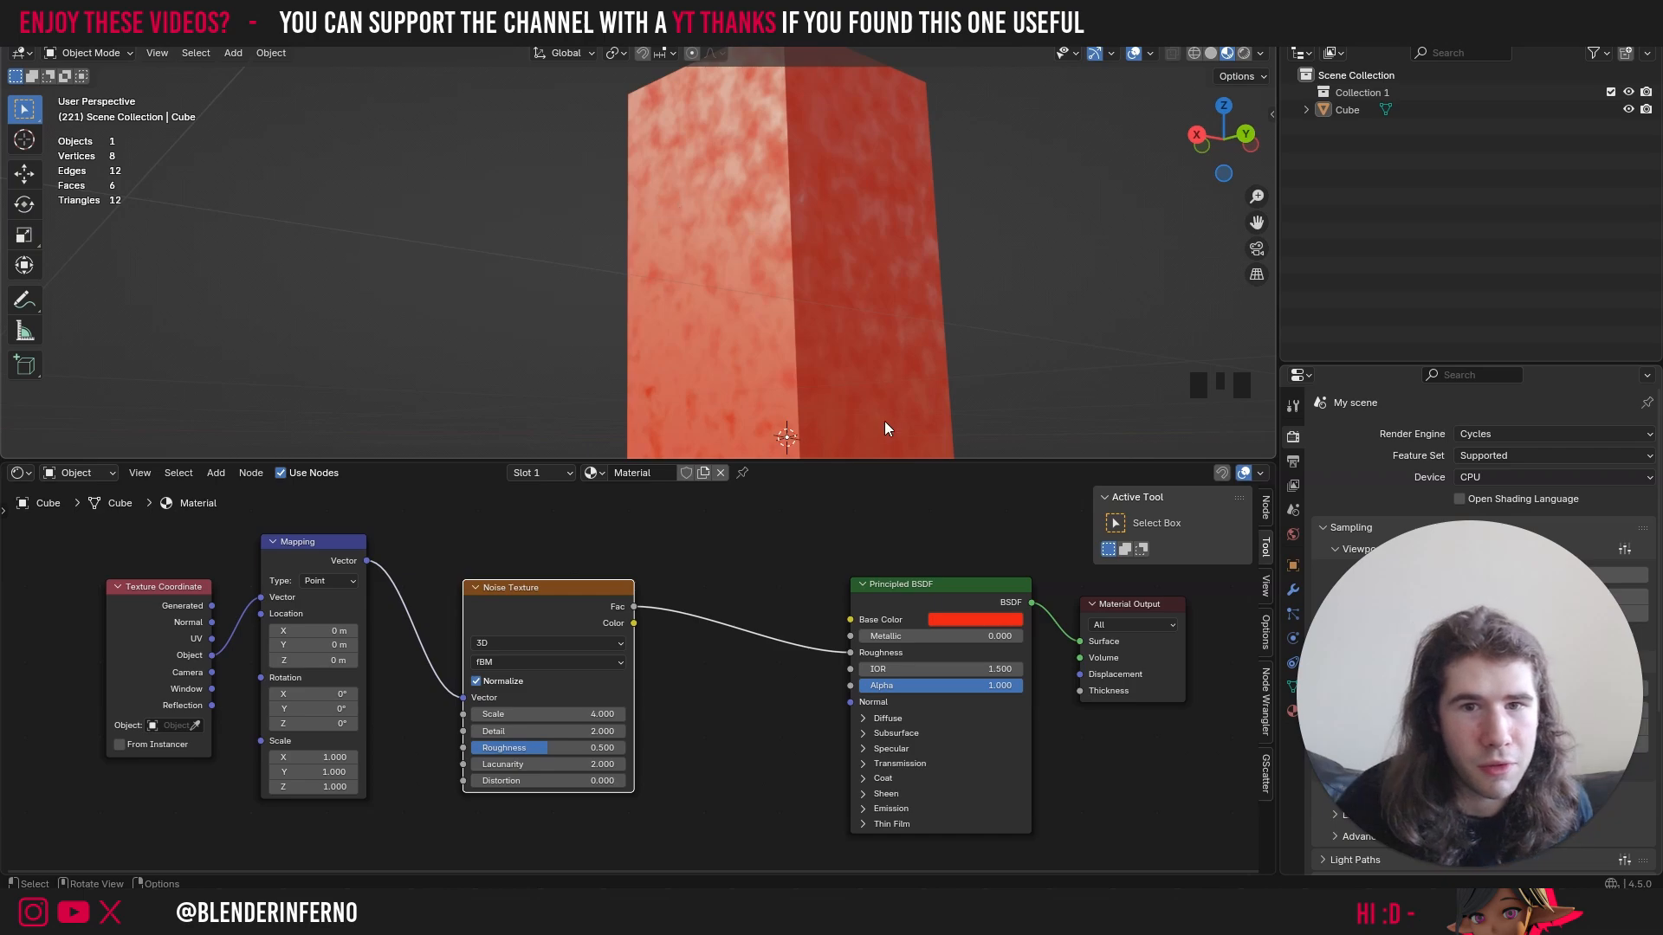
drag(554, 714, 506, 713)
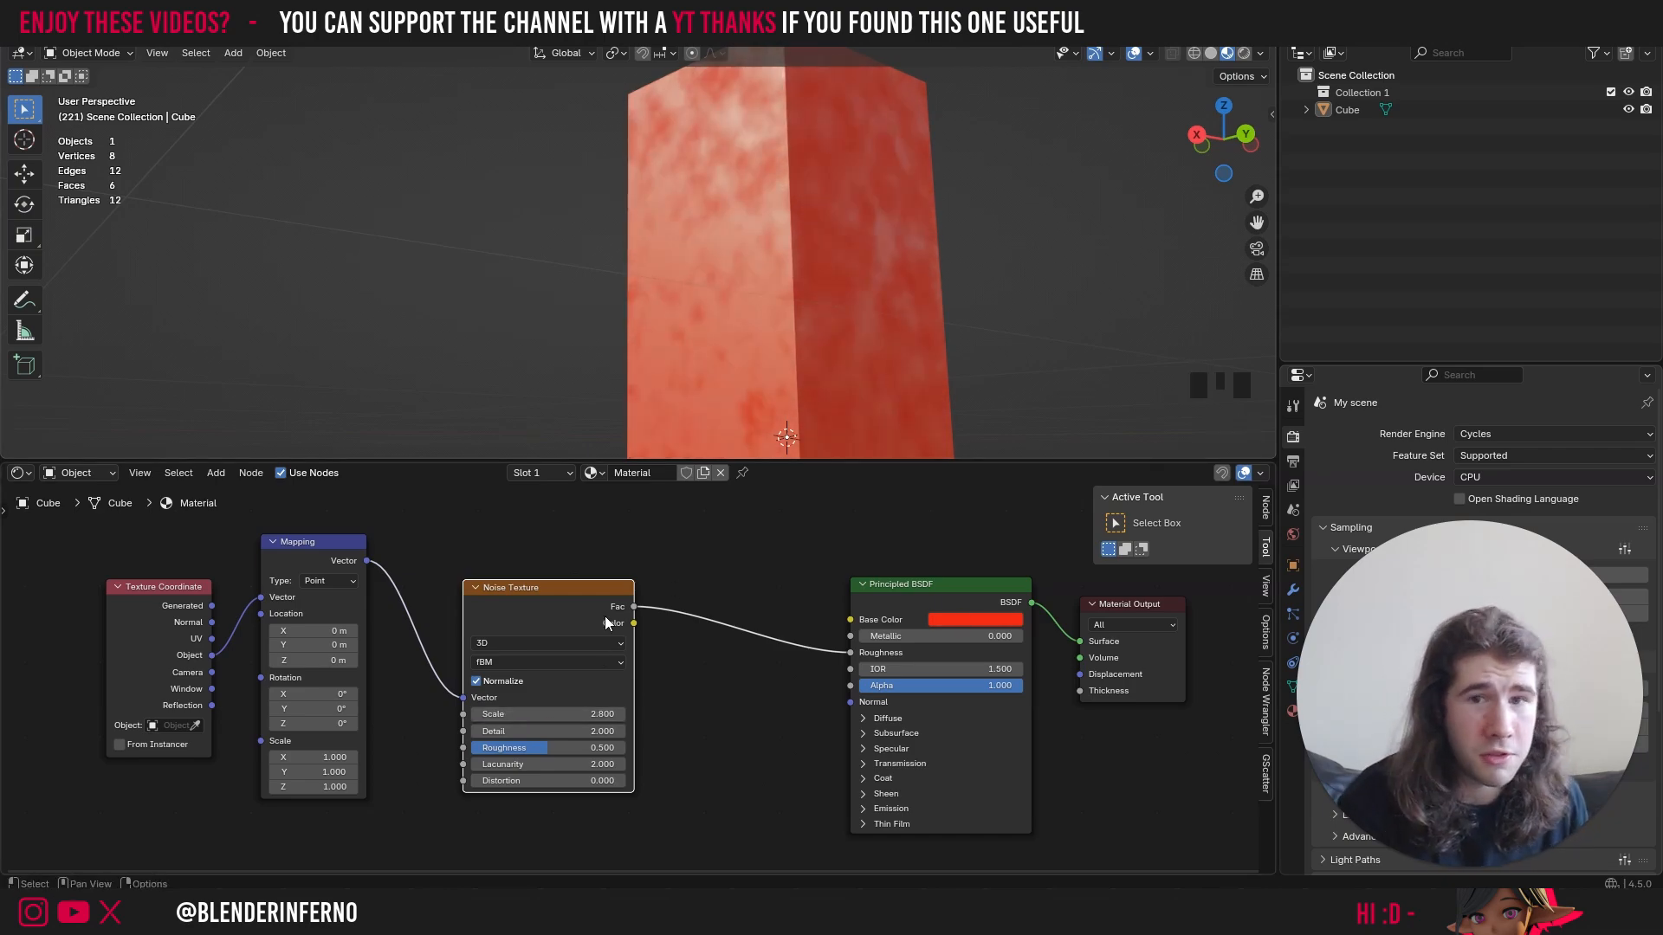
- Try the Hetero Terrain noise type on the block's roughness
click(558, 661)
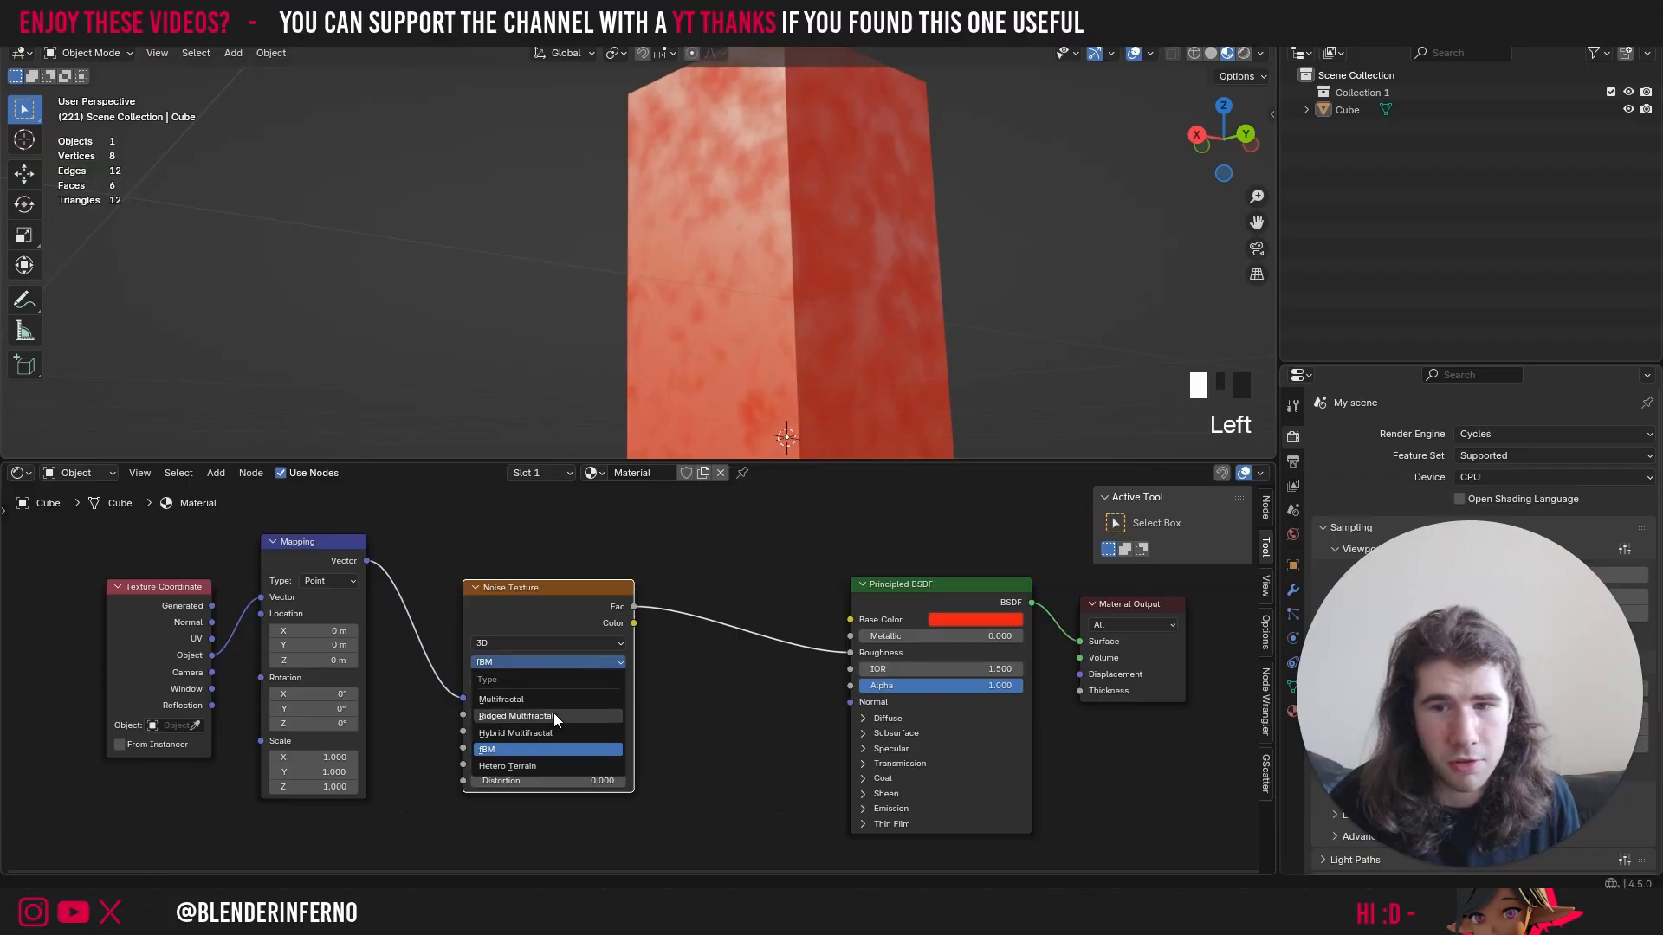
click(530, 765)
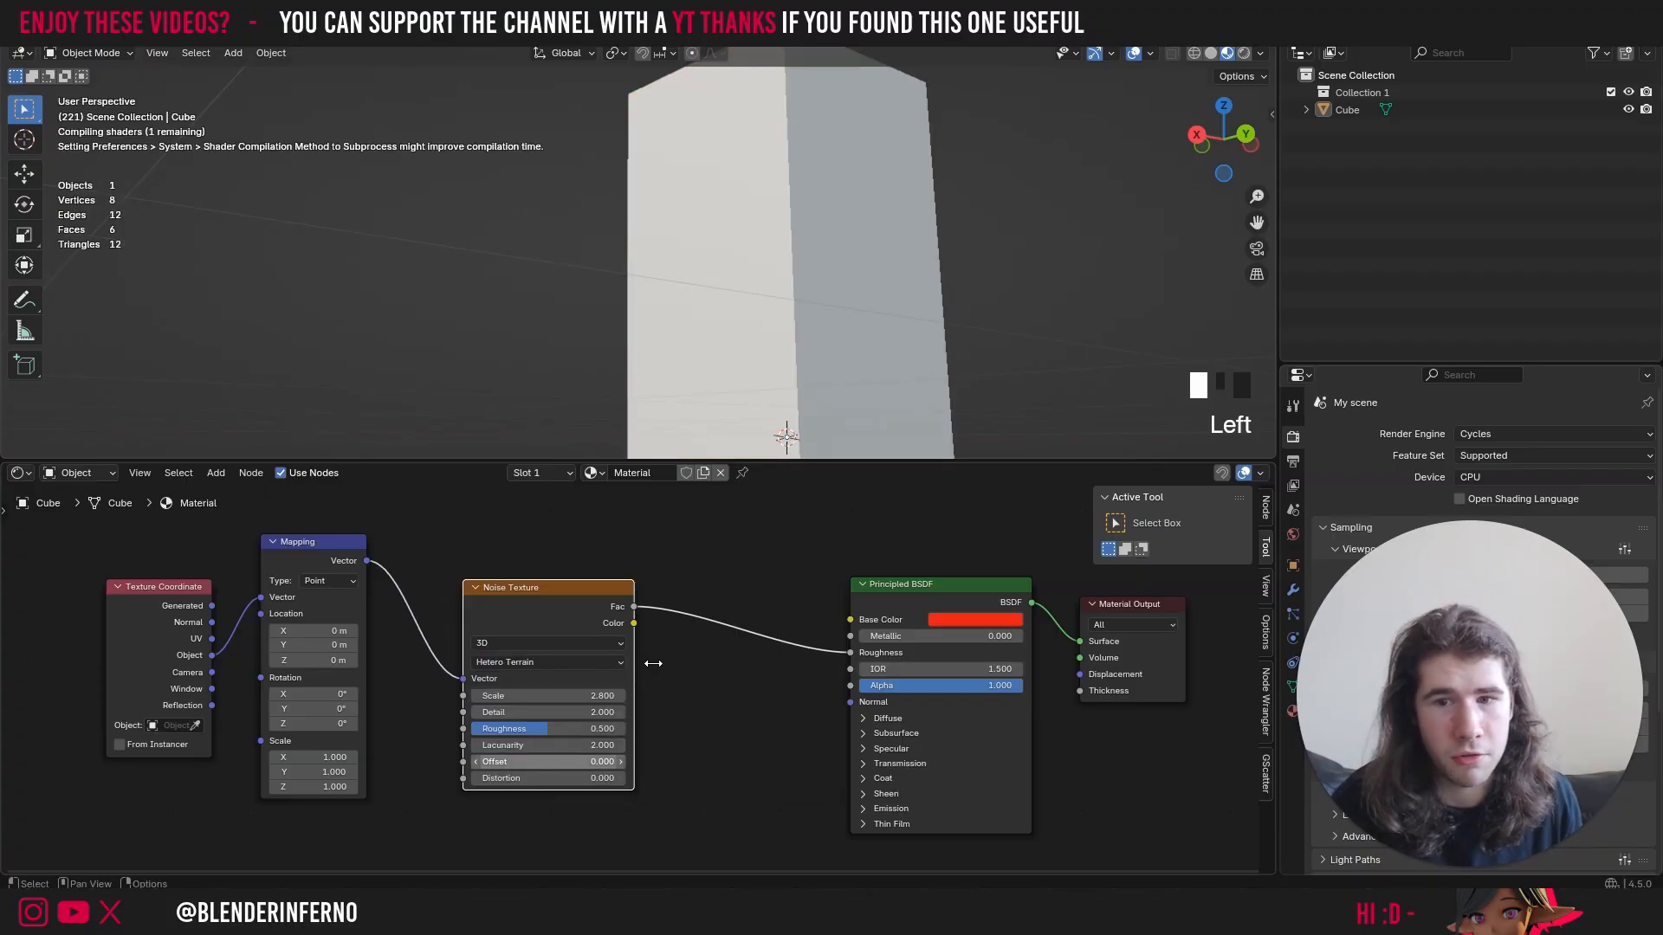
mouse_move(1223, 139)
mouse_down()
mouse_move(1266, 135)
mouse_move(1188, 130)
mouse_move(1247, 128)
mouse_up()
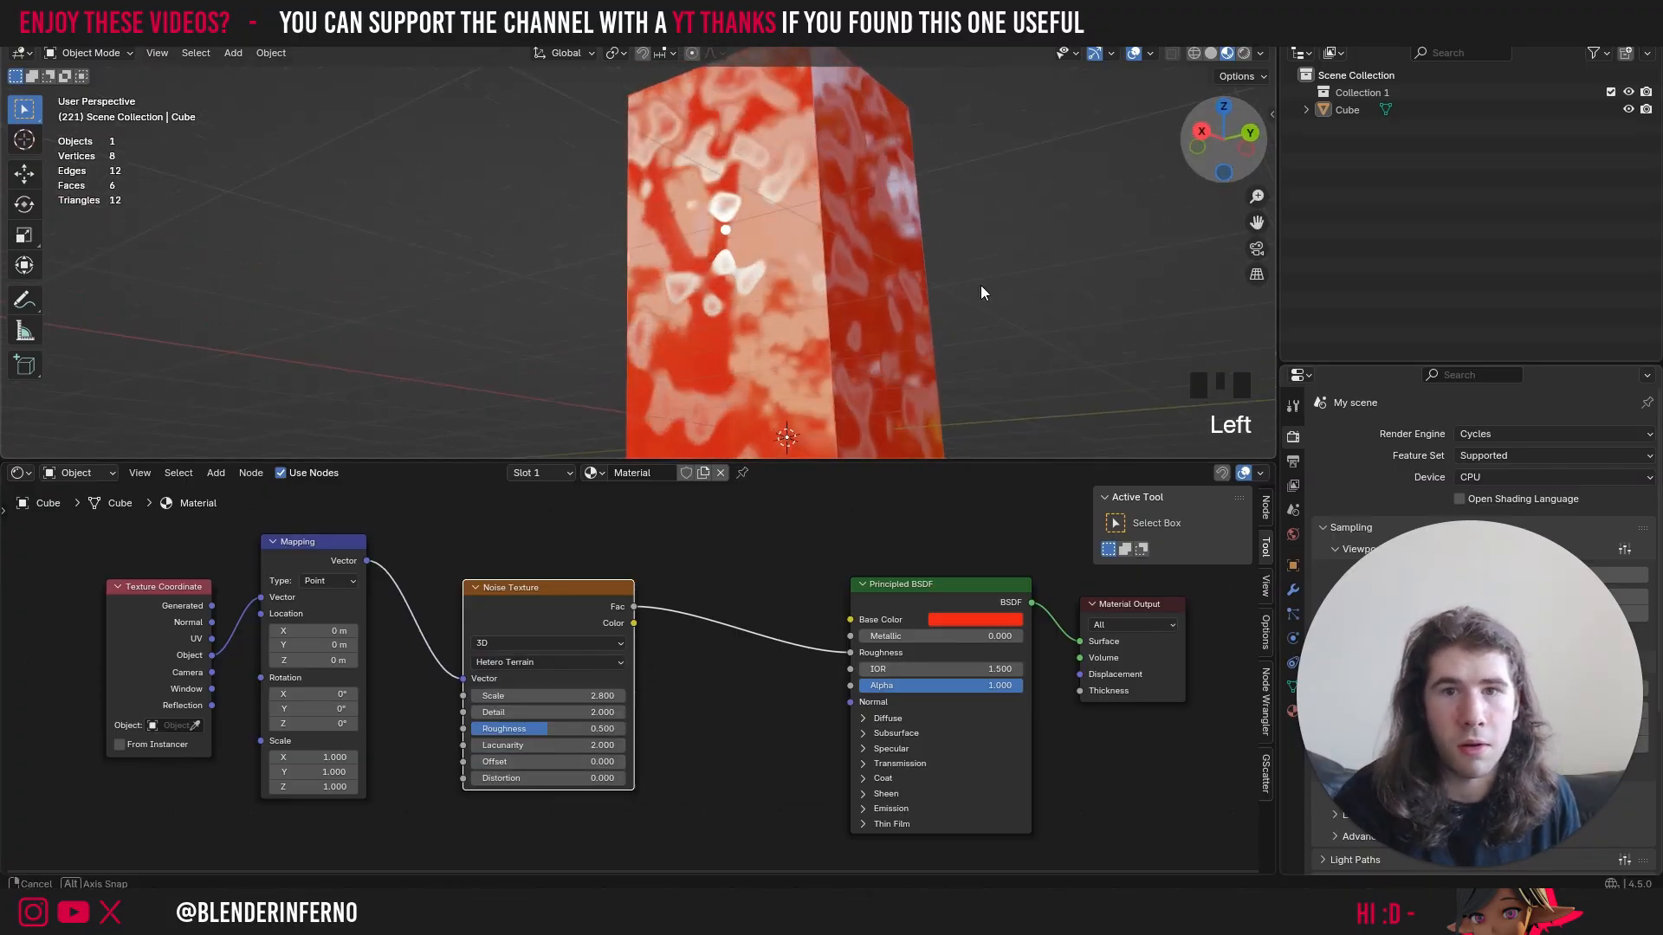
- Set the Noise Texture type back to fBM and turn off Normalize
click(559, 662)
click(523, 746)
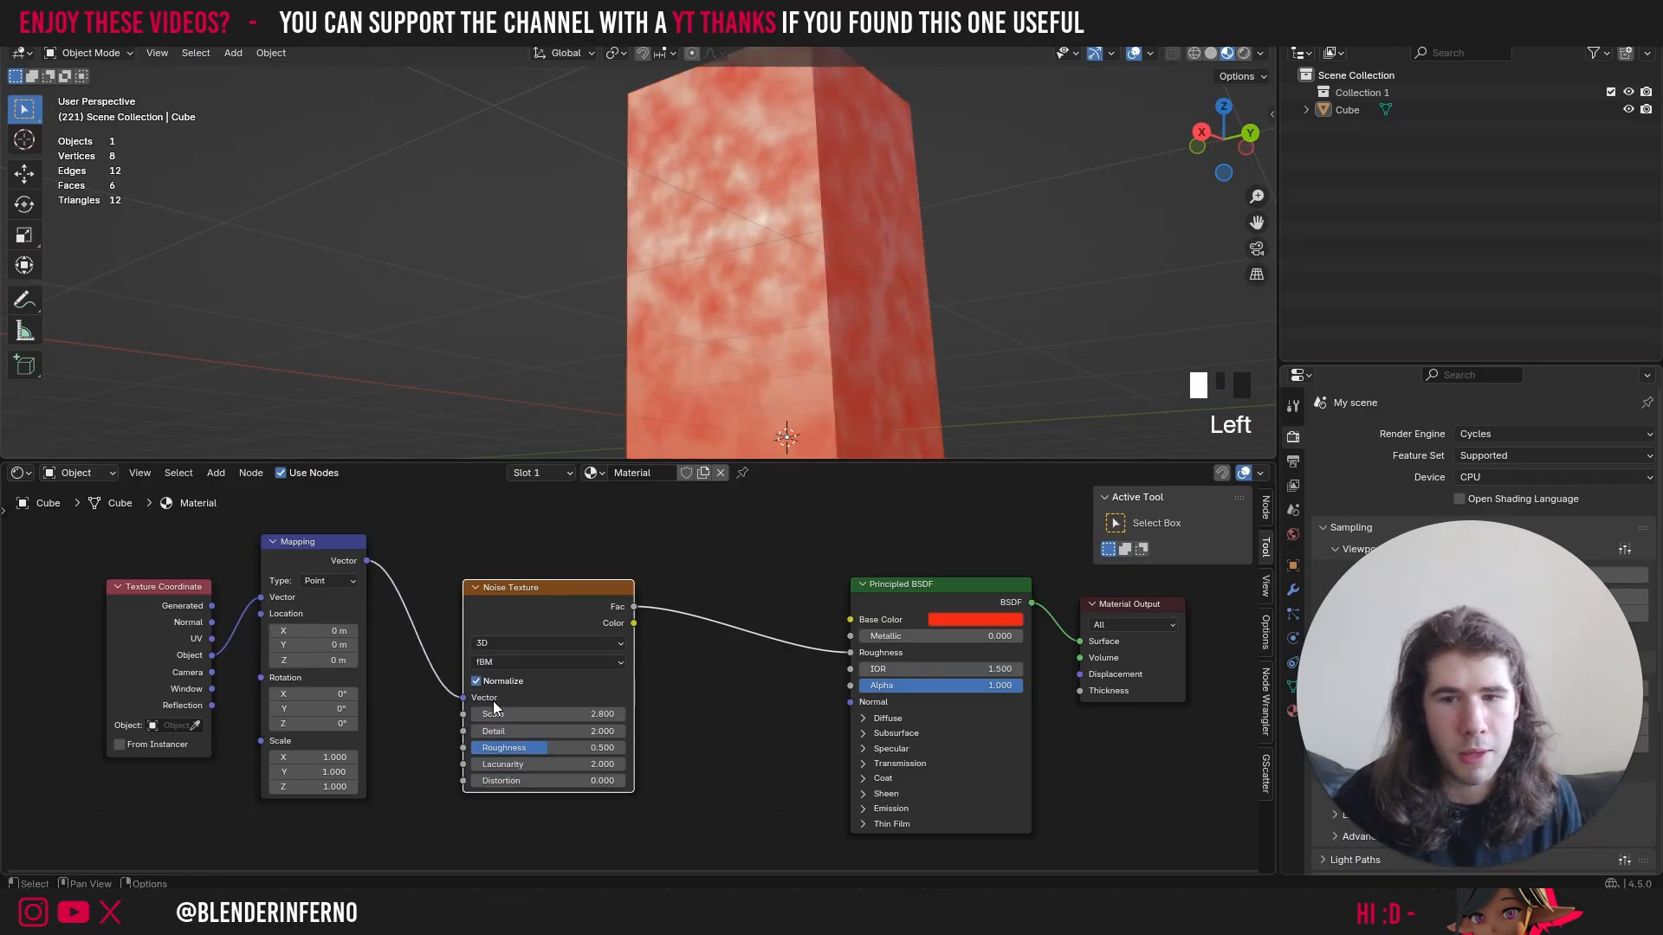
click(476, 681)
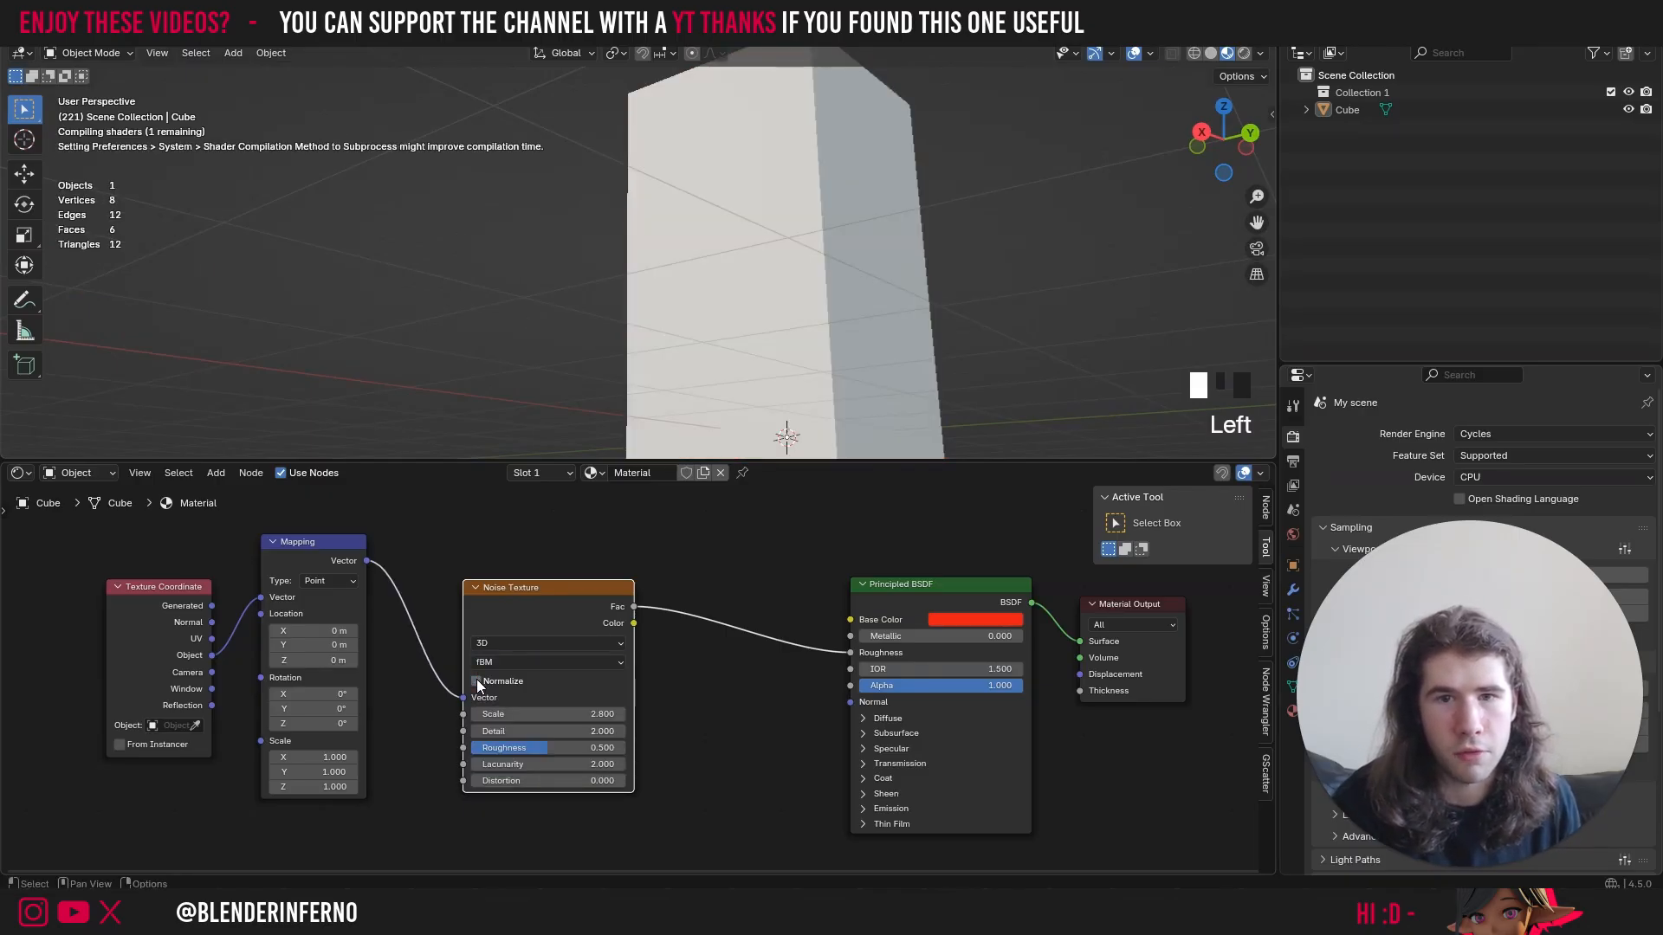
mouse_move(1240, 130)
mouse_down()
mouse_move(1208, 133)
mouse_move(1244, 157)
mouse_up()
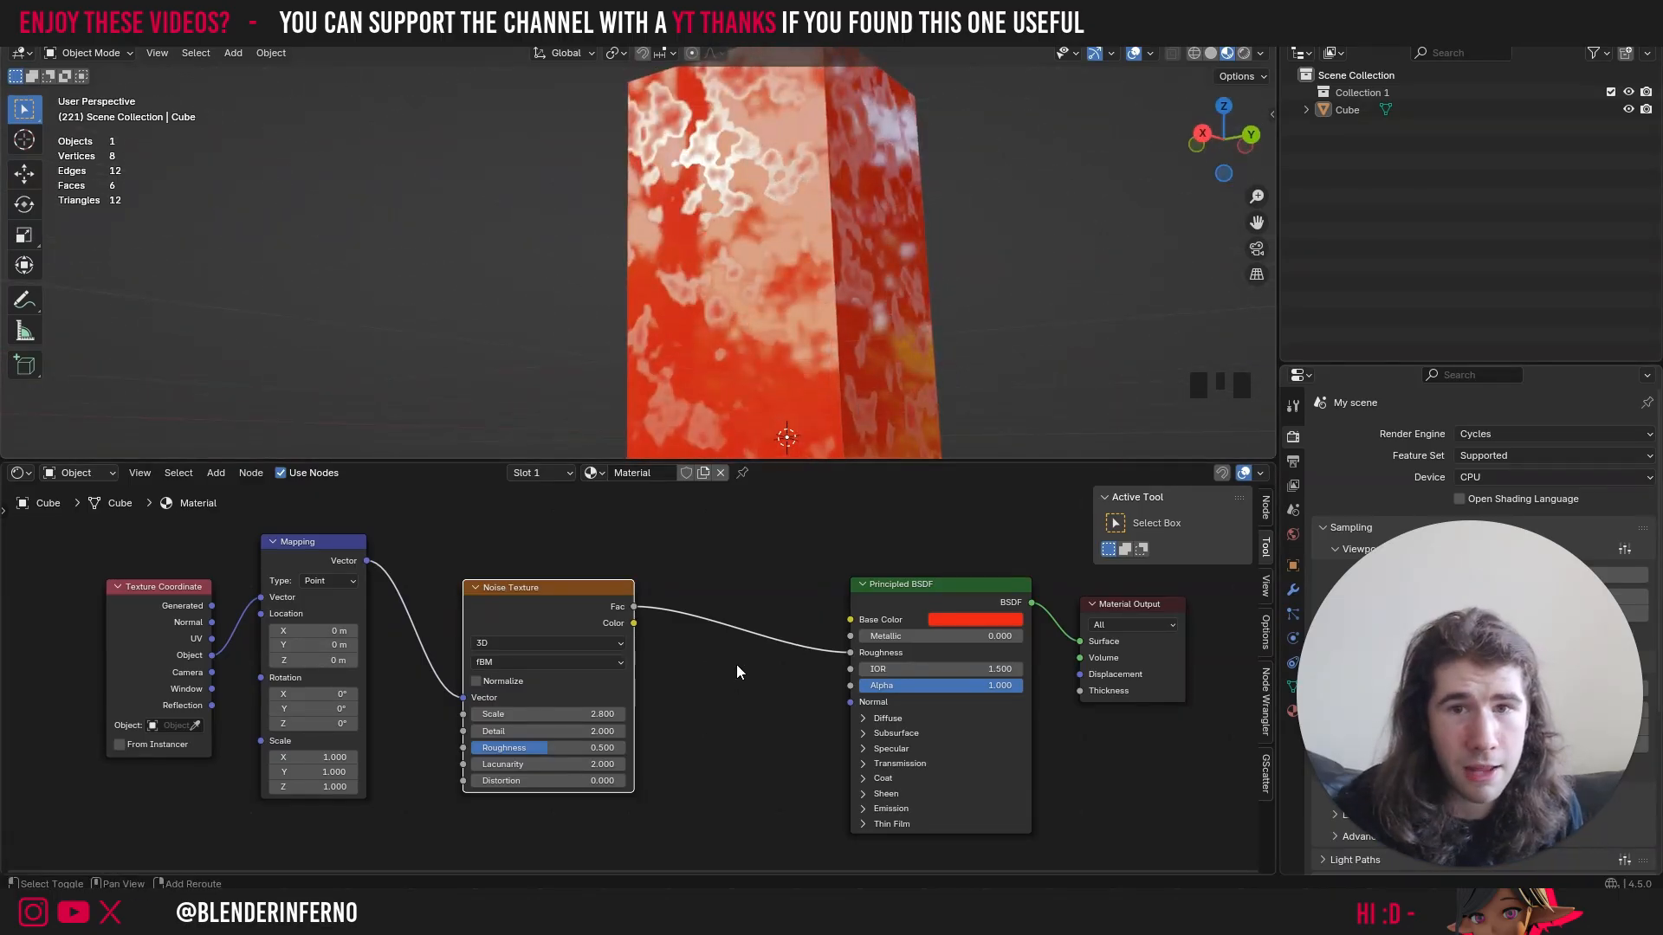
- Insert a Color Ramp node between the Noise Texture's Fac output and the Principled BSDF's Roughness input
key(shift+a)
text(colo)
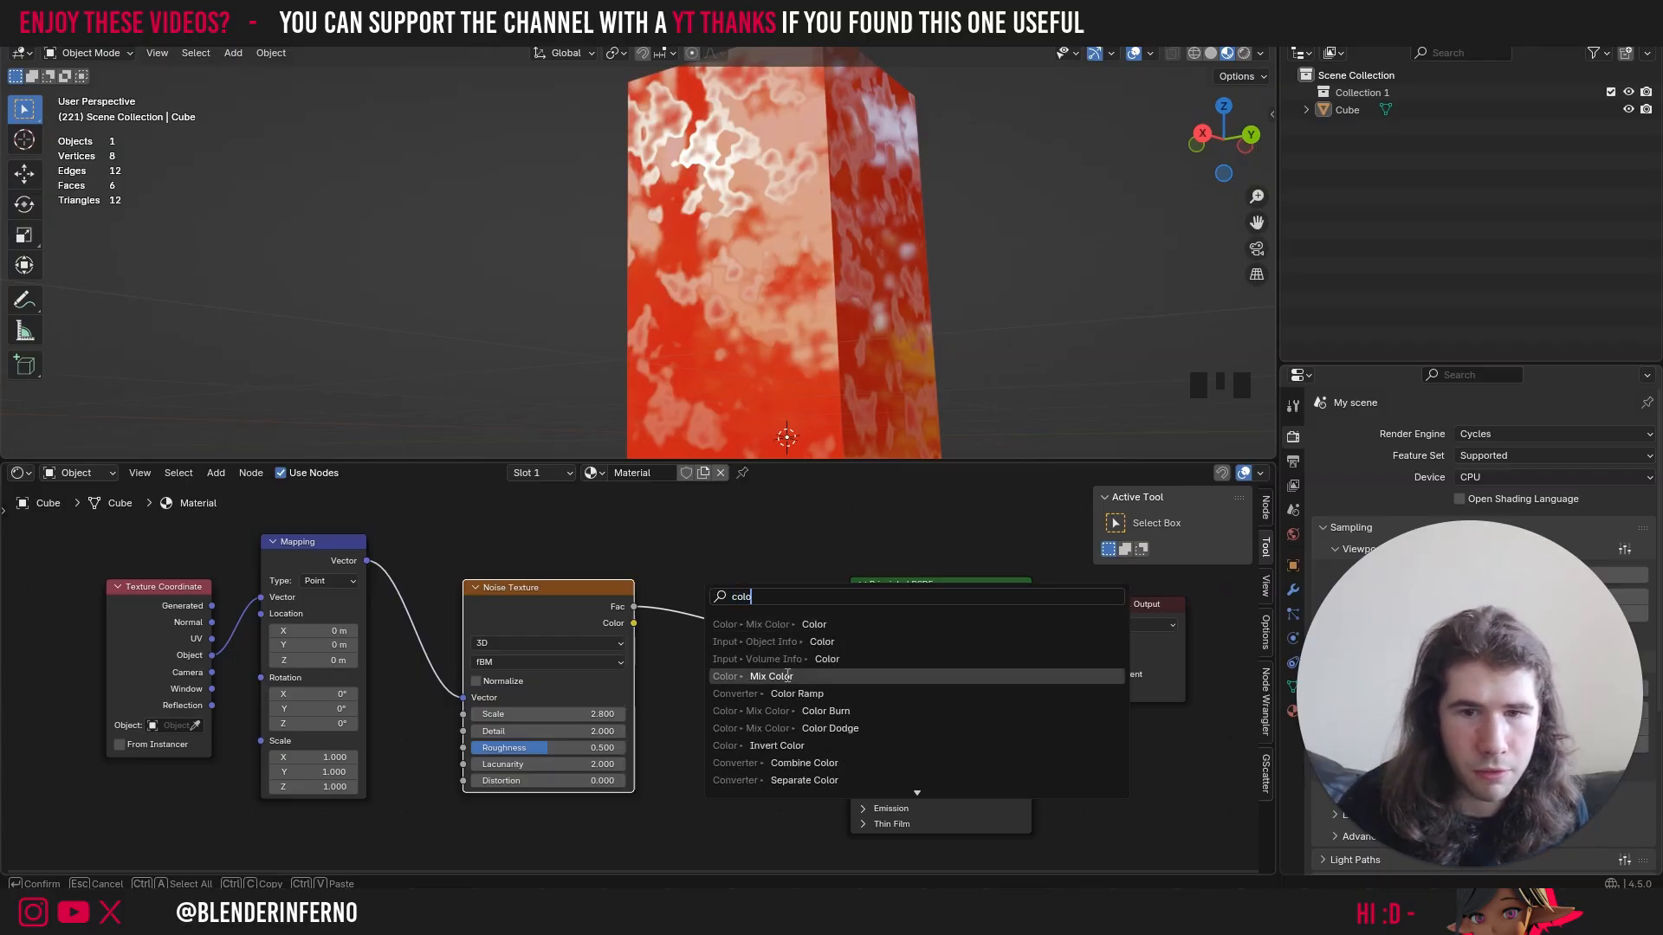
click(797, 694)
click(788, 684)
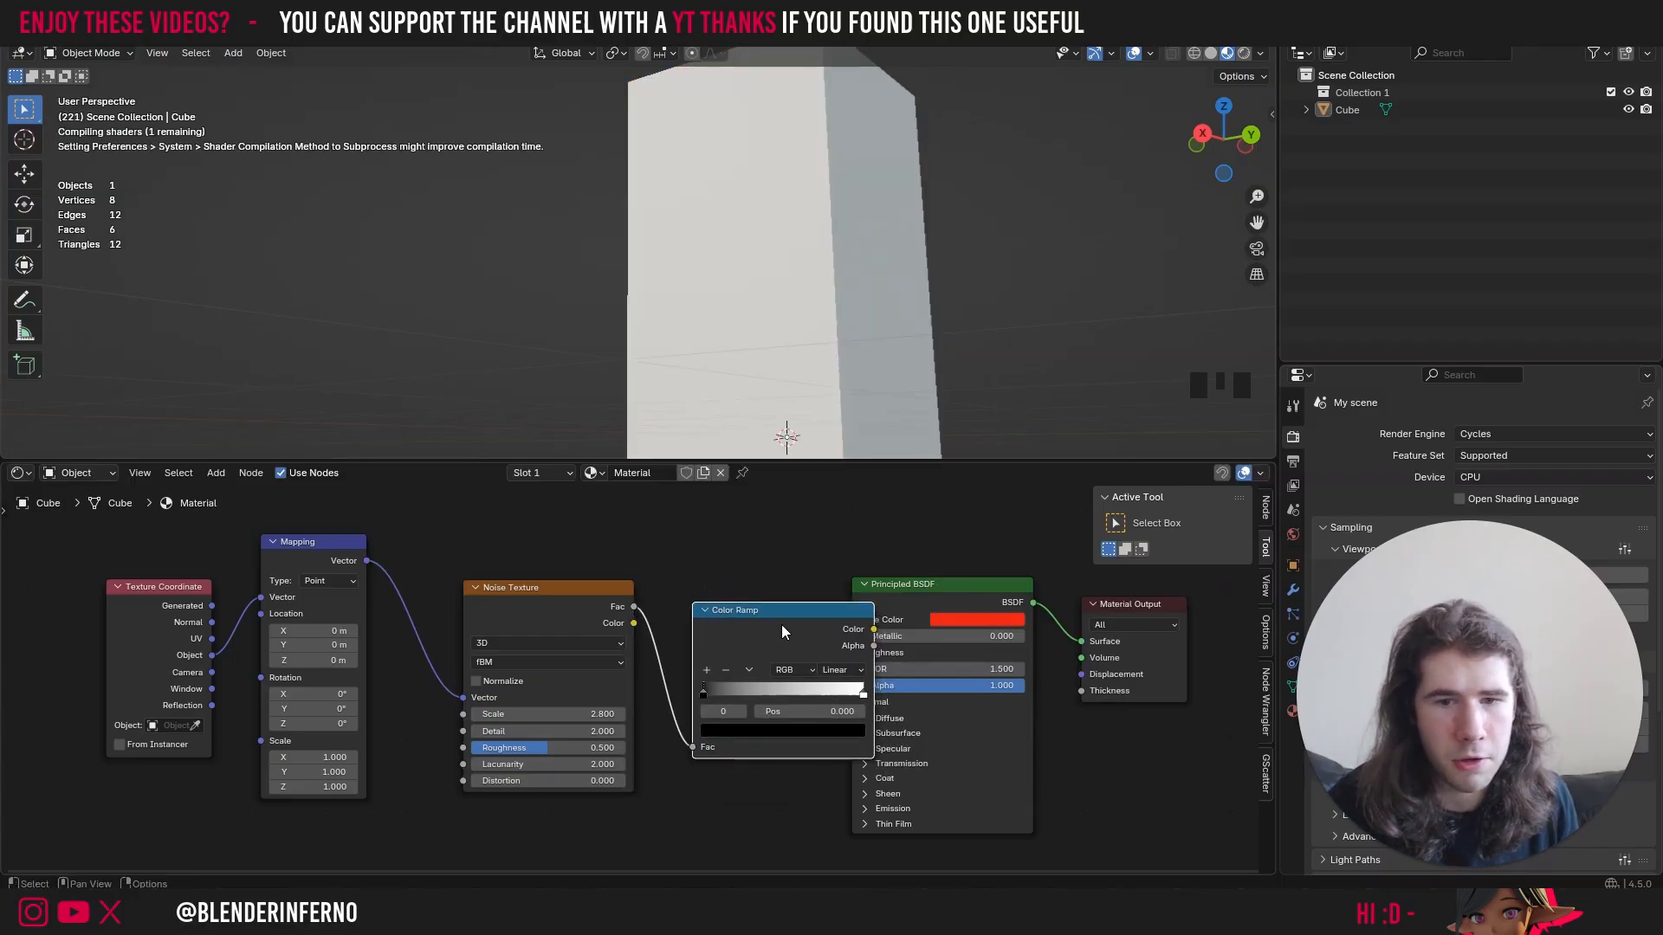
- Switch the Noise Texture to Hybrid Multifractal and move the Color Ramp's white stop to position 0.659
mouse_move(702, 688)
mouse_down()
mouse_move(780, 688)
mouse_move(705, 684)
mouse_up()
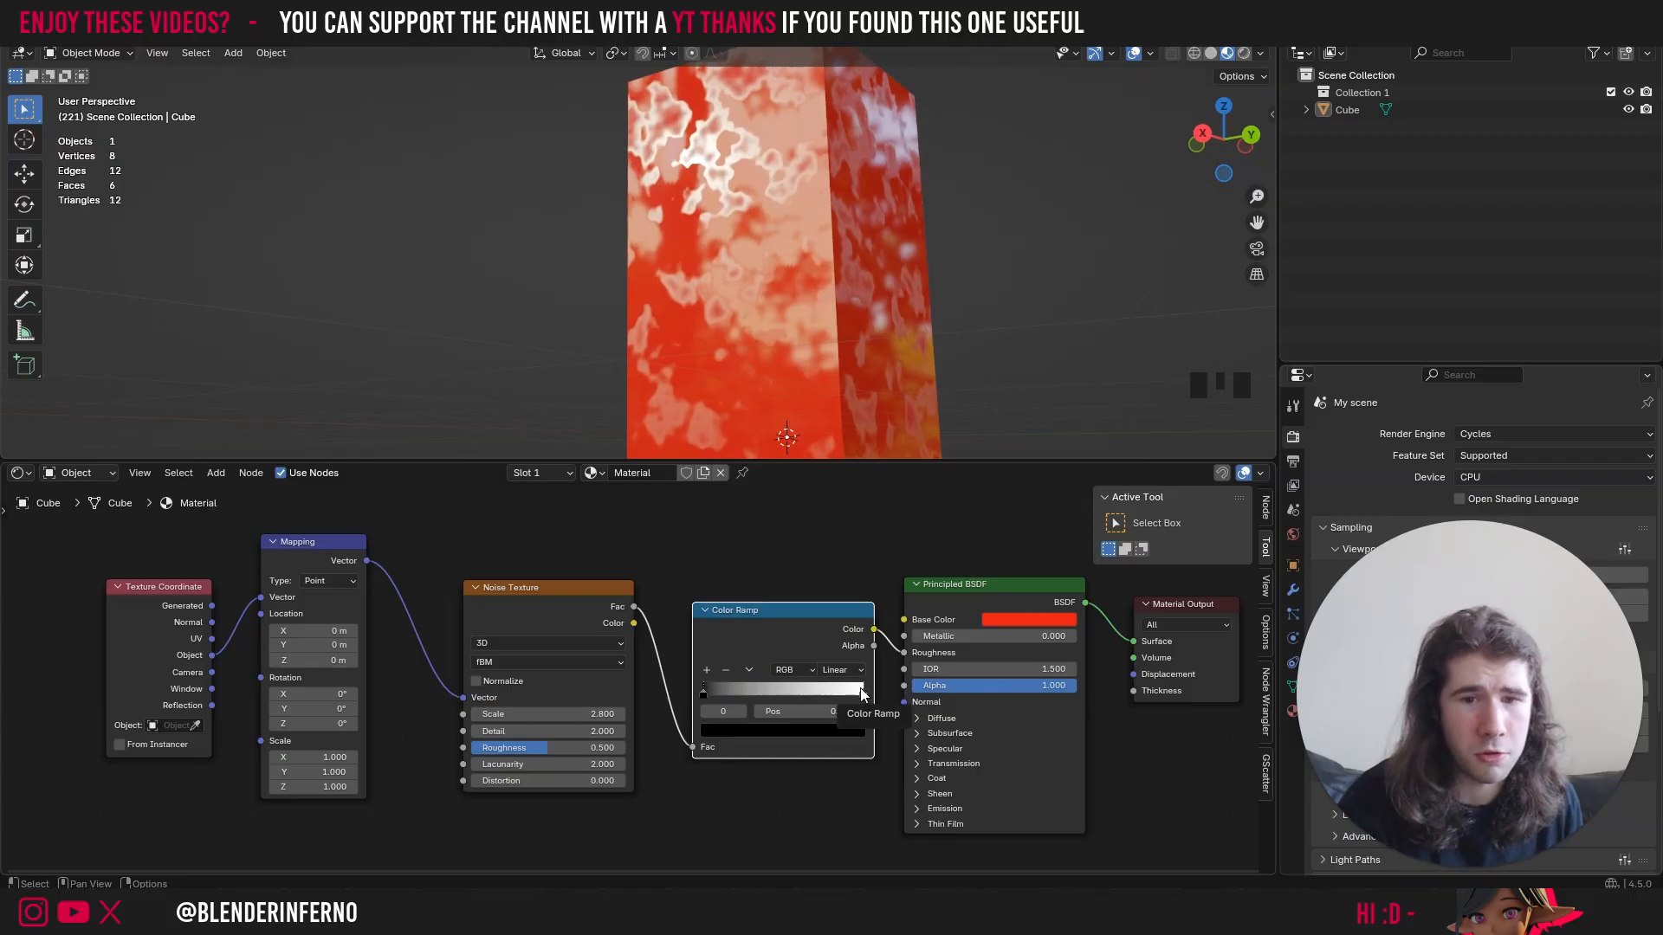
drag(860, 690, 715, 674)
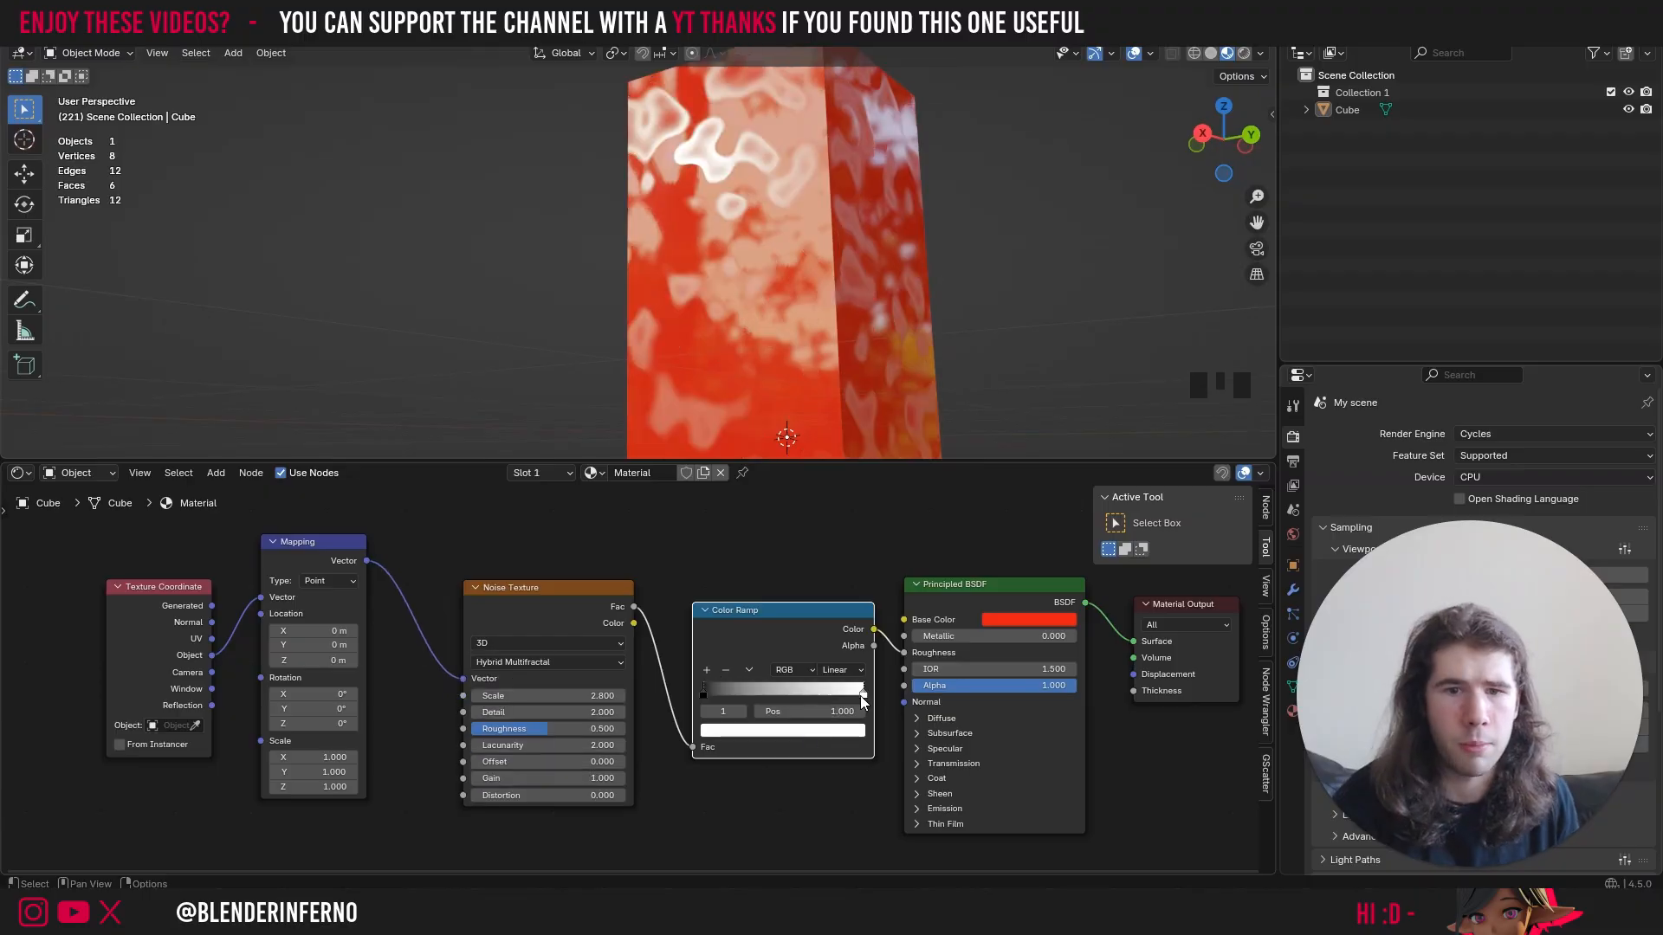
click(860, 695)
drag(767, 639, 759, 632)
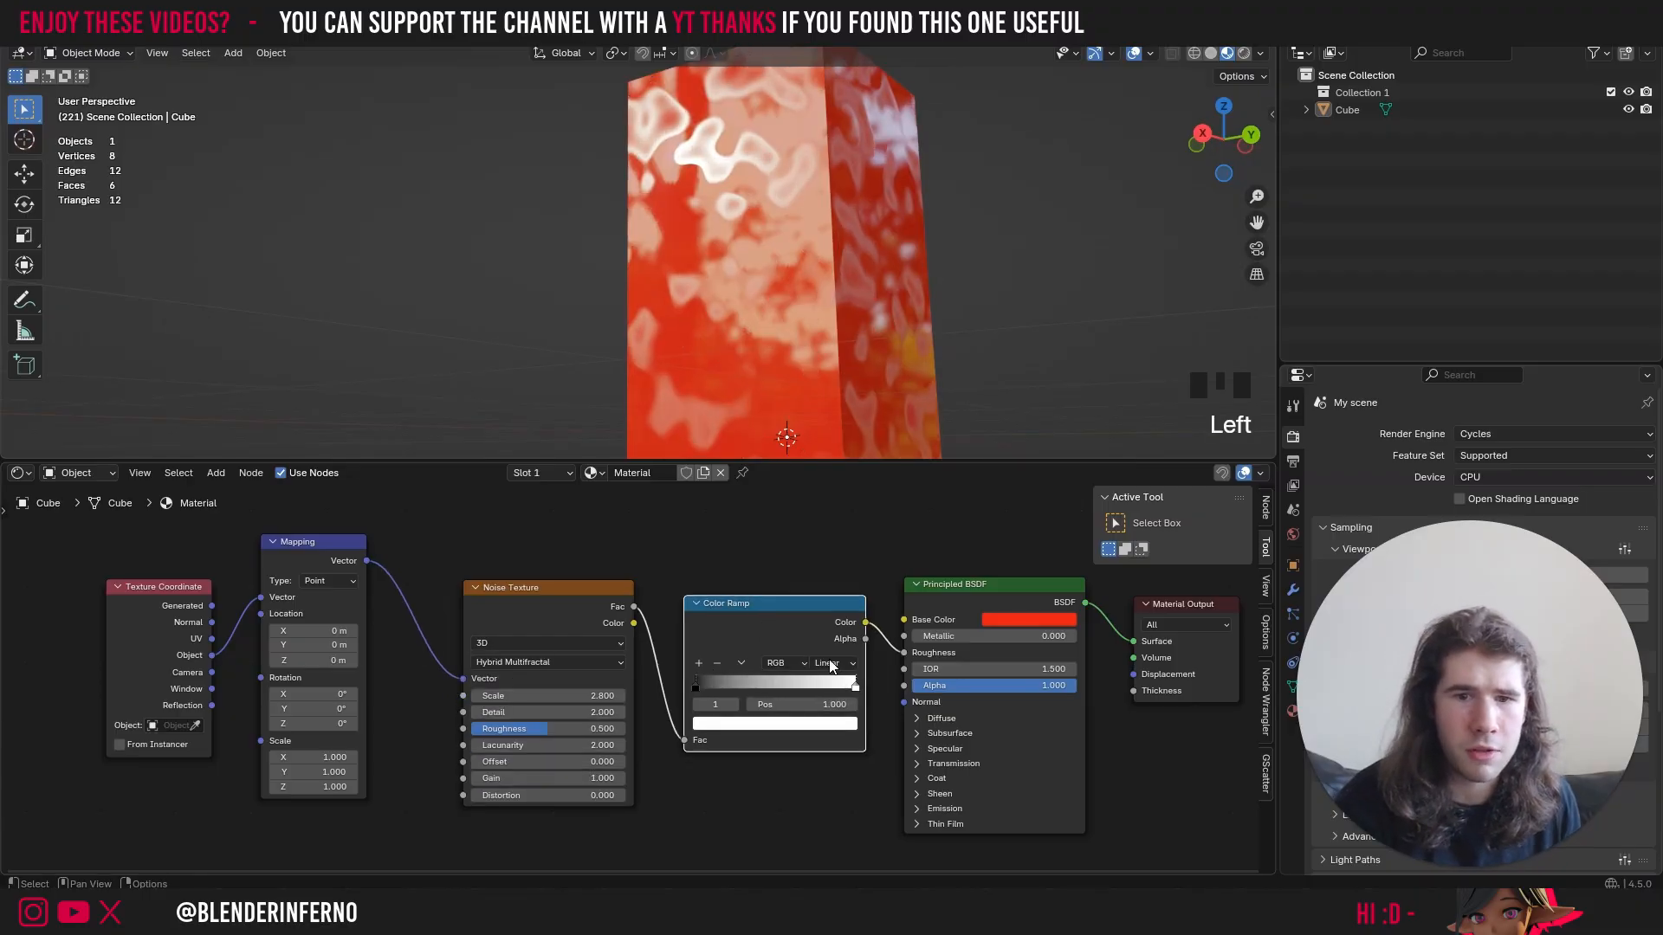
drag(854, 687, 800, 685)
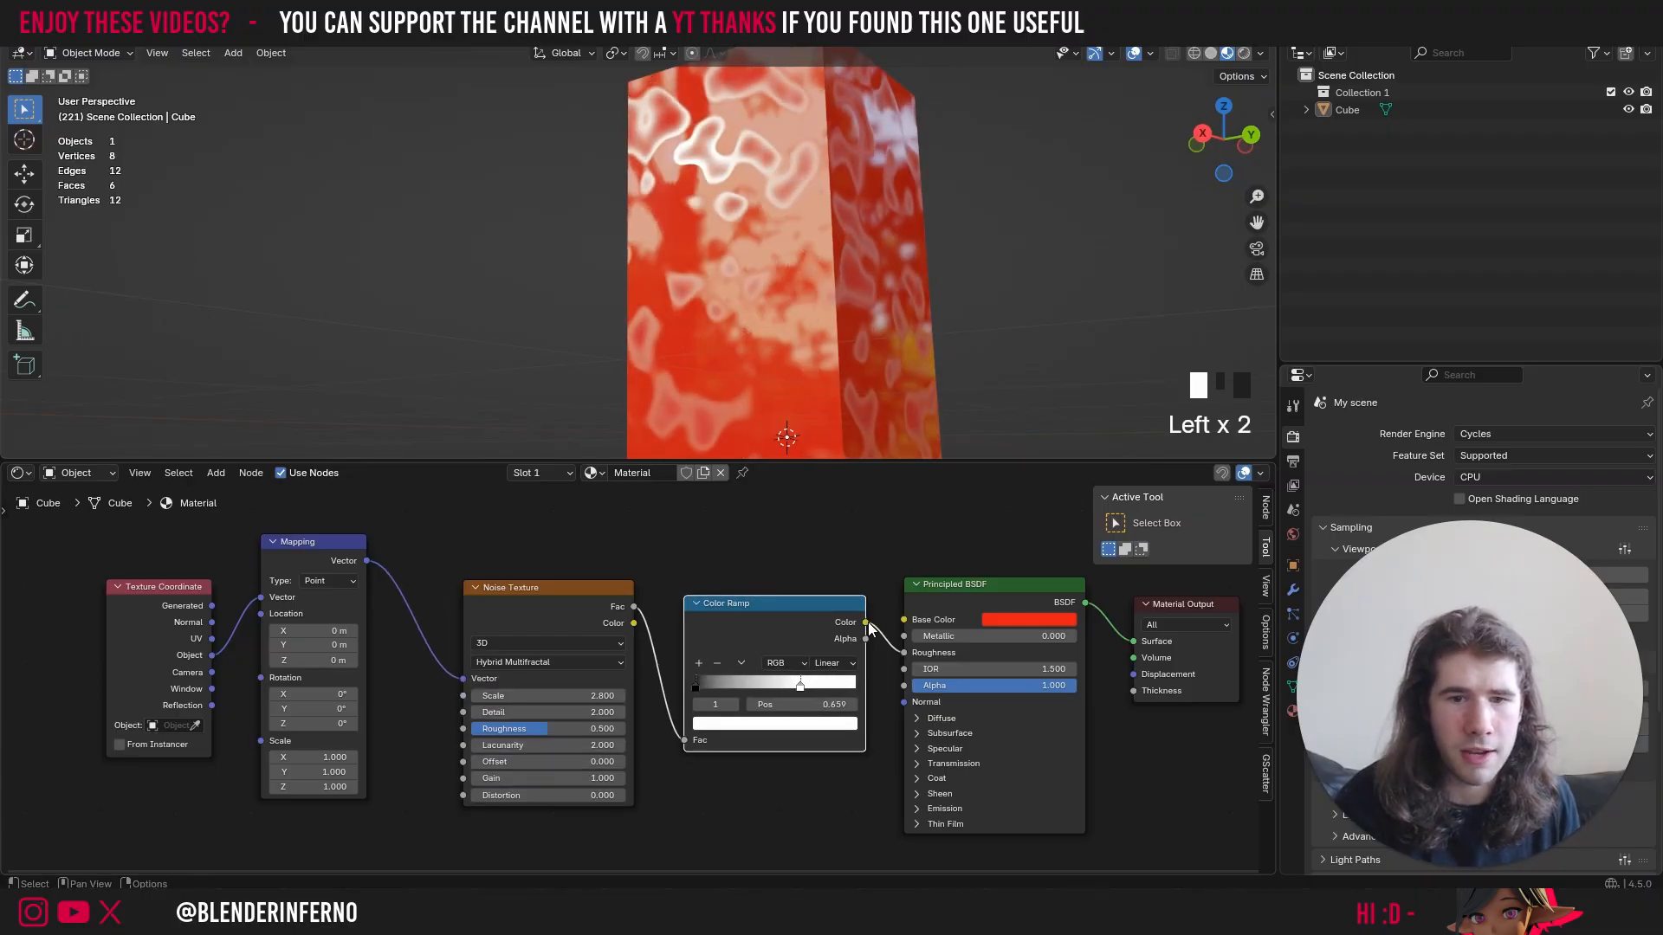
- Preview the Color Ramp's output directly through the Material Output's Surface, then reconnect the Principled BSDF to it
drag(868, 624, 1142, 641)
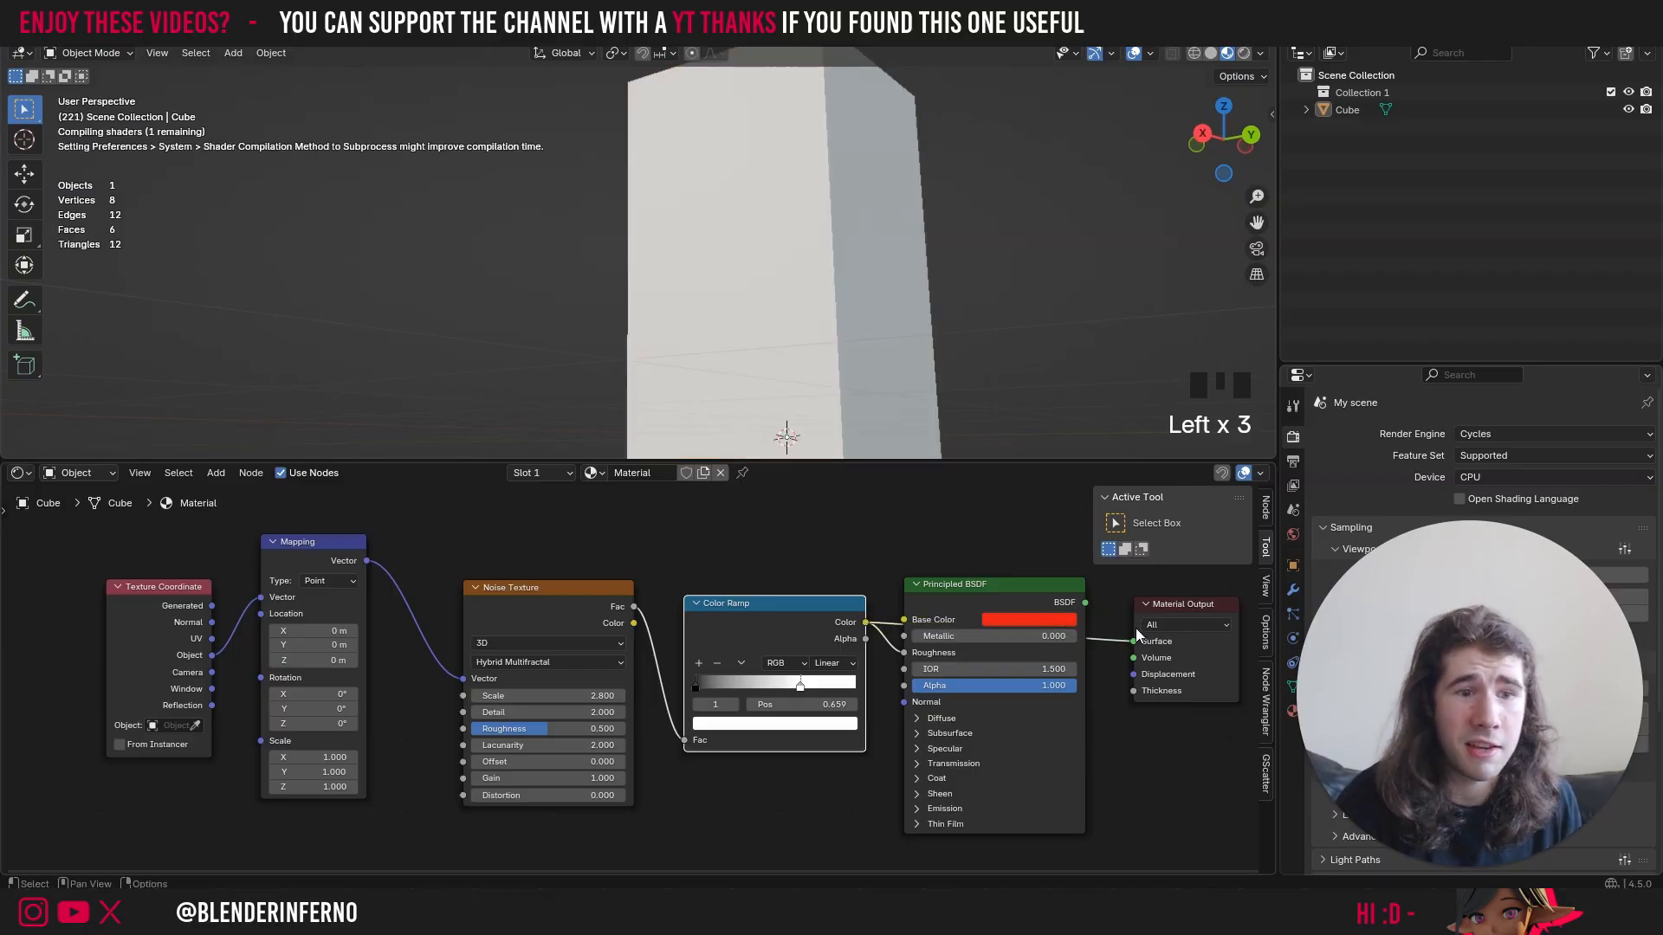
drag(1226, 143, 1237, 150)
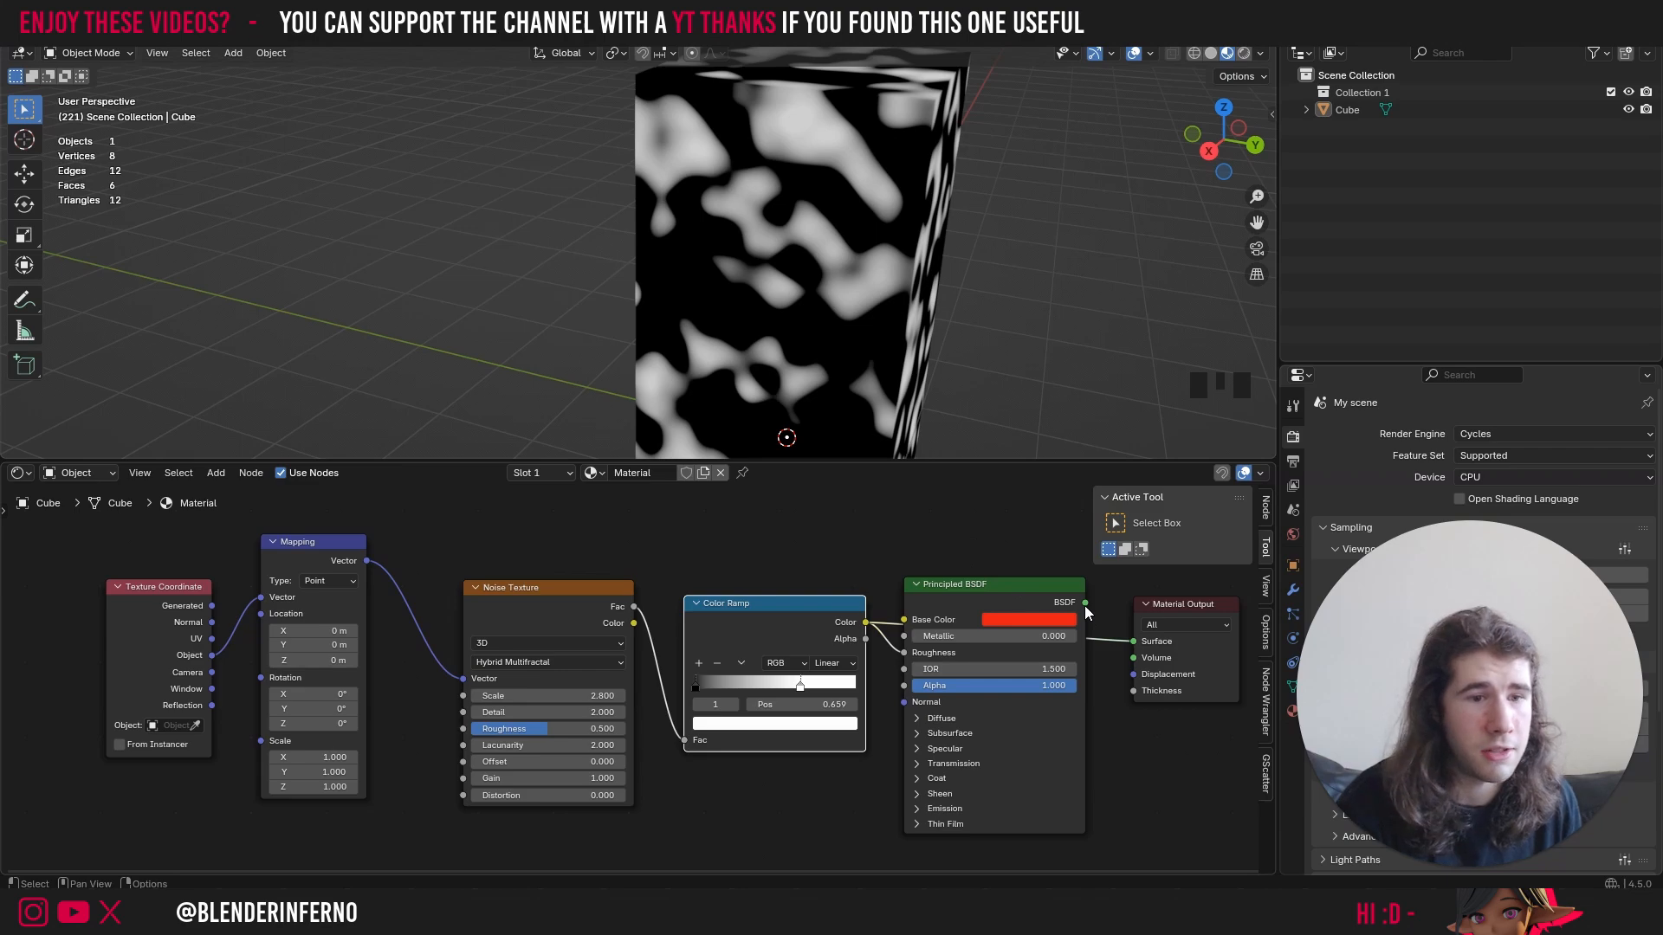
drag(1085, 603, 1141, 641)
drag(1237, 150, 979, 442)
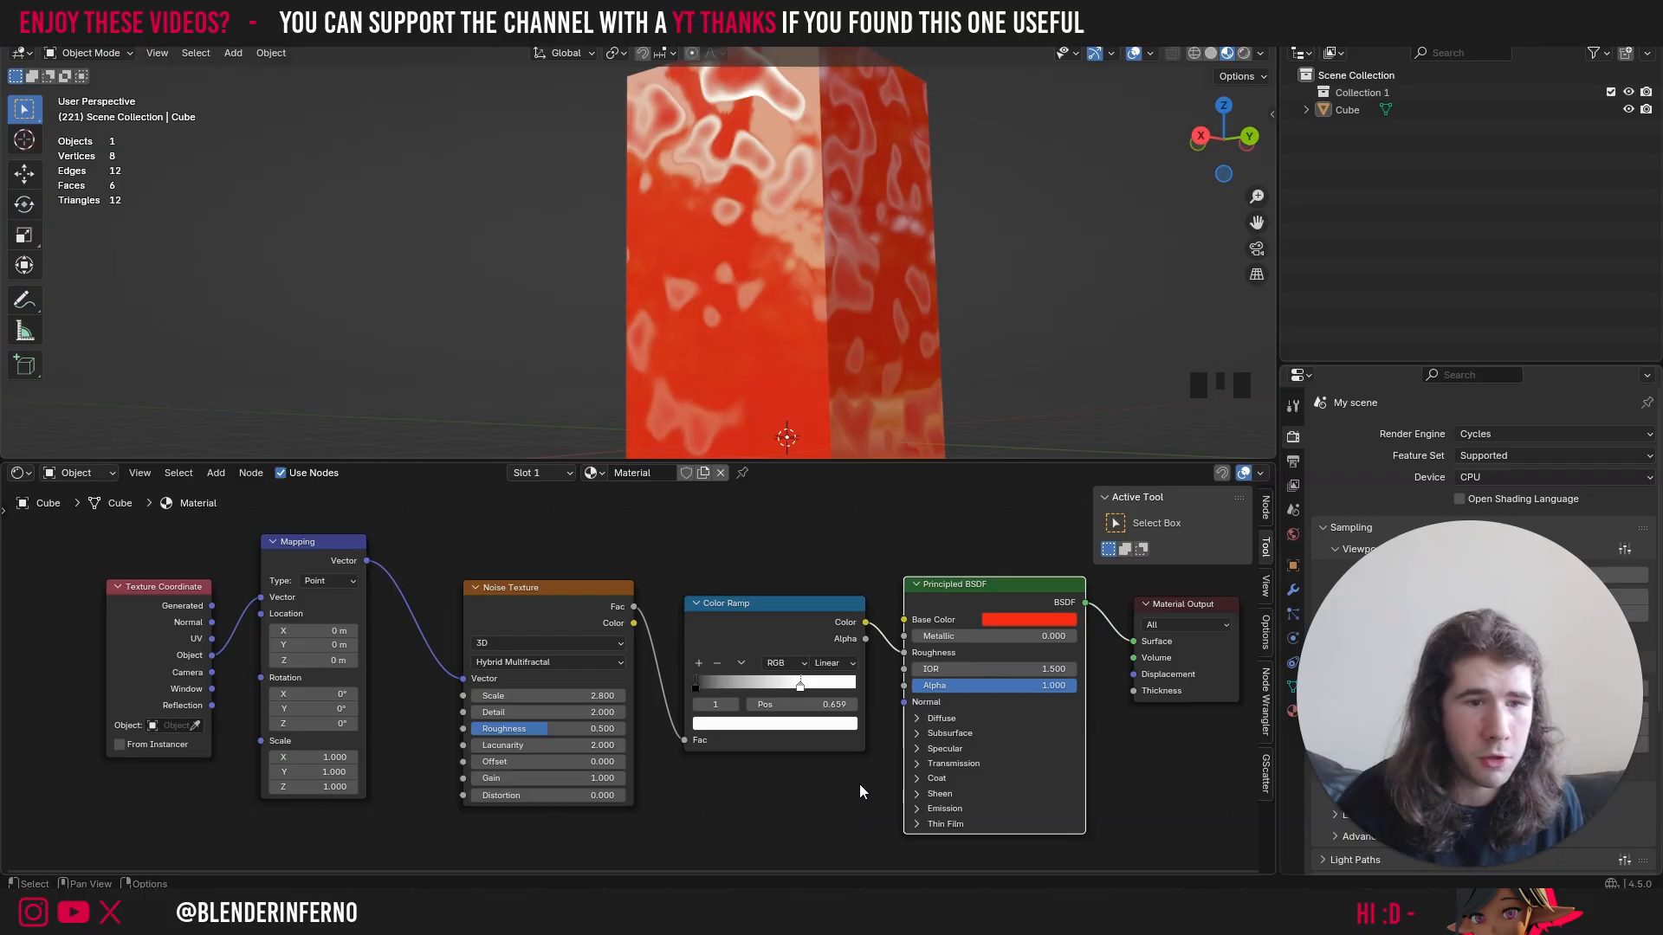
- Add a Bump node below the Color Ramp and connect its Normal output to the Principled BSDF's Normal input
scroll(854, 802, down, 3)
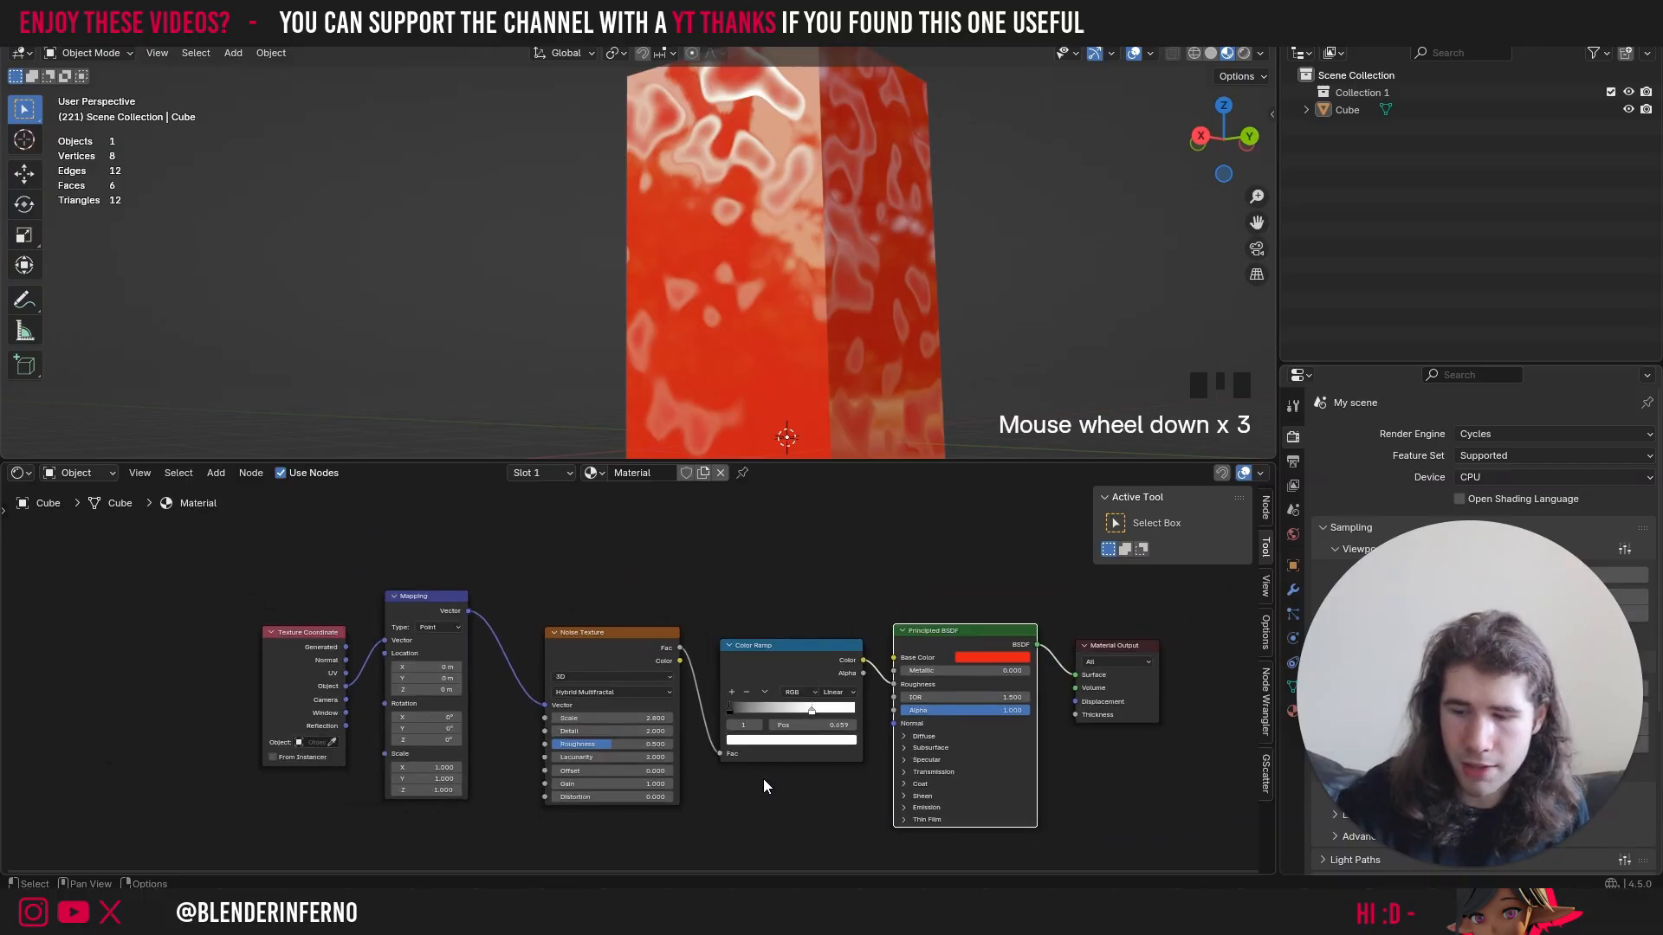
key(shift+a)
mouse_move(763, 779)
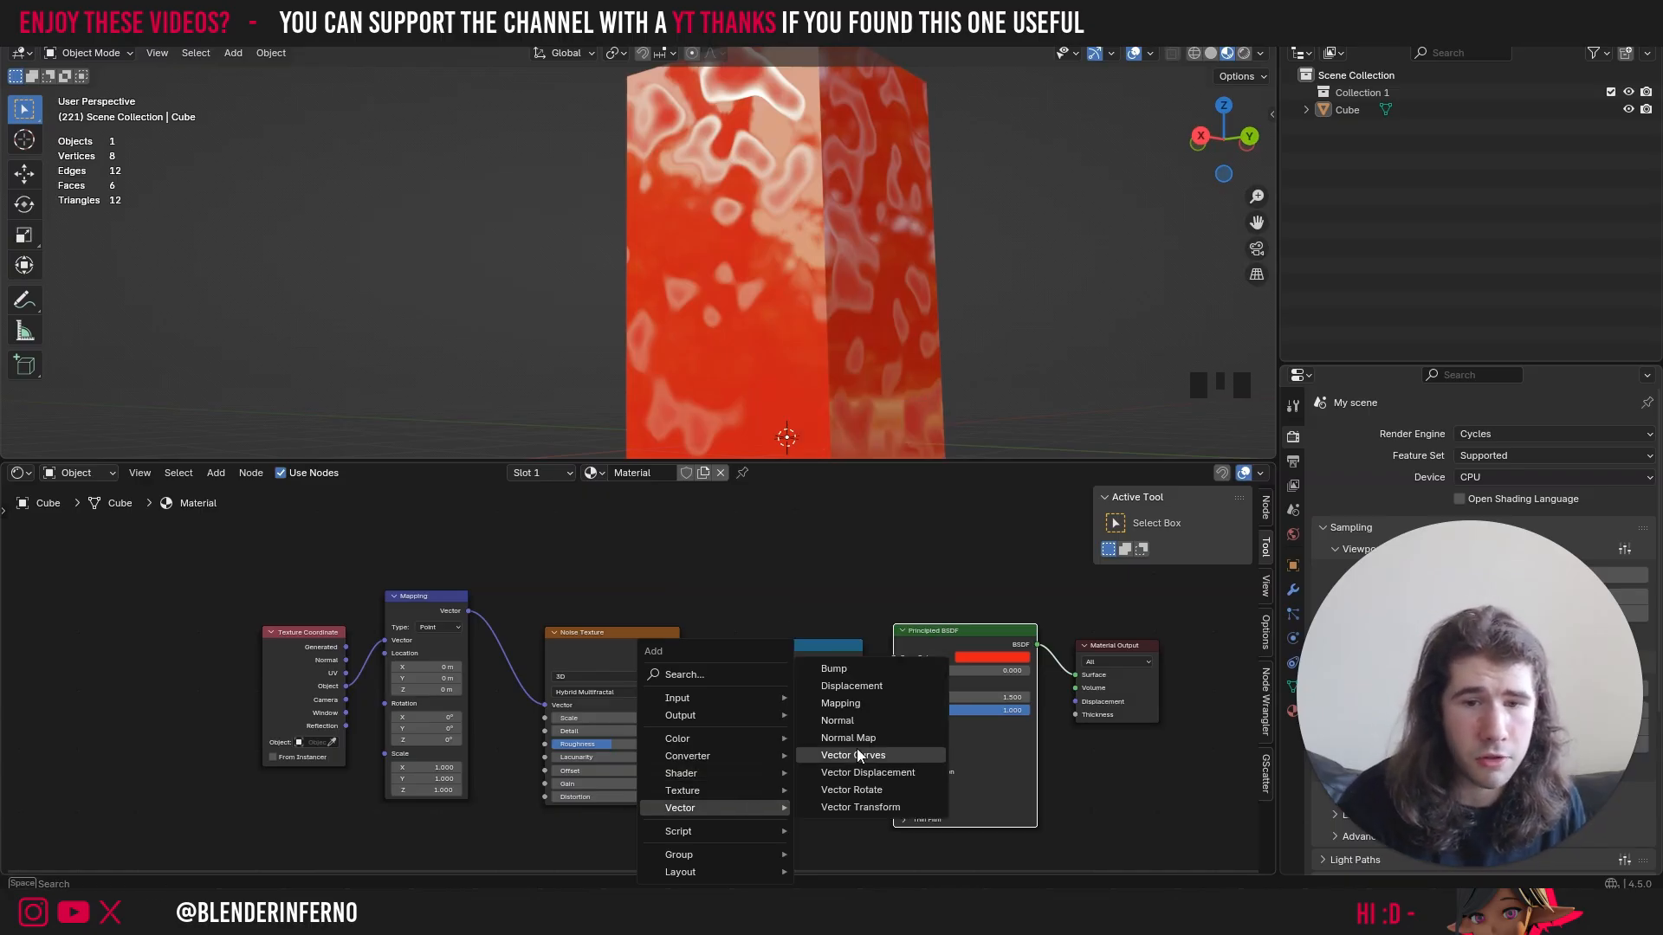
click(869, 668)
click(788, 809)
scroll(866, 784, down, 4)
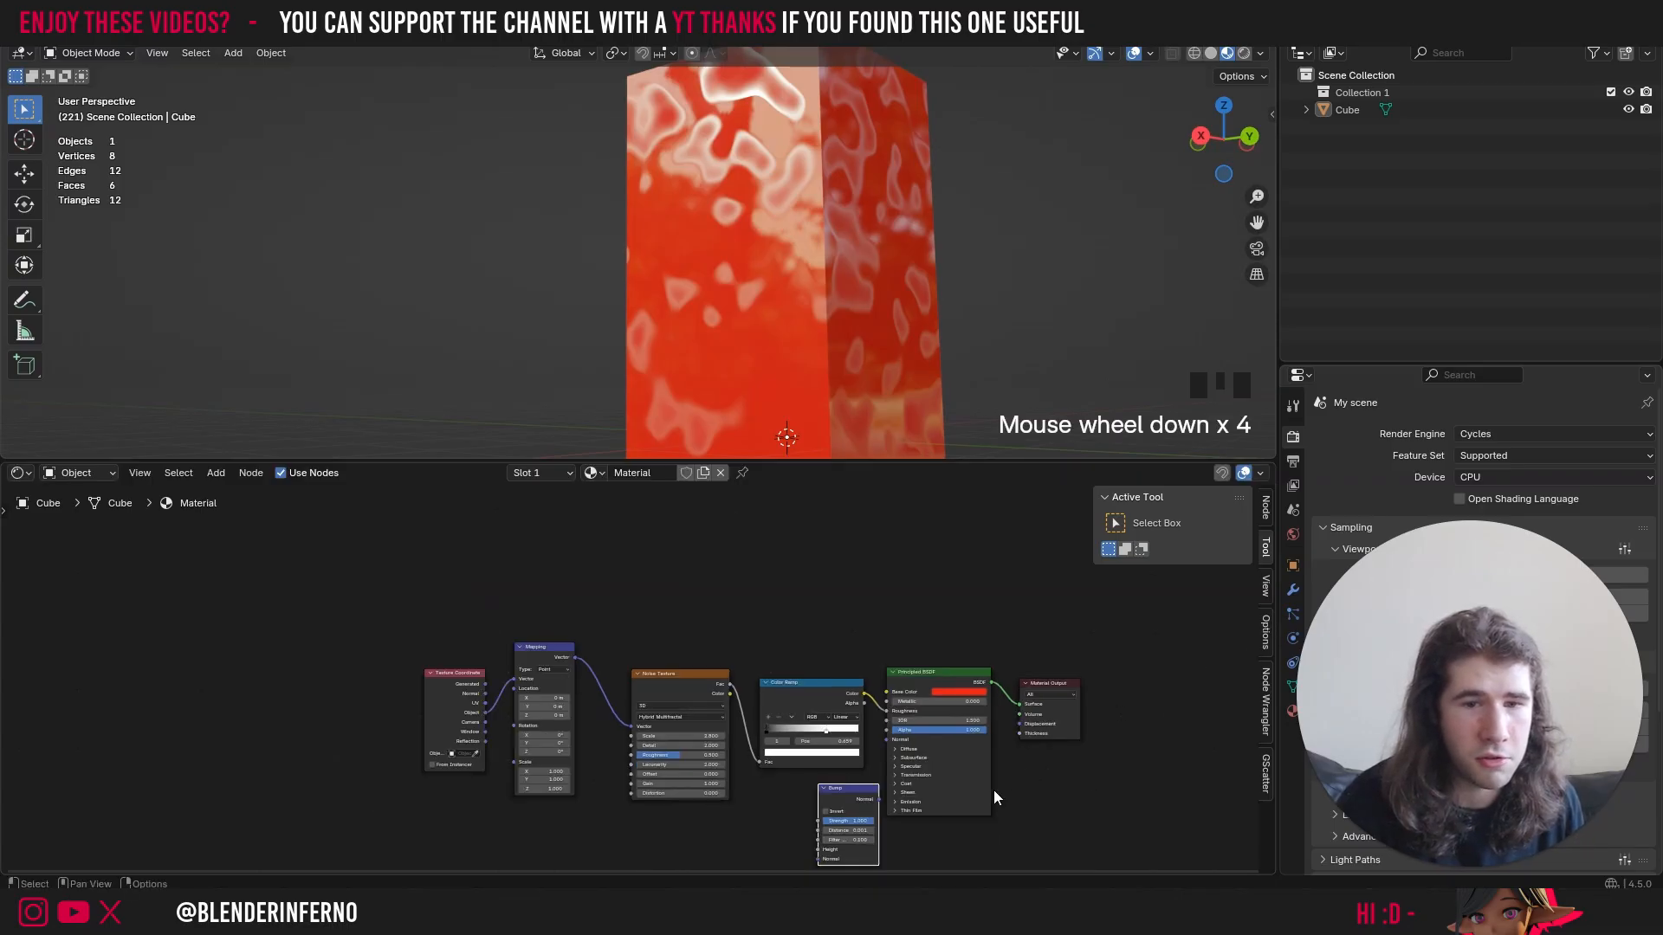
scroll(994, 790, up, 4)
drag(852, 792, 873, 715)
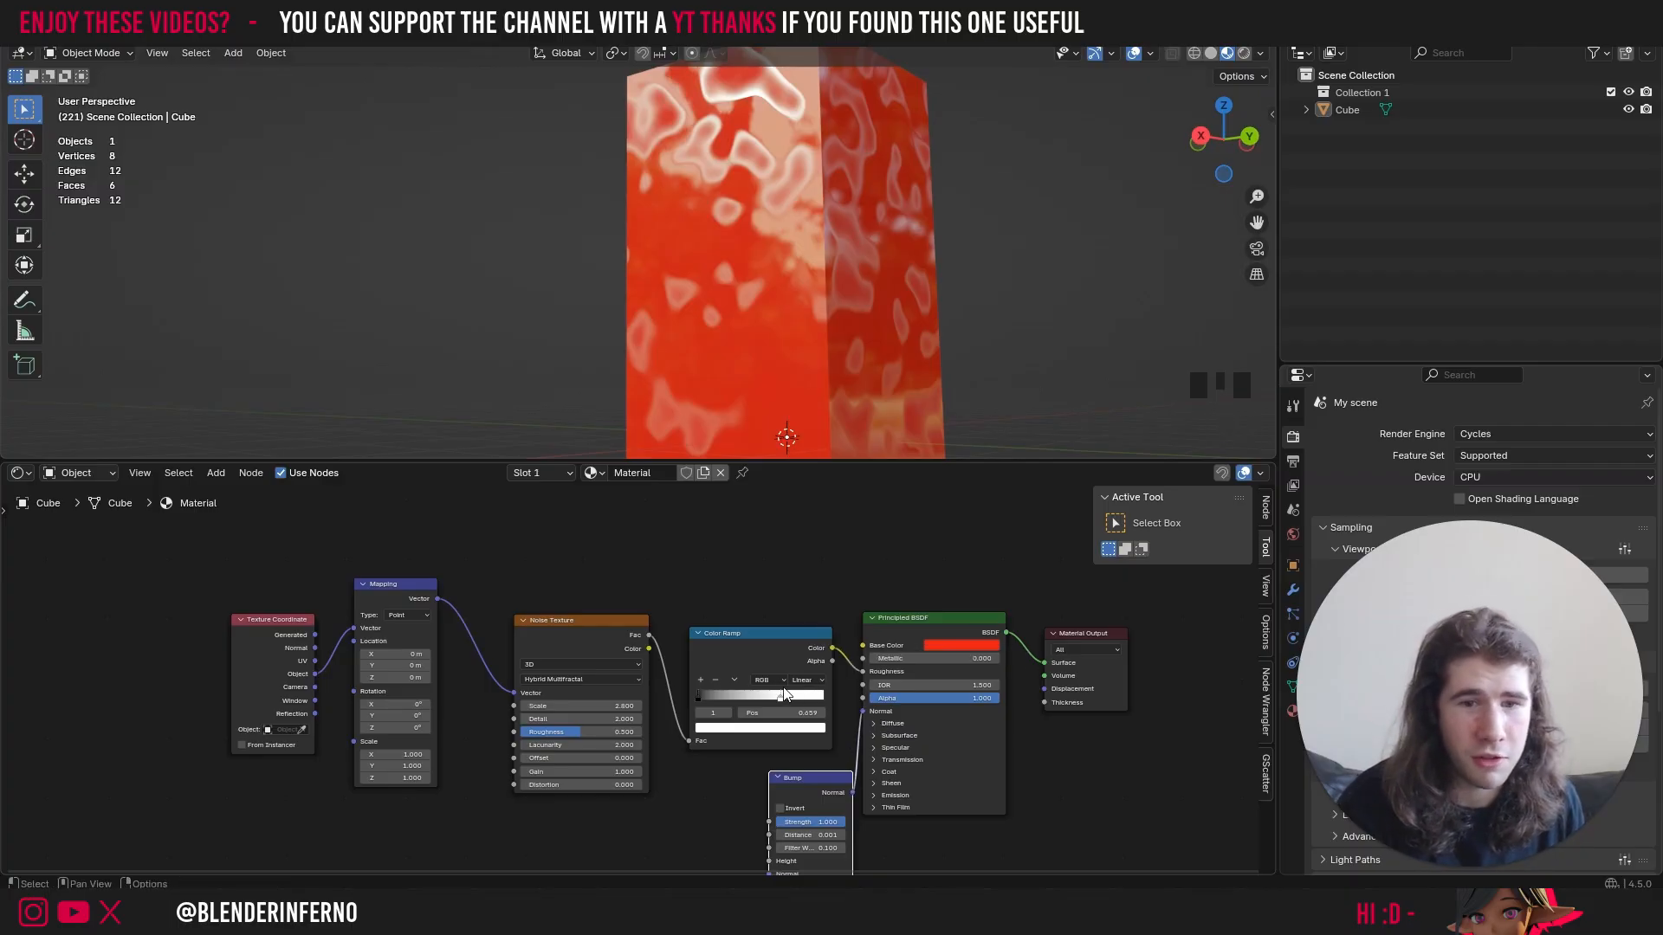
- Connect the Color Ramp's Color output to the Bump node's Height input and disconnect it from the Principled BSDF's Roughness
drag(798, 779, 788, 761)
drag(776, 667, 773, 816)
click(820, 596)
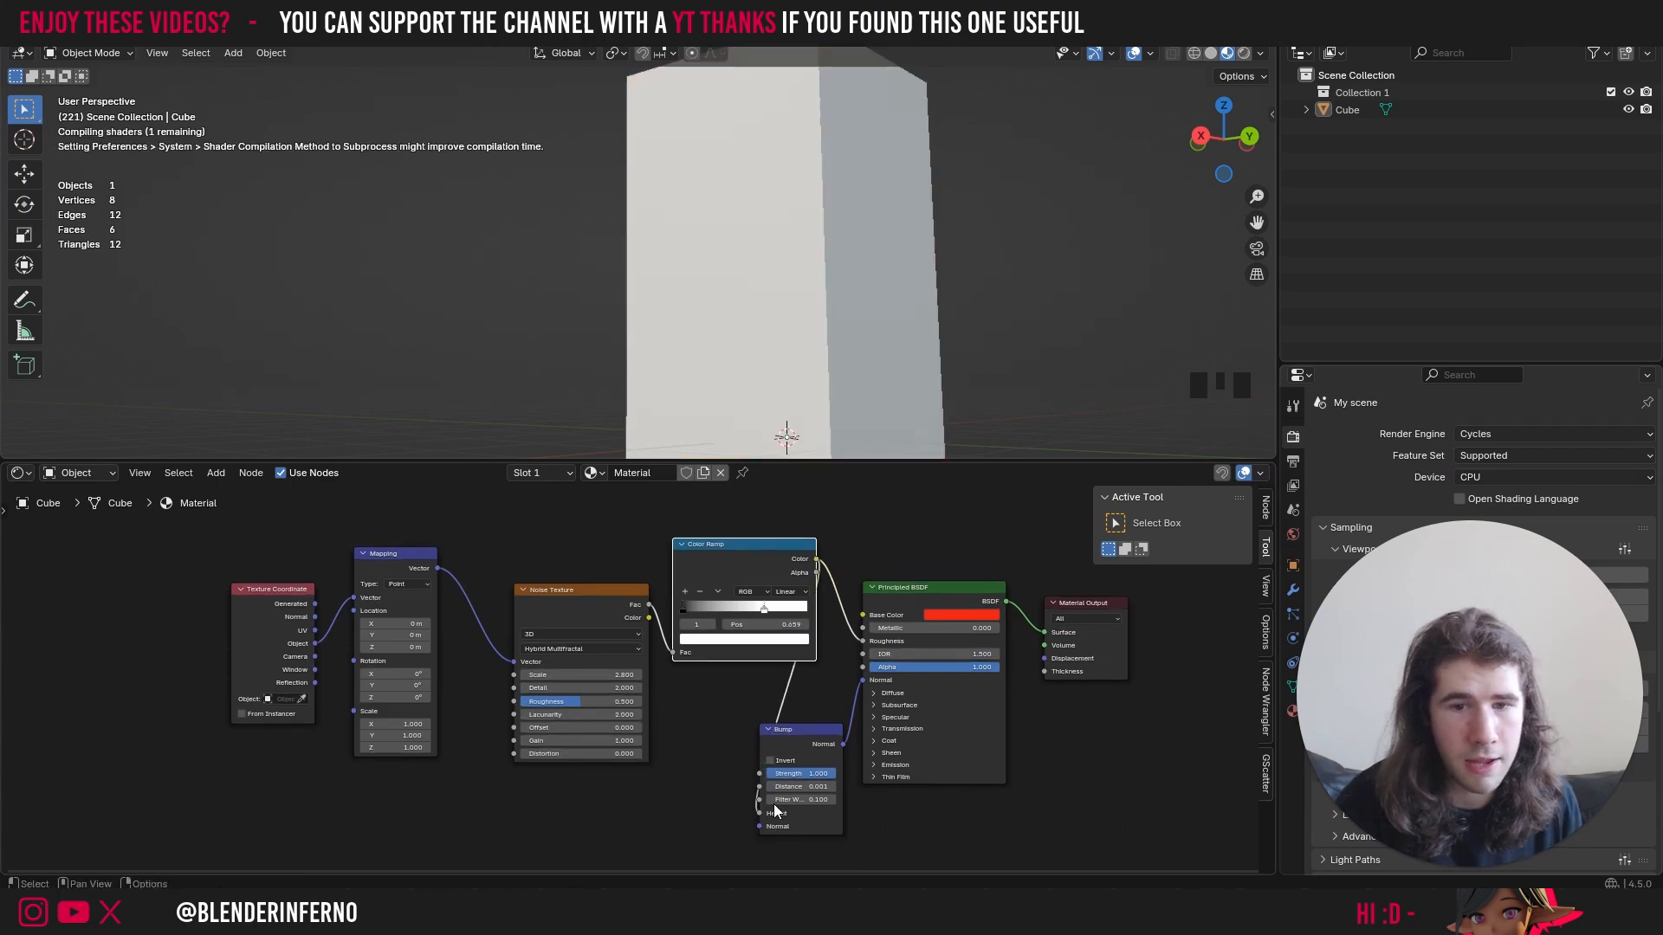
drag(860, 640, 849, 647)
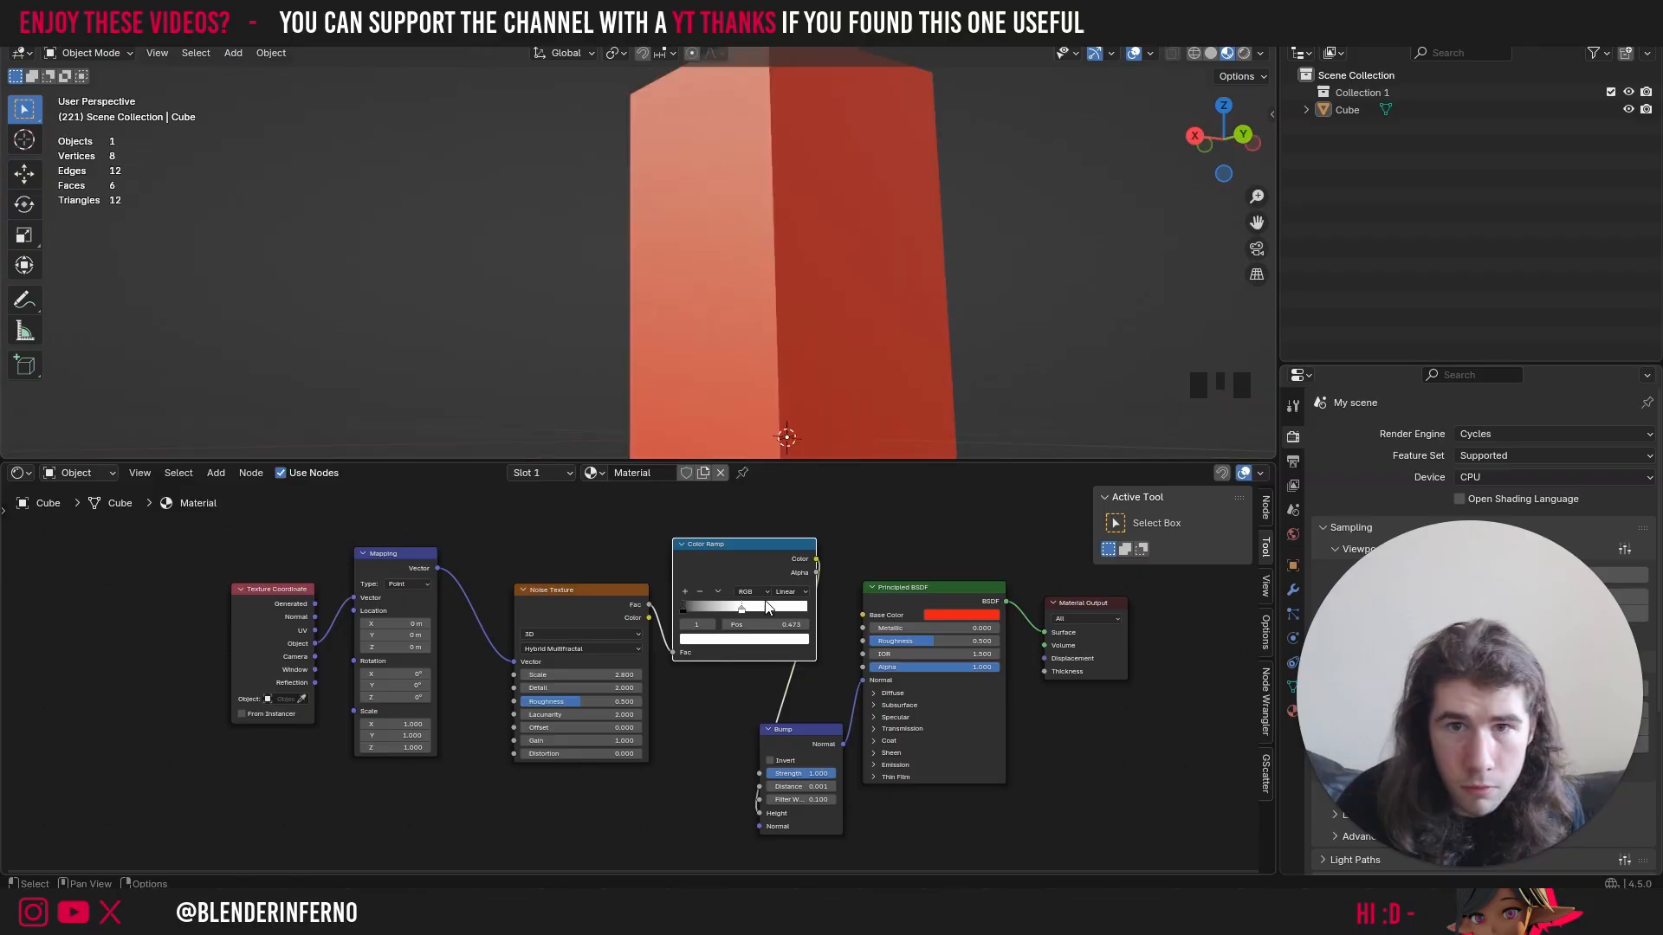
- Move the Color Ramp's black and white stops close together, with the white stop at about 0.24, and inspect the bump on the cube
drag(762, 608, 714, 611)
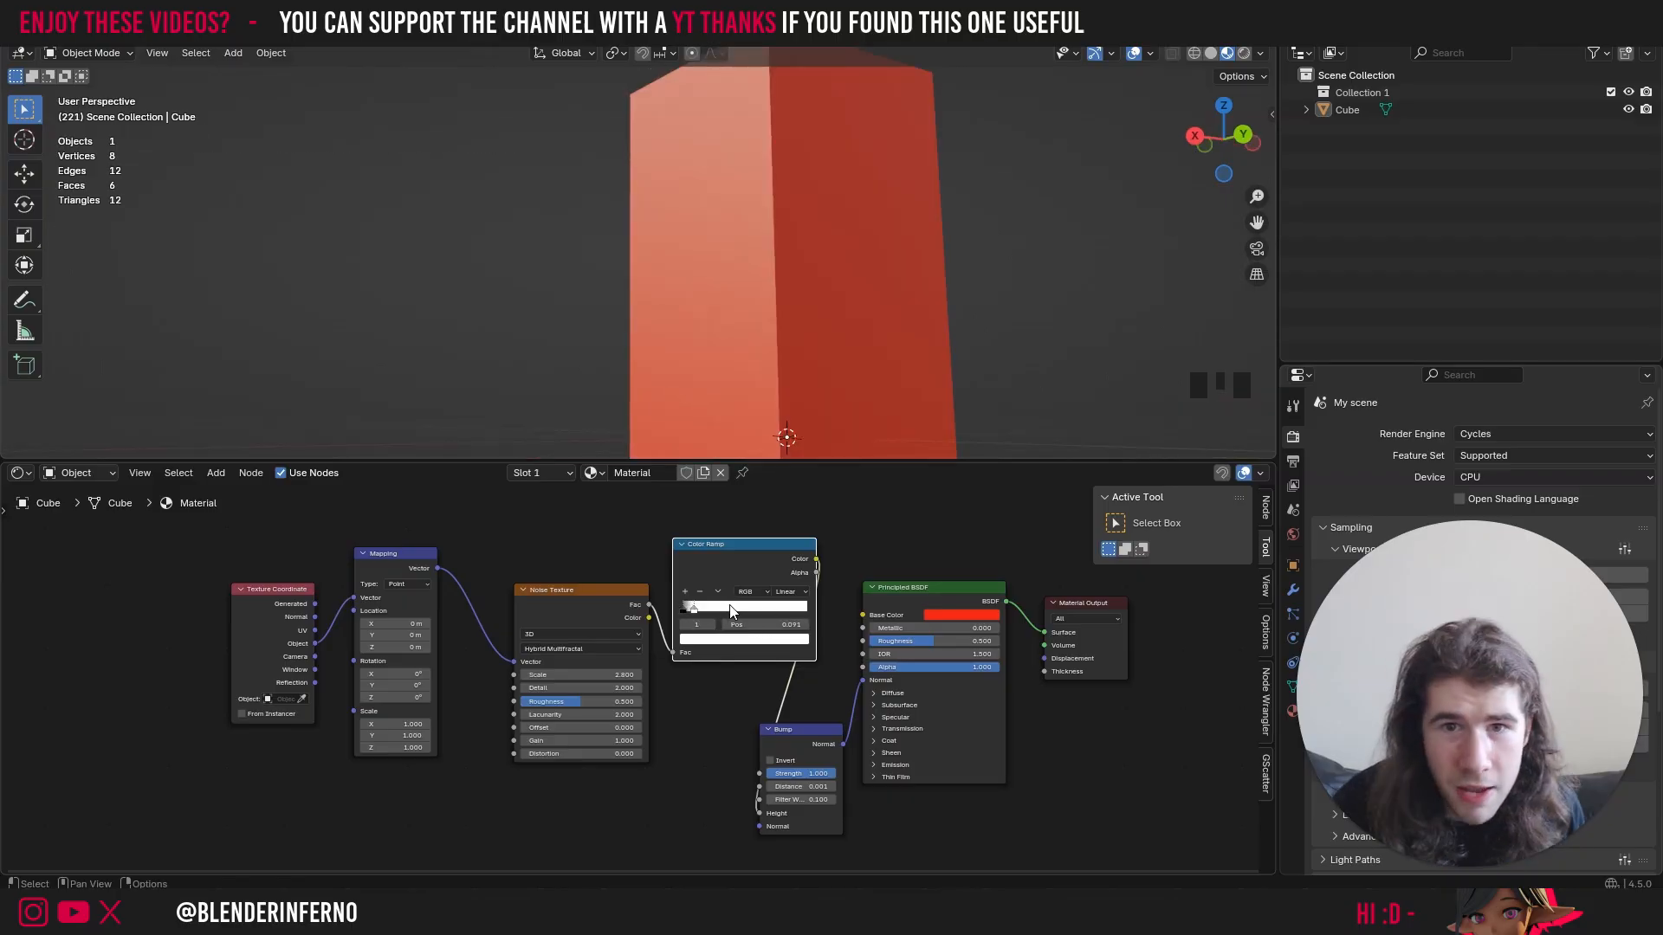
click(701, 608)
scroll(706, 253, up, 5)
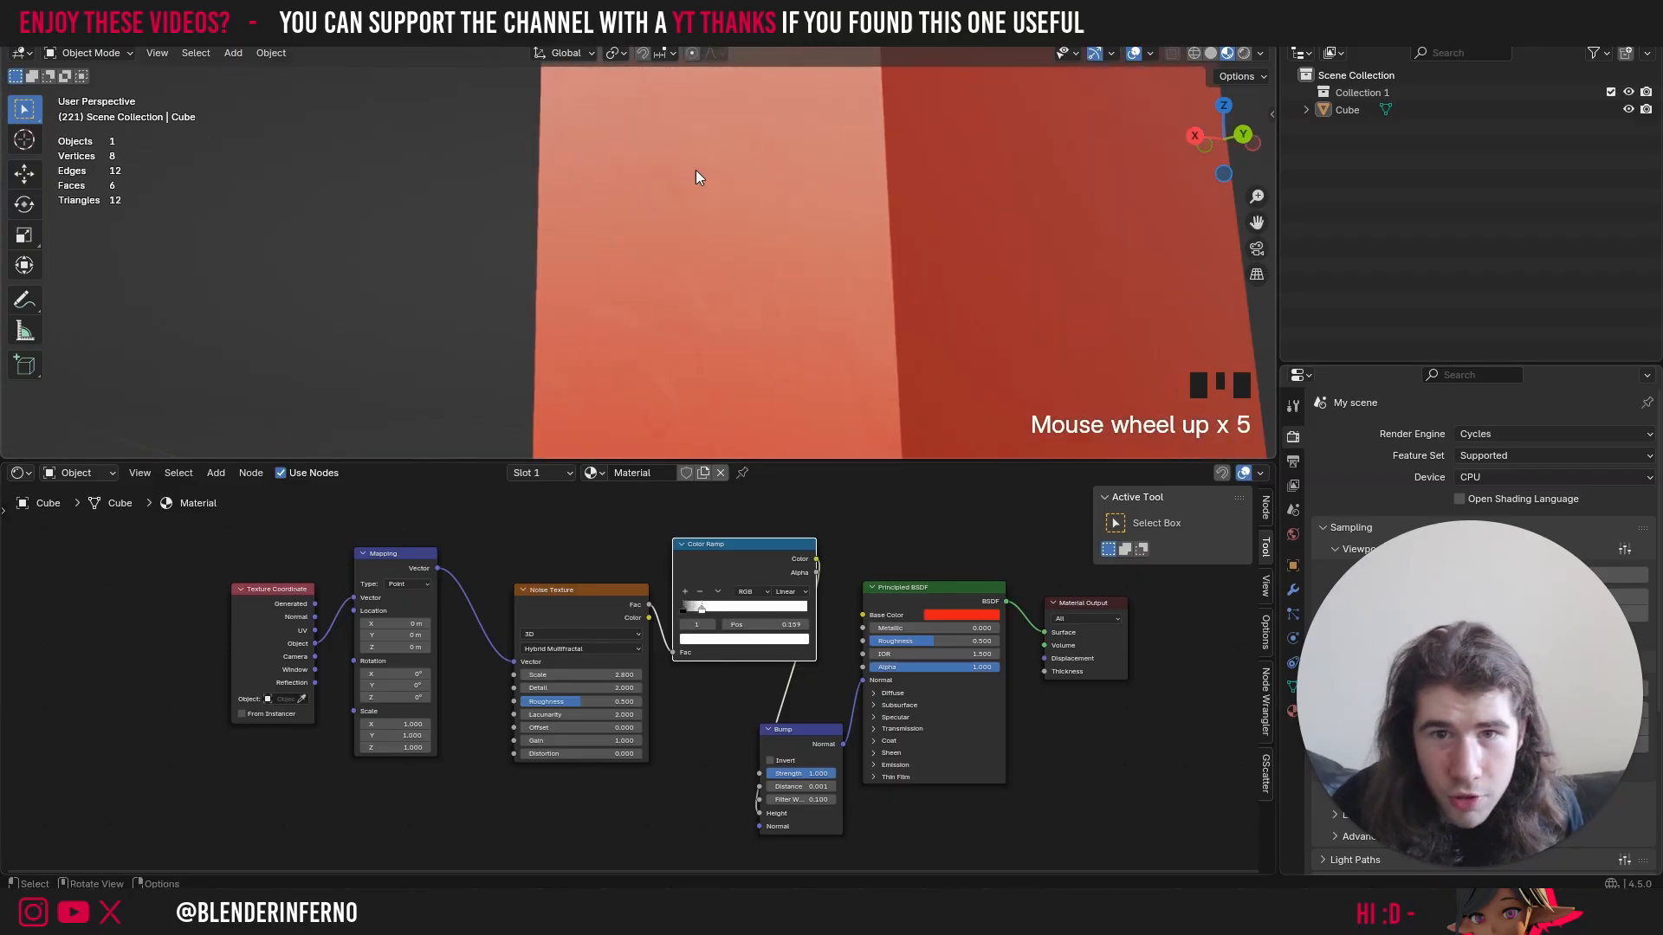
scroll(703, 319, down, 1)
scroll(703, 319, down, 1)
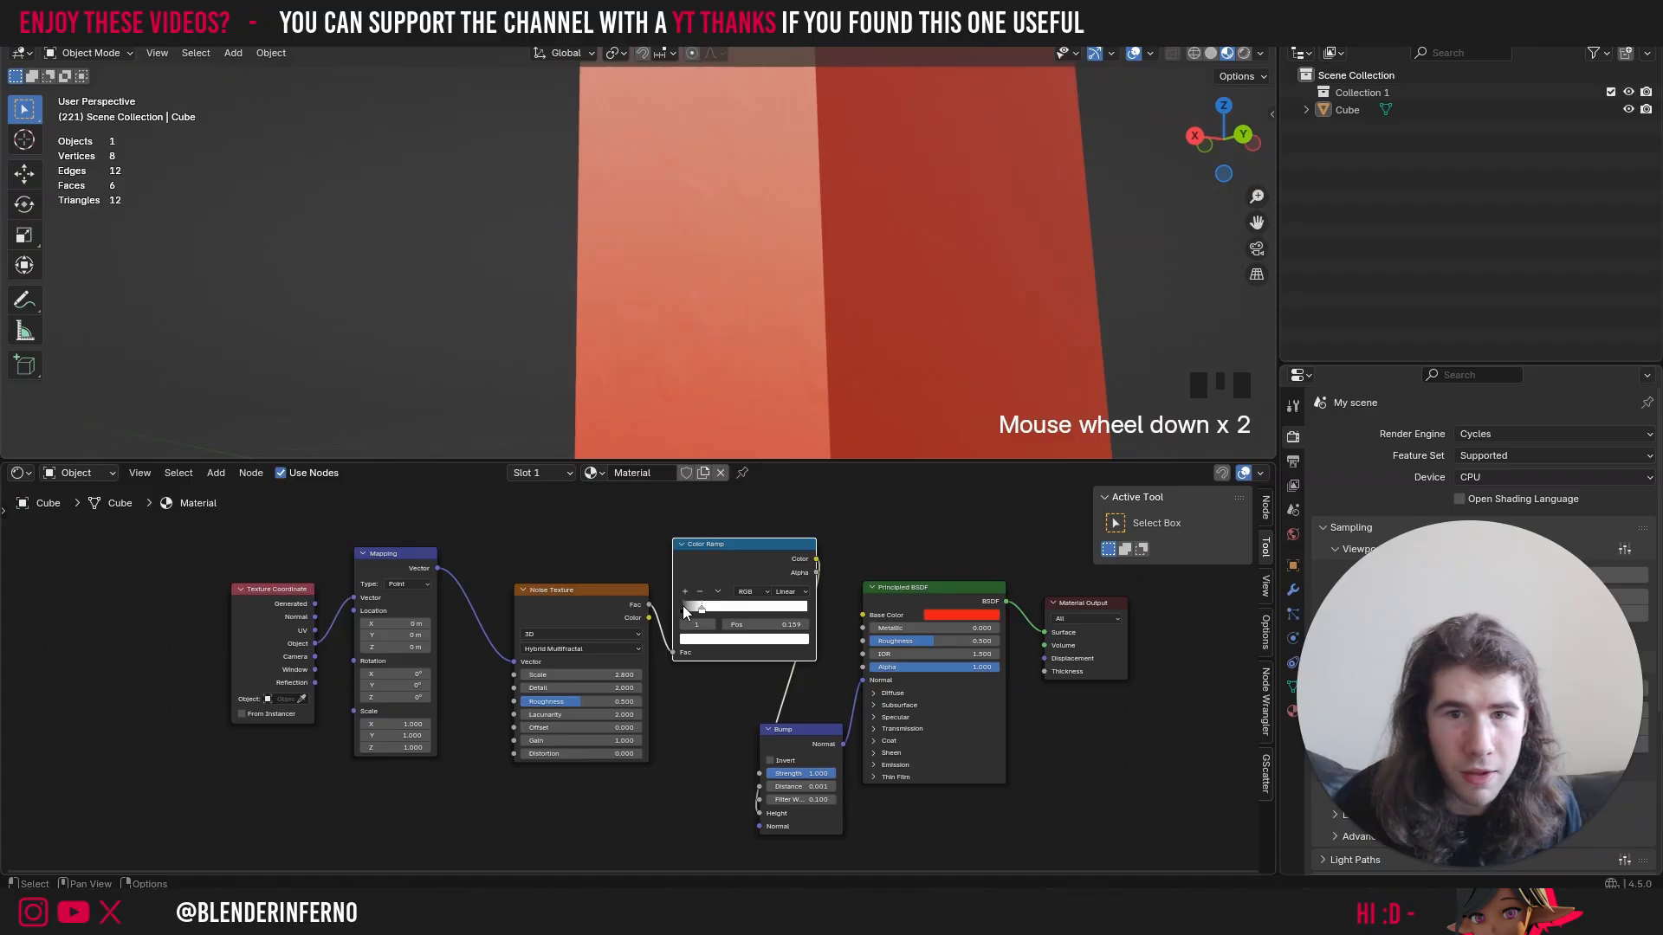
mouse_move(684, 609)
mouse_down()
mouse_move(738, 616)
mouse_move(712, 609)
mouse_up()
scroll(923, 107, up, 3)
drag(1192, 134, 1072, 214)
scroll(1072, 215, down, 4)
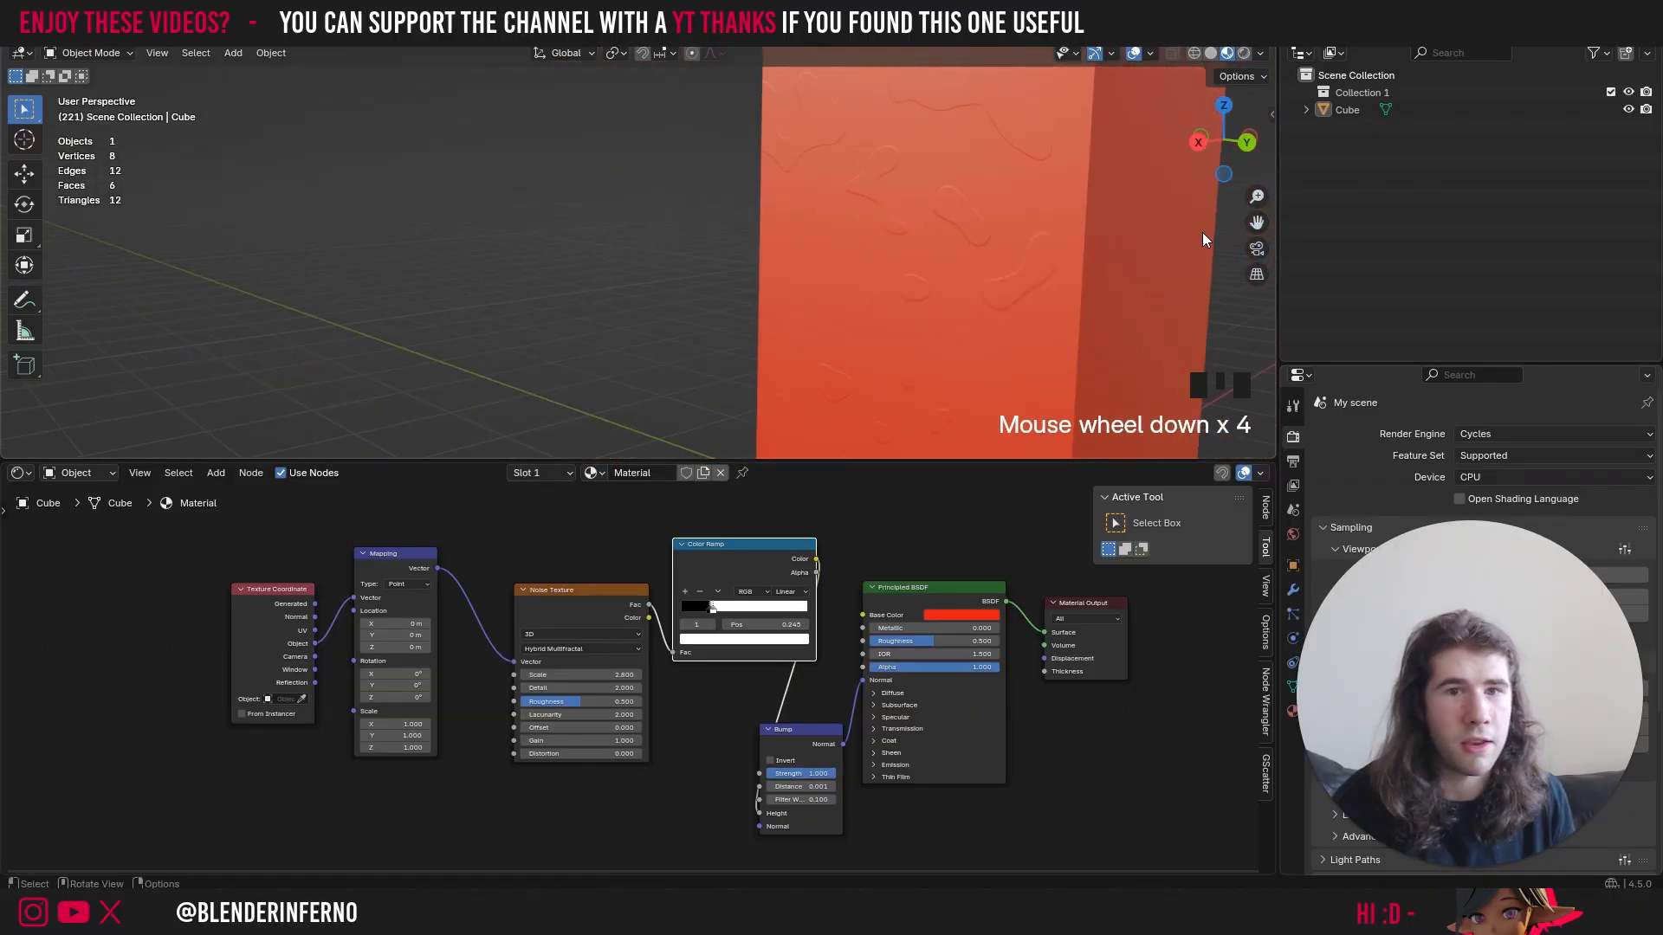
drag(1230, 147, 1152, 186)
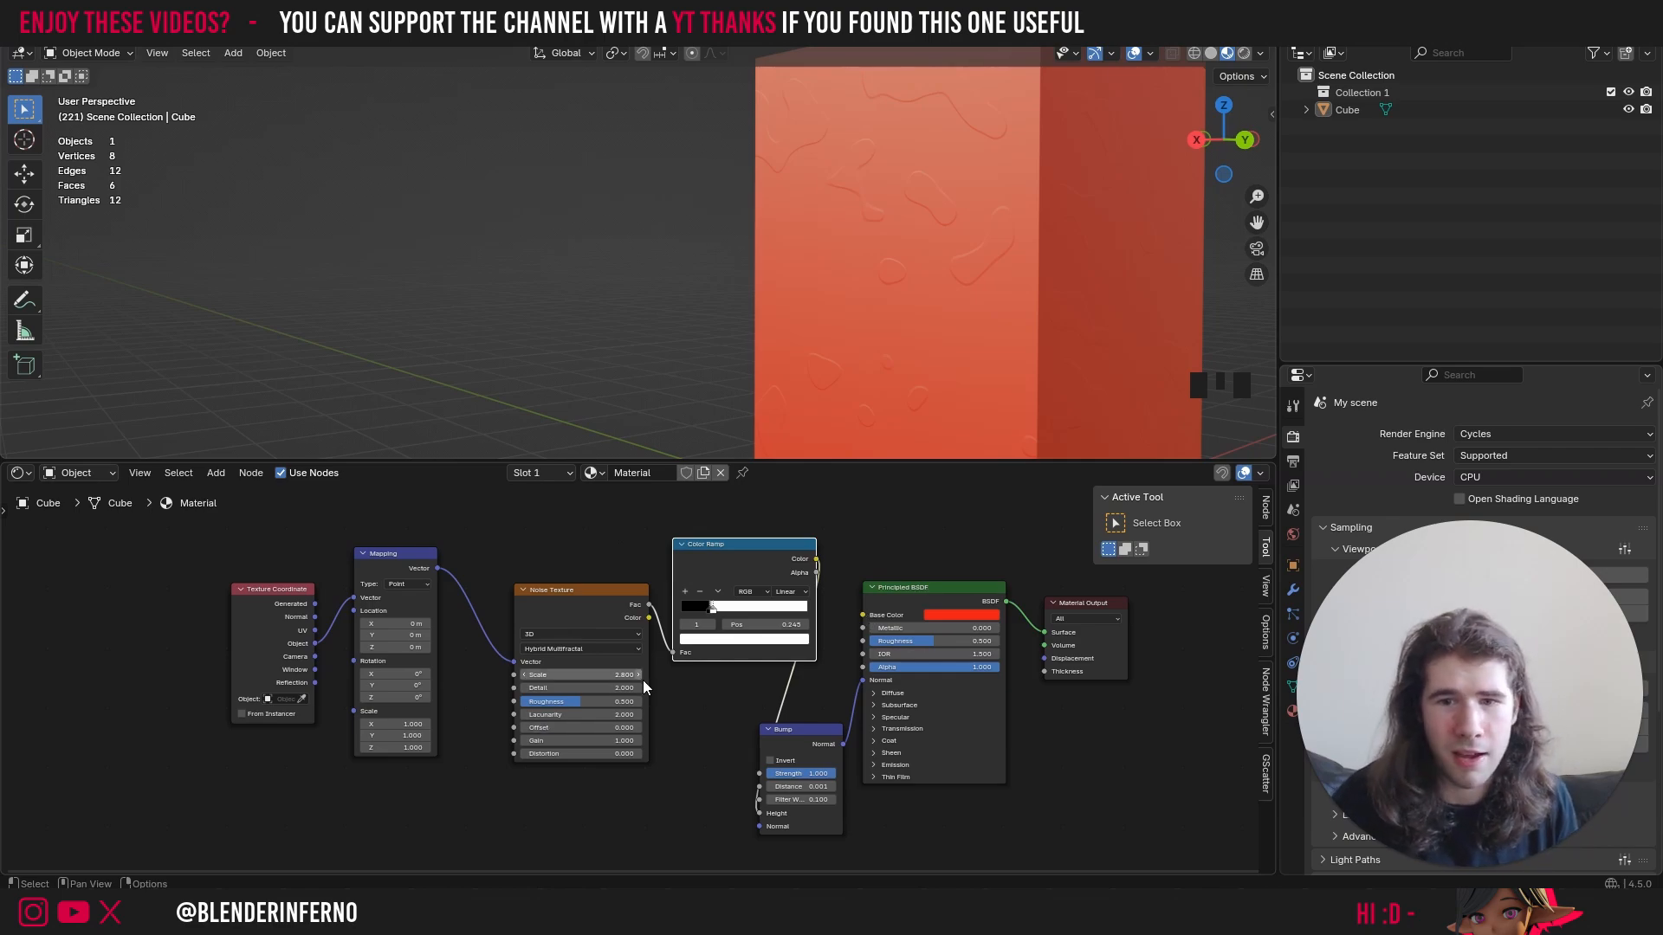
- Set the Mapping node's X and Y scale to 5 to stretch the noise vertically
click(401, 724)
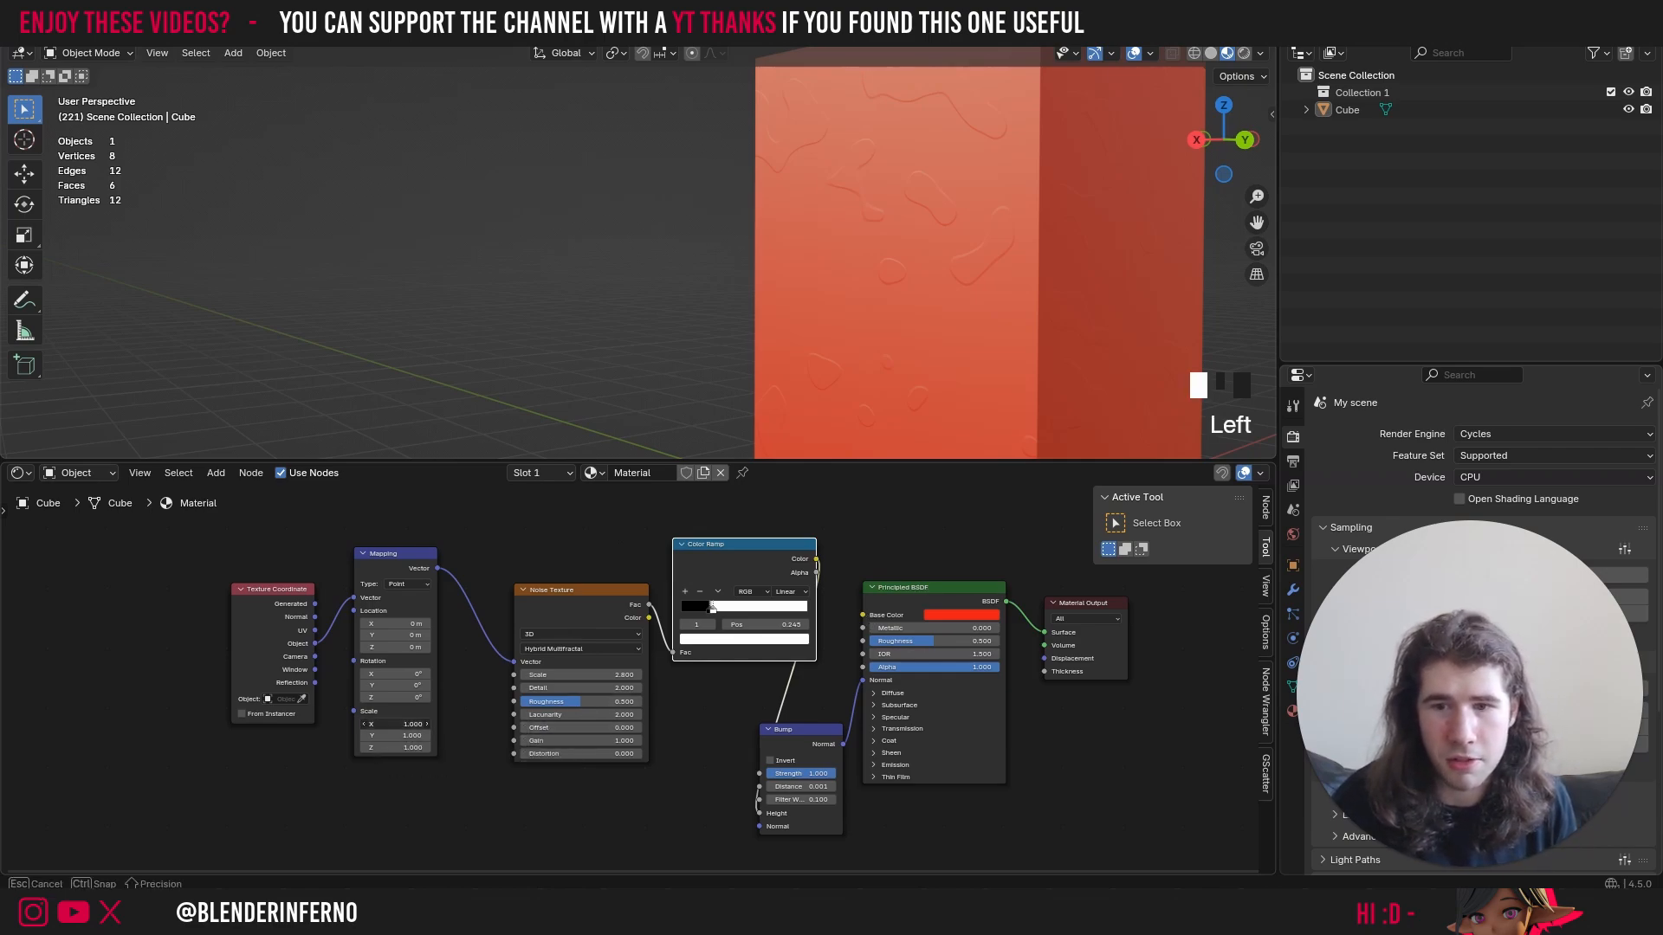
text(5)
click(397, 735)
text(5)
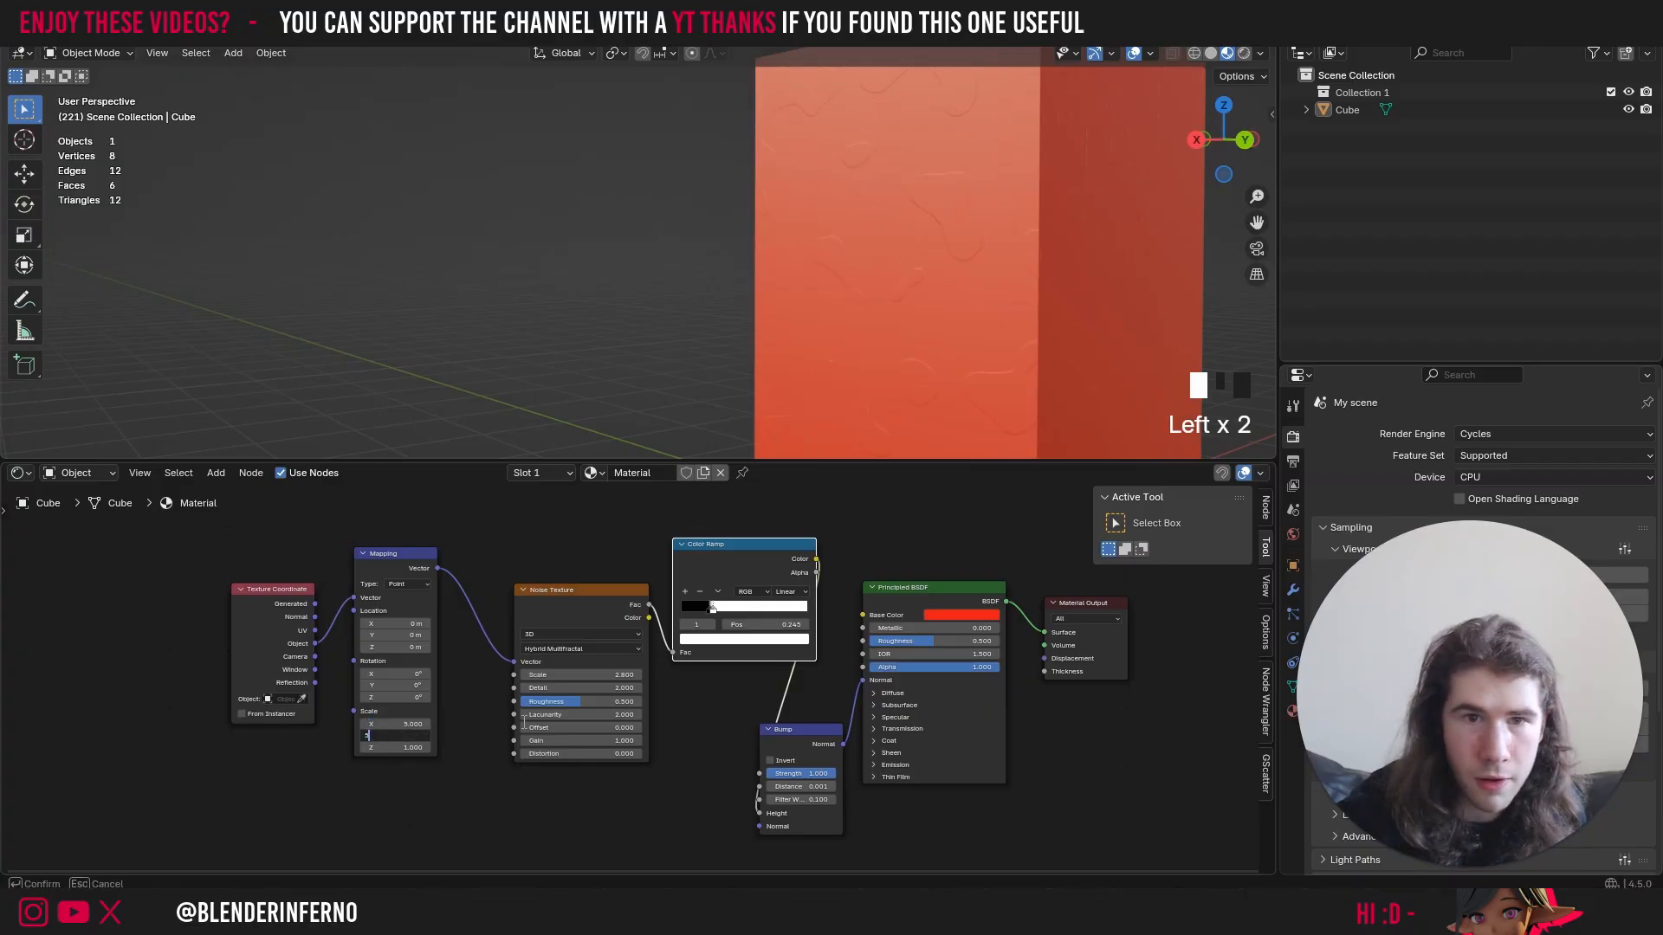
key(Return)
- Switch the Noise Texture type to fBM and reset the Color Ramp to its default stops
click(579, 649)
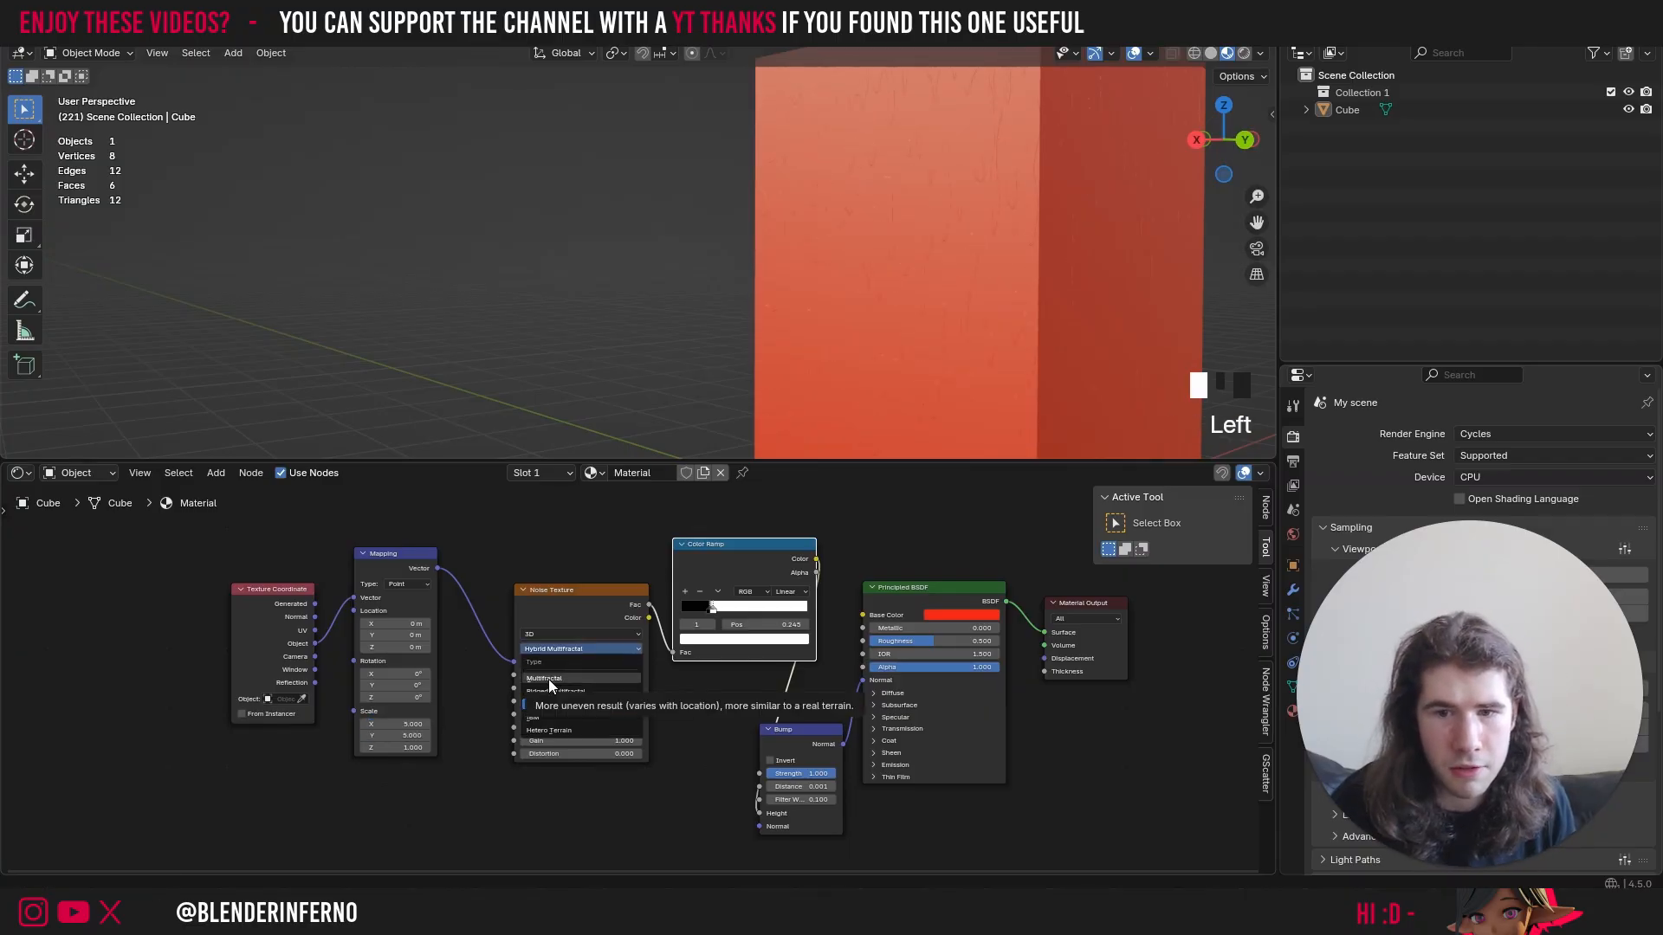
click(560, 645)
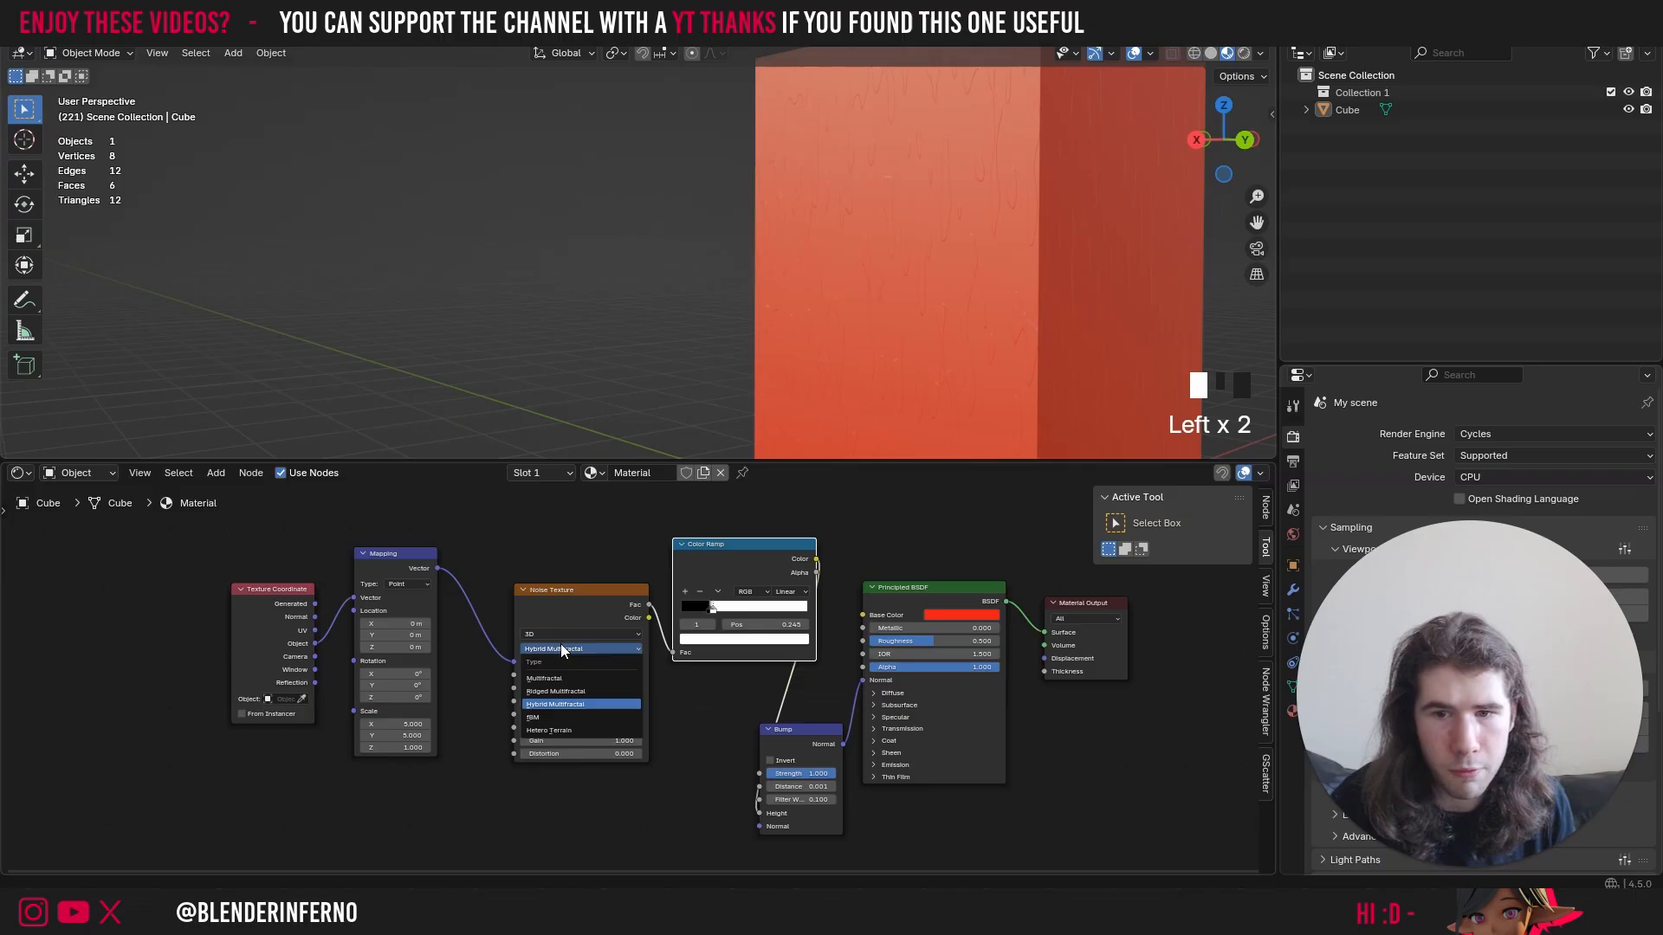
click(556, 717)
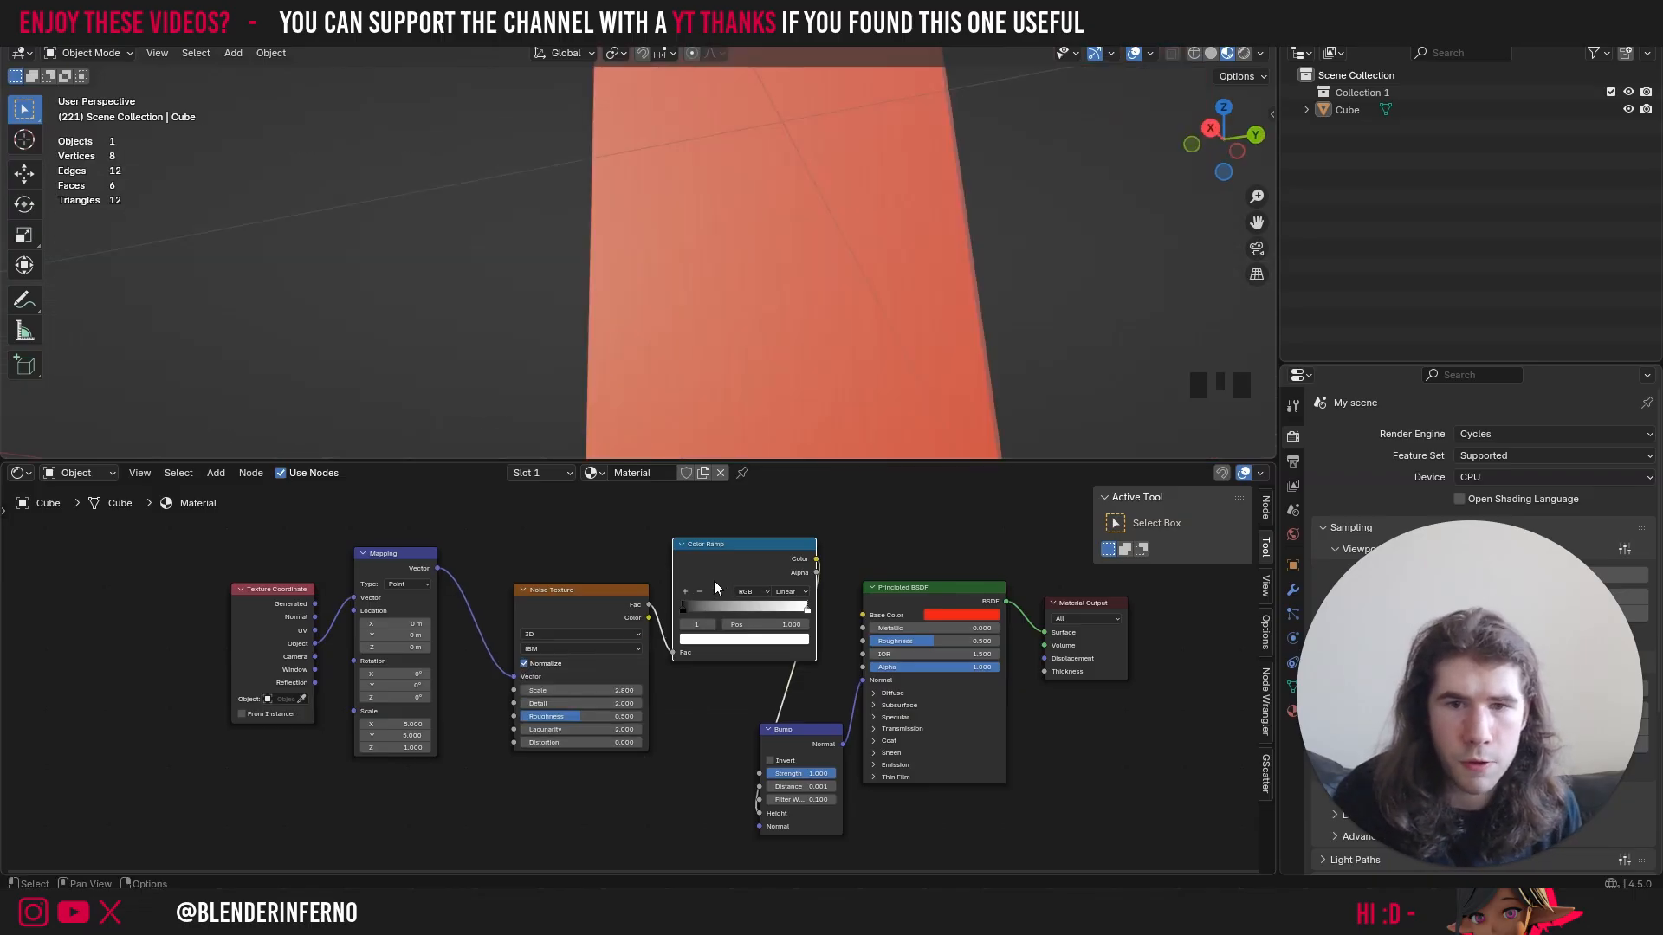
click(716, 591)
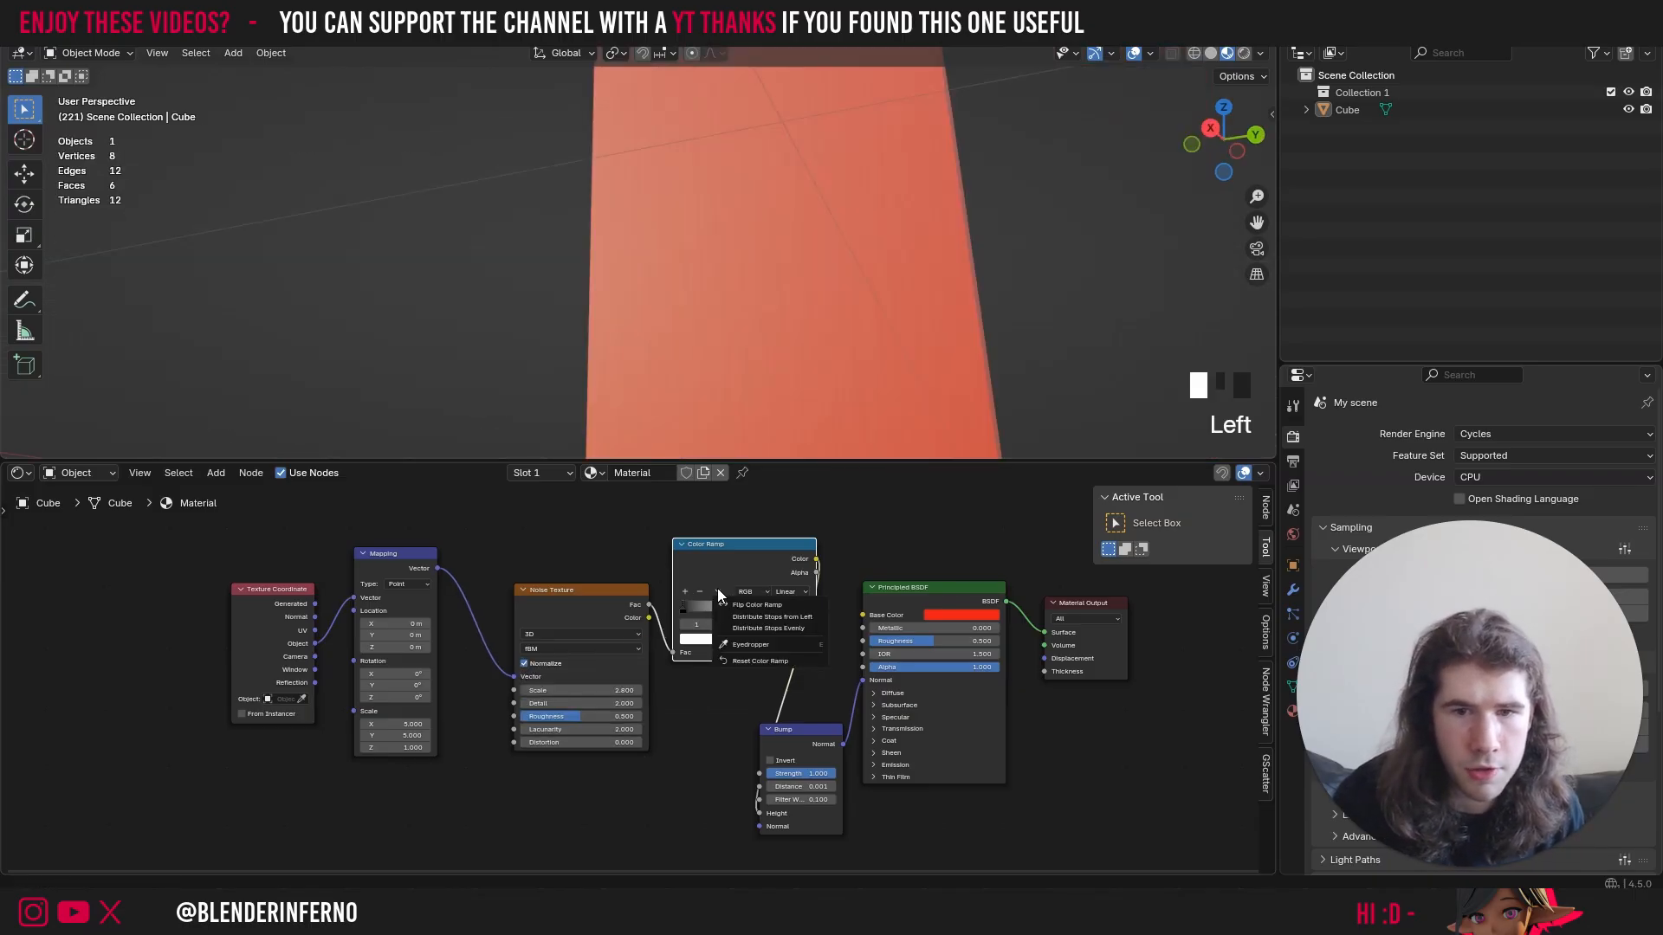
click(756, 662)
- Set the Noise Texture's scale to 3.8 and the Principled BSDF's roughness to 0.205, and view the streaked bump on the cube
scroll(779, 232, up, 6)
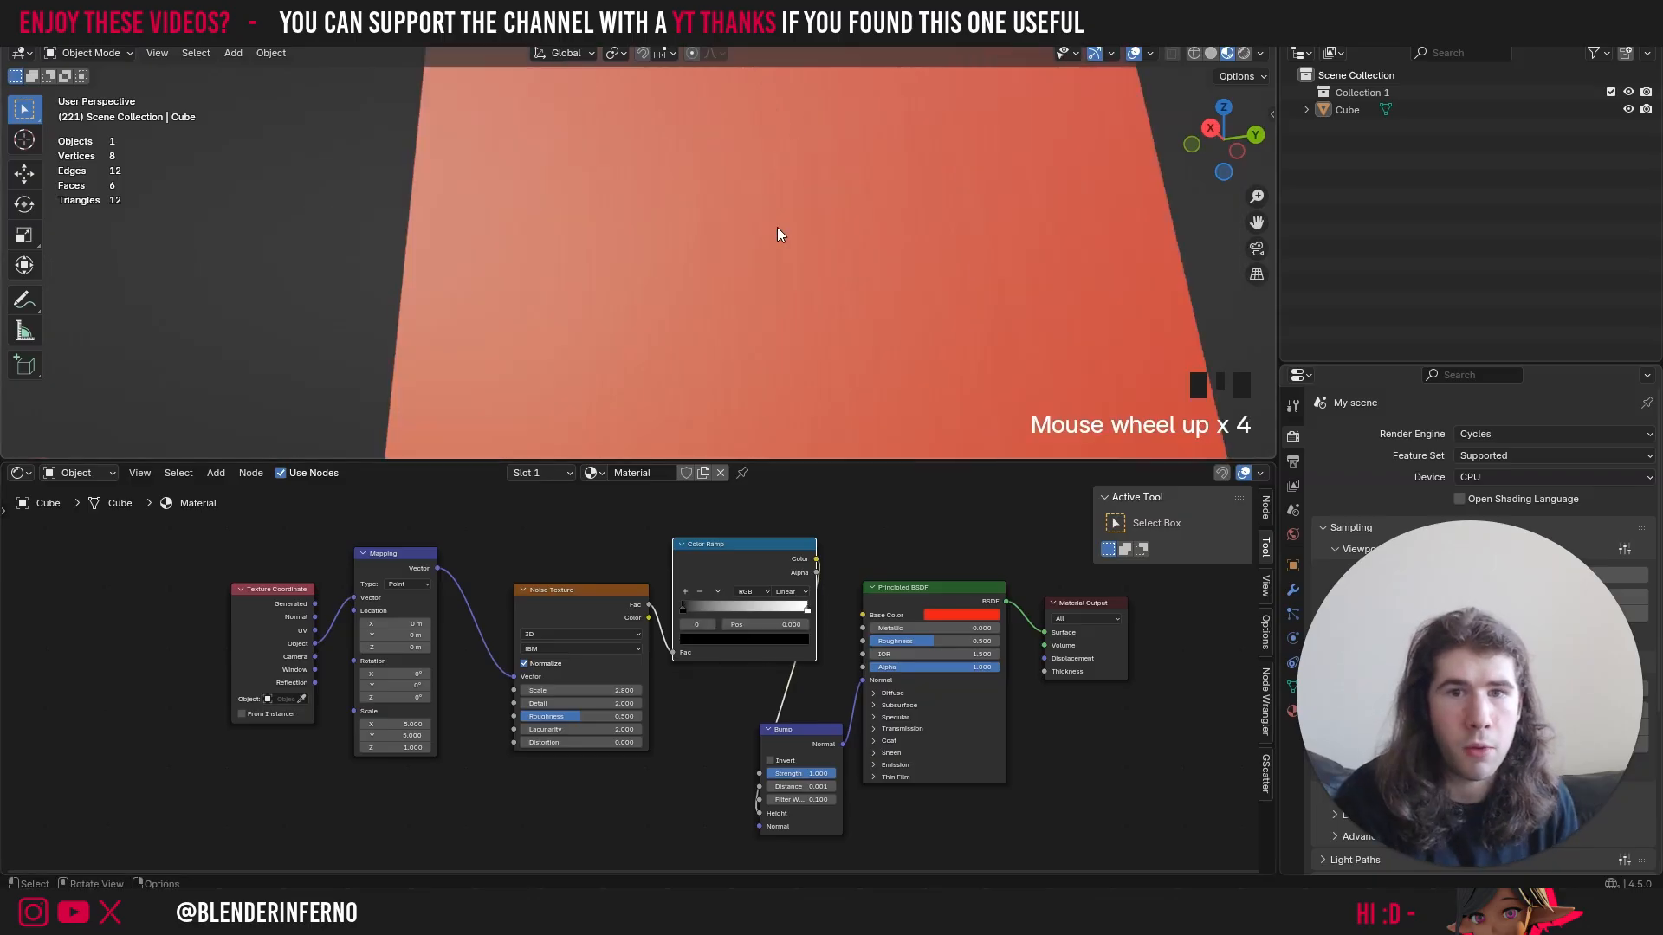
scroll(839, 230, down, 2)
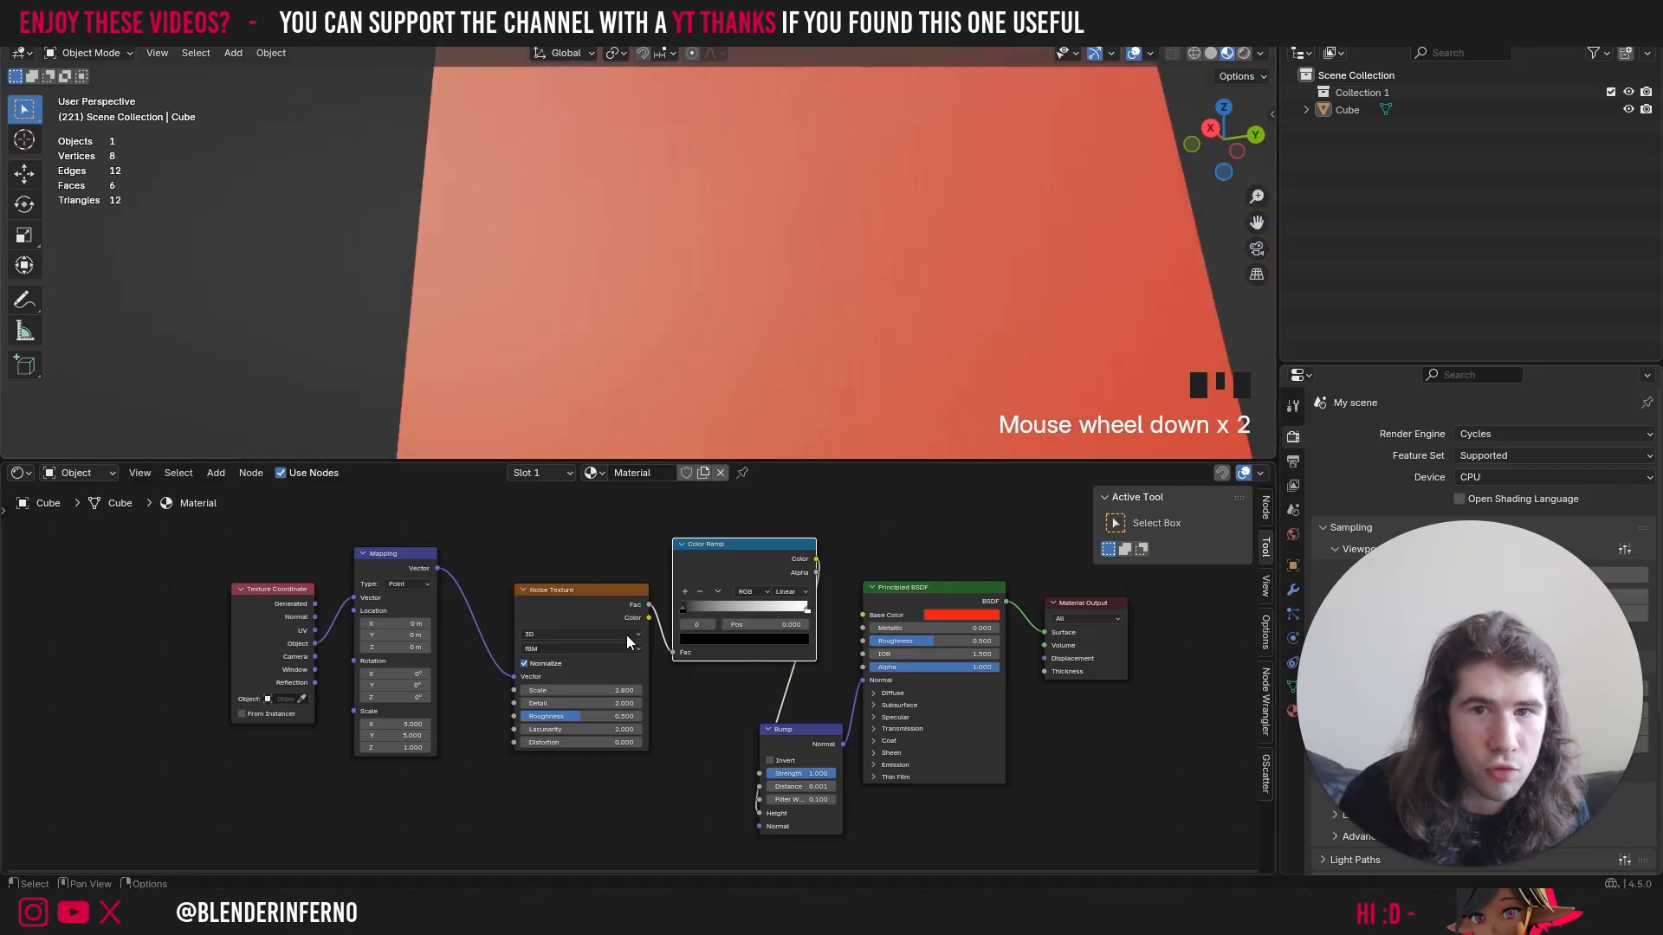
drag(588, 690, 606, 691)
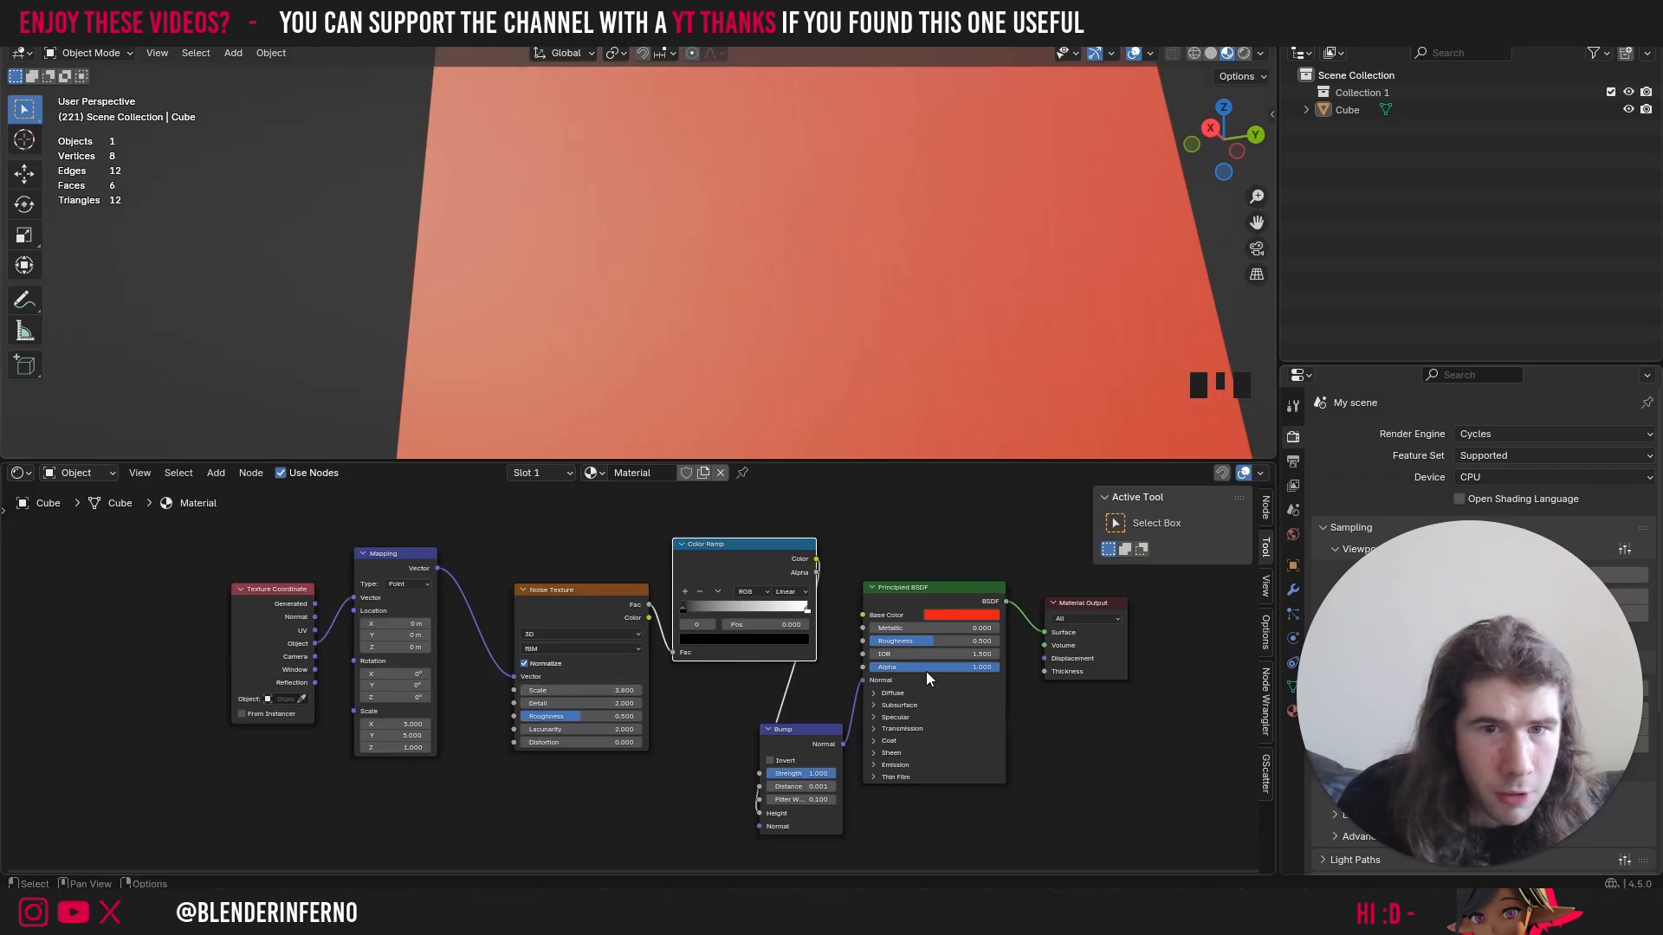
drag(939, 641, 899, 641)
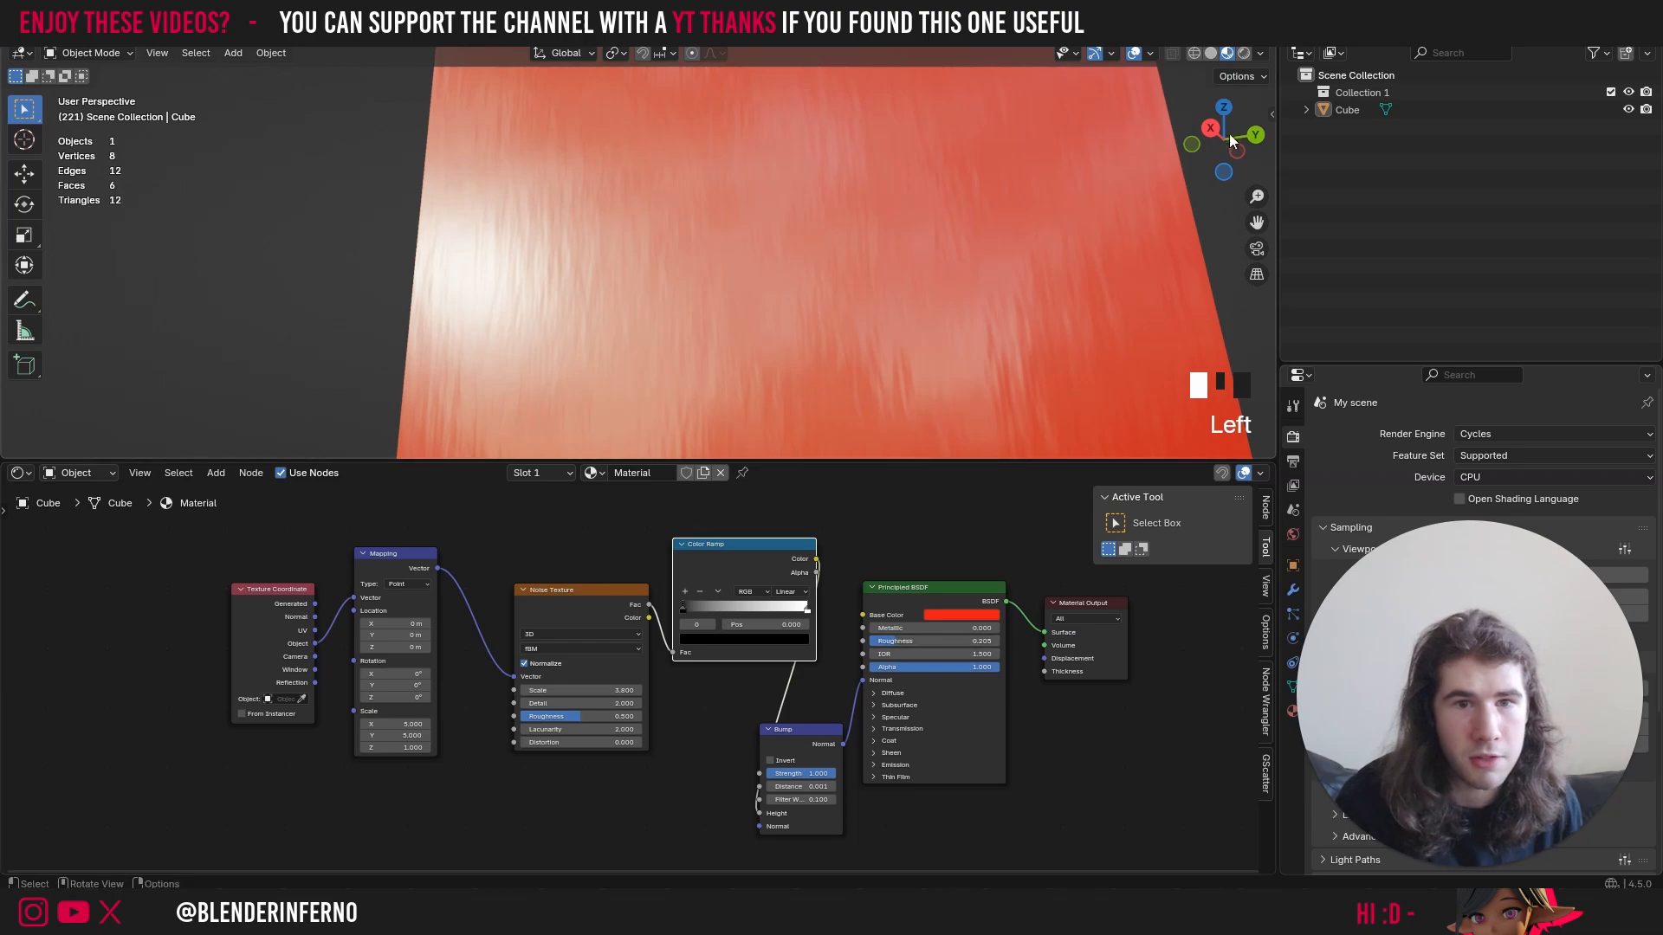
drag(1229, 134, 1202, 104)
scroll(1151, 194, down, 3)
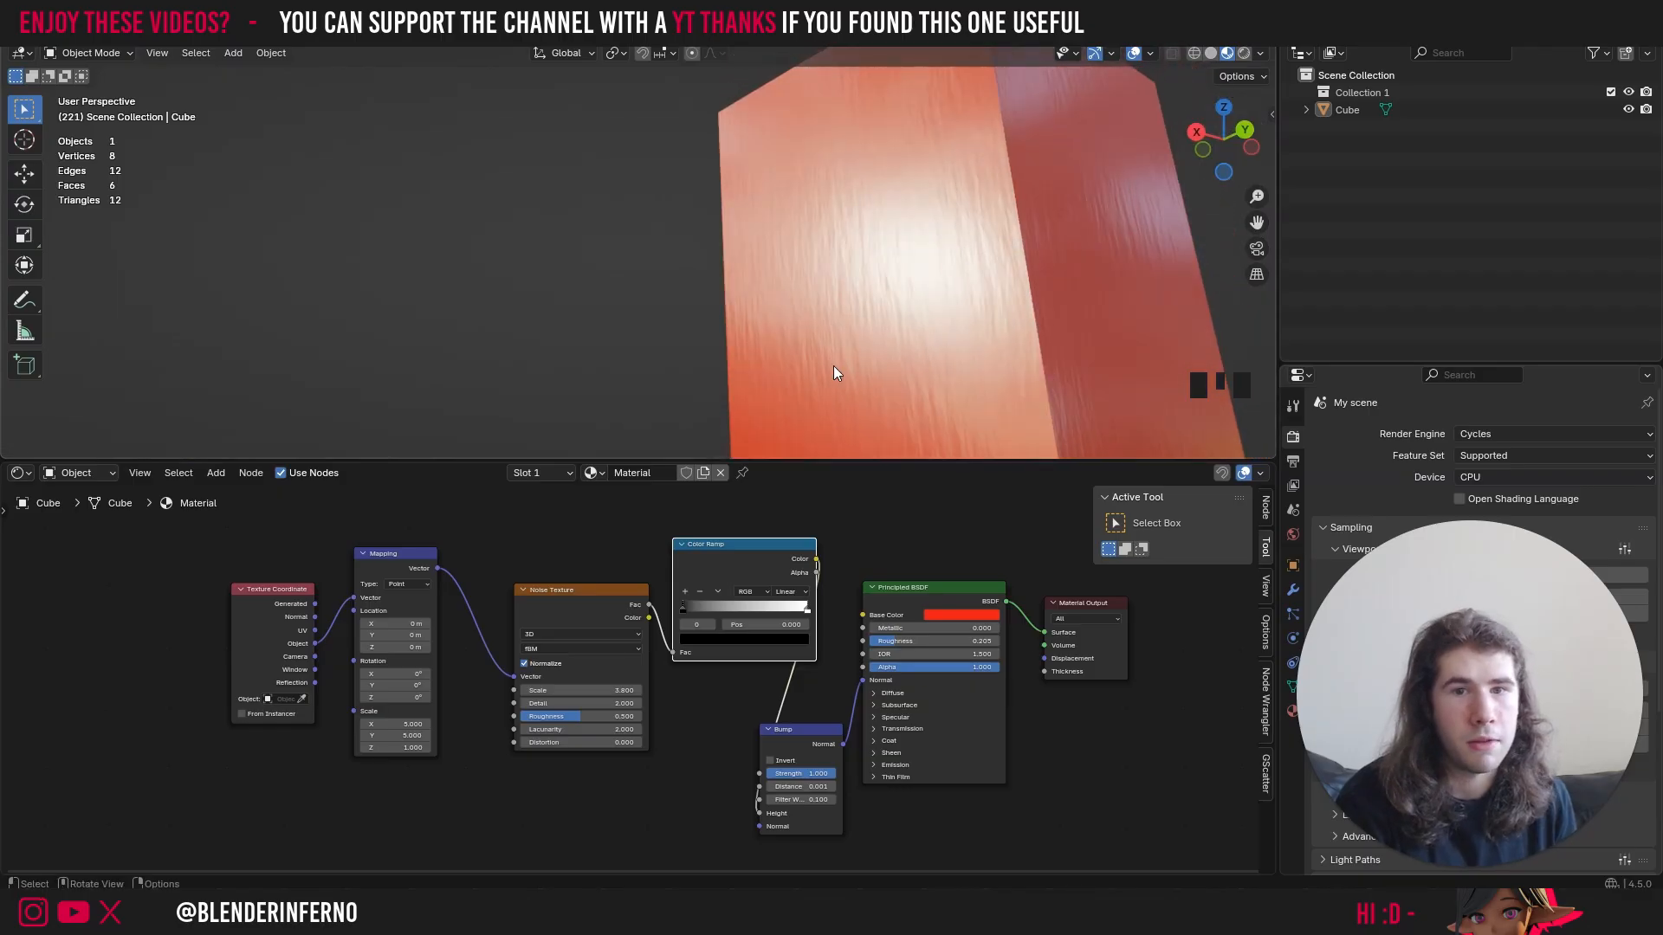